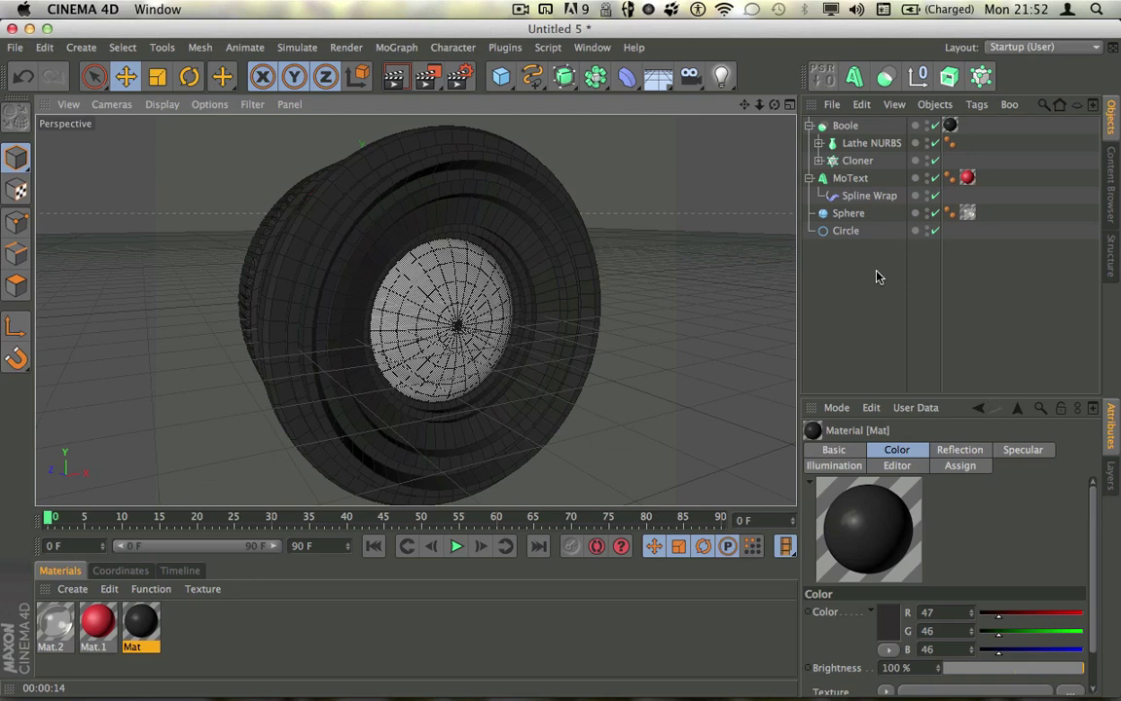
Load the Olympus OM10 camera model from the content library into the scene with the finished lens
left_click_drag(773, 104, 817, 146)
left_click_drag(592, 121, 562, 127)
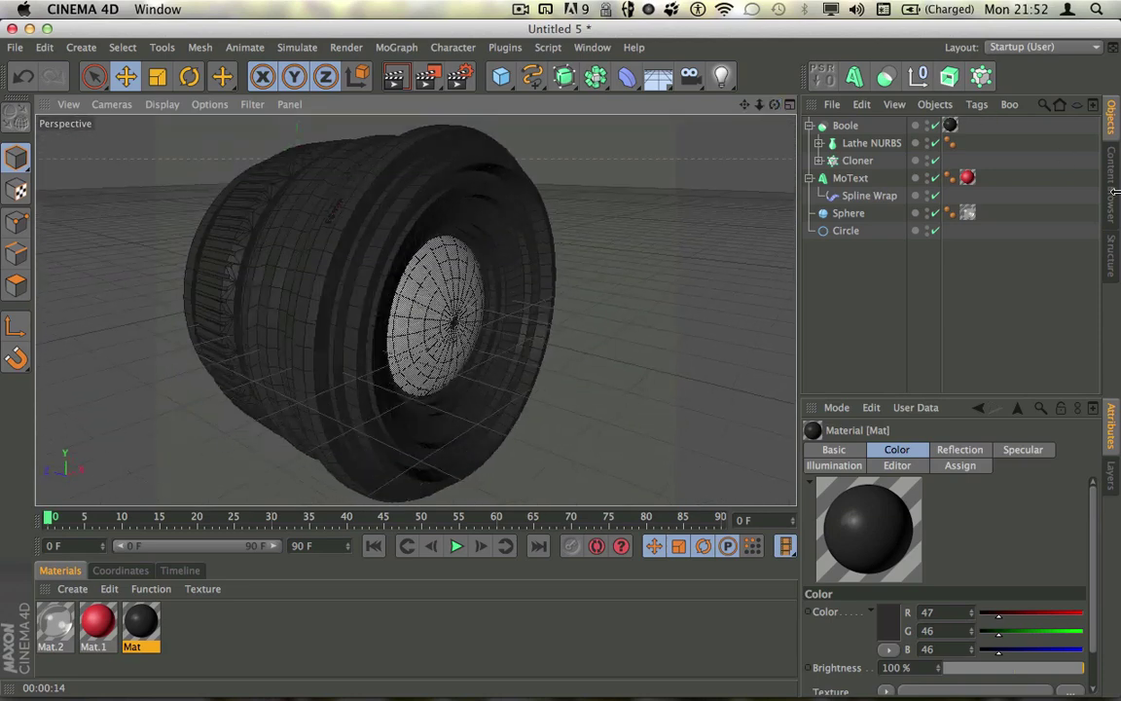
left_click(1111, 184)
double_click(952, 228)
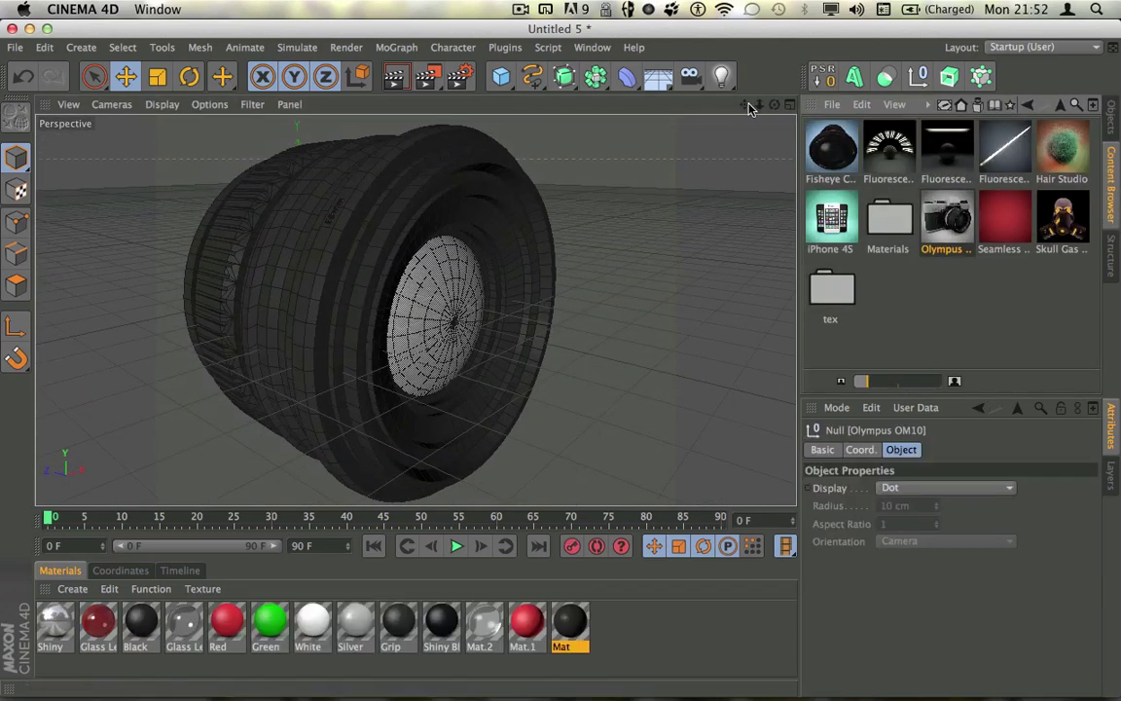
left_click_drag(776, 104, 776, 105)
left_click(1110, 125)
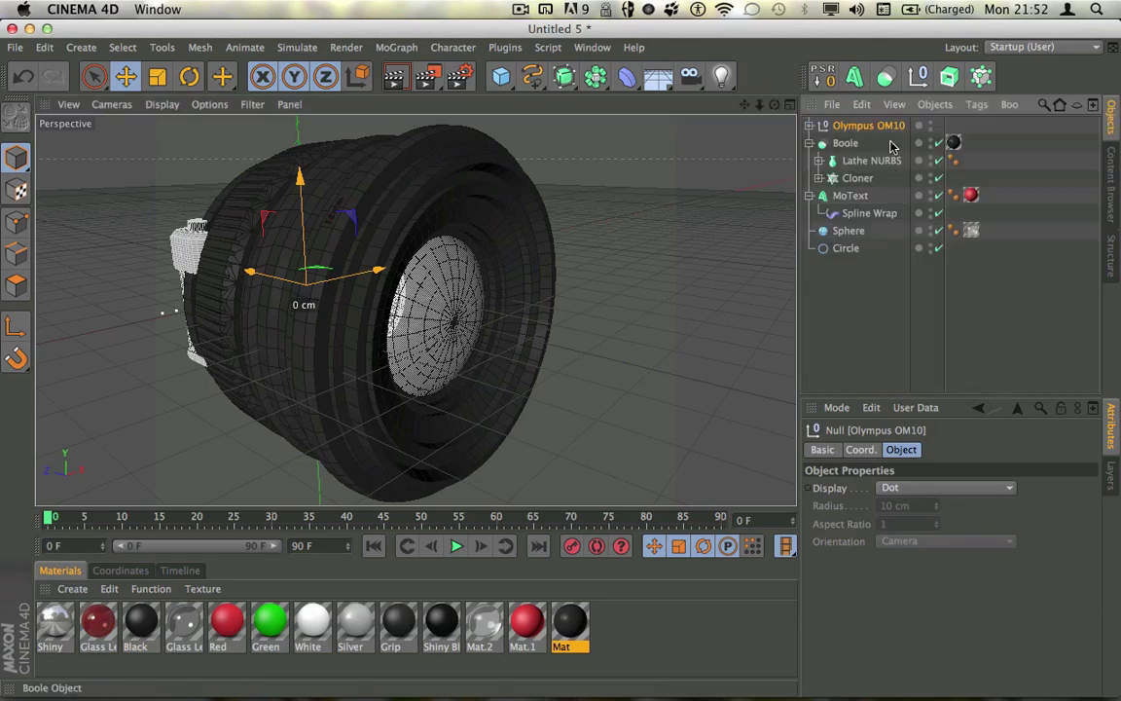
Hide the Boole lens and delete all lens objects from the scene, keeping only the Olympus OM10 camera
left_click(933, 144)
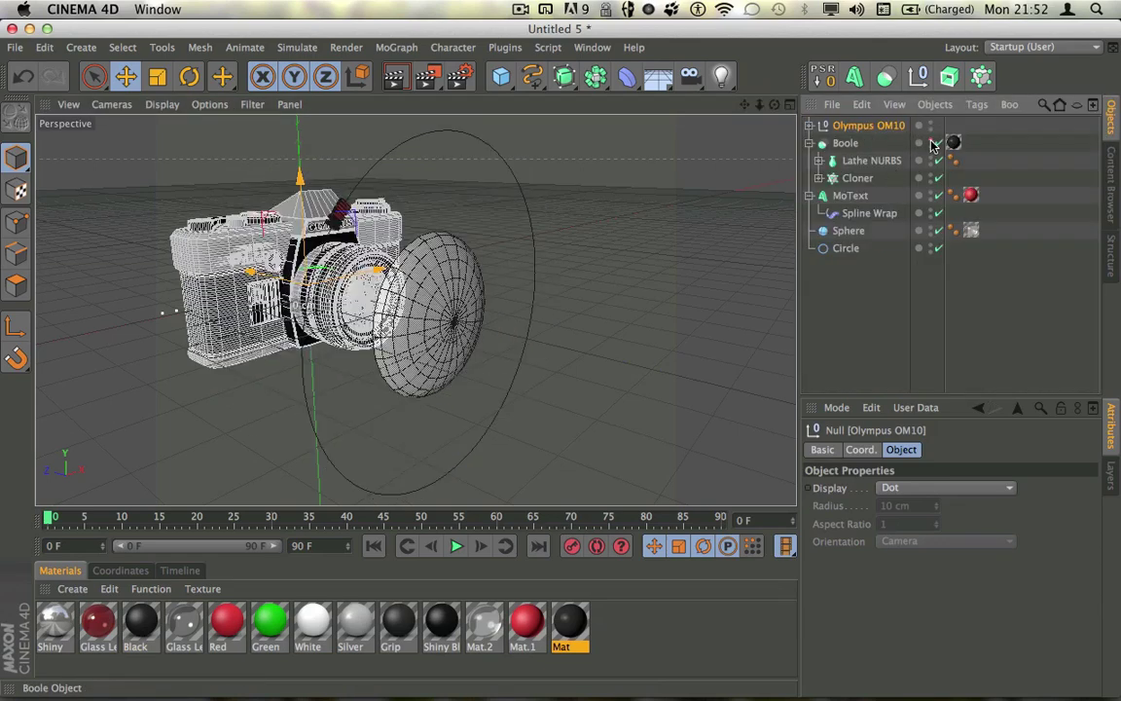
left_click_drag(866, 263, 841, 143)
key("Delete")
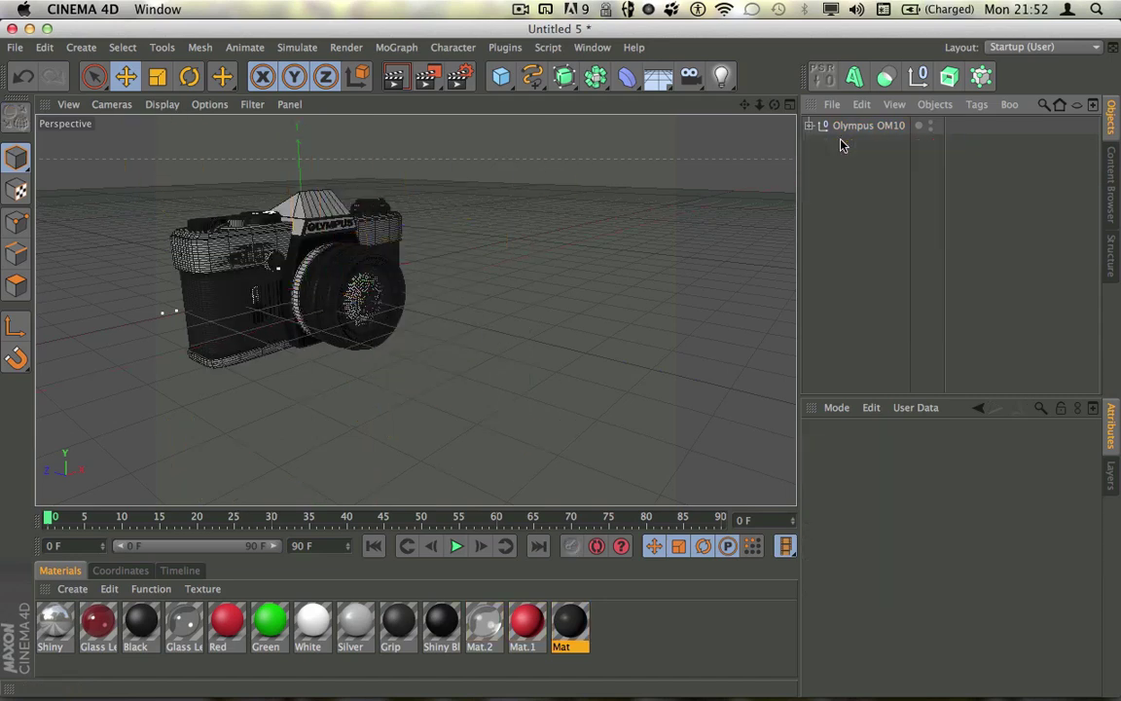
scroll(255, 307, "up", 3)
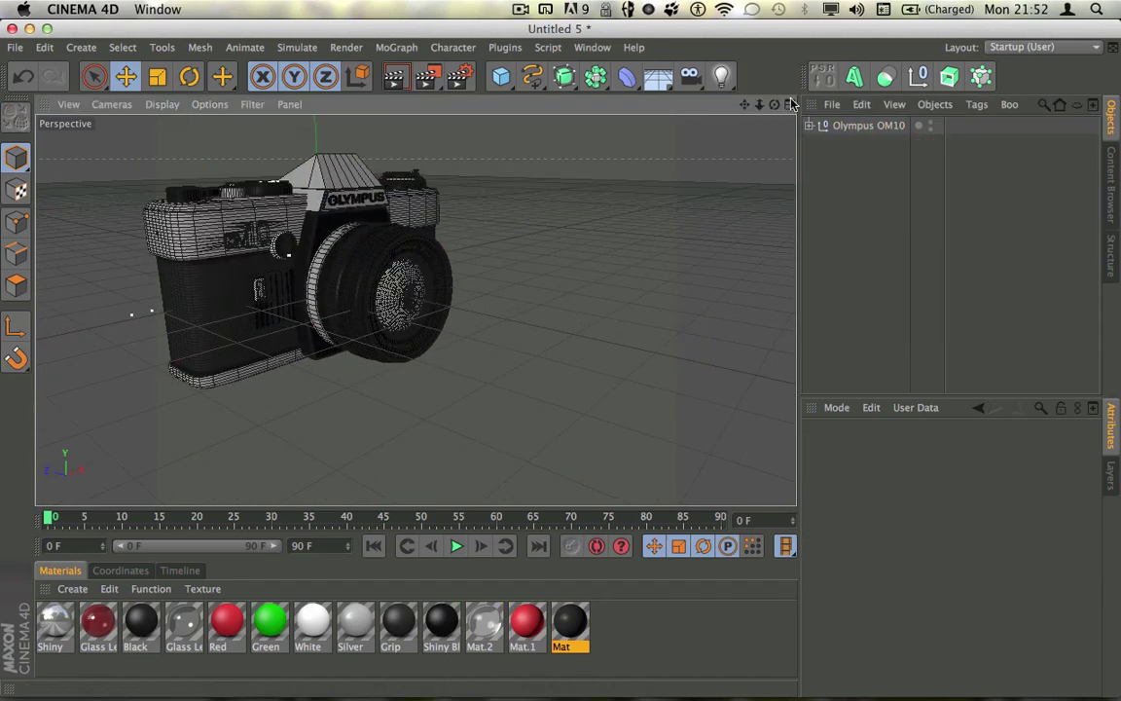
left_click_drag(745, 106, 778, 98)
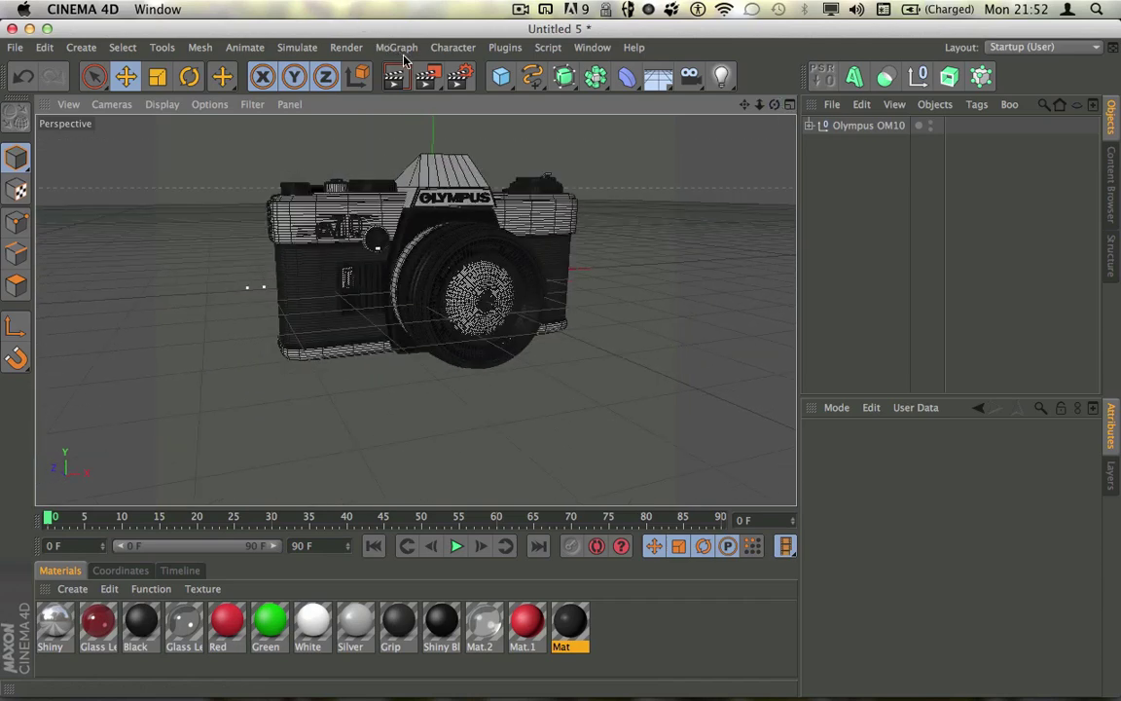
Switch to Finder and preview the camera render images Cam 3.jpg and Cam 4.jpg
key("ctrl+Up")
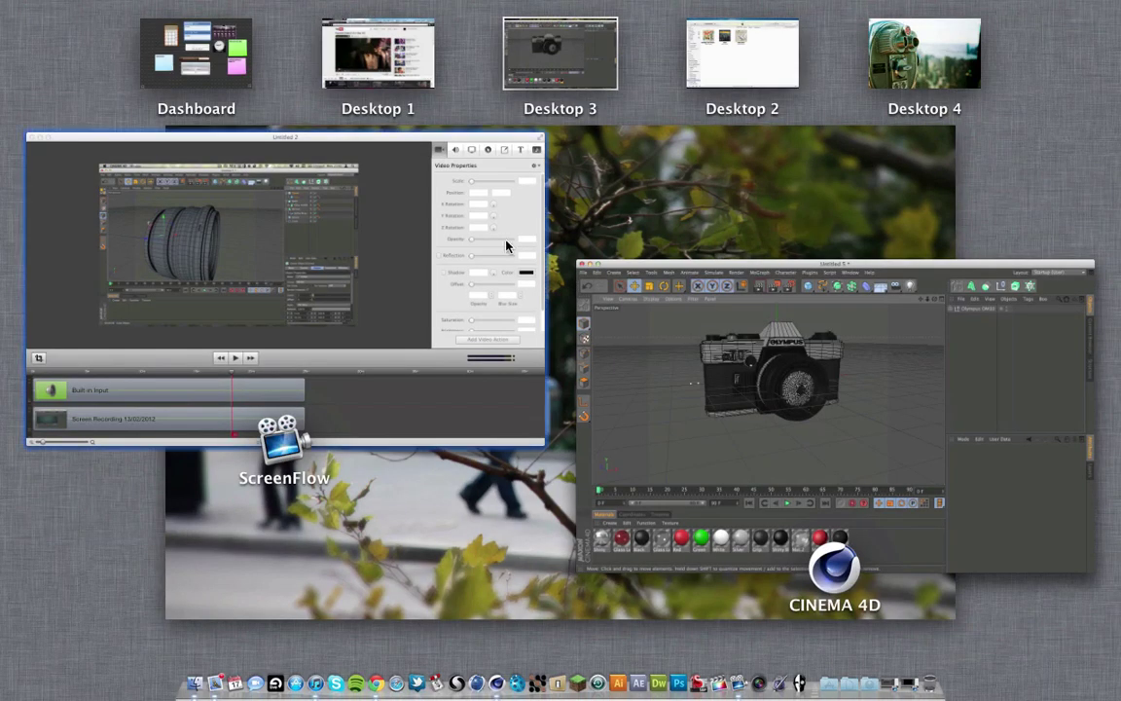
key("ctrl+Up")
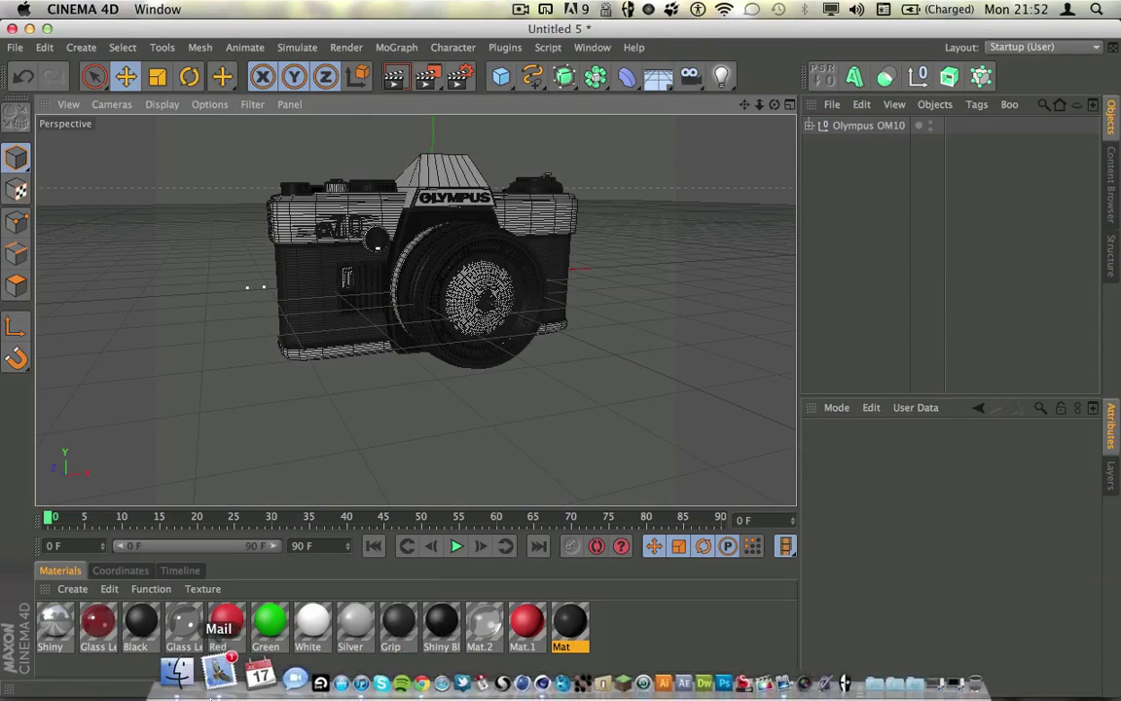
left_click(194, 695)
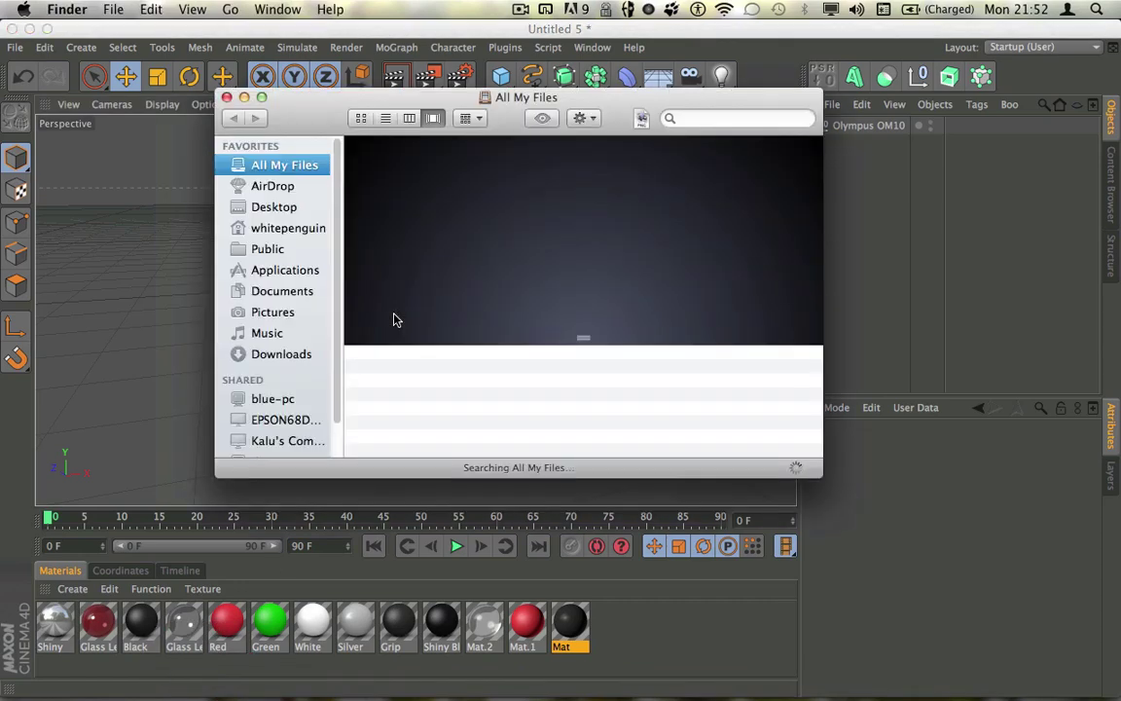
left_click_drag(320, 115, 342, 102)
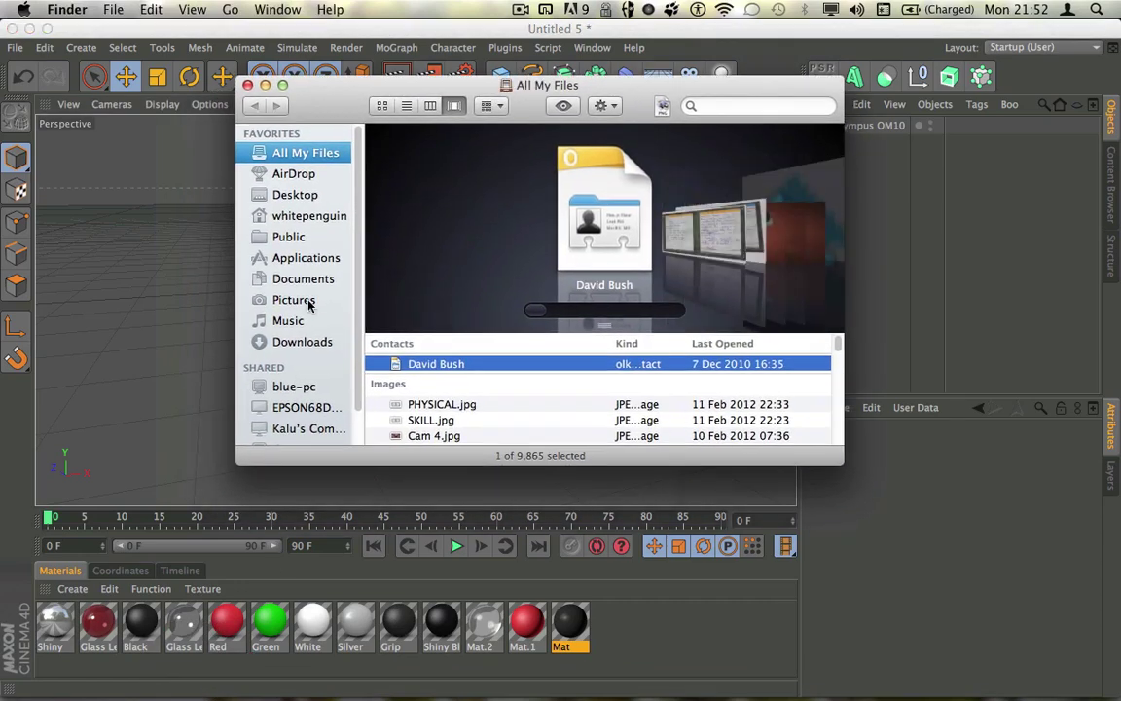
left_click(772, 264)
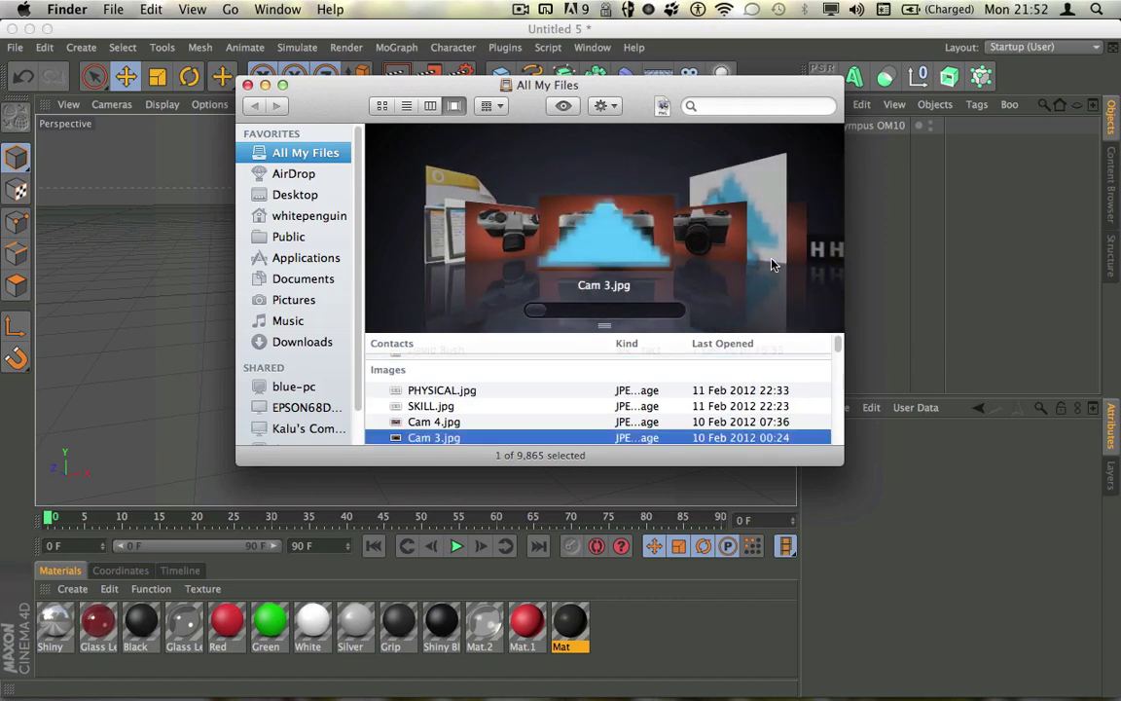
key("space")
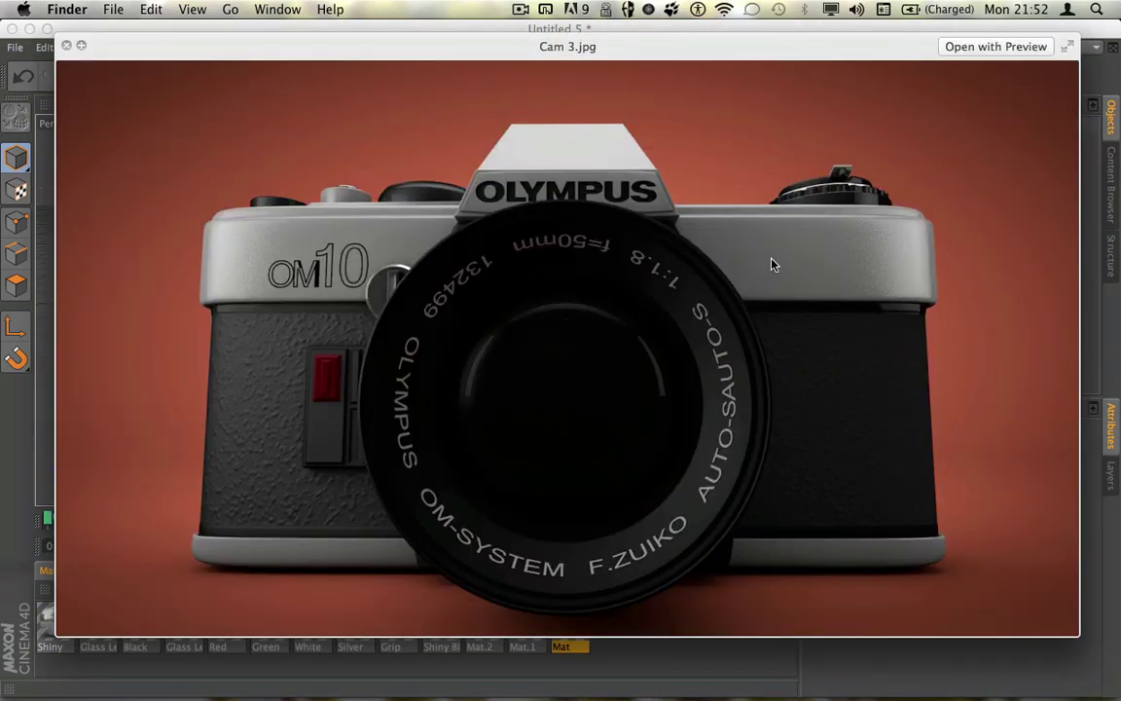
key("Down")
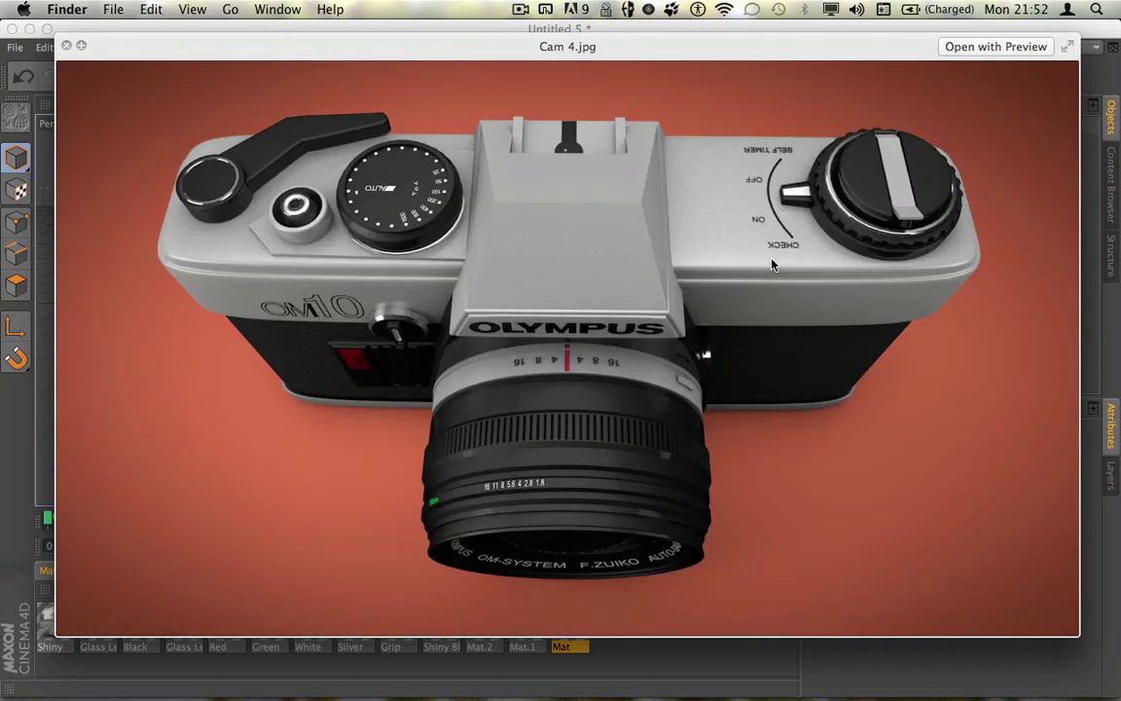
key("space")
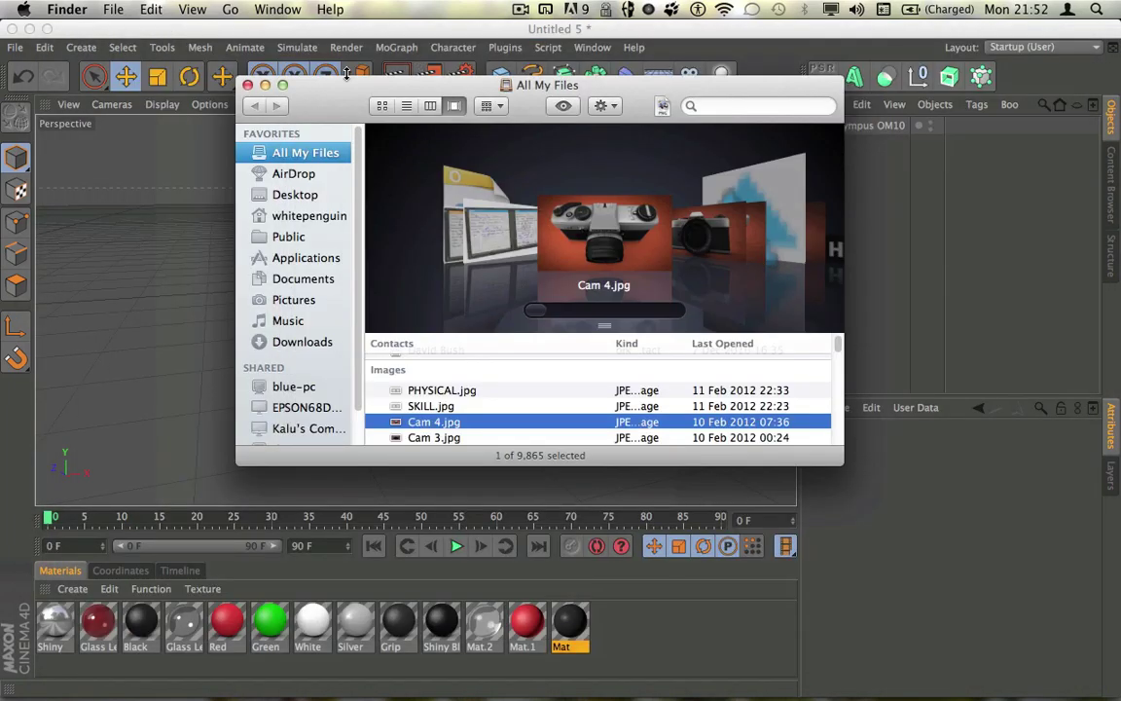
left_click(247, 85)
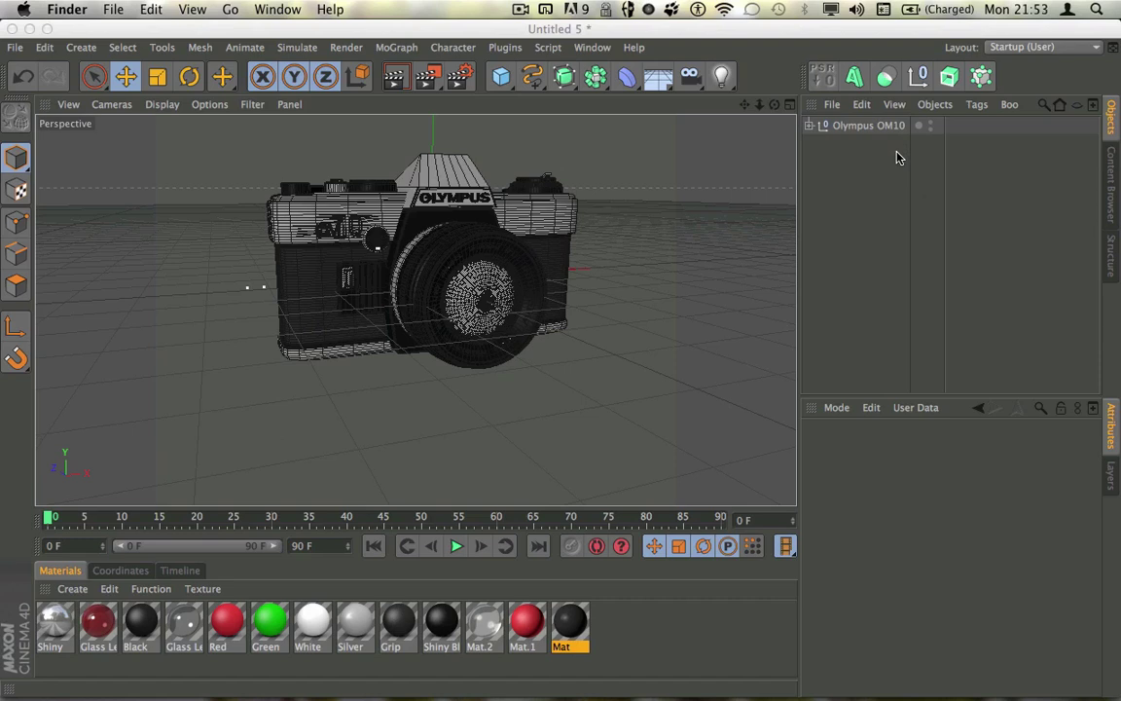
key("super+n")
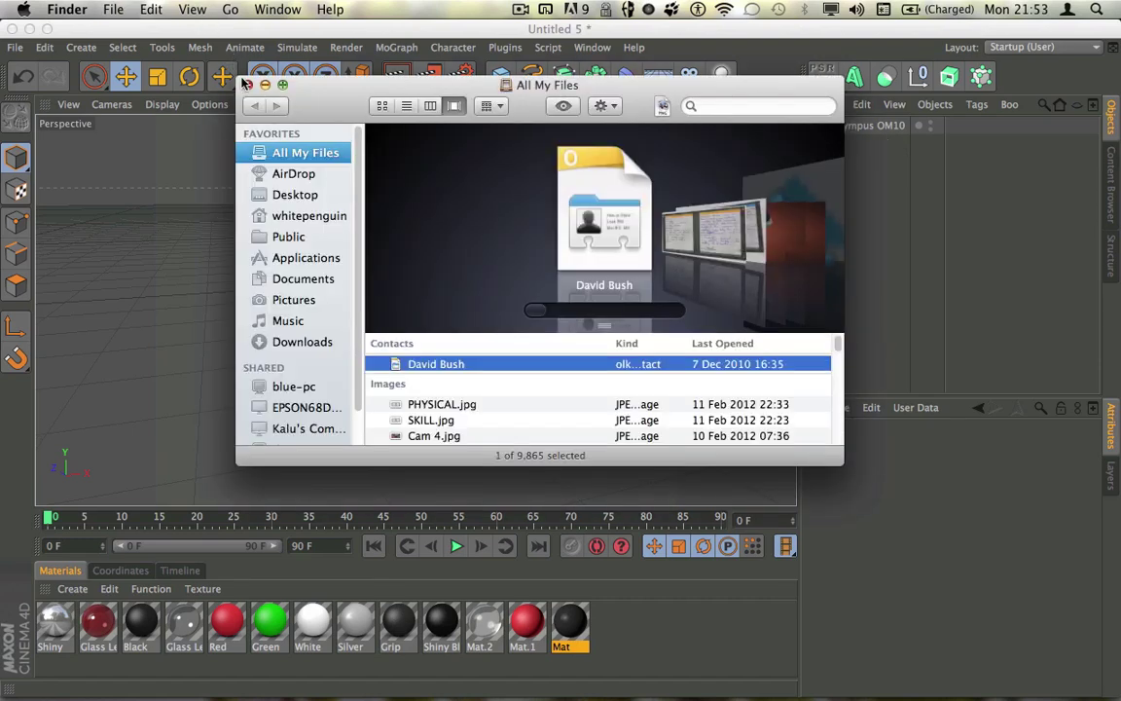
key("super+w")
left_click(867, 219)
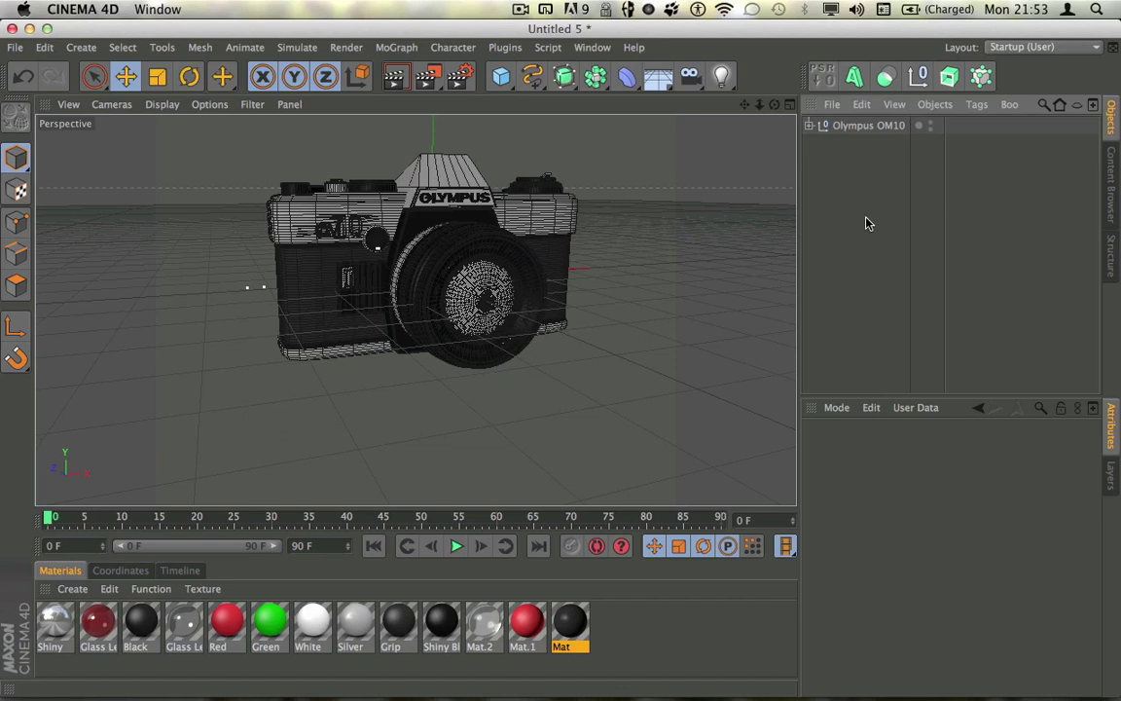
Create a new project and add a Lathe NURBS object to it
key("super+n")
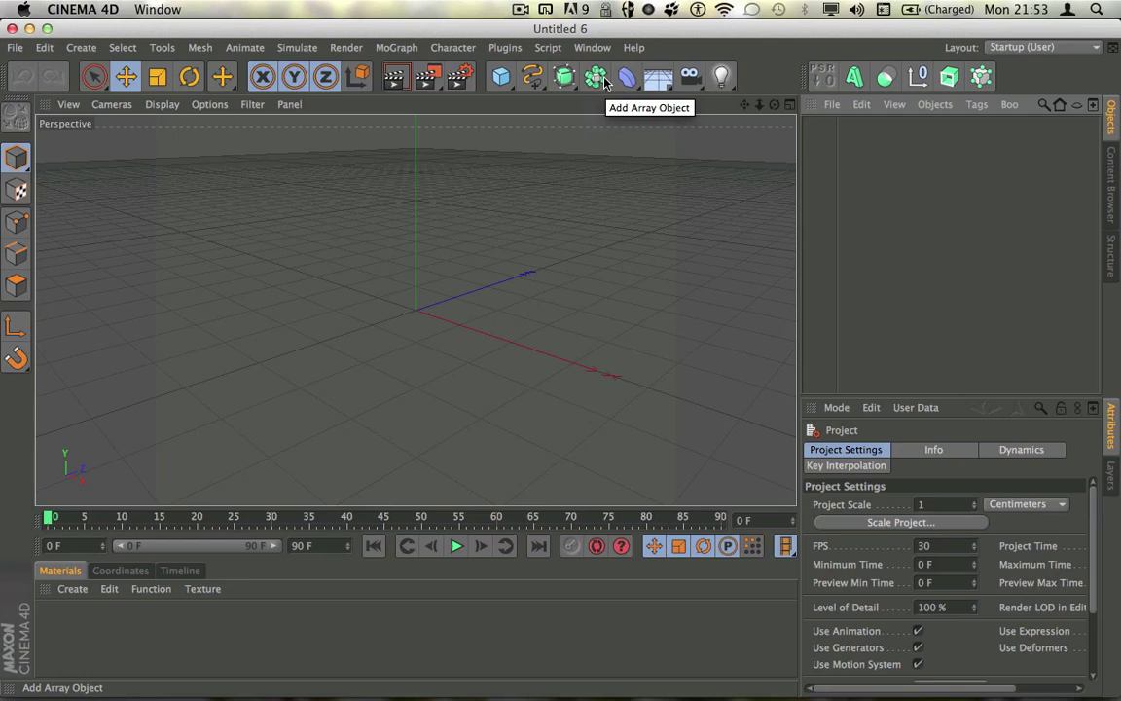
left_click(564, 76)
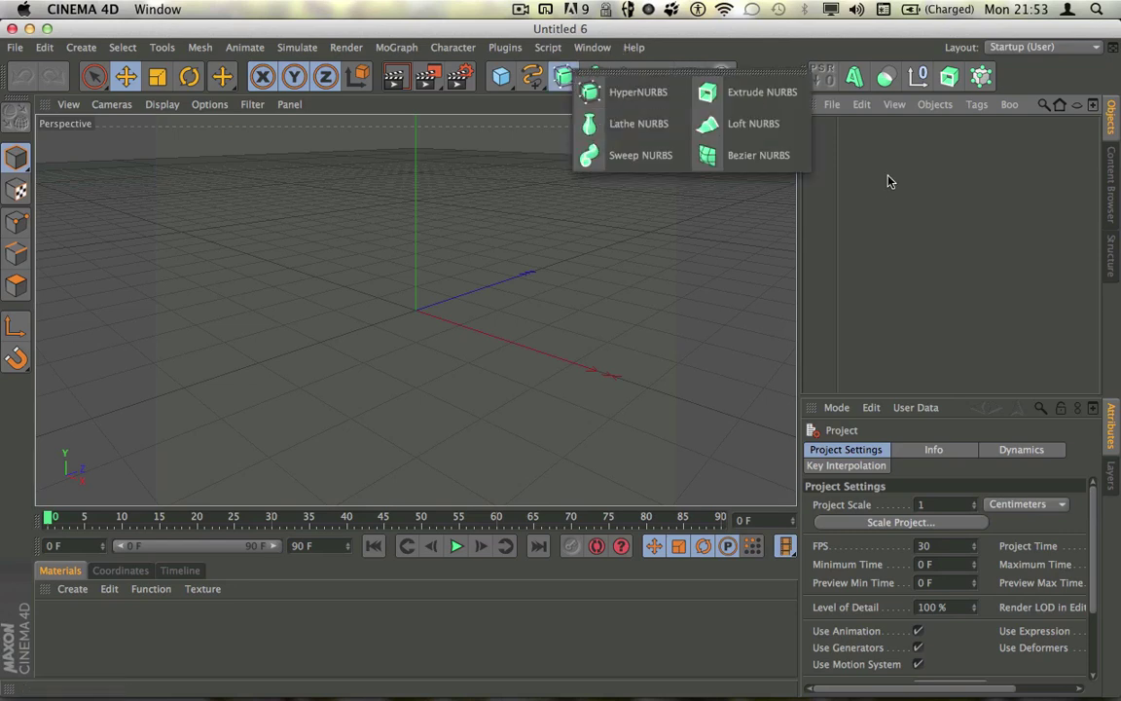
left_click(639, 124)
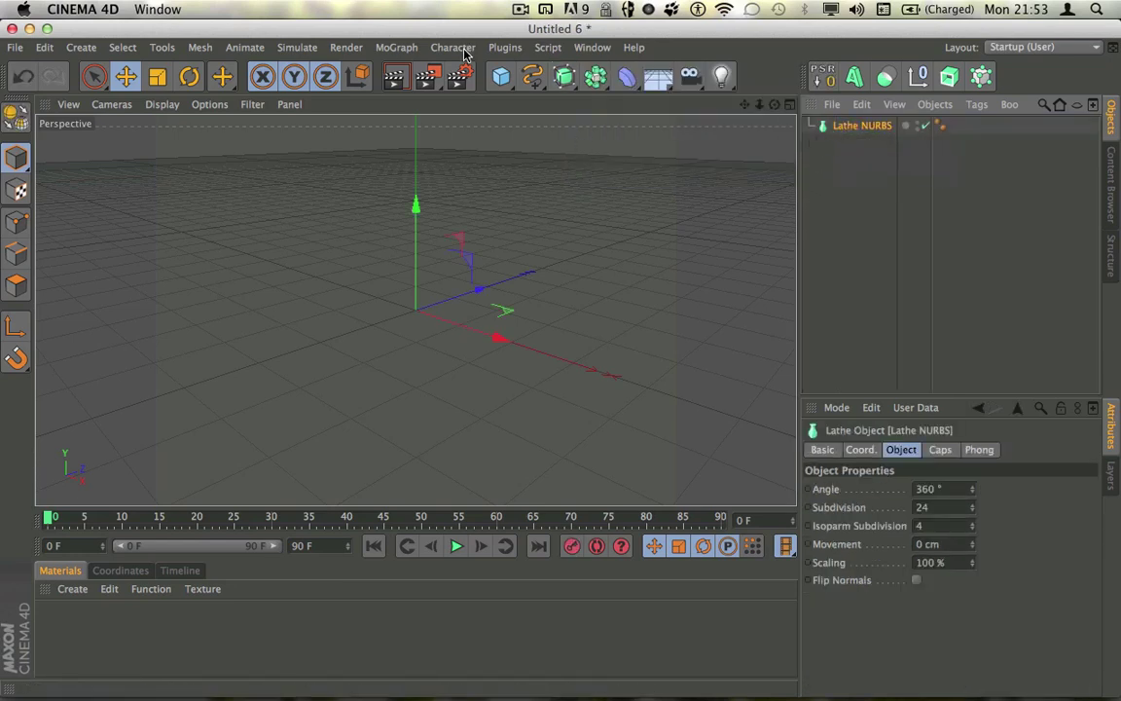
Try a Circle spline as the child profile of the Lathe NURBS and delete it again
left_click(533, 76)
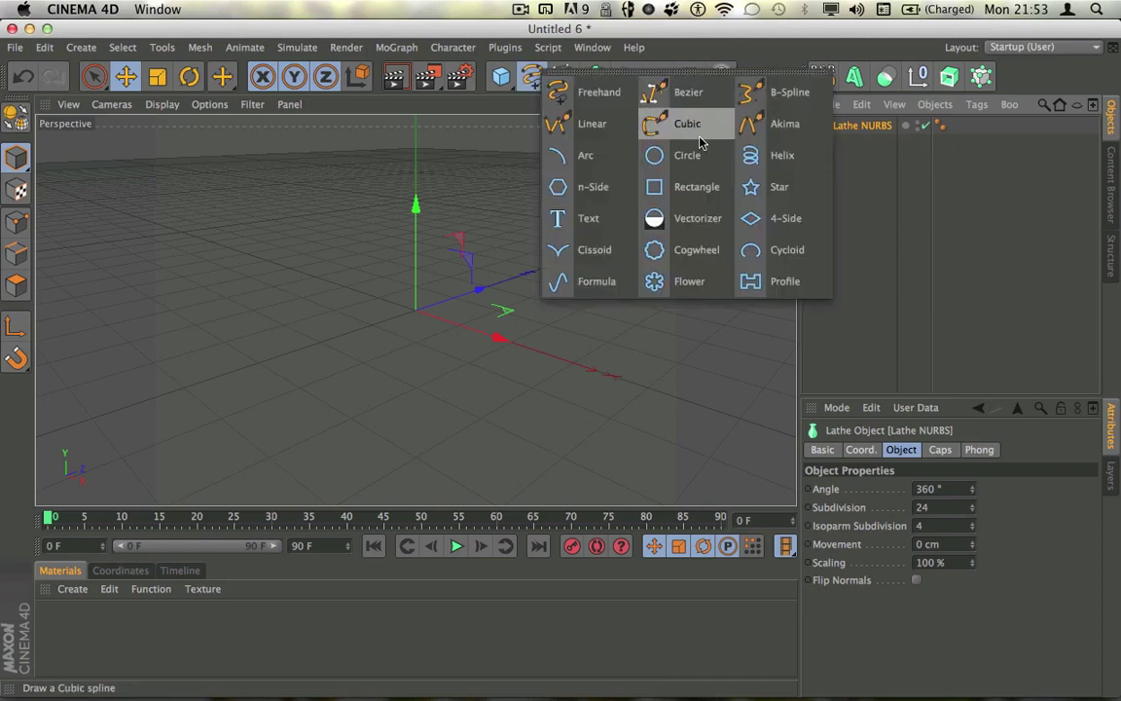
left_click(653, 155)
left_click_drag(856, 125, 849, 148)
left_click(861, 185)
left_click_drag(776, 105, 720, 58)
left_click(845, 146)
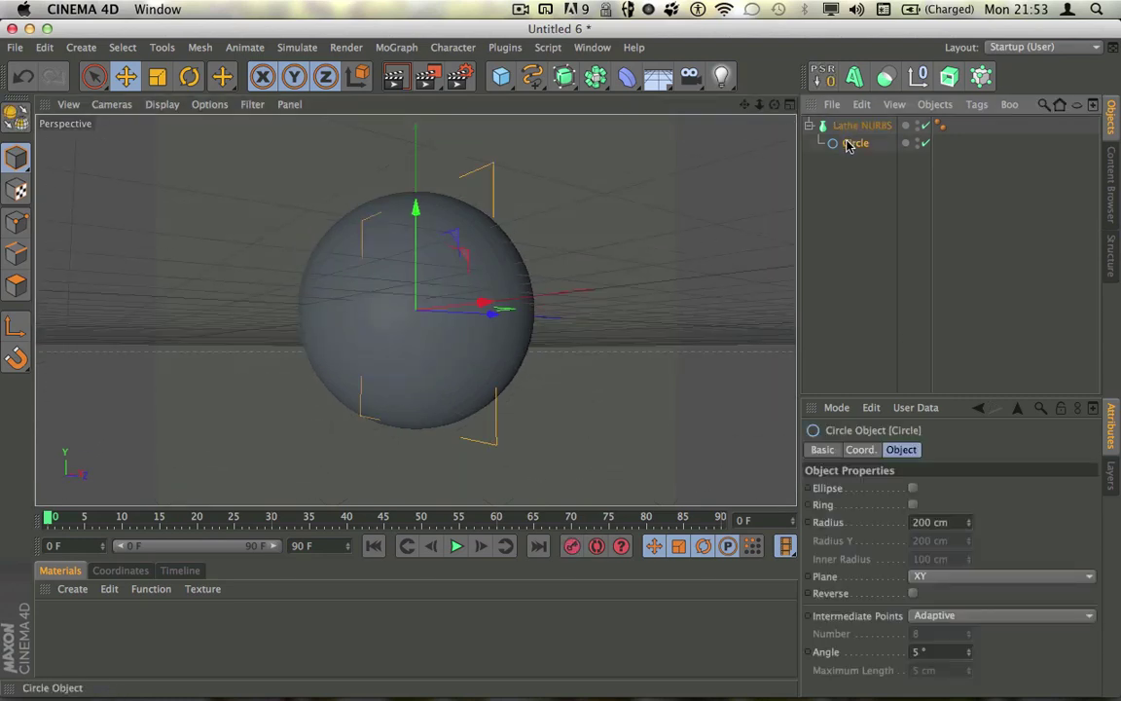
left_click_drag(845, 144, 858, 133)
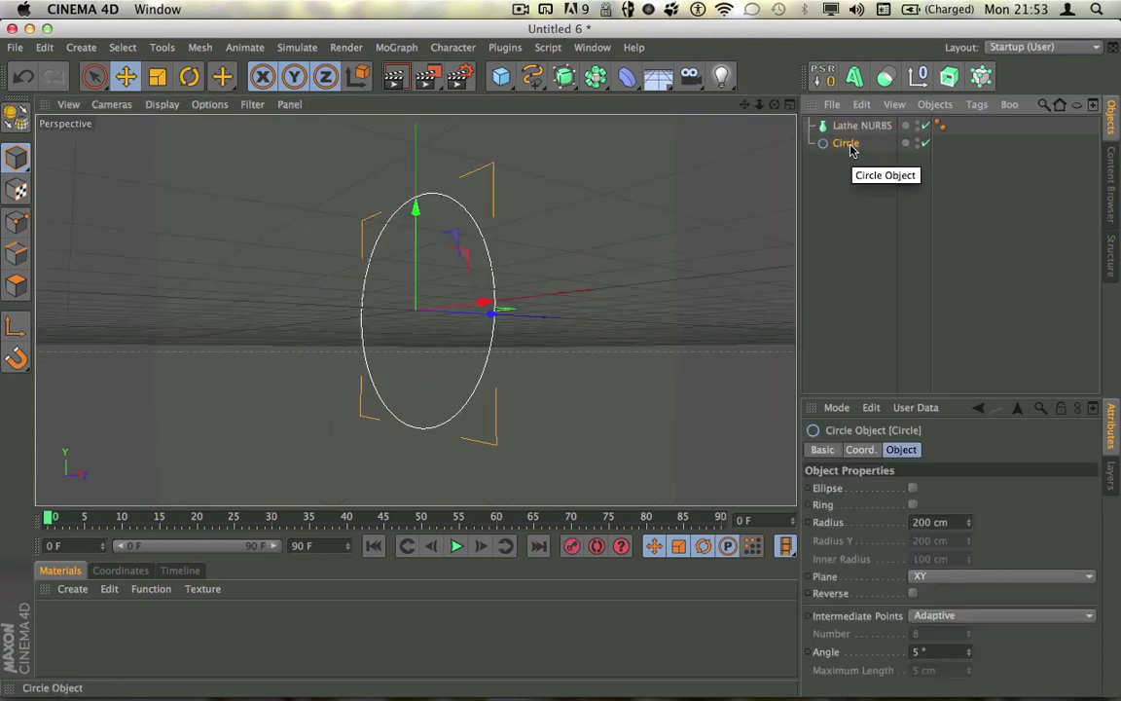
key("Delete")
Add an Arc spline, nest it under the Lathe NURBS and inspect the lathed shape
left_click(532, 77)
left_click(585, 155)
left_click_drag(827, 126, 848, 144)
left_click(850, 187)
left_click_drag(775, 104, 730, 53)
left_click(836, 128)
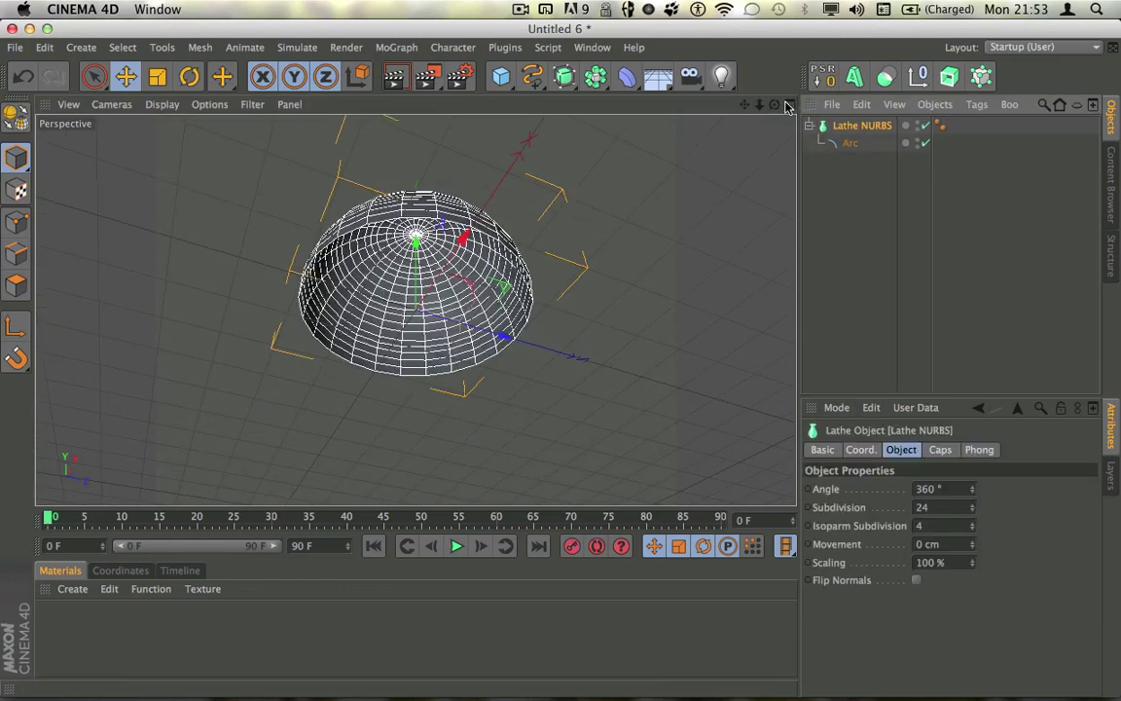
left_click_drag(774, 106, 846, 68)
left_click_drag(732, 115, 732, 109)
left_click(853, 145)
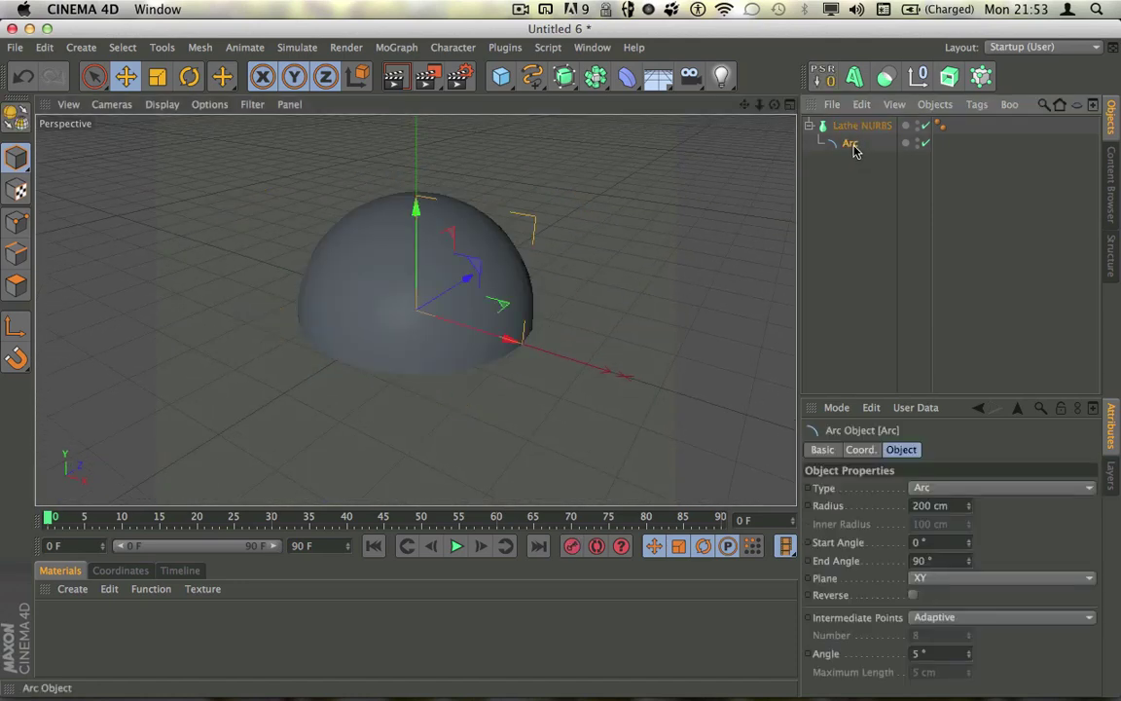
Delete the Arc spline from under the Lathe NURBS
key("Delete")
left_click(850, 128)
left_click(832, 192)
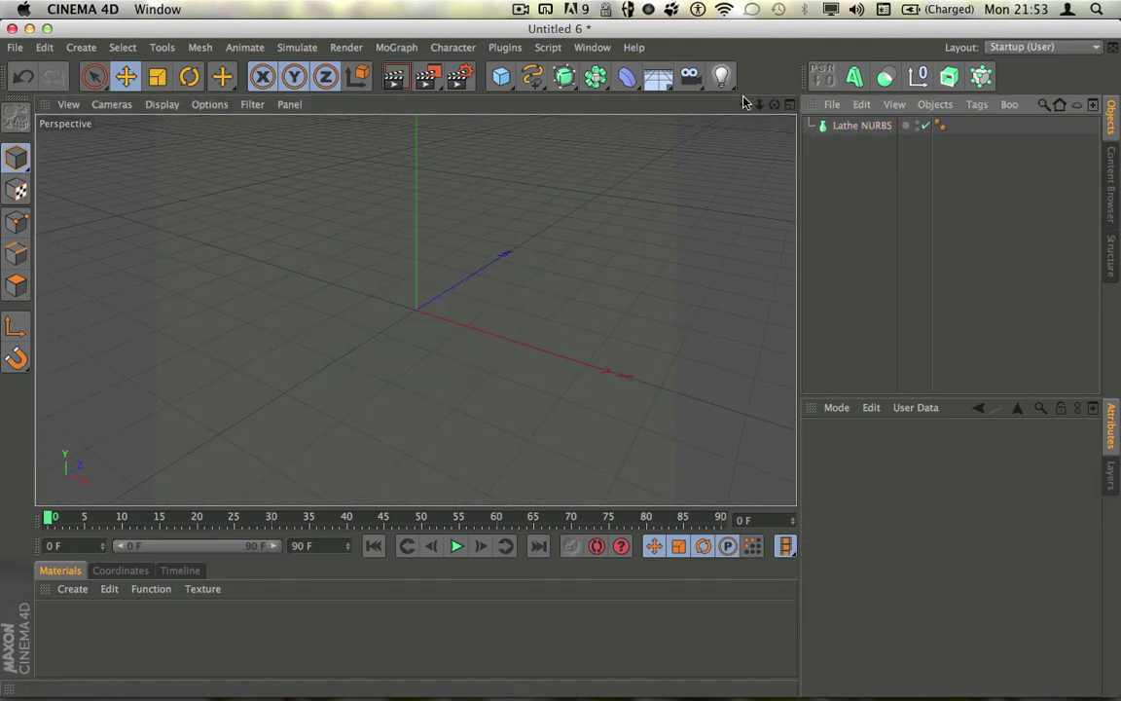
In the maximized Top view, draw the first segment of a Linear spline from the origin straight along the positive X axis
left_click(790, 105)
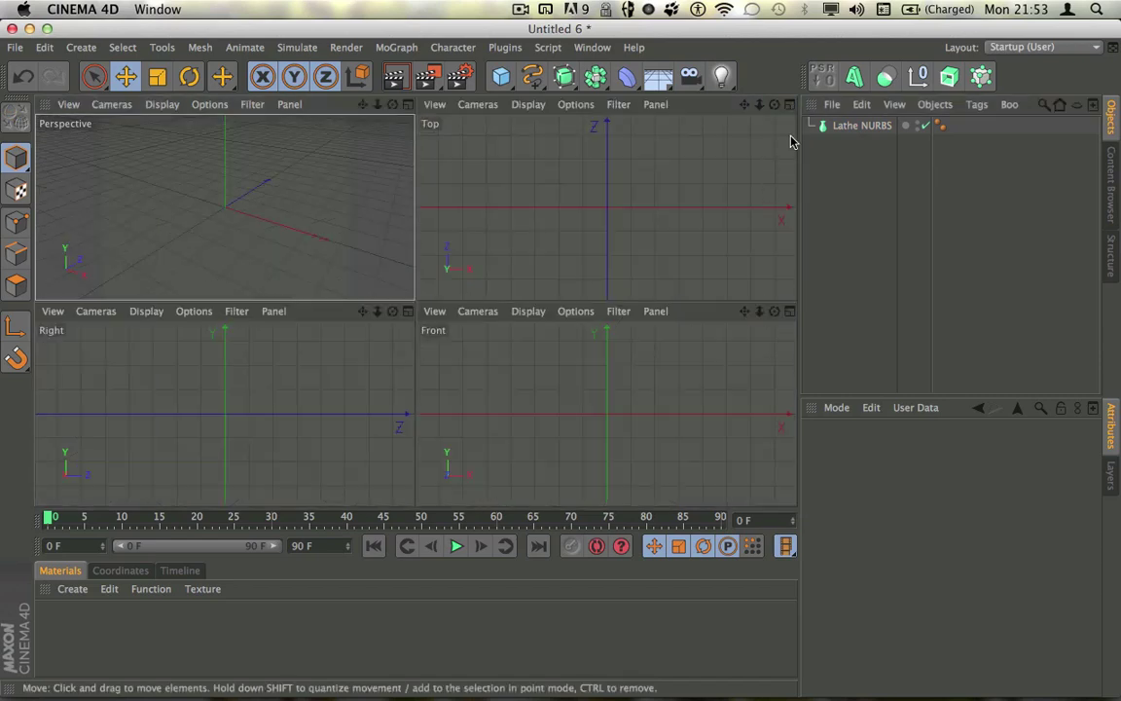
left_click(789, 105)
left_click(503, 78)
left_click(548, 83)
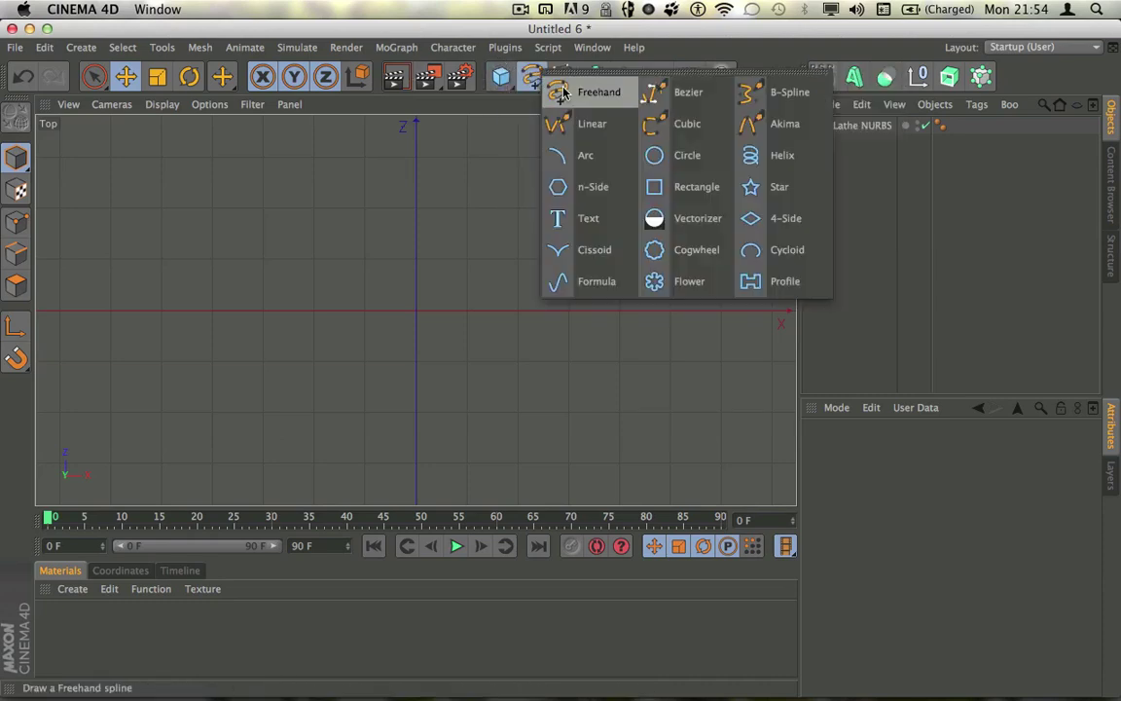
left_click(549, 118)
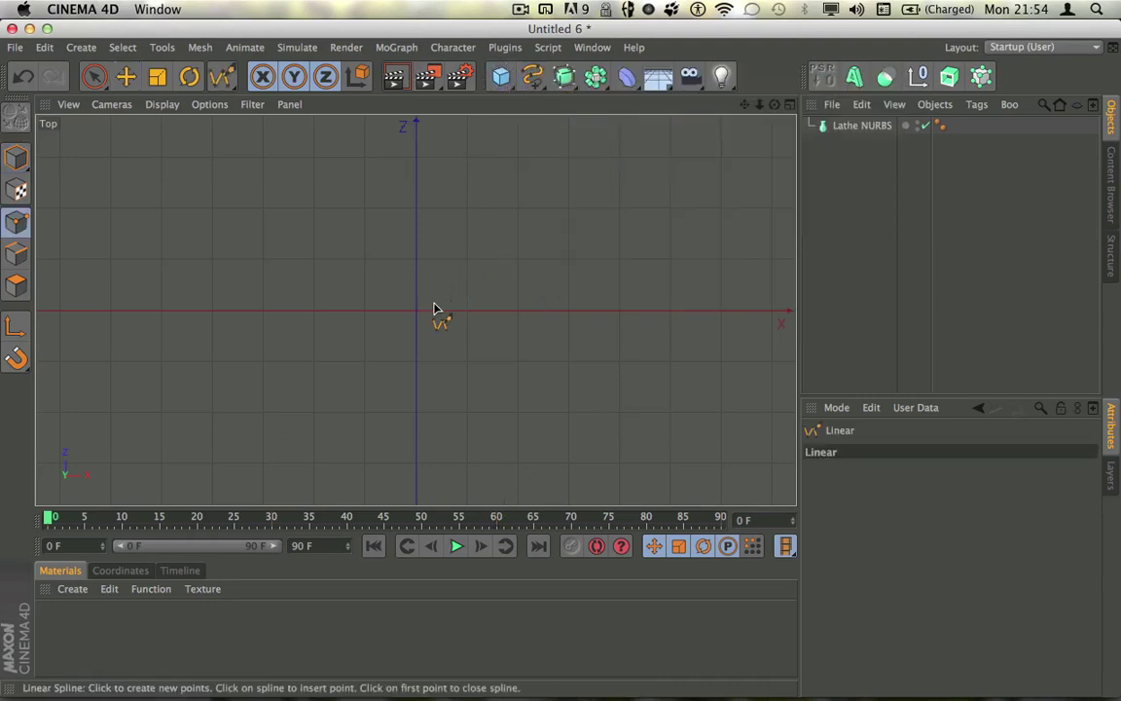
left_click_drag(744, 105, 721, 48)
left_click_drag(416, 310, 415, 310)
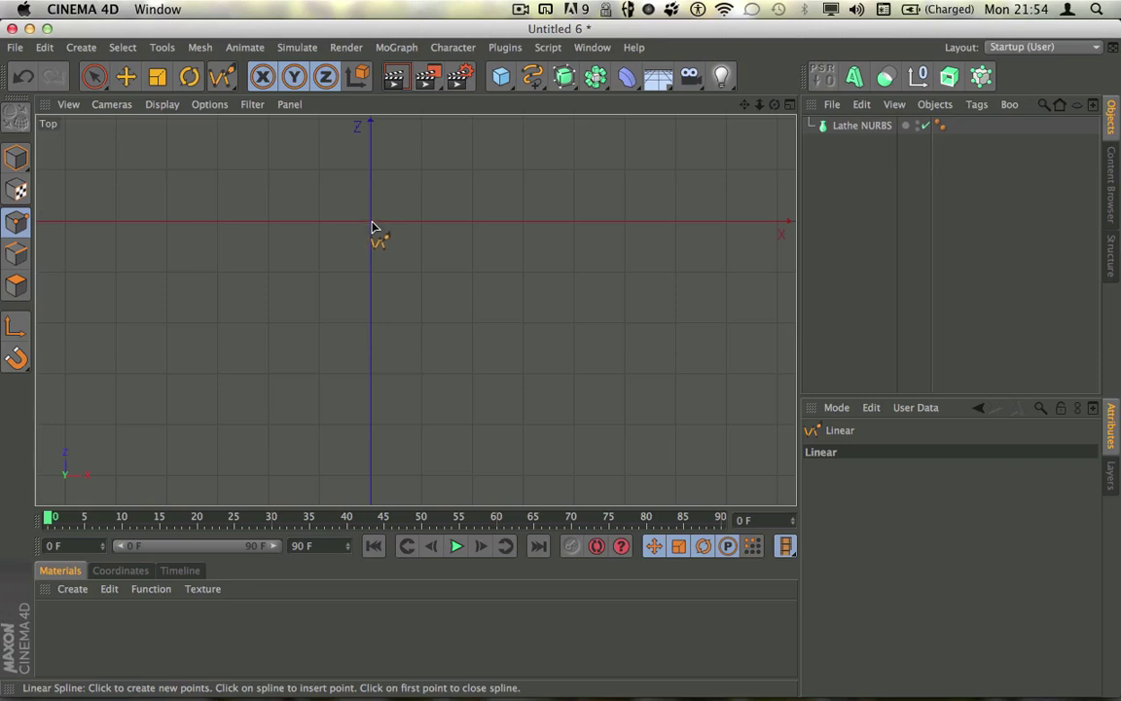
left_click(372, 226)
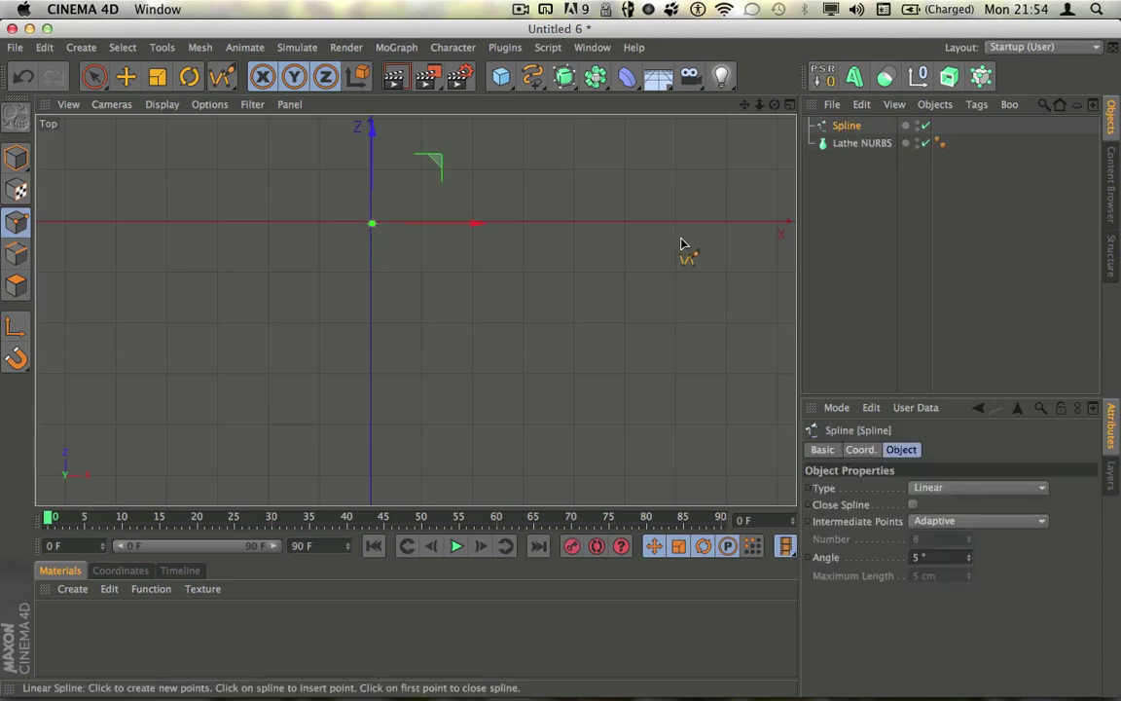
left_click(575, 227)
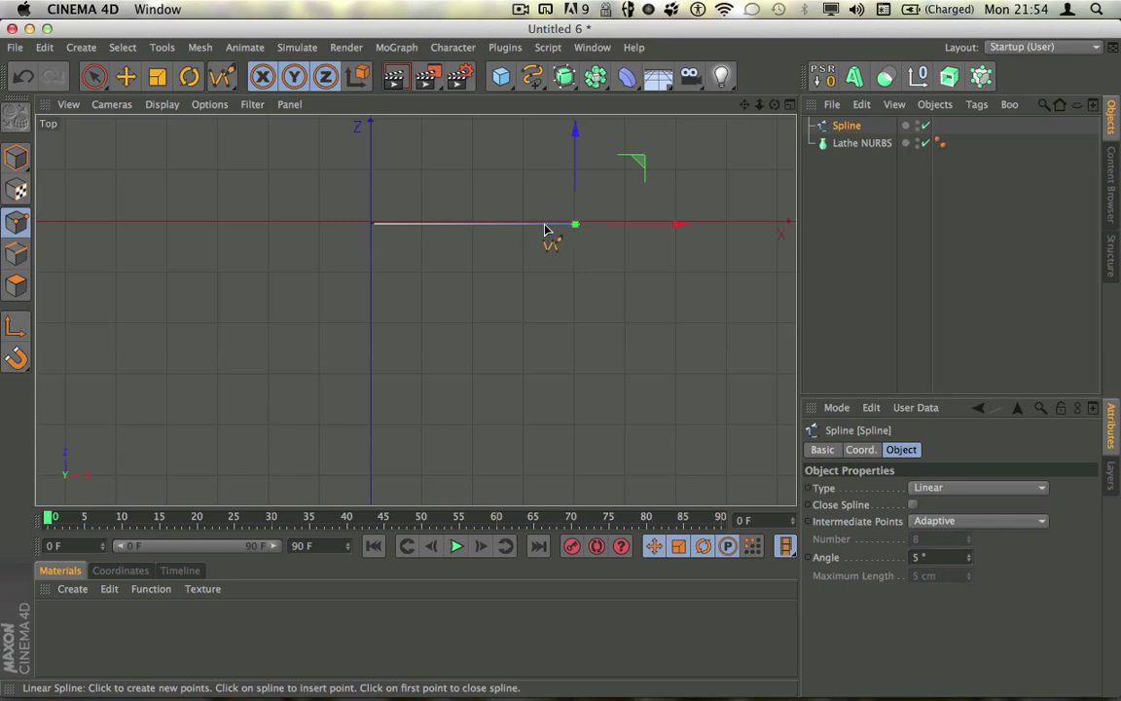
Extend the spline downward as the outer lens barrel, adding small stepped ridges and one longer straight section near the upper part
mouse_move(575, 240)
left_mouse_down()
mouse_move(566, 238)
mouse_move(584, 259)
mouse_move(575, 264)
left_mouse_up()
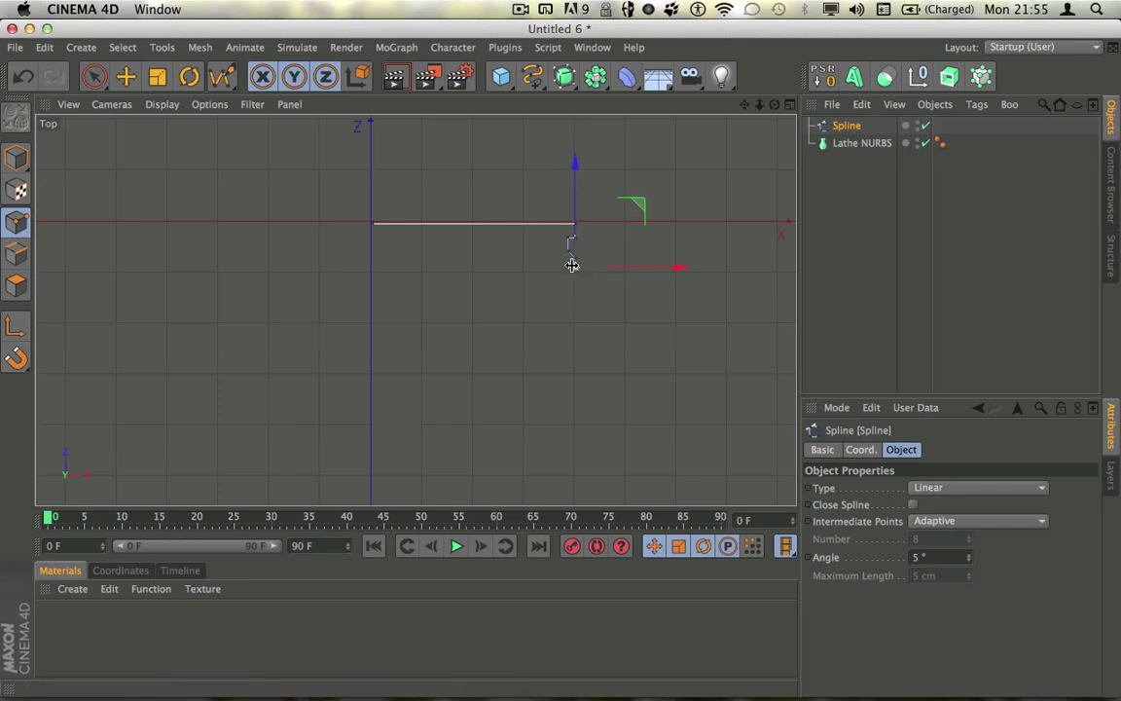
left_click(582, 280)
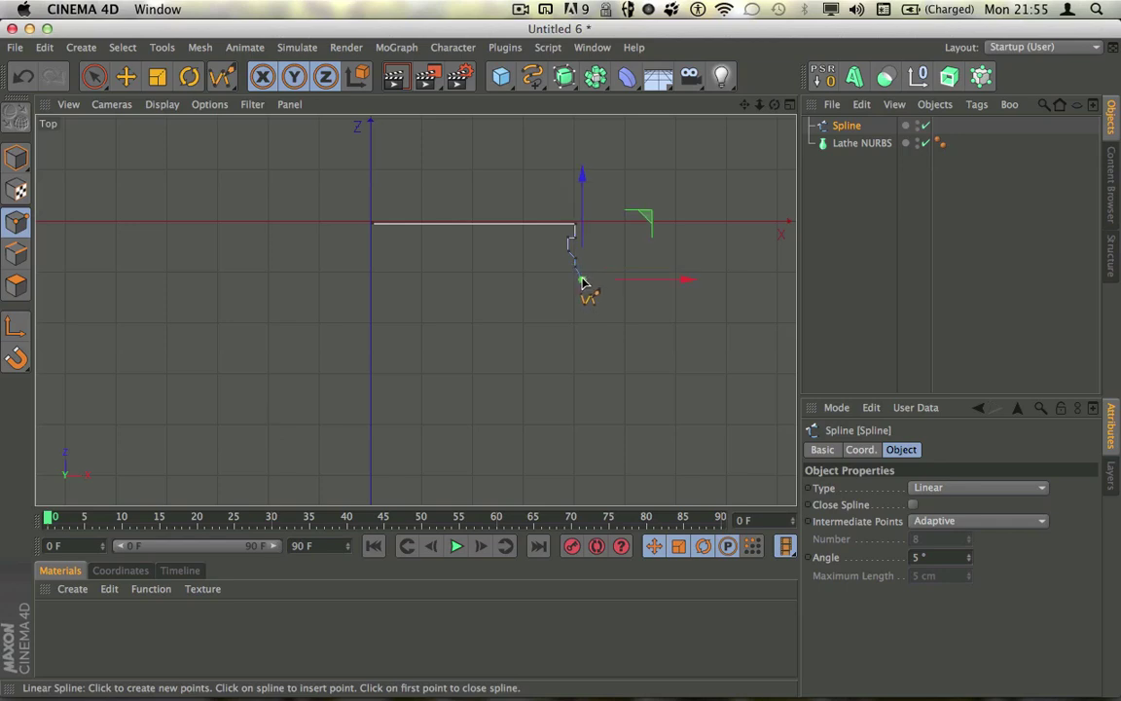
left_click(582, 316)
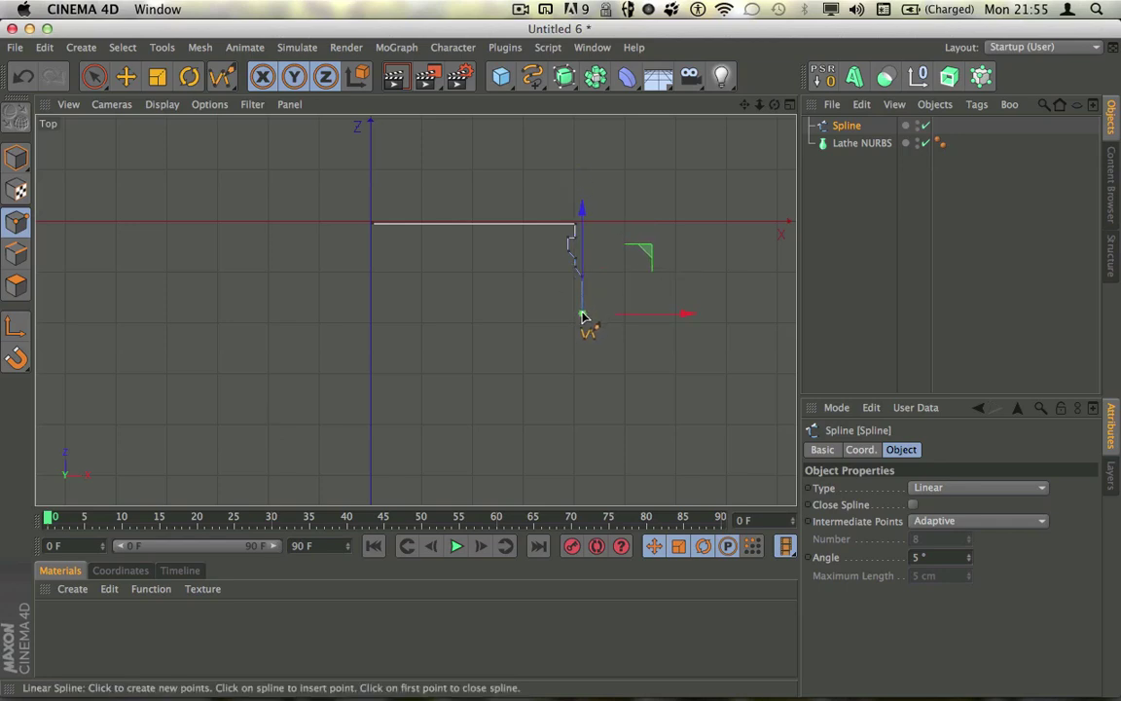
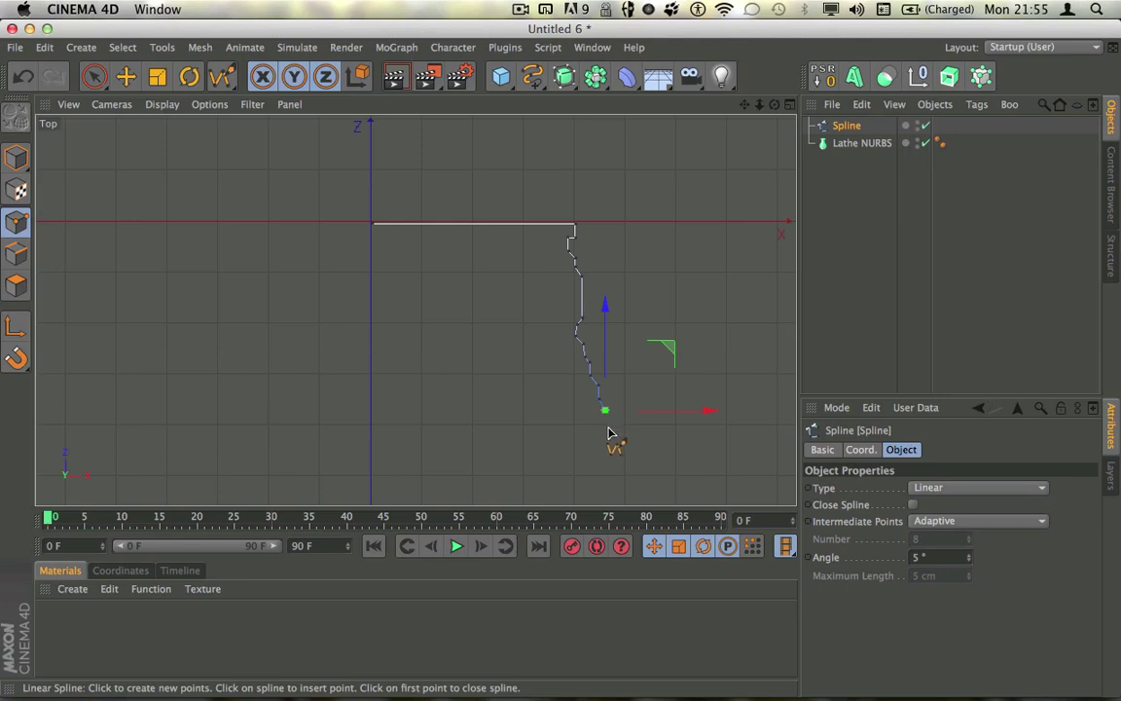
left_click(609, 427)
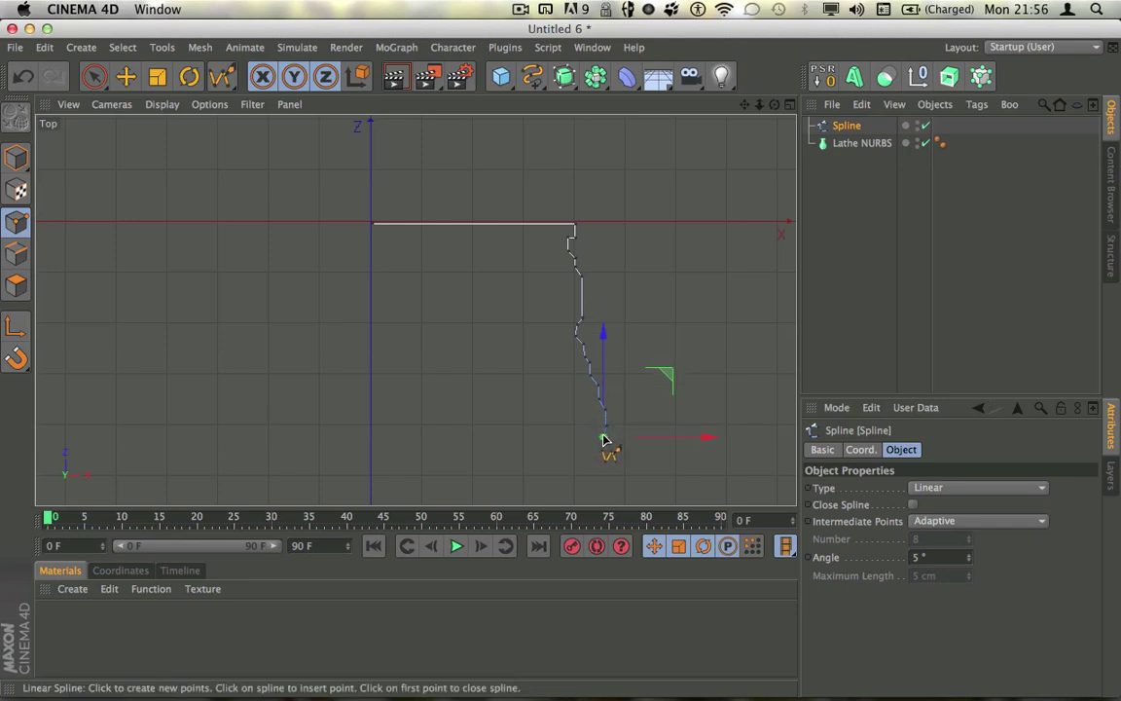
left_click(599, 435)
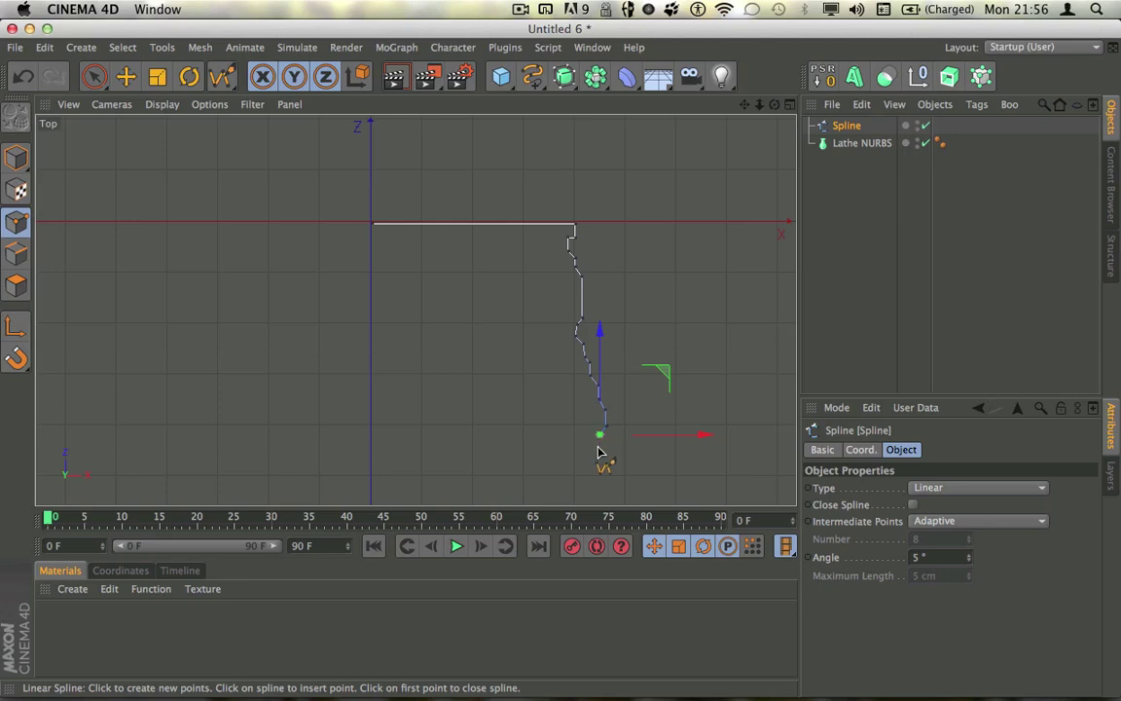
left_click(600, 450)
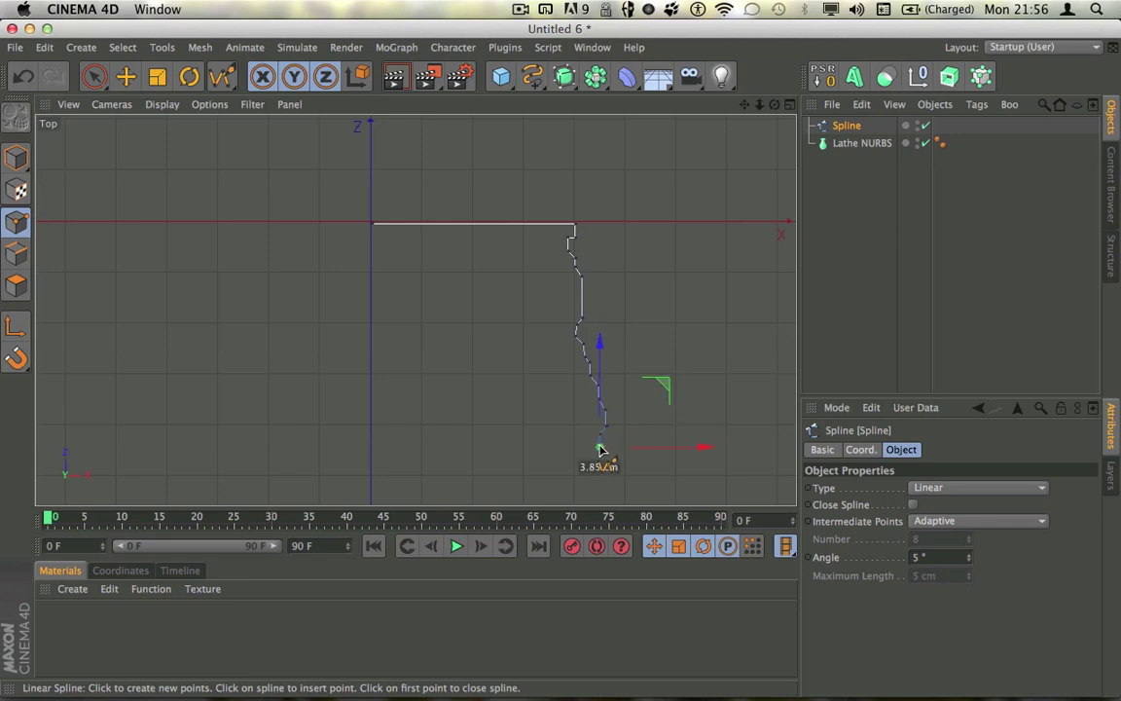
Continue the lower outer wall with another outward step and a short vertical section toward the front rim
left_click_drag(744, 105, 734, 72)
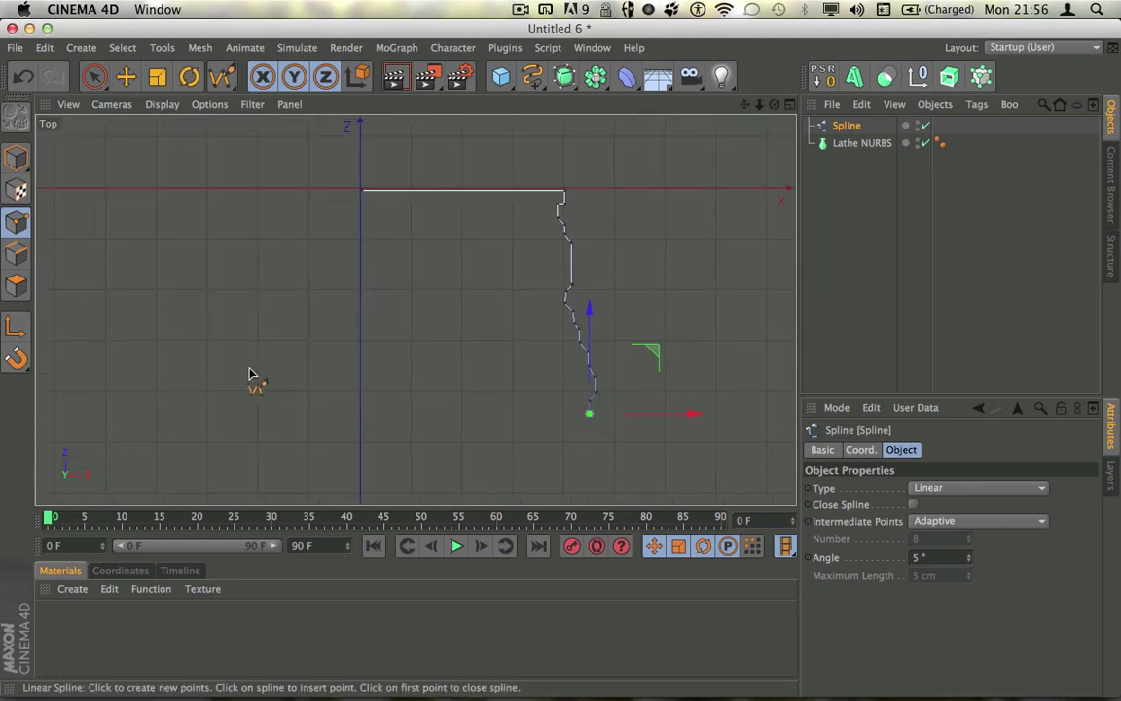
left_click(597, 431)
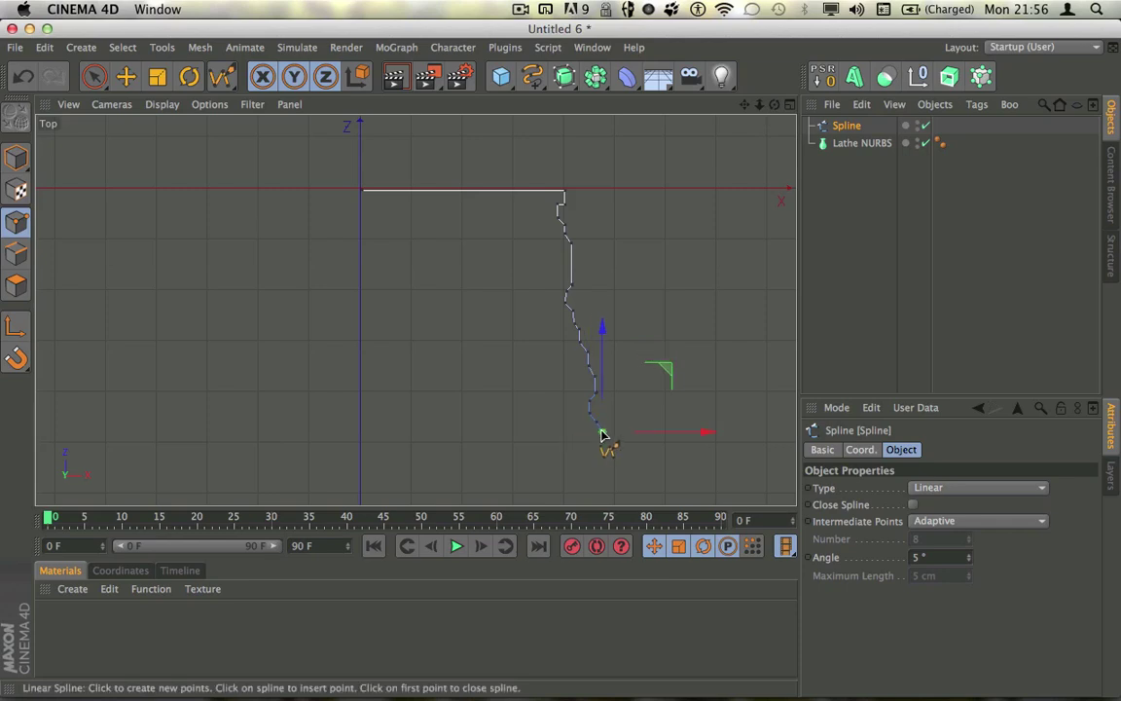
left_click_drag(605, 438, 605, 438)
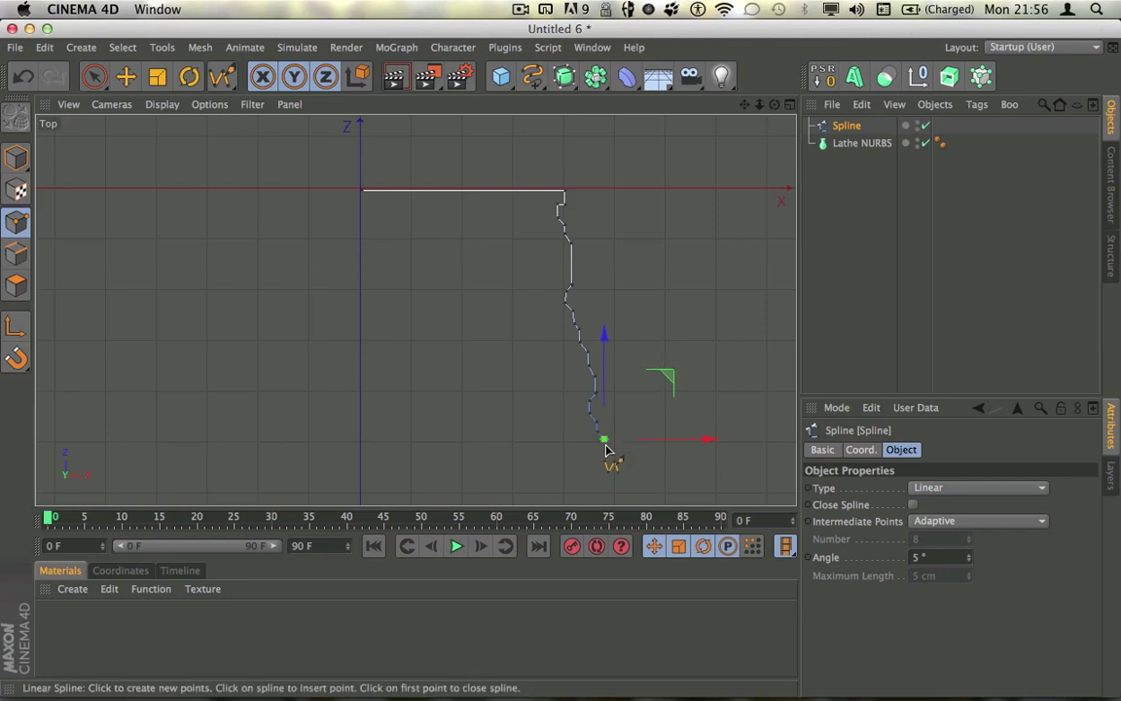
left_click(604, 450)
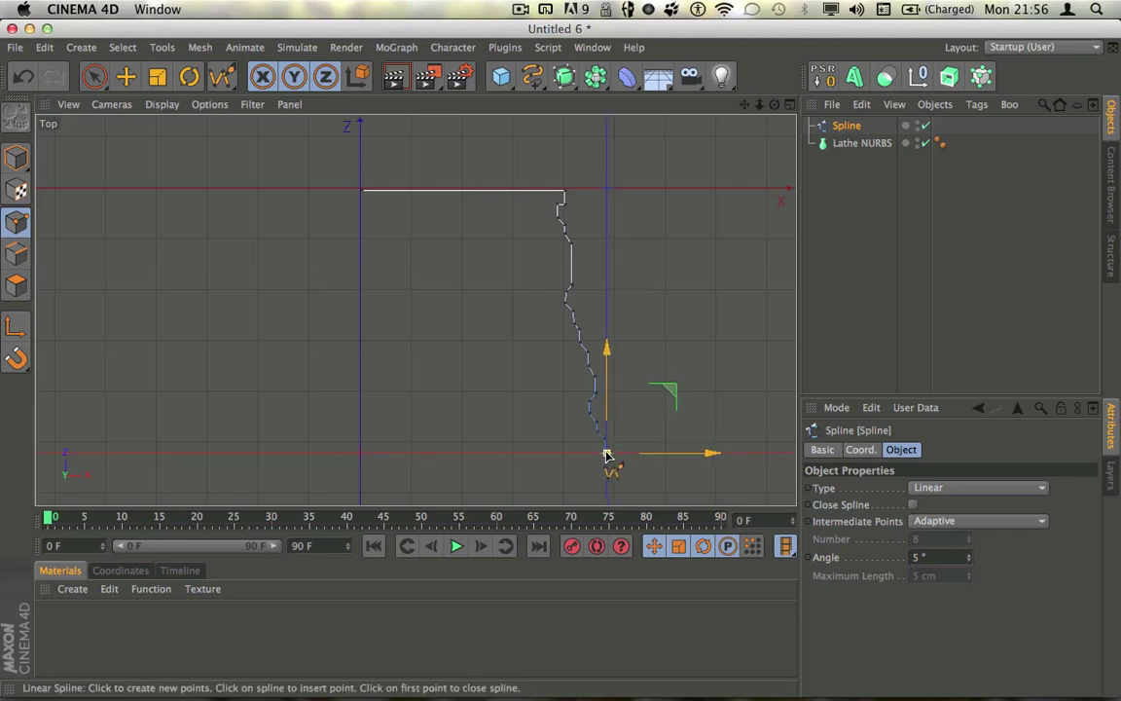
left_click(604, 457)
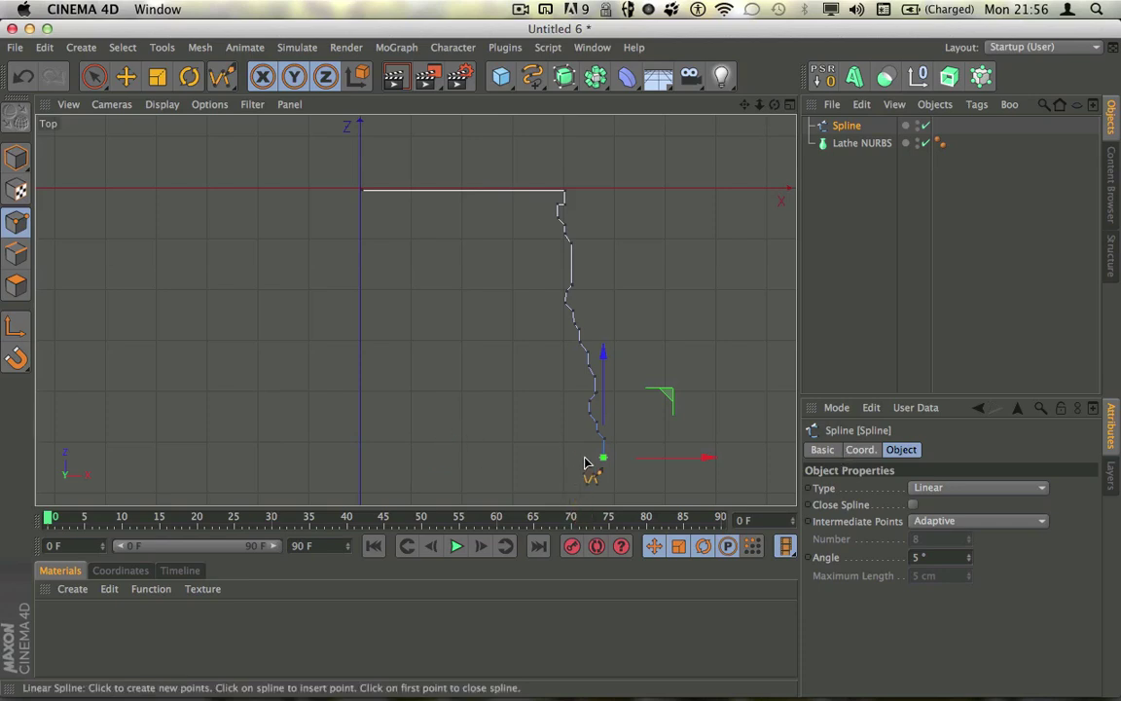
Draw a rounded rim at the lower end of the profile, turning the spline inward and back up
scroll(588, 461, "up", 5)
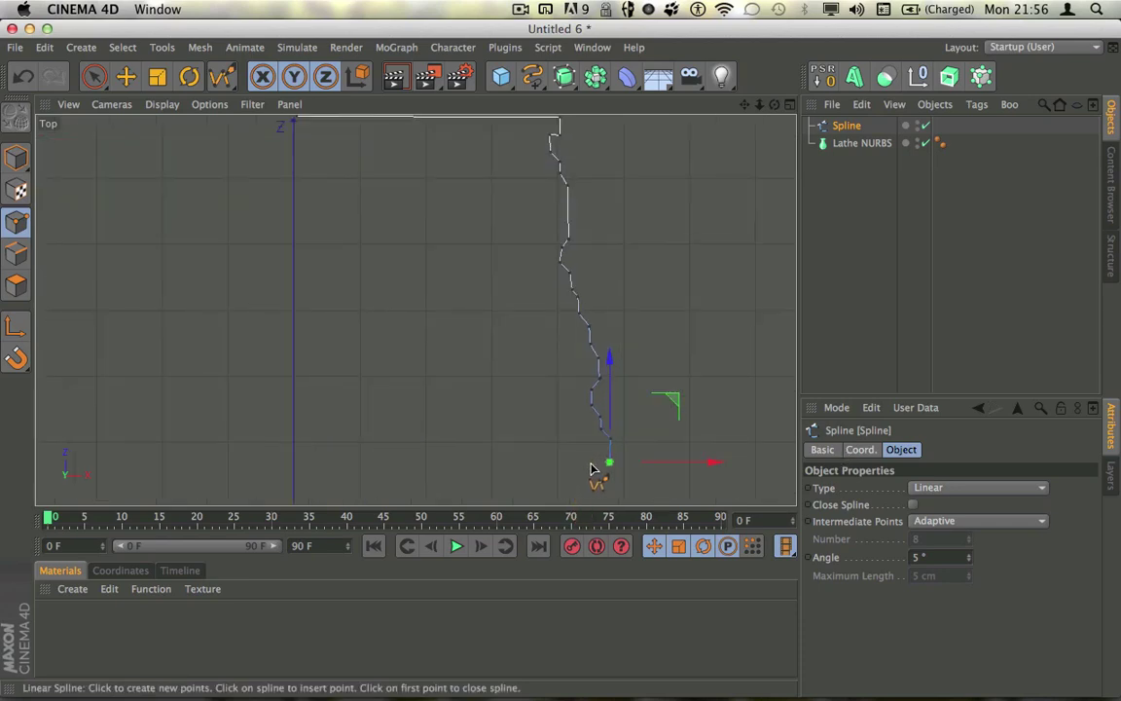
left_click(599, 461)
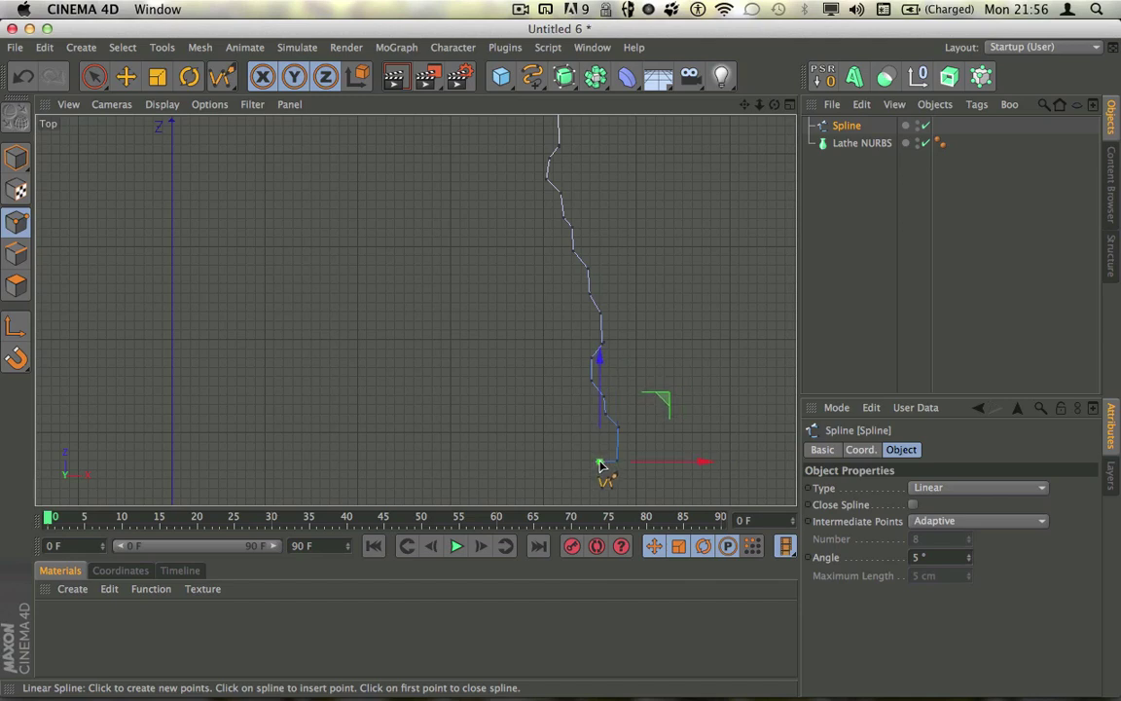
left_click(602, 466)
left_click_drag(605, 462, 610, 466)
left_click(599, 468)
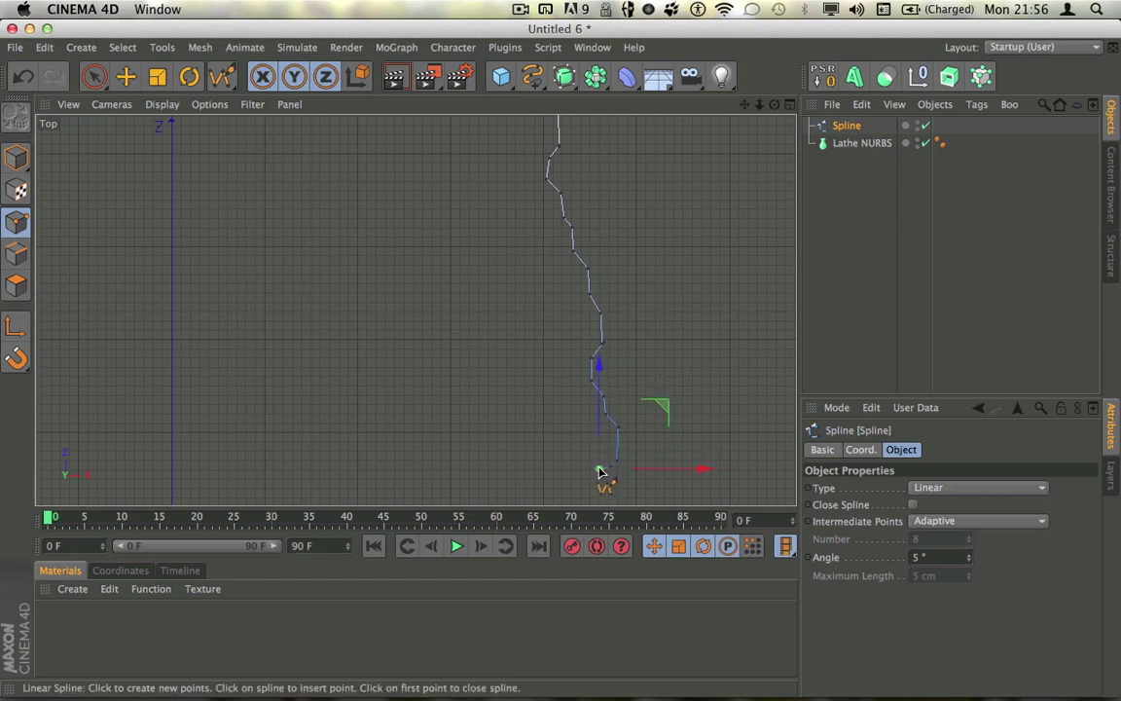
left_click(587, 461)
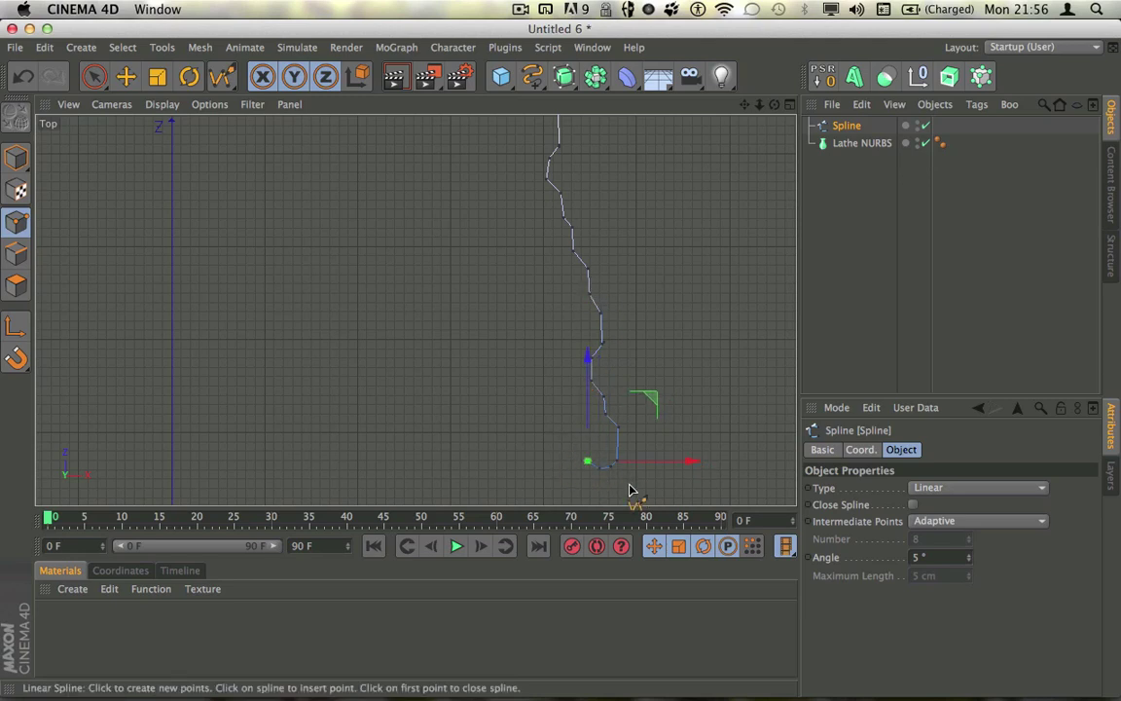
left_click(616, 454)
left_click(586, 430)
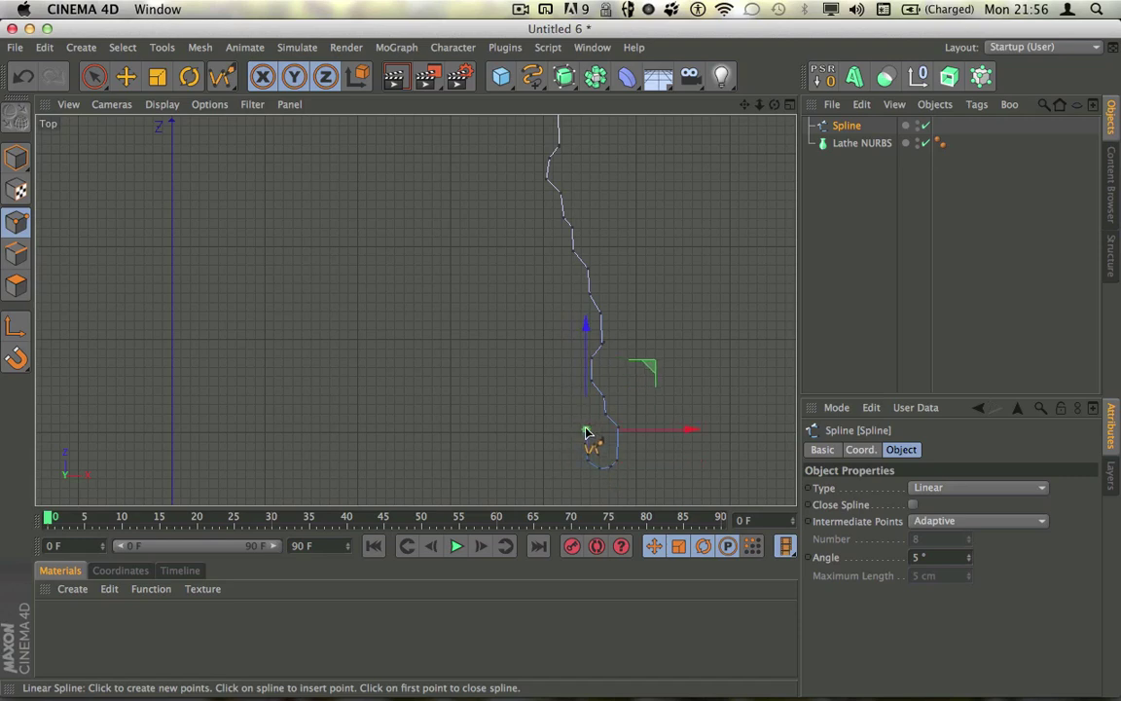
Draw the inside of the lens front as an inward step, a long diagonal and stair-like ridges rising toward the Z axis
left_click(576, 417)
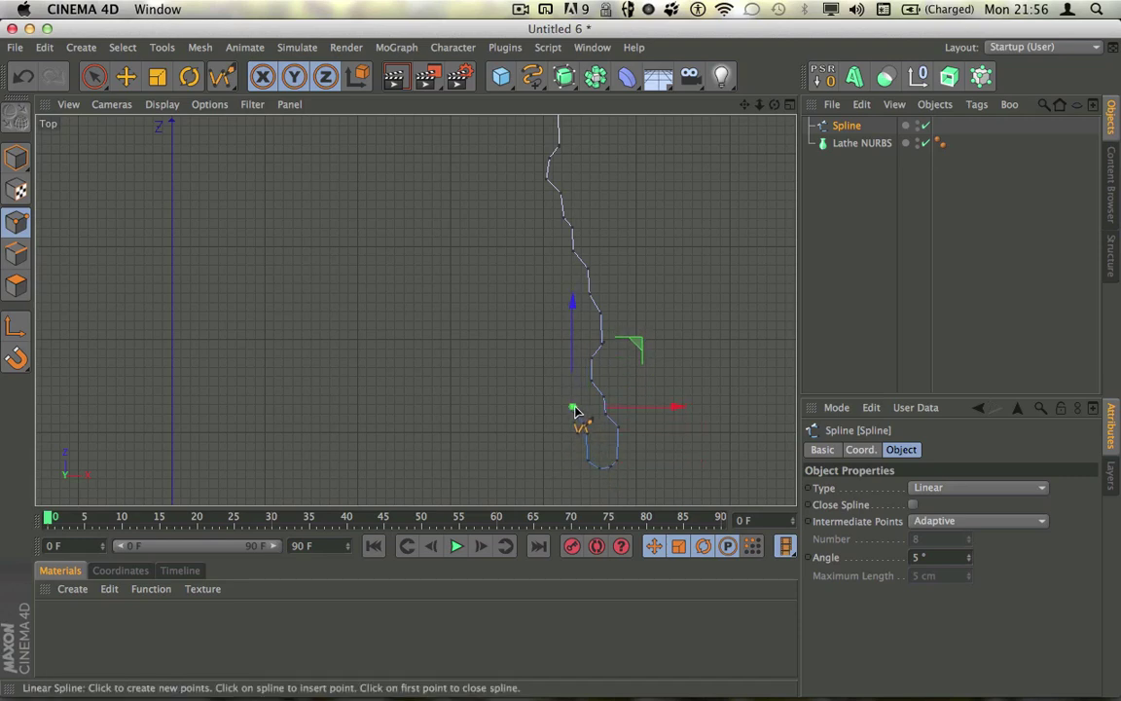
left_click(572, 403)
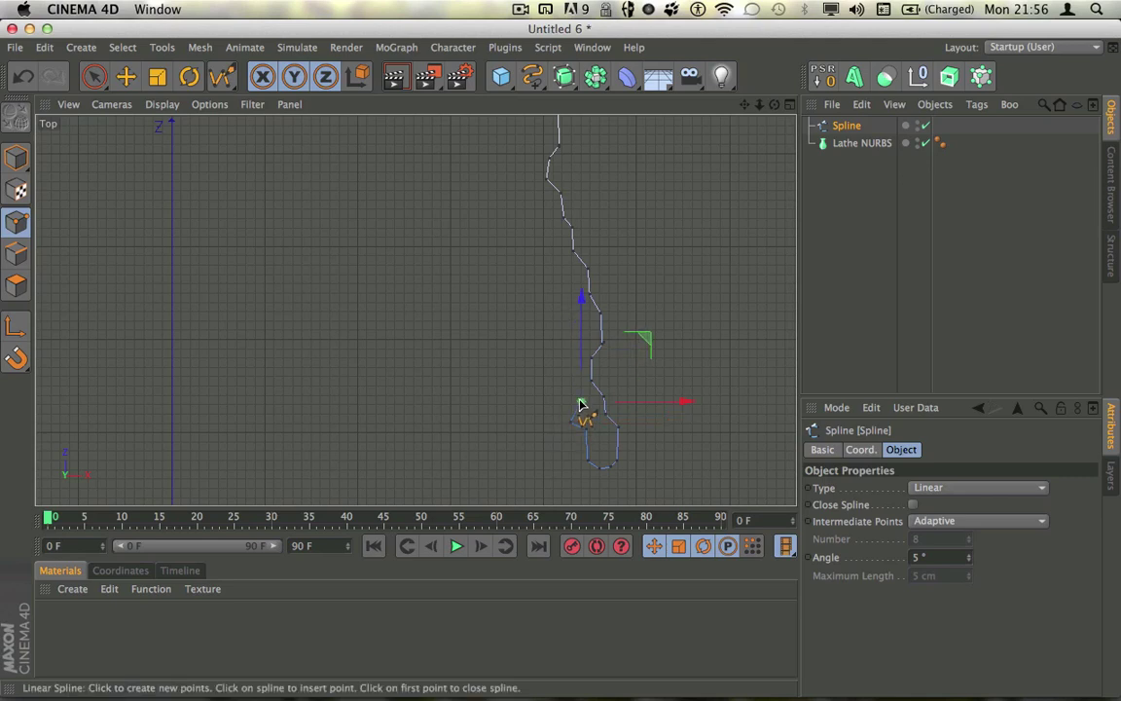
left_click(567, 401)
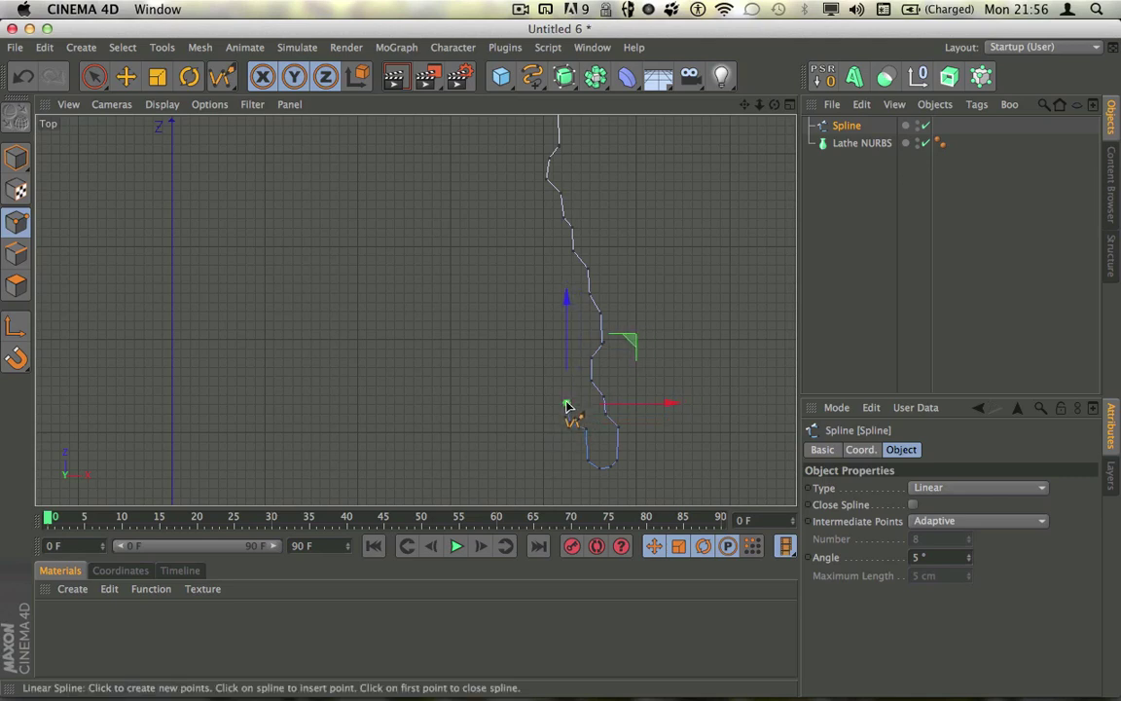
left_click_drag(567, 401, 436, 308)
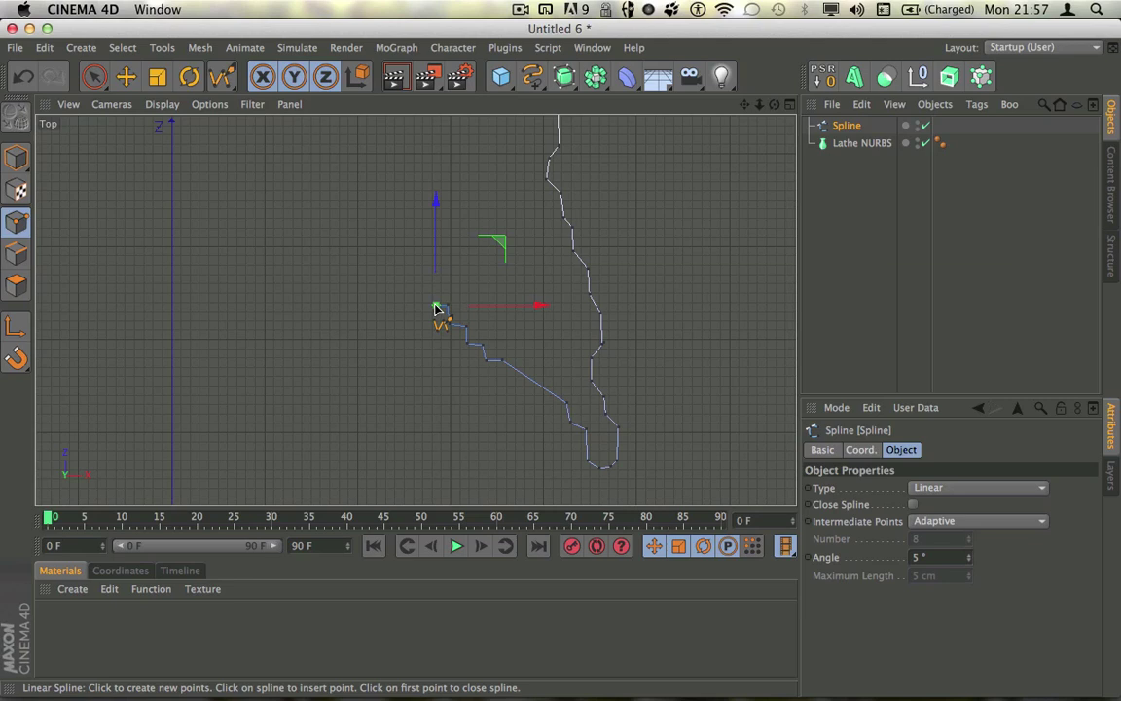
left_click_drag(435, 304, 436, 300)
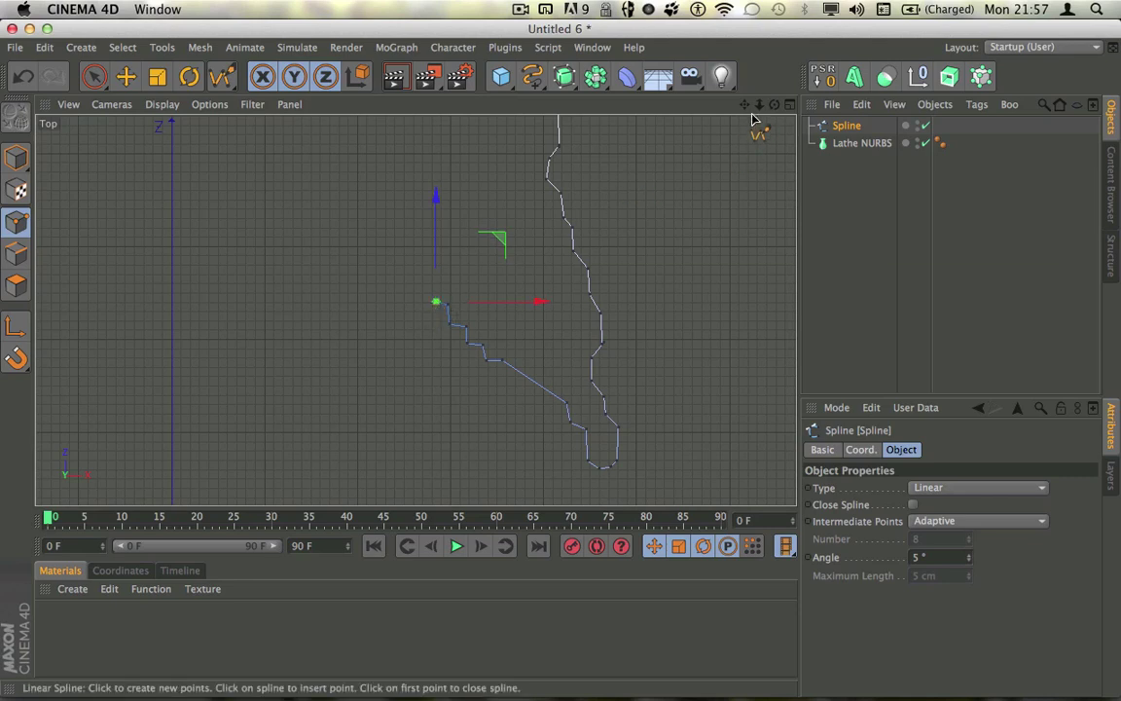
Complete the inner wall with a long, nearly vertical segment and a horizontal segment to the Z axis, just below the starting edge
left_click_drag(744, 105, 748, 150)
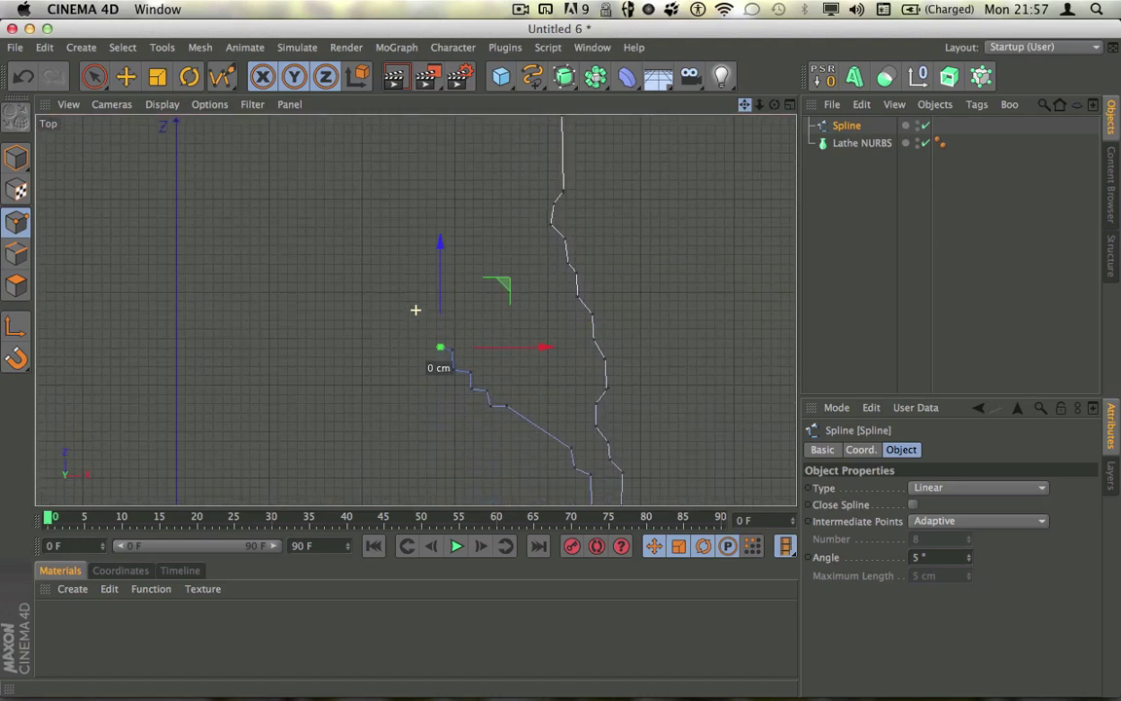
middle_click_drag(416, 309, 409, 285, "alt")
left_click_drag(741, 125, 755, 264)
middle_click_drag(415, 309, 414, 294, "alt")
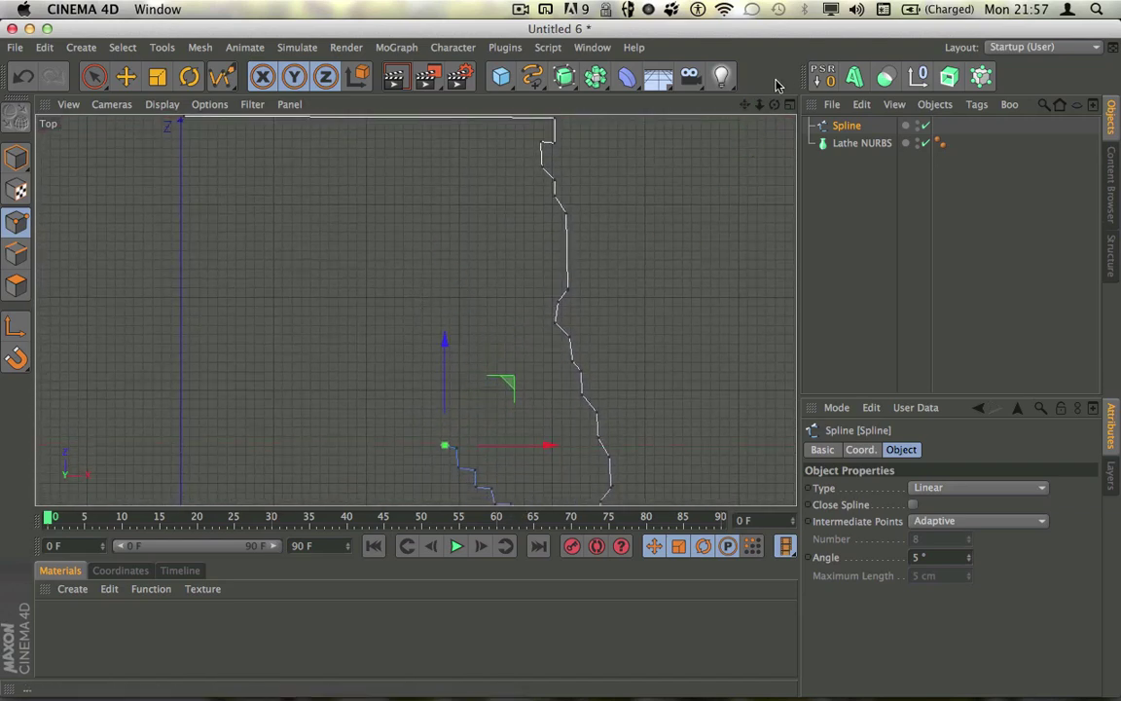
left_click_drag(744, 107, 416, 309)
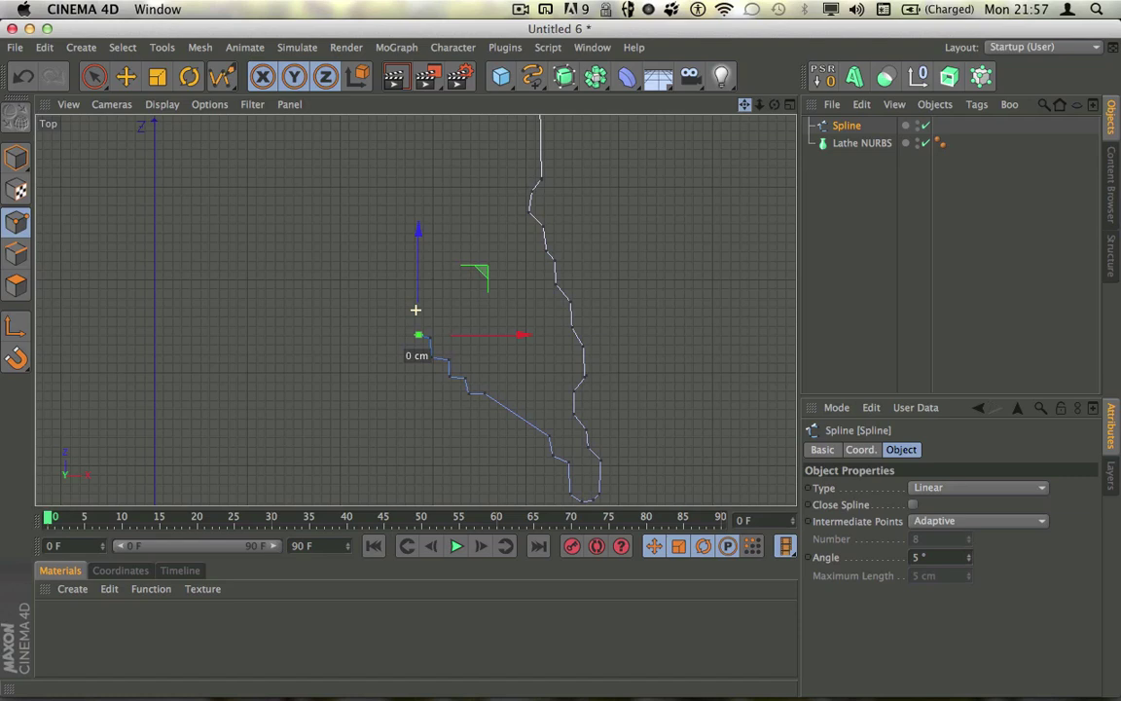
middle_click_drag(416, 309, 416, 310, "alt")
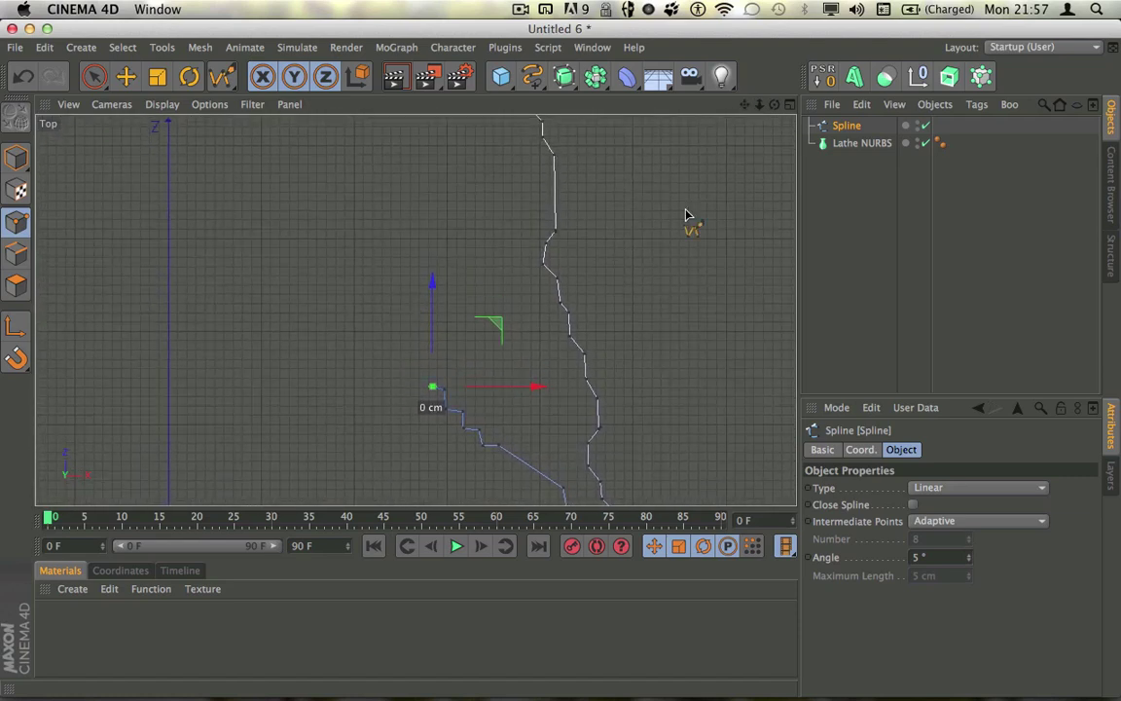
left_click_drag(745, 105, 745, 171)
mouse_move(429, 187)
left_mouse_down()
mouse_move(418, 181)
mouse_move(422, 204)
left_mouse_up()
left_click_drag(176, 194, 174, 206)
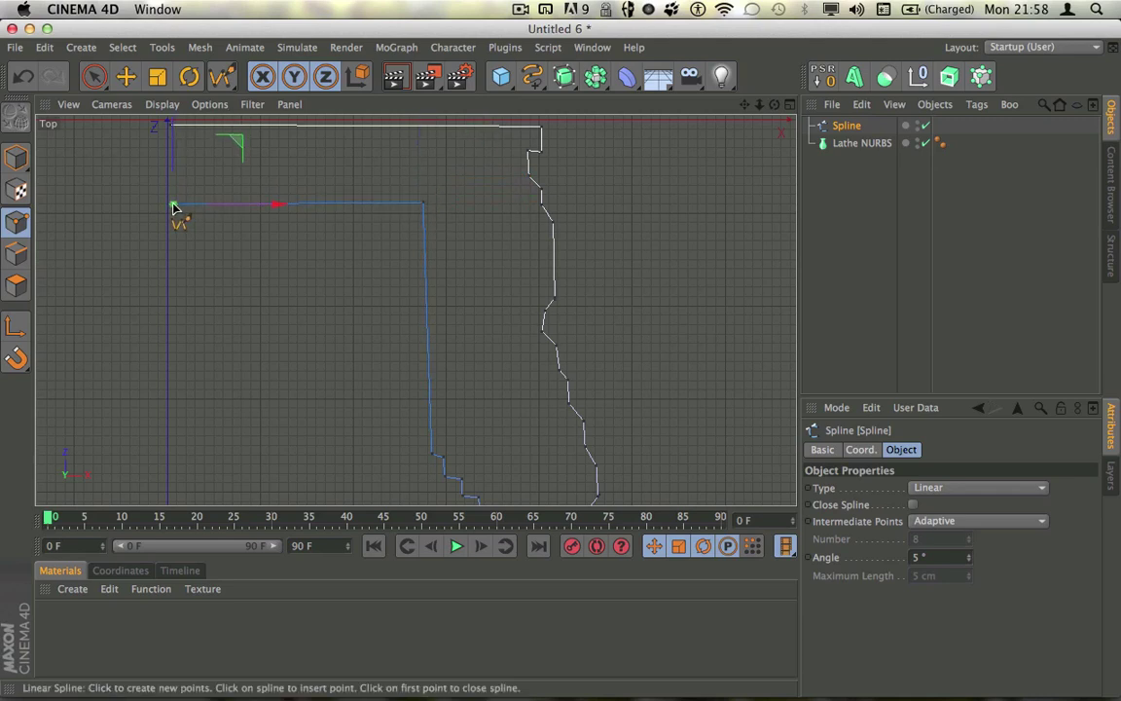
scroll(174, 171, "up", 2)
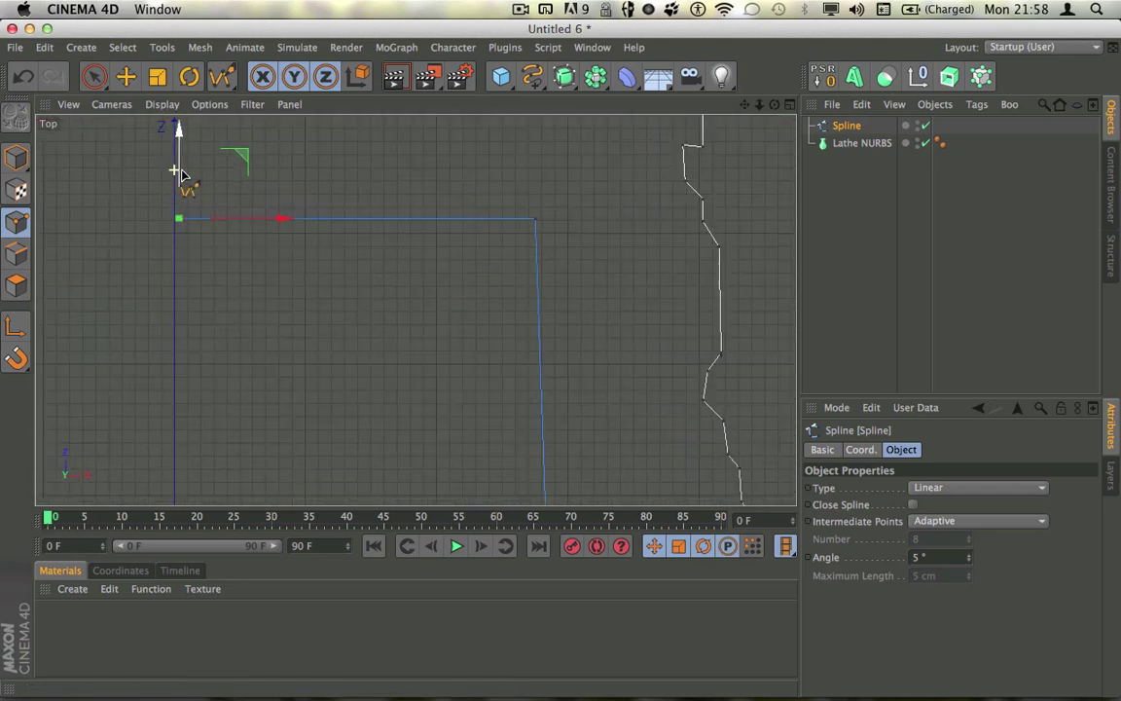
scroll(181, 175, "up", 1)
left_click_drag(744, 104, 741, 153)
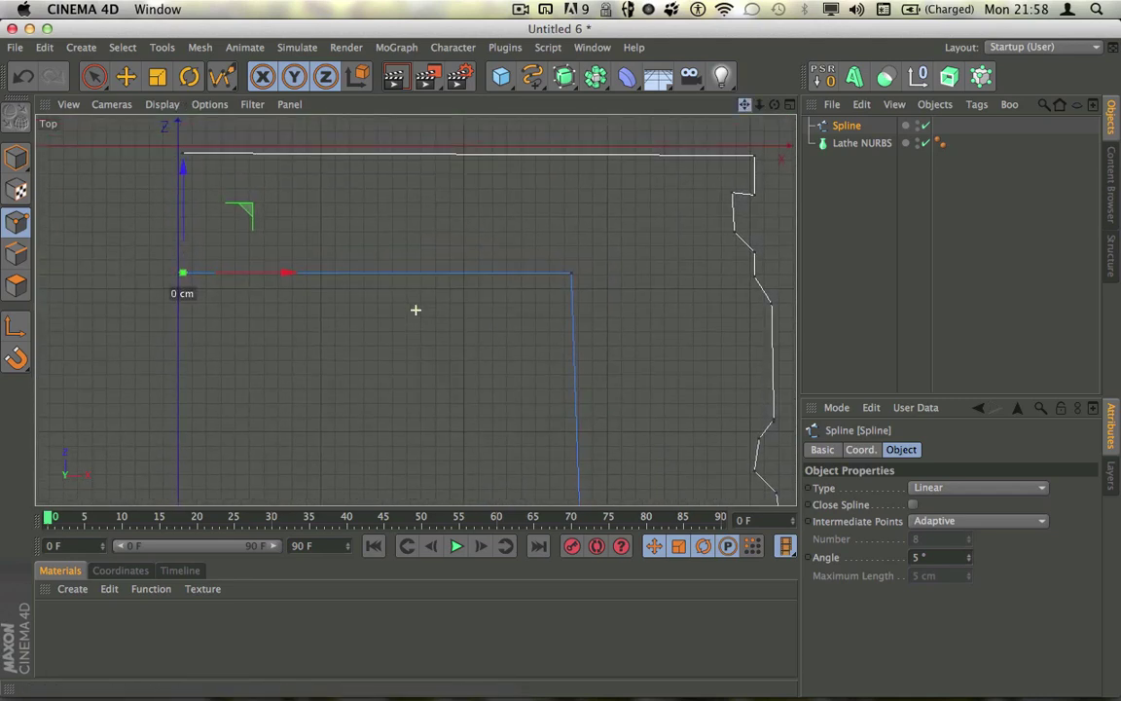
Make the profile spline a child of the Lathe NURBS and show the result in the Perspective view
left_click_drag(745, 104, 732, 69)
left_click(824, 162)
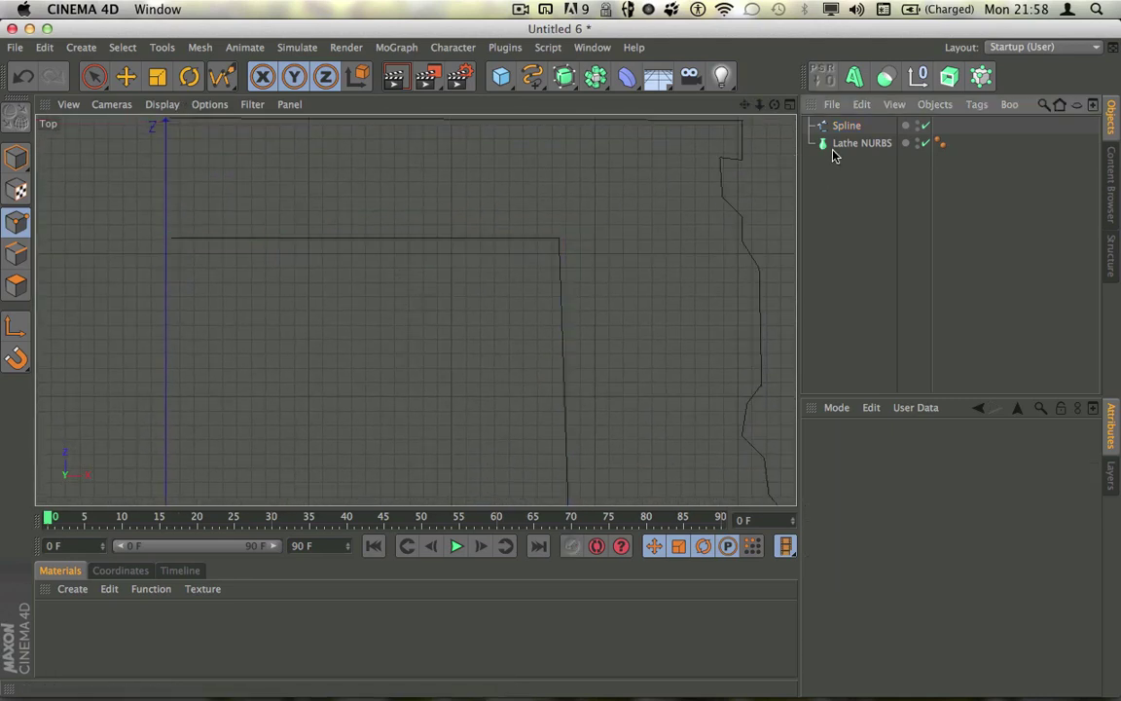
scroll(274, 265, "down", 2)
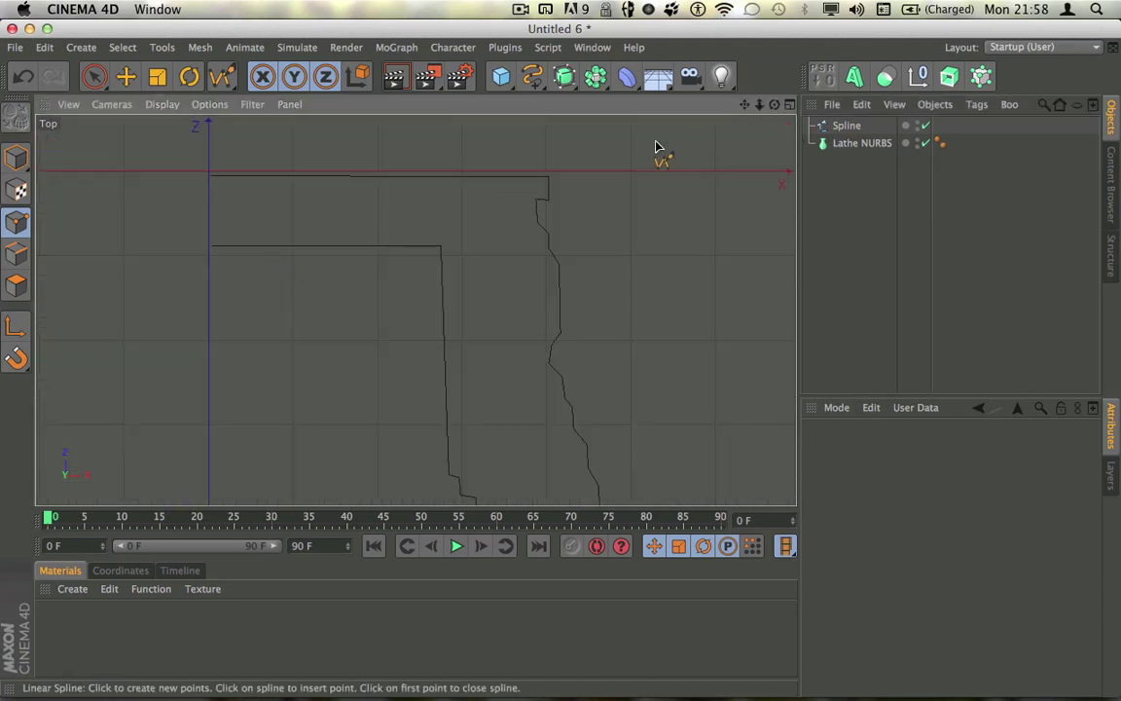
scroll(329, 285, "down", 2)
left_click_drag(847, 126, 864, 146)
key("F5")
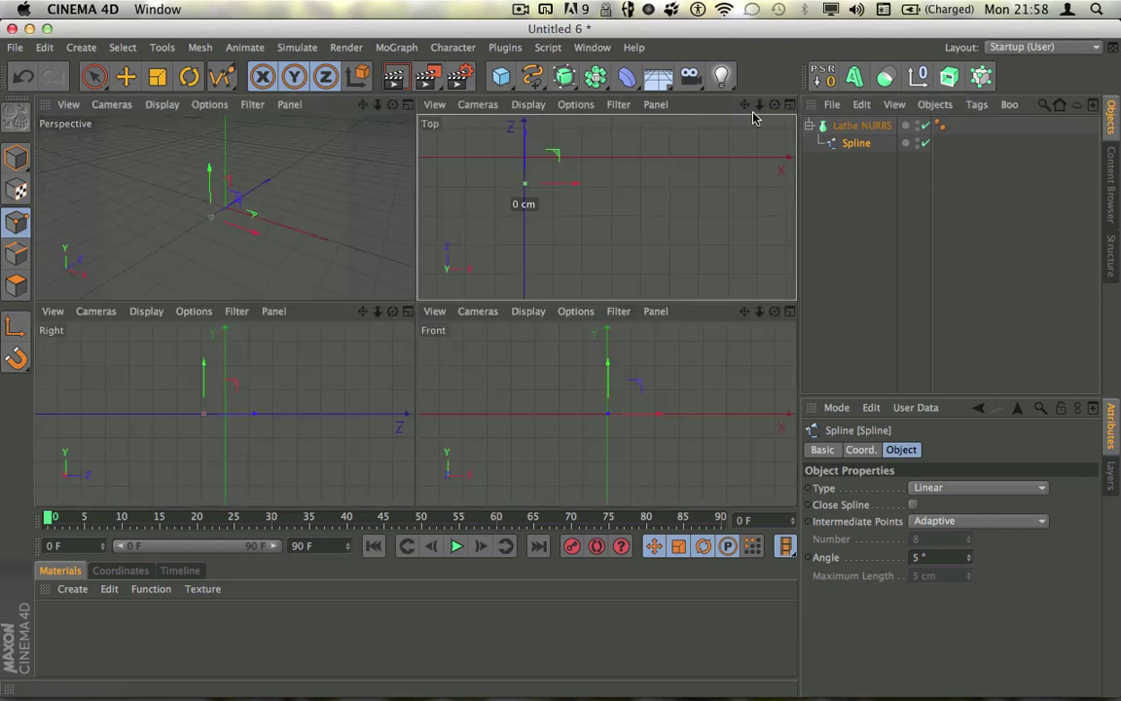
left_click(407, 104)
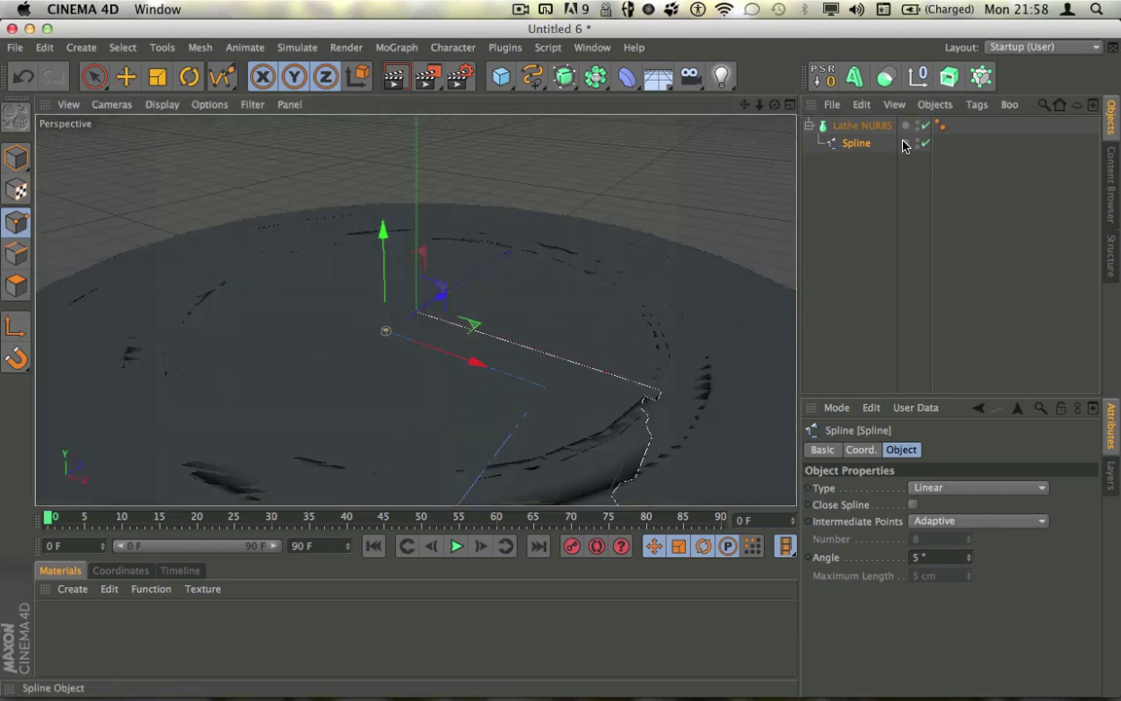
Rotate the spline around its X axis so the Lathe NURBS revolves it into an upright lens barrel
left_click(15, 159)
left_click(189, 76)
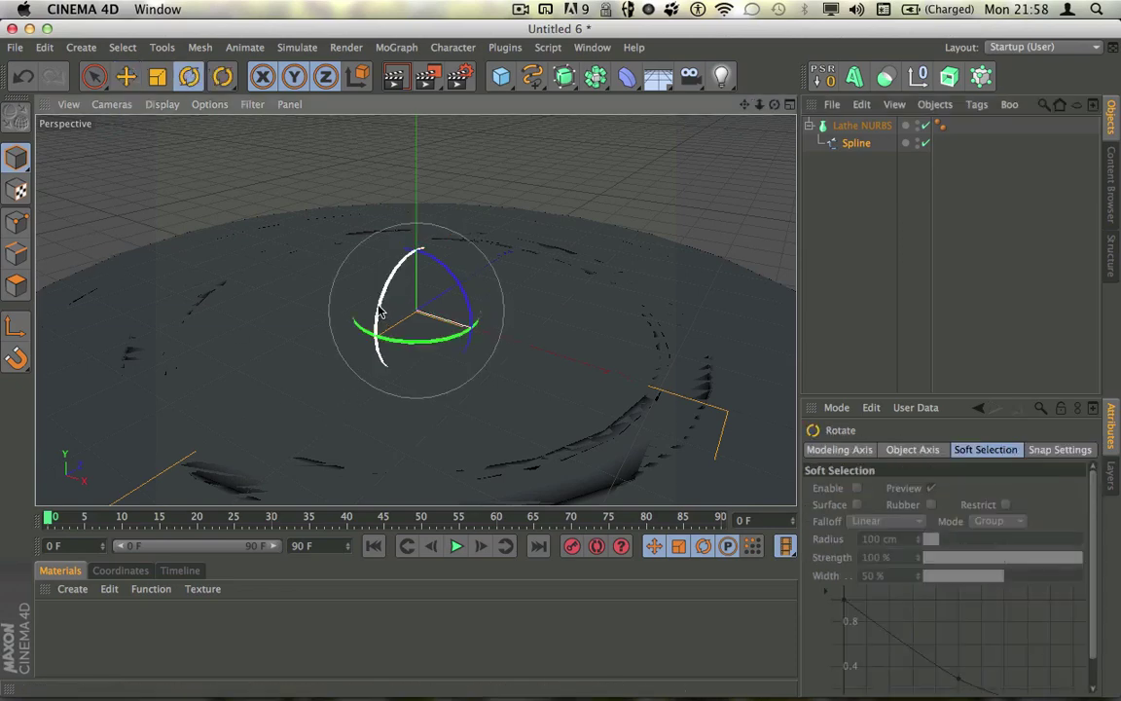
left_click_drag(386, 294, 447, 261)
scroll(415, 200, "down", 10)
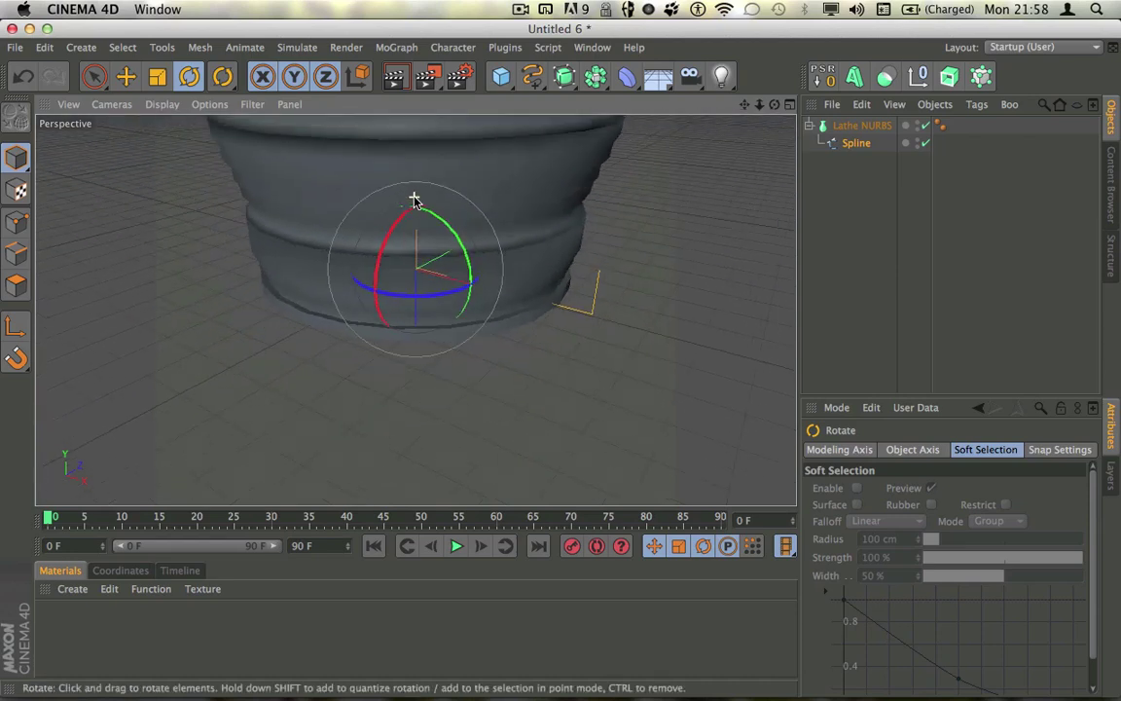
Rotate the whole Lathe NURBS around its X axis to lay the lens on its side with its opening facing forward
left_click_drag(441, 261, 546, 282, "alt")
left_click(835, 128)
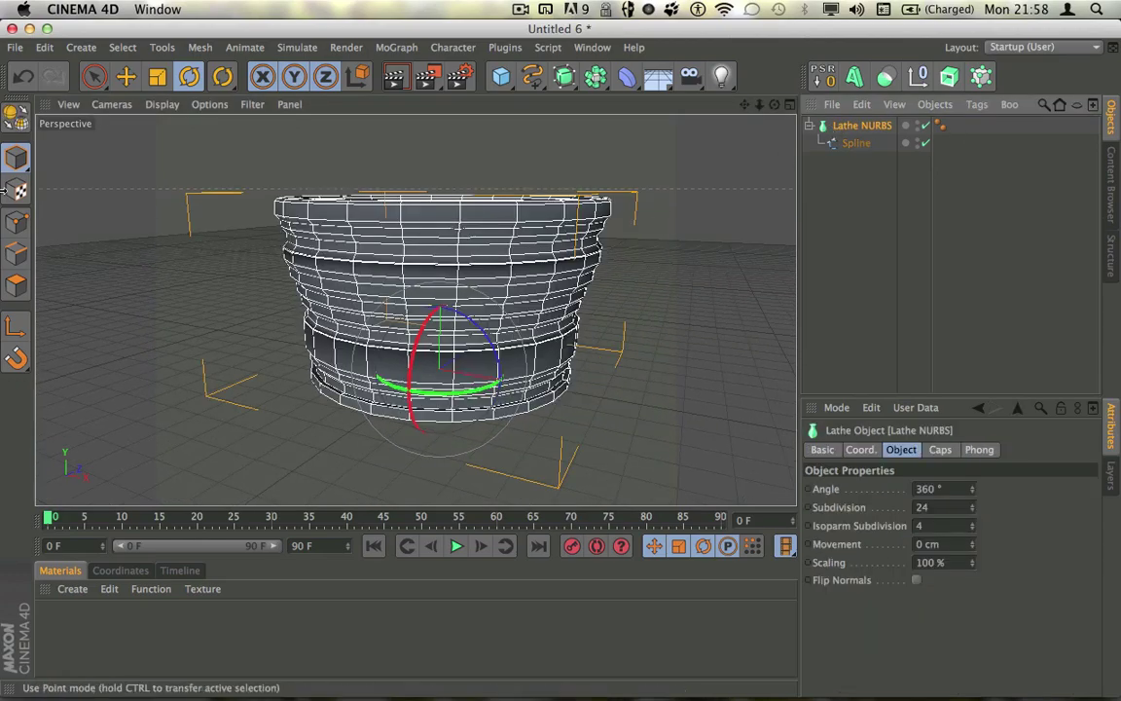
left_click_drag(409, 346, 416, 439)
scroll(383, 387, "down", 3)
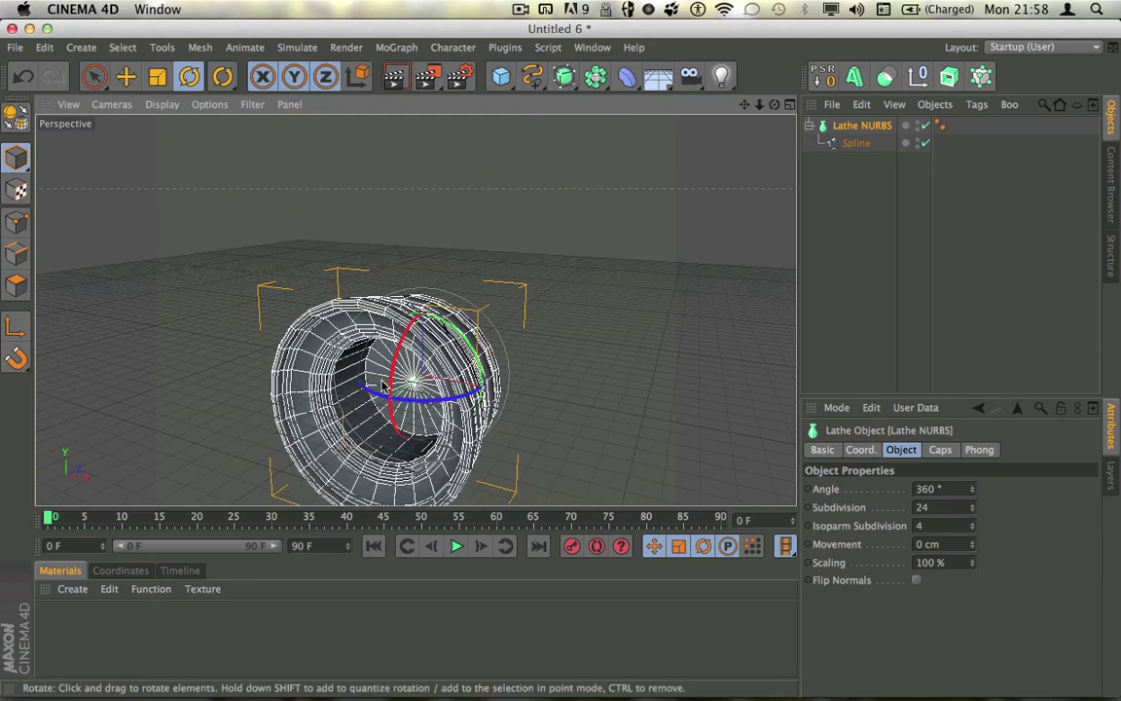
middle_click_drag(382, 388, 429, 304, "alt")
mouse_move(428, 296)
left_mouse_down("alt")
mouse_move(177, 305)
mouse_move(105, 284)
mouse_move(567, 270)
mouse_move(526, 282)
mouse_move(371, 259)
mouse_move(377, 270)
mouse_move(414, 206)
left_mouse_up("alt")
Set the Phong Angle of the Lathe NURBS's Phong tag to 22° to sharpen the barrel's ridges
left_click(864, 230)
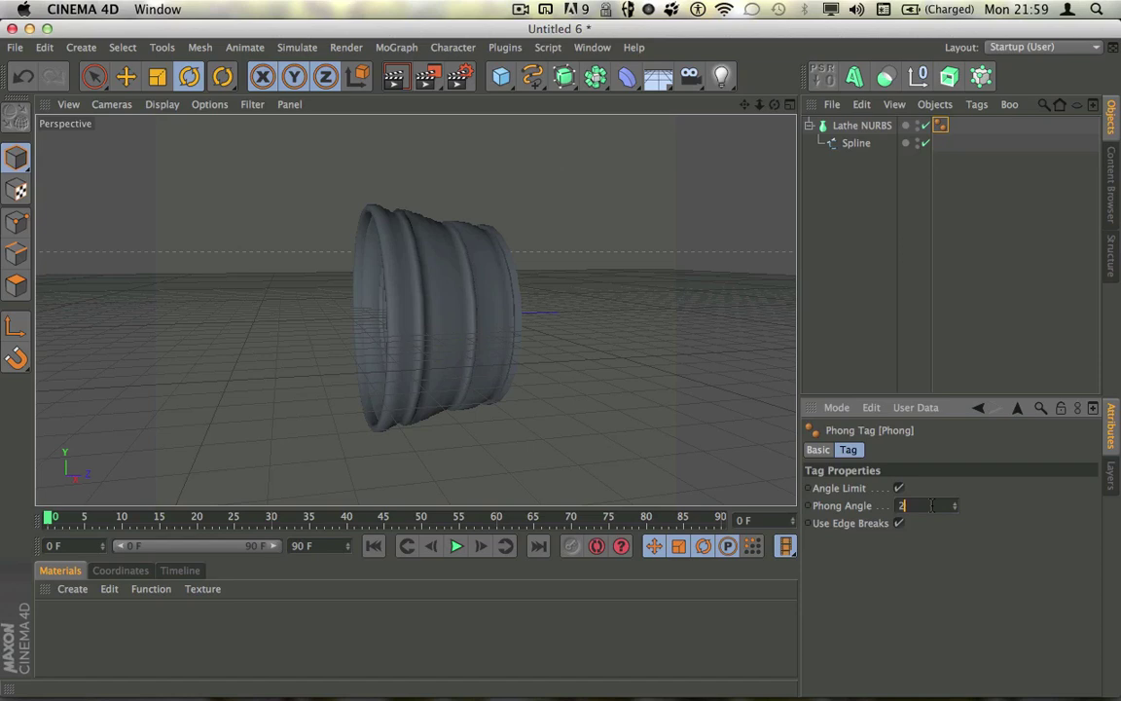
key("Return")
left_click(814, 310)
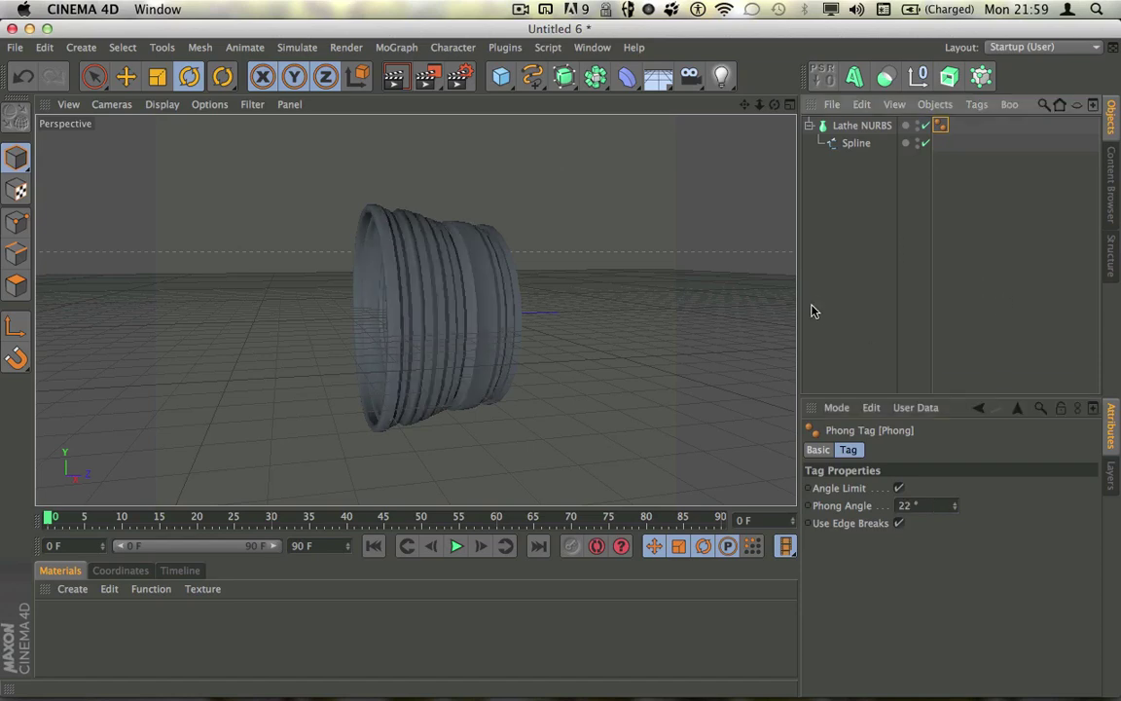
mouse_move(775, 104)
left_mouse_down()
mouse_move(584, 104)
mouse_move(746, 102)
mouse_move(794, 116)
left_mouse_up()
Try a Phong Angle of 0° on the Lathe NURBS and inspect the barrel's shading up close
left_click(940, 126)
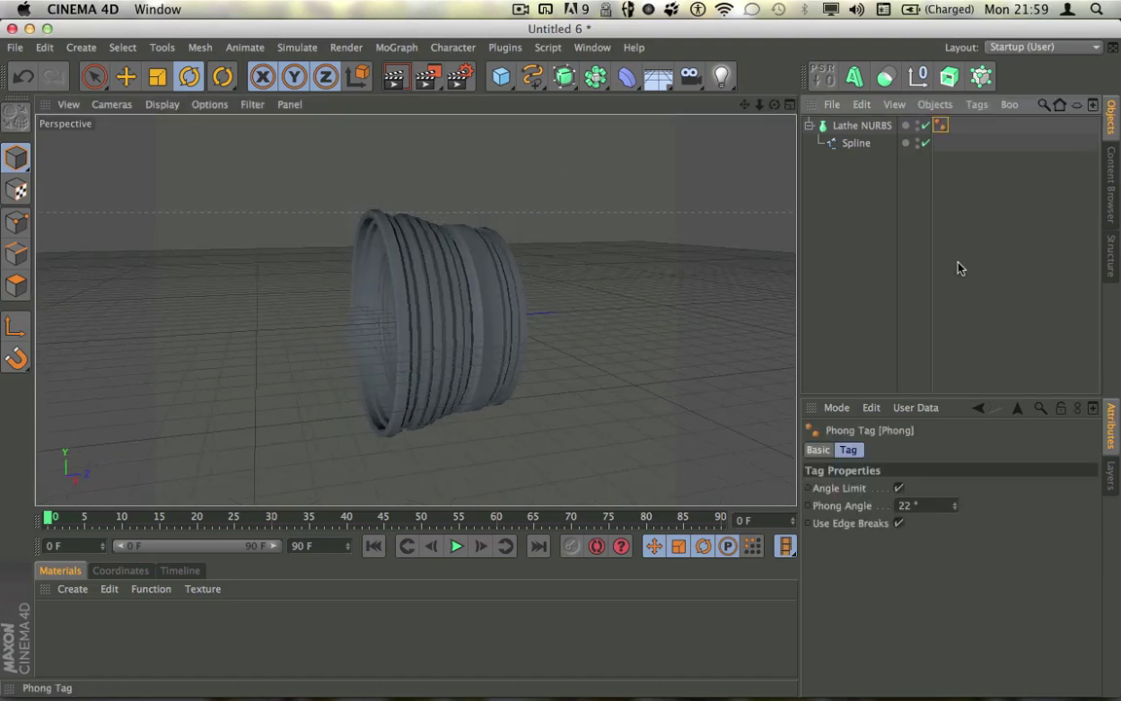
left_click(910, 505)
type("0")
key("Return")
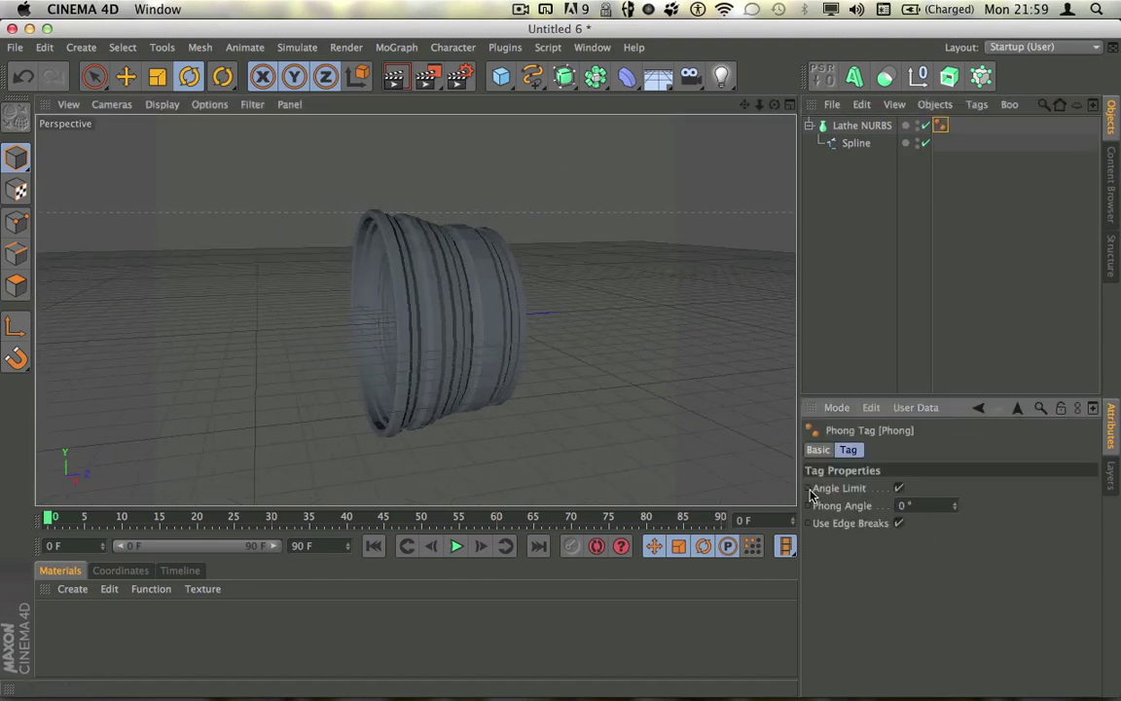
left_click(818, 389)
scroll(486, 240, "up", 5)
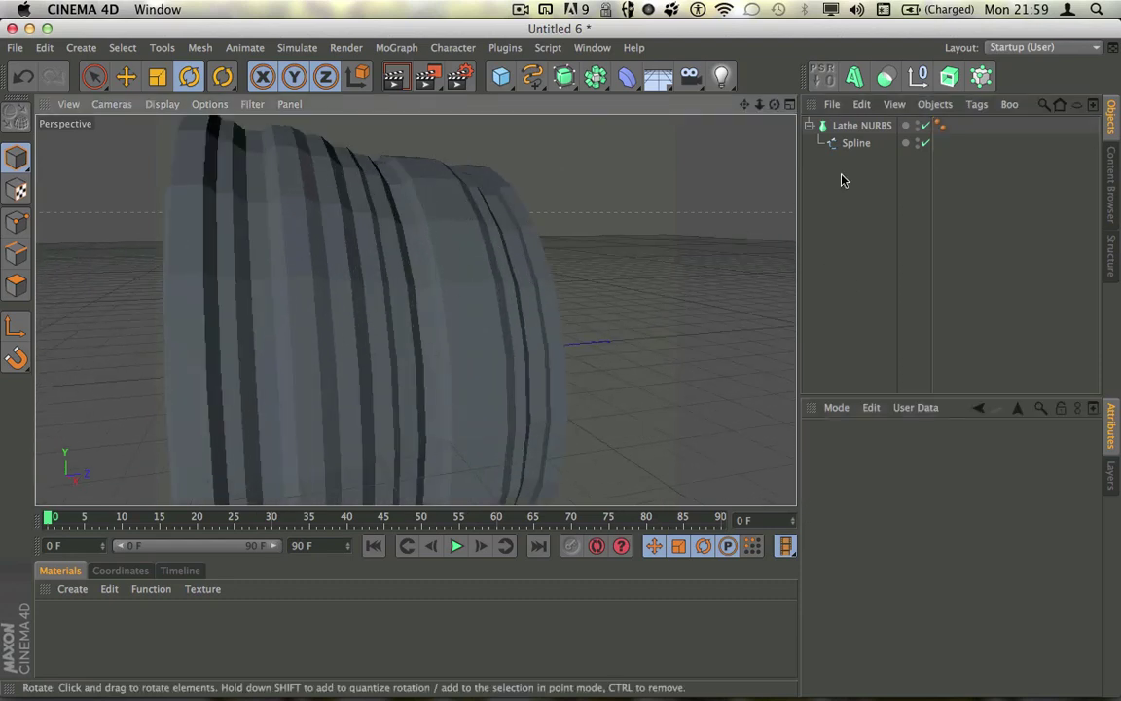
Return the Lathe NURBS's Phong Angle to 22°
left_click(940, 125)
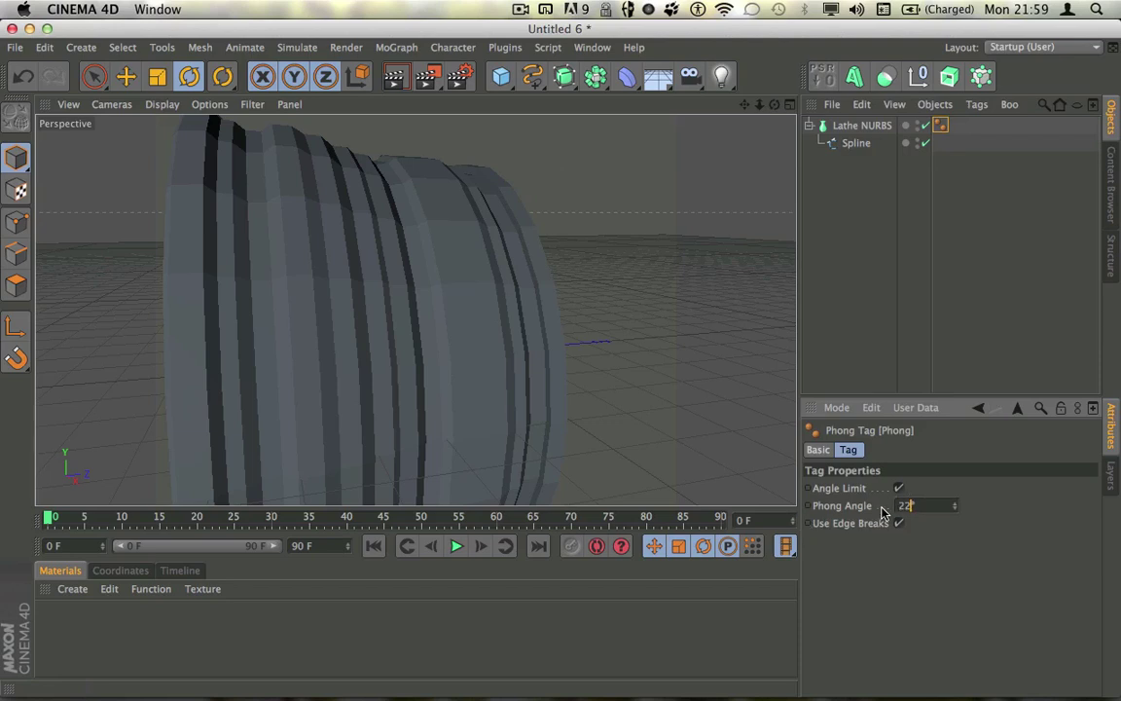
type("22")
key("Return")
left_click(939, 323)
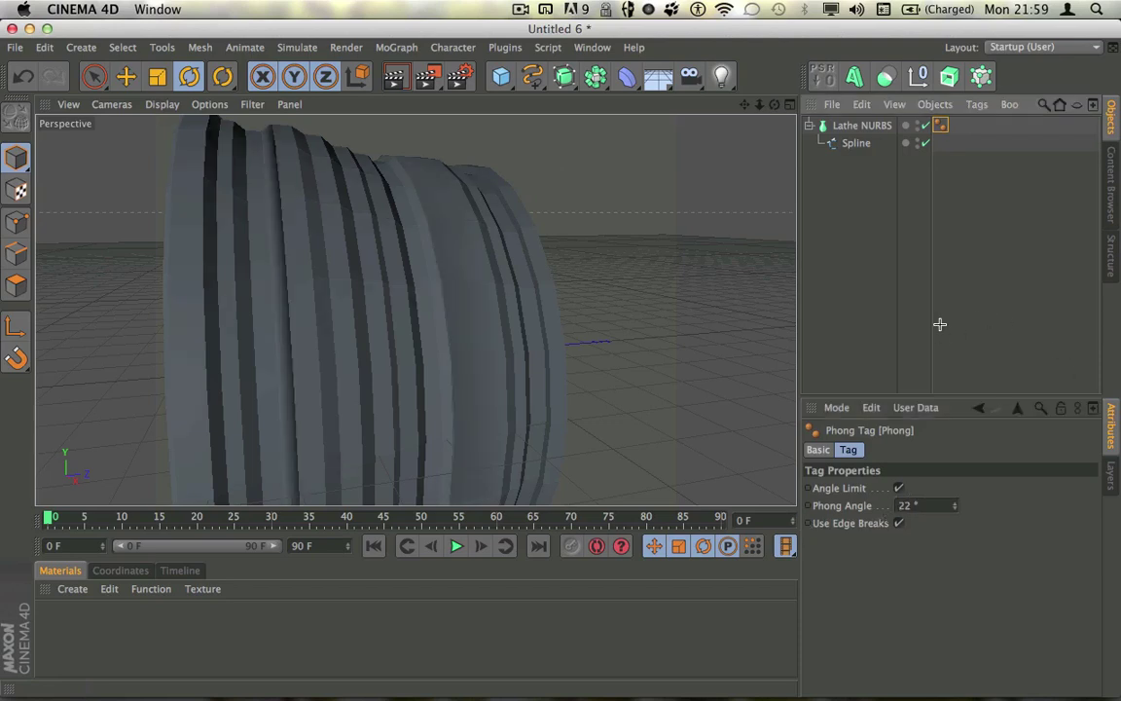
Increase the Lathe NURBS's Subdivision to smooth the lens's circumference
left_click(843, 130)
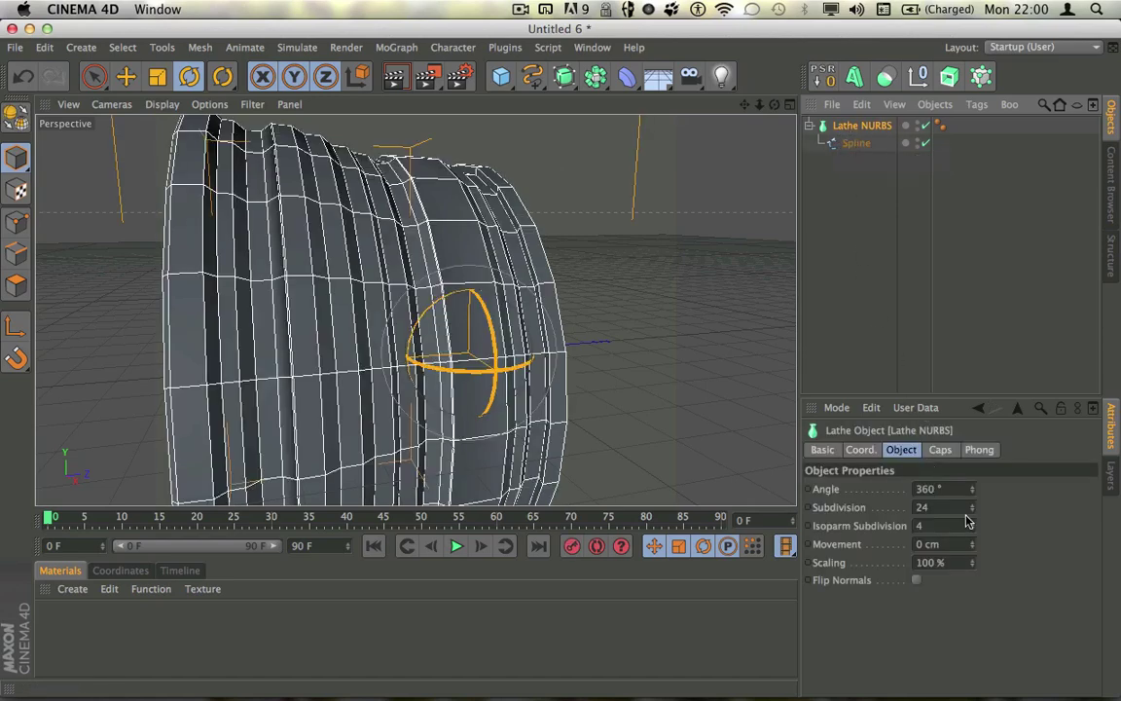
left_click_drag(971, 508, 926, 343)
left_click(925, 342)
scroll(505, 353, "down", 6)
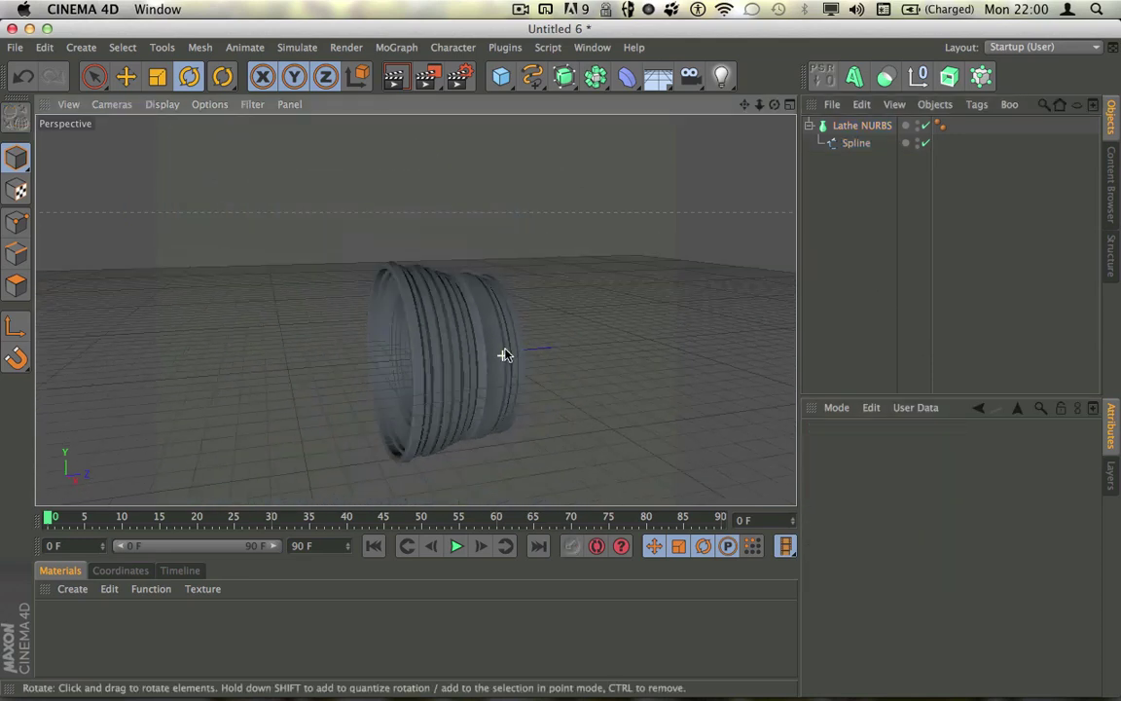
Select the profile spline and disable the Lathe NURBS to expose the spline for editing
left_click_drag(774, 104, 696, 127)
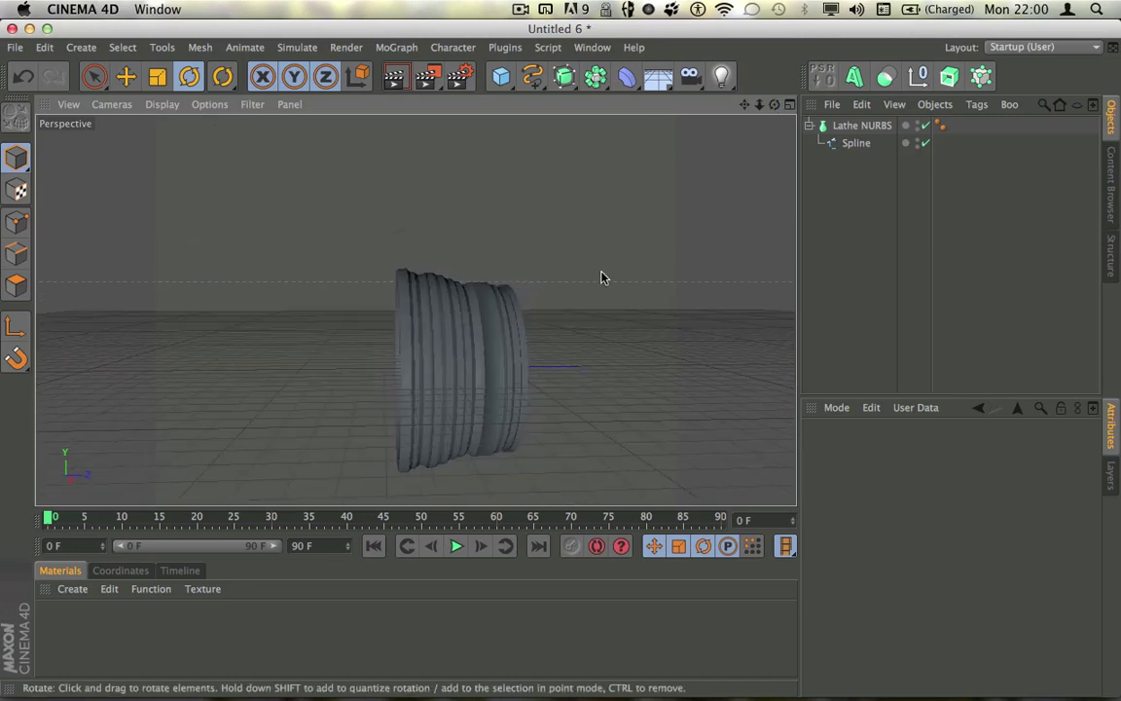
scroll(495, 349, "up", 8)
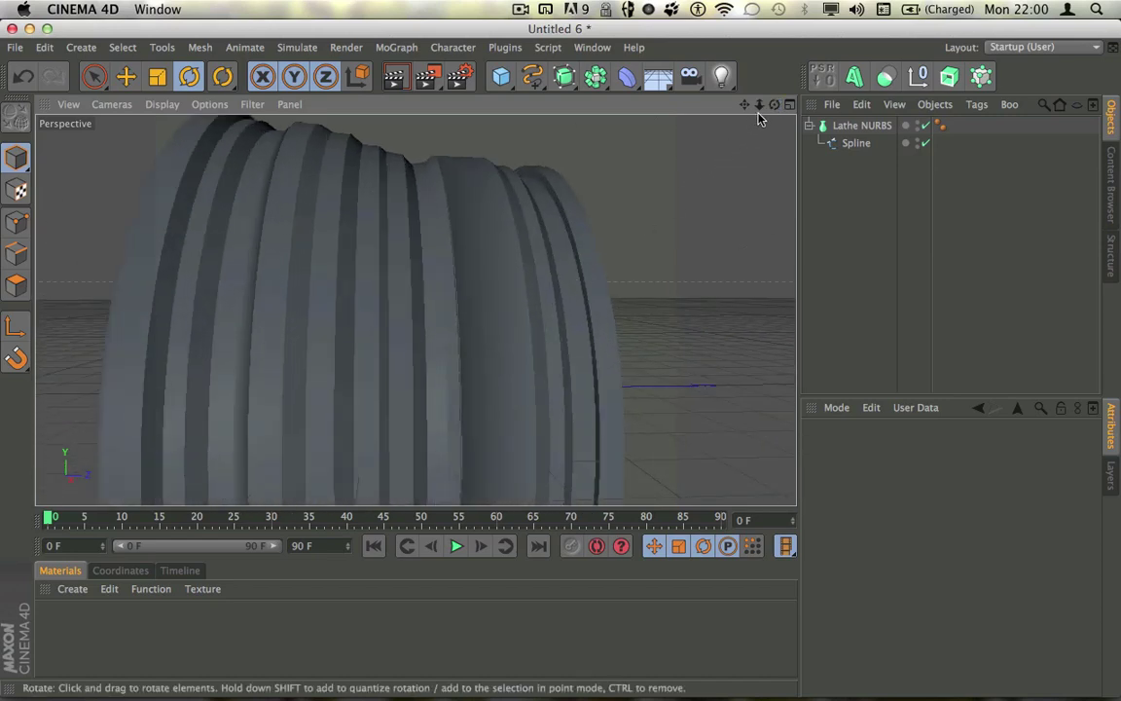
left_click_drag(774, 104, 691, 70)
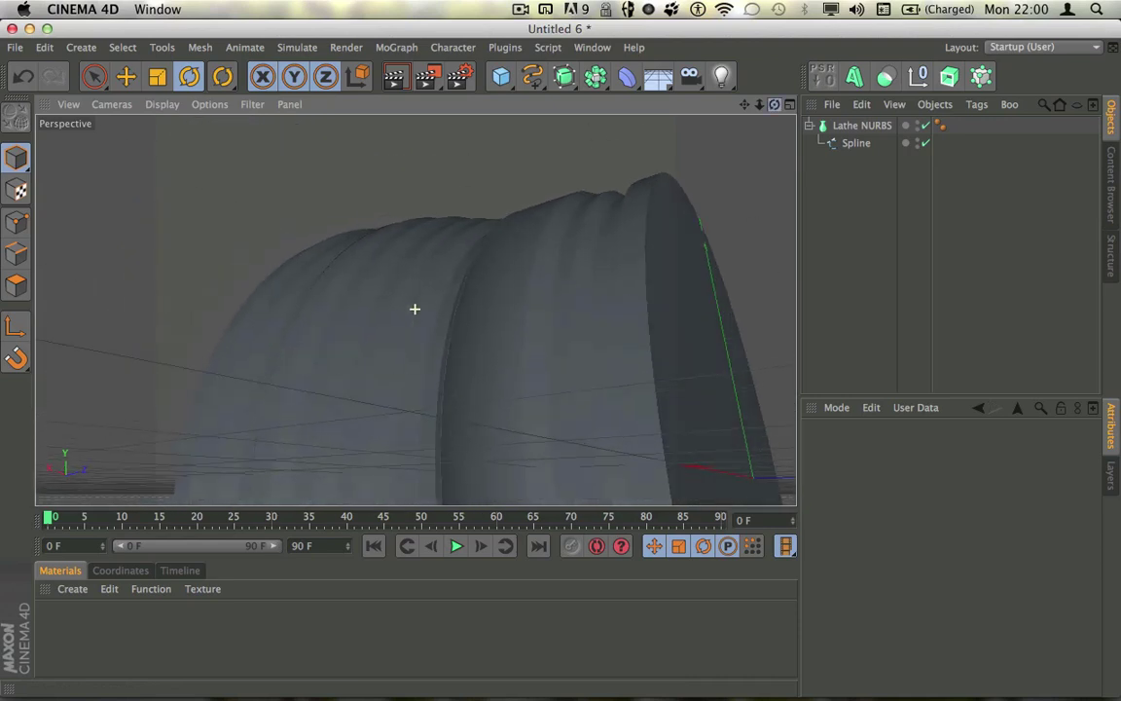
left_click_drag(871, 122, 827, 136)
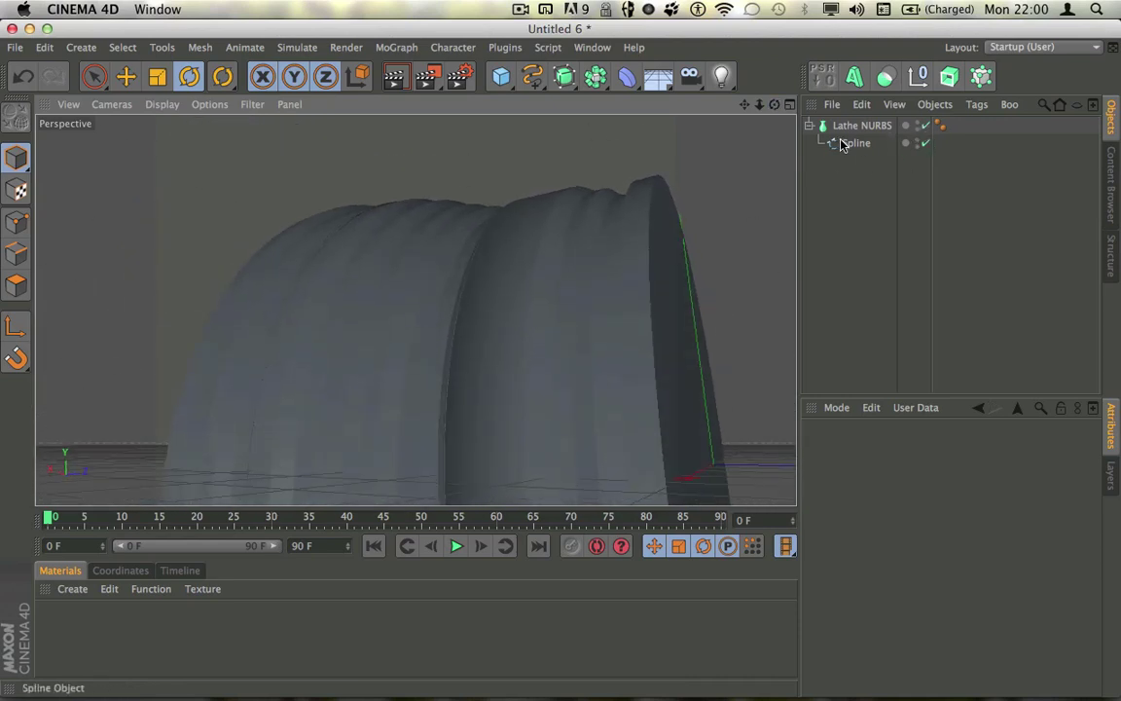
left_click(847, 143)
left_click(925, 126)
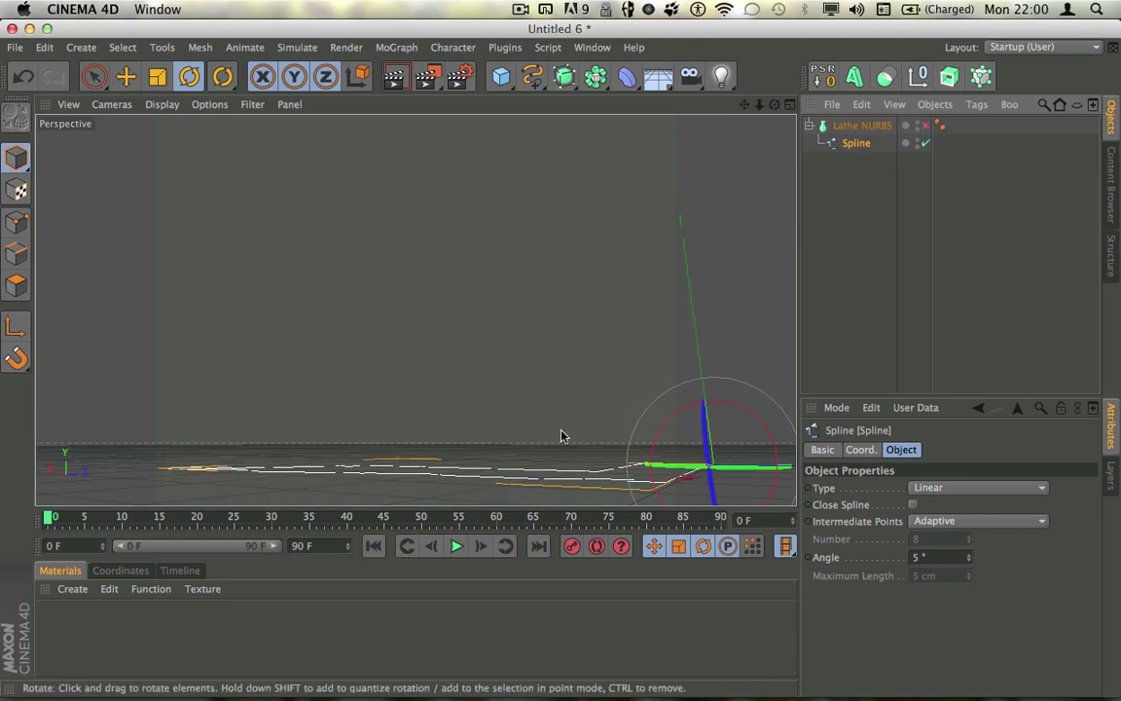
Delete the stray spline point that overshoots the corner in the outer wall, using Live Selection in Point mode
scroll(561, 436, "up", 2)
left_click_drag(775, 104, 735, 207)
scroll(376, 397, "up", 6)
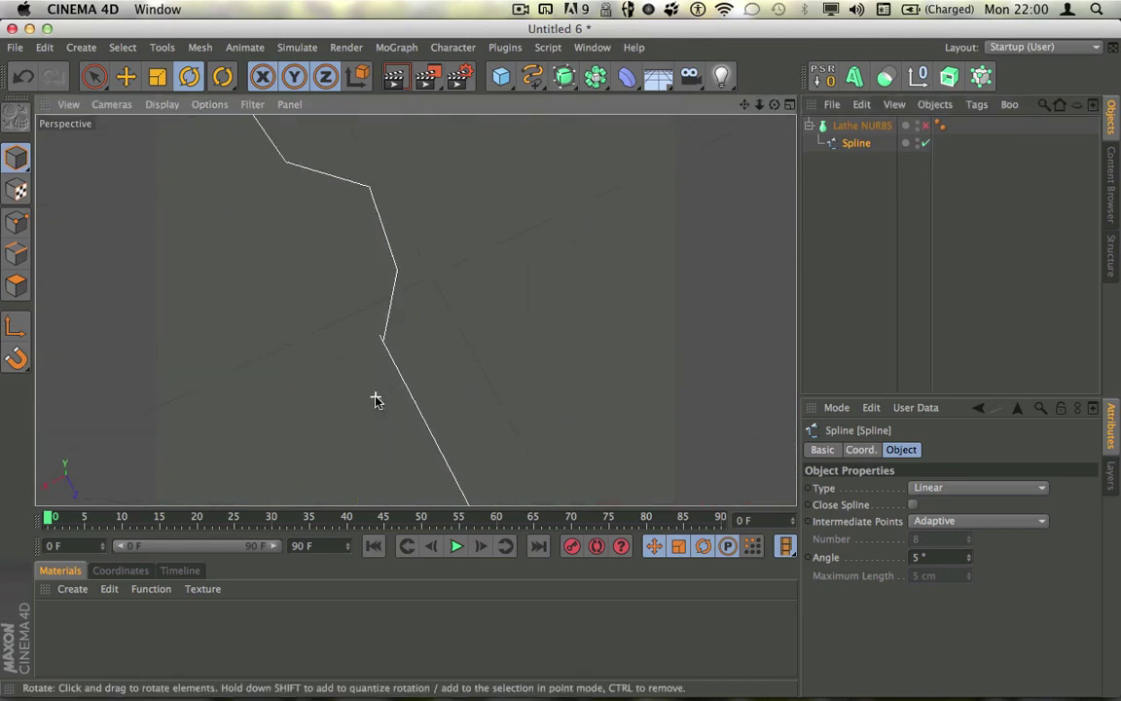
scroll(374, 394, "up", 2)
left_click(16, 222)
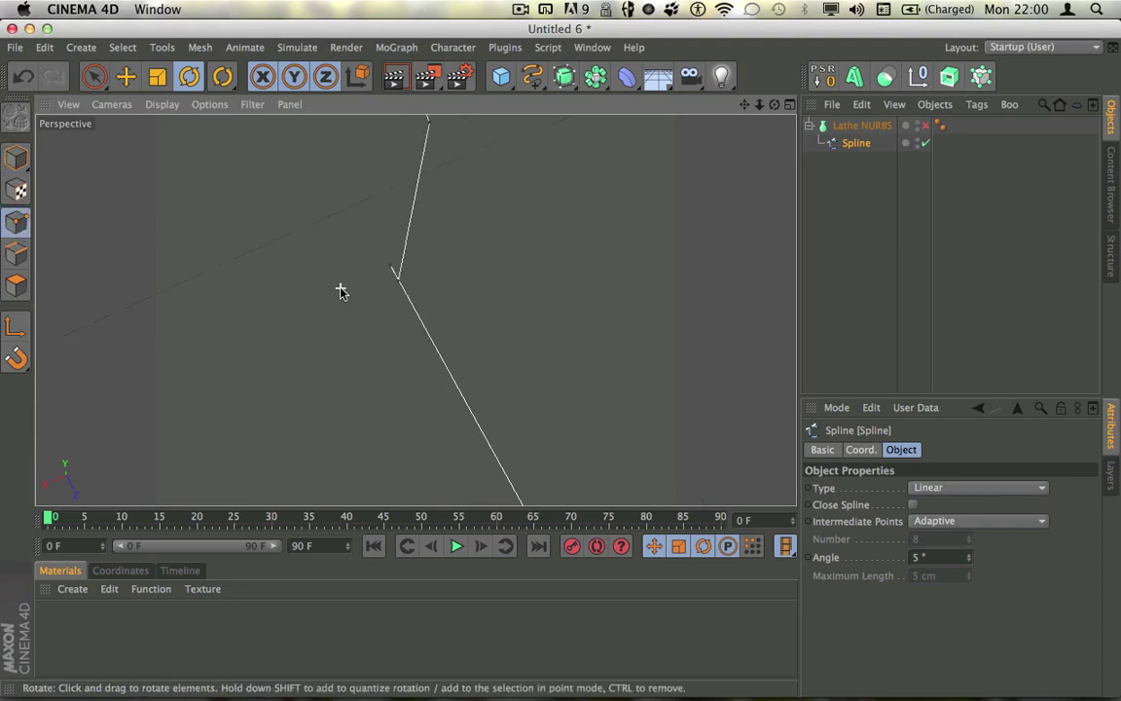
left_click_drag(340, 290, 418, 278, "alt")
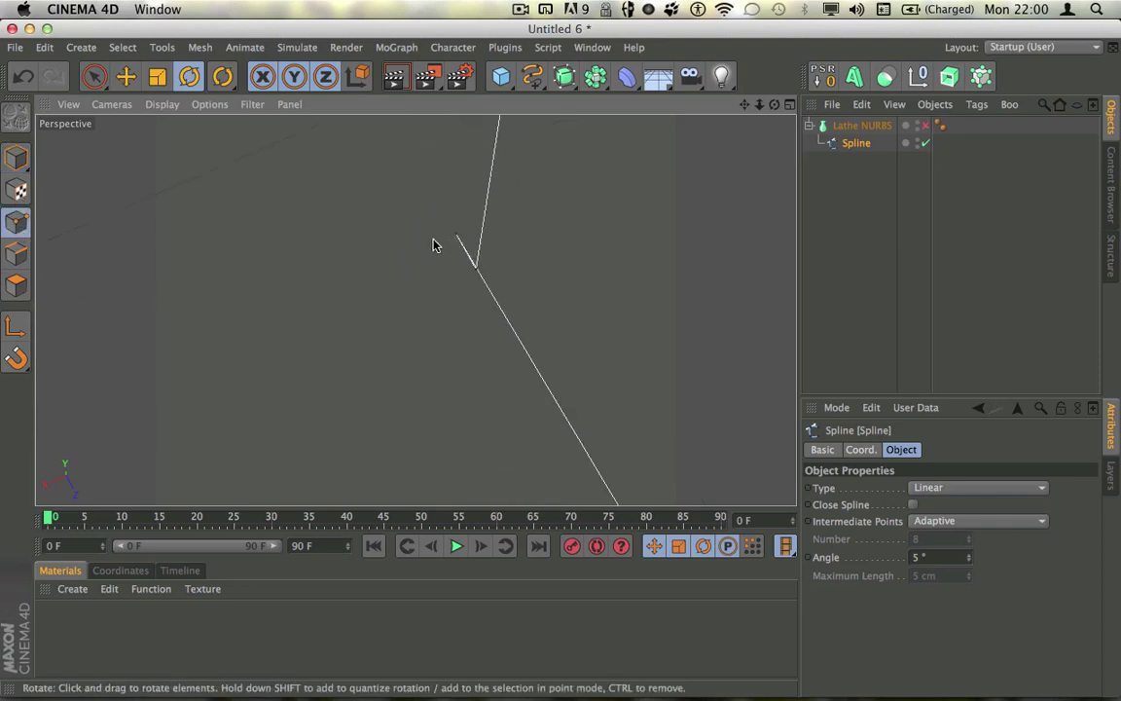
key("9")
left_click(458, 238)
key("Delete")
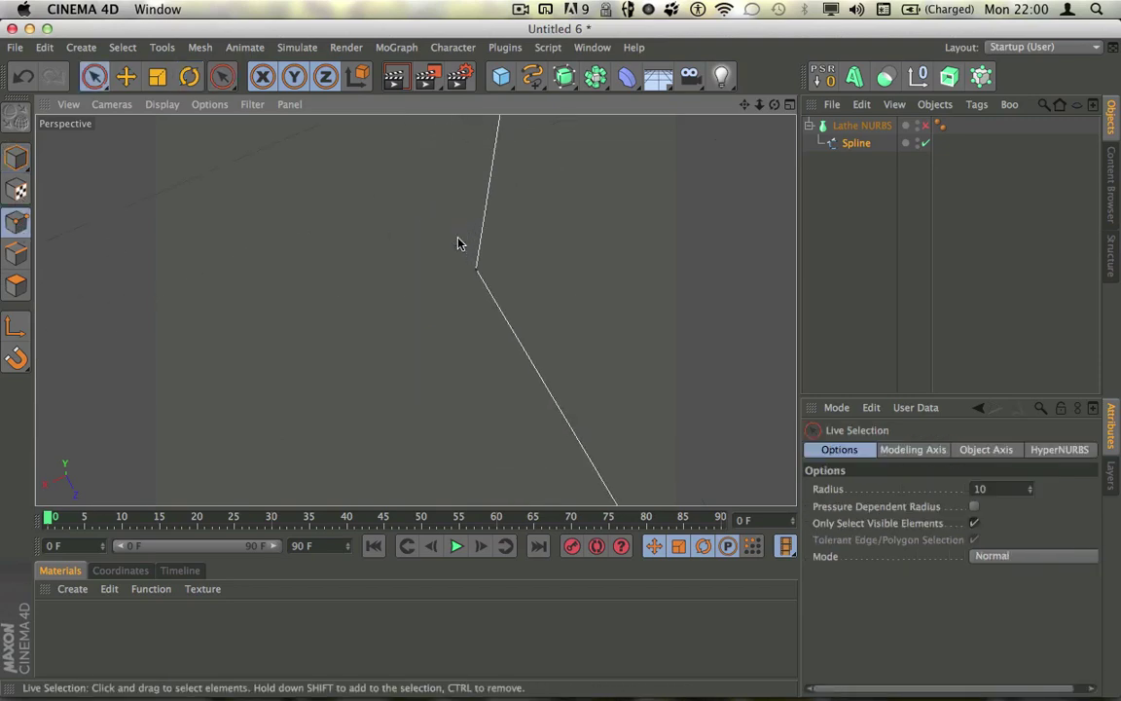
Re-enable the Lathe NURBS, check the corrected outer wall and return to Model mode
left_click(925, 126)
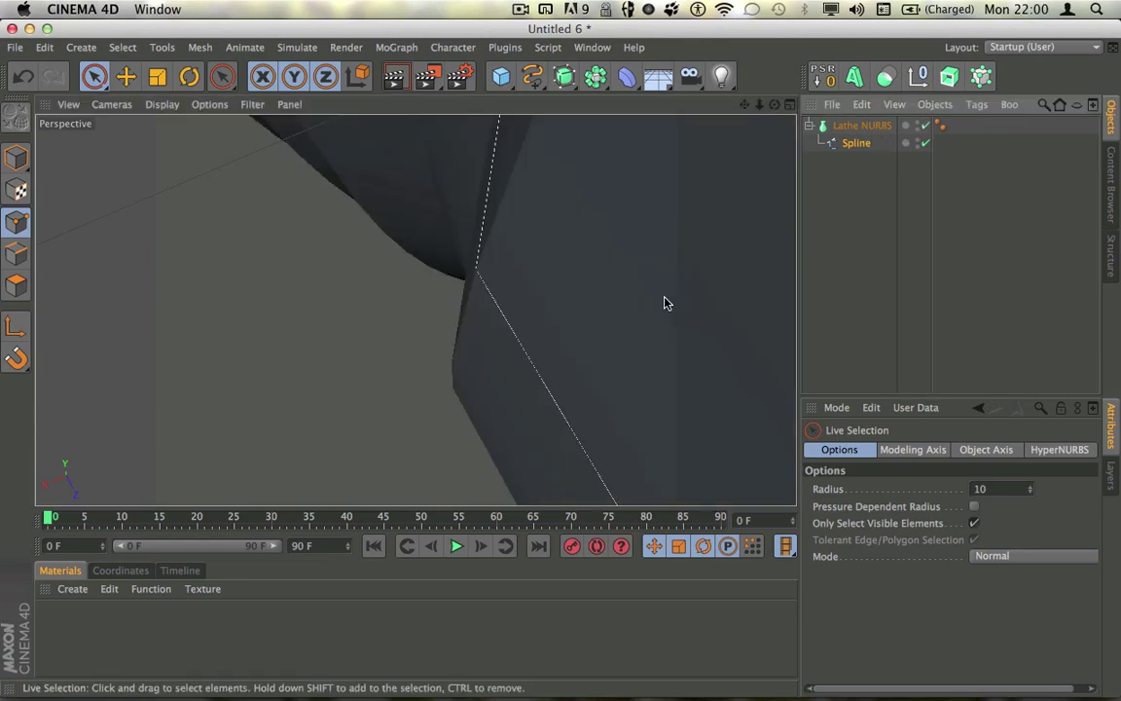
scroll(664, 303, "down", 2)
scroll(664, 299, "down", 2)
left_click_drag(320, 313, 382, 325, "alt")
left_click_drag(360, 322, 418, 326, "alt")
left_click(894, 201)
scroll(516, 311, "down", 2)
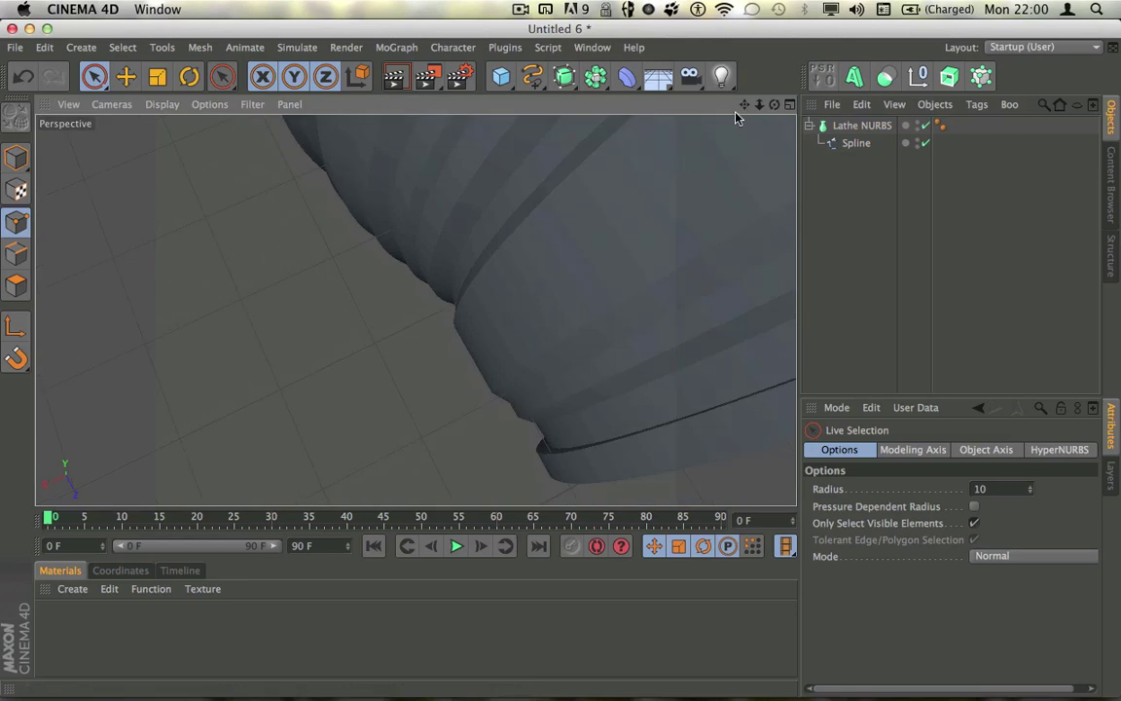
left_click_drag(677, 226, 263, 167, "alt")
left_click(16, 157)
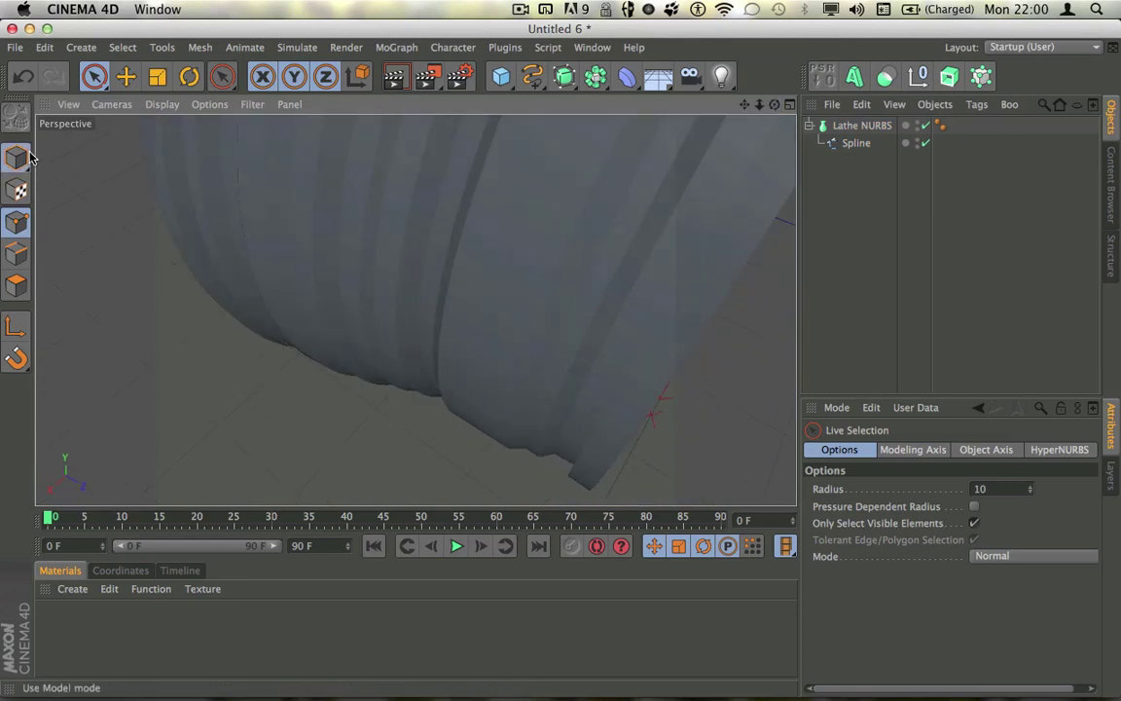
Add a sphere primitive and move it along its Z axis into the lens's inner opening
left_click_drag(744, 104, 831, 175)
scroll(325, 243, "down", 4)
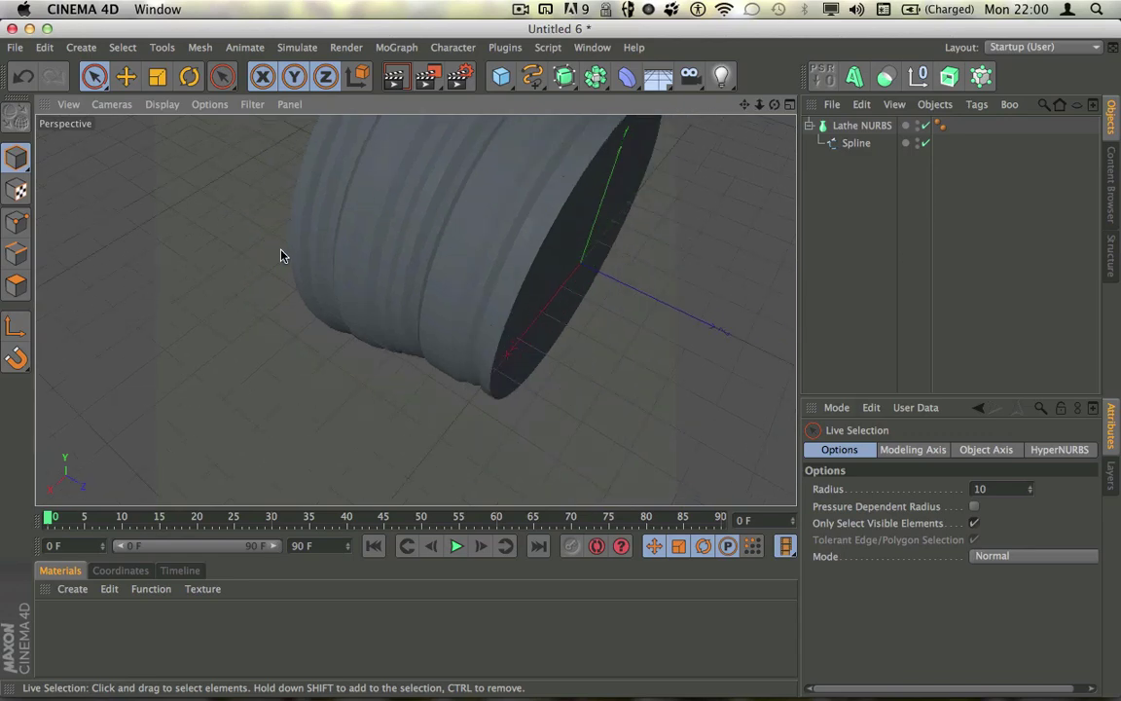
left_click_drag(413, 307, 450, 304, "alt")
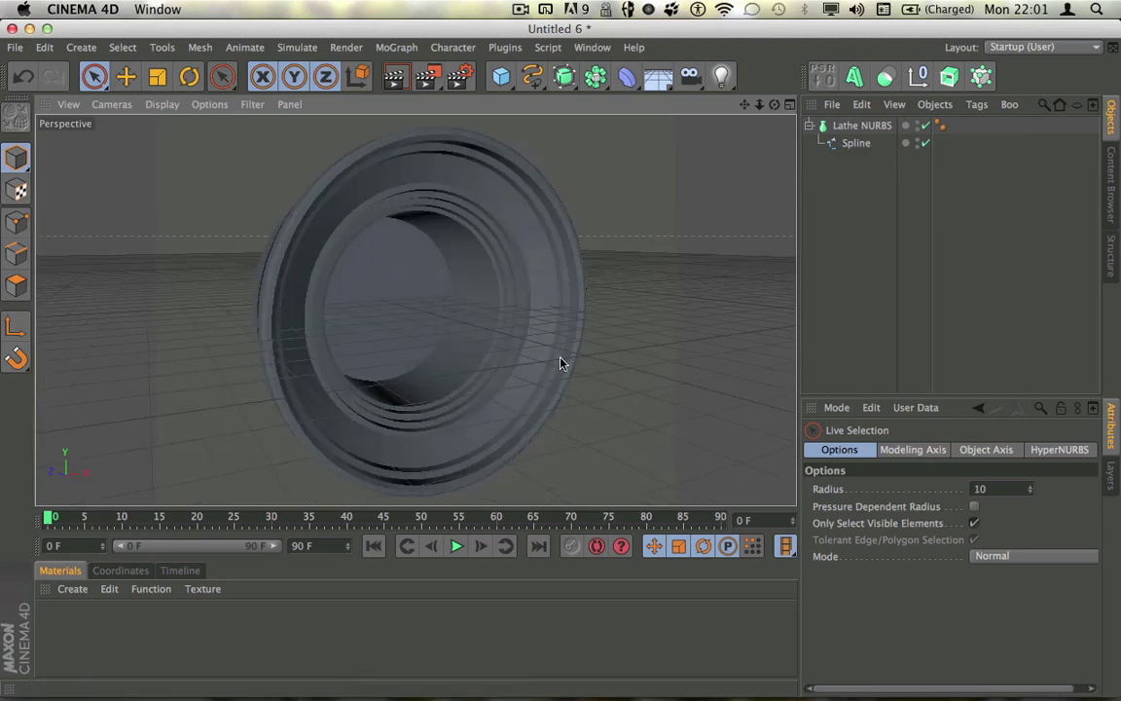
left_click_drag(564, 363, 415, 309, "alt")
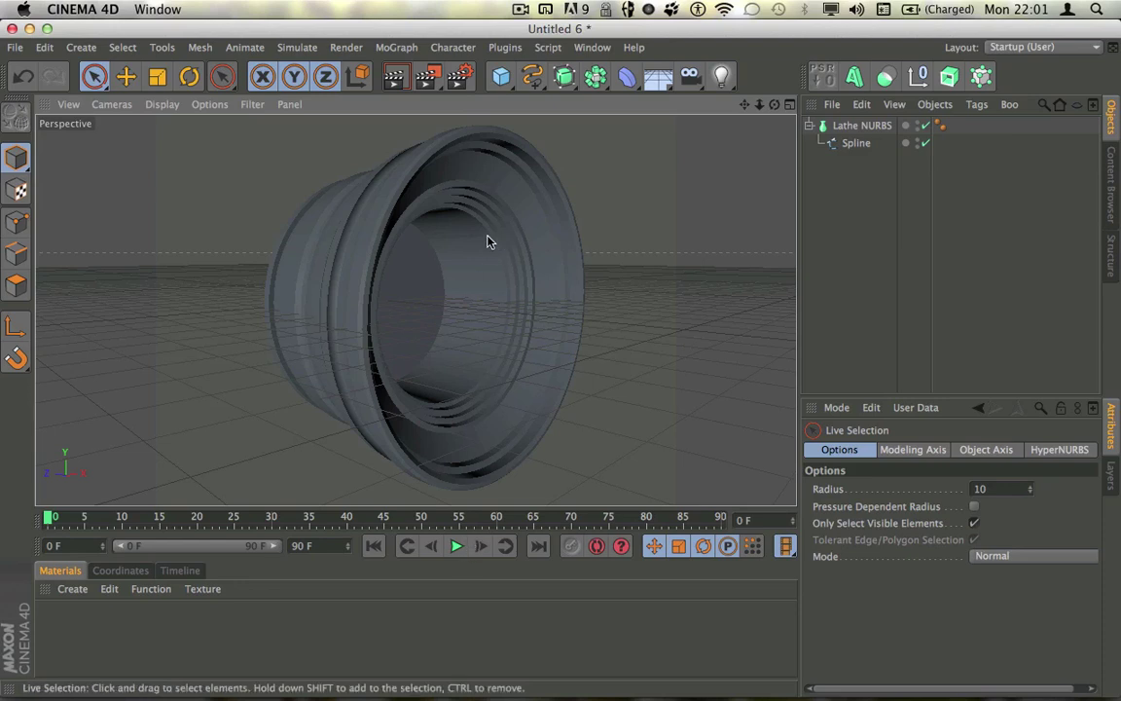
left_click_drag(501, 76, 834, 124)
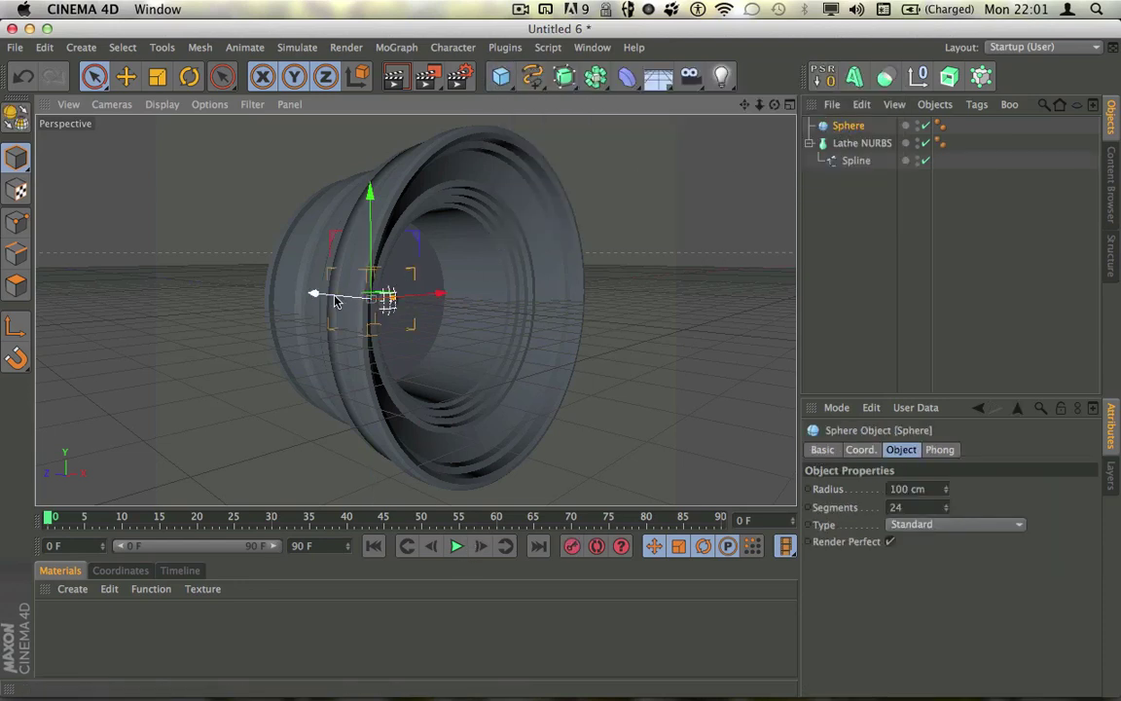
left_click_drag(334, 301, 414, 301)
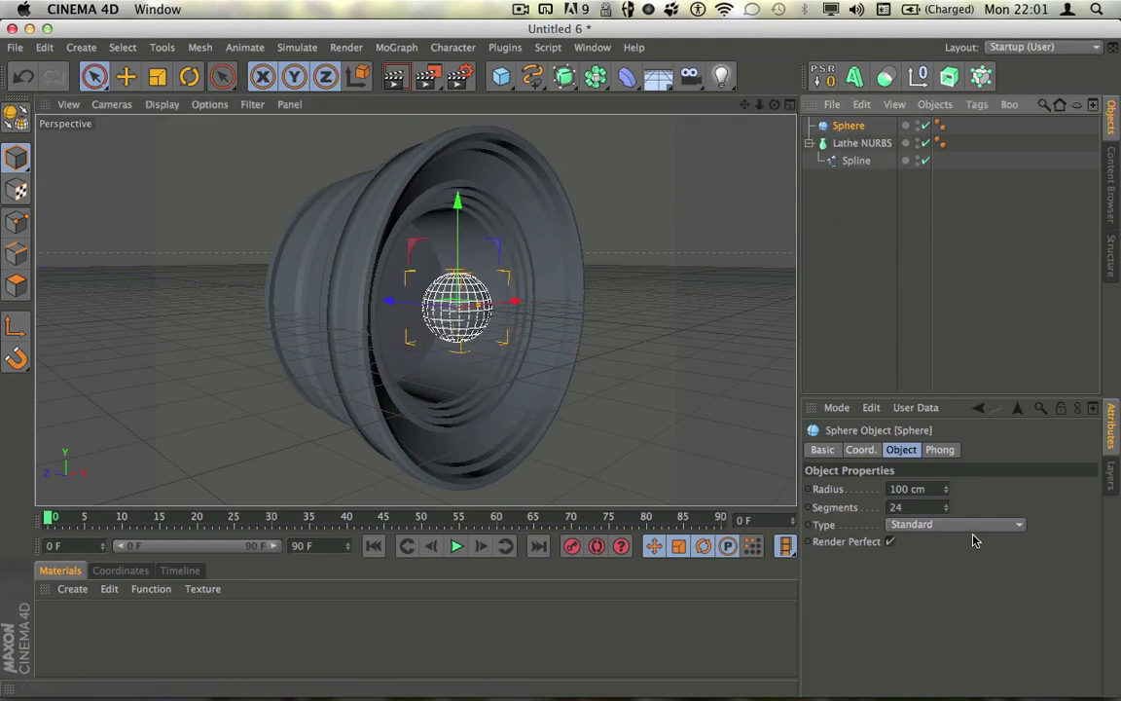
Change the sphere's type to Hemisphere and rotate it 90° in pitch so its dome faces out of the lens
left_click(930, 528)
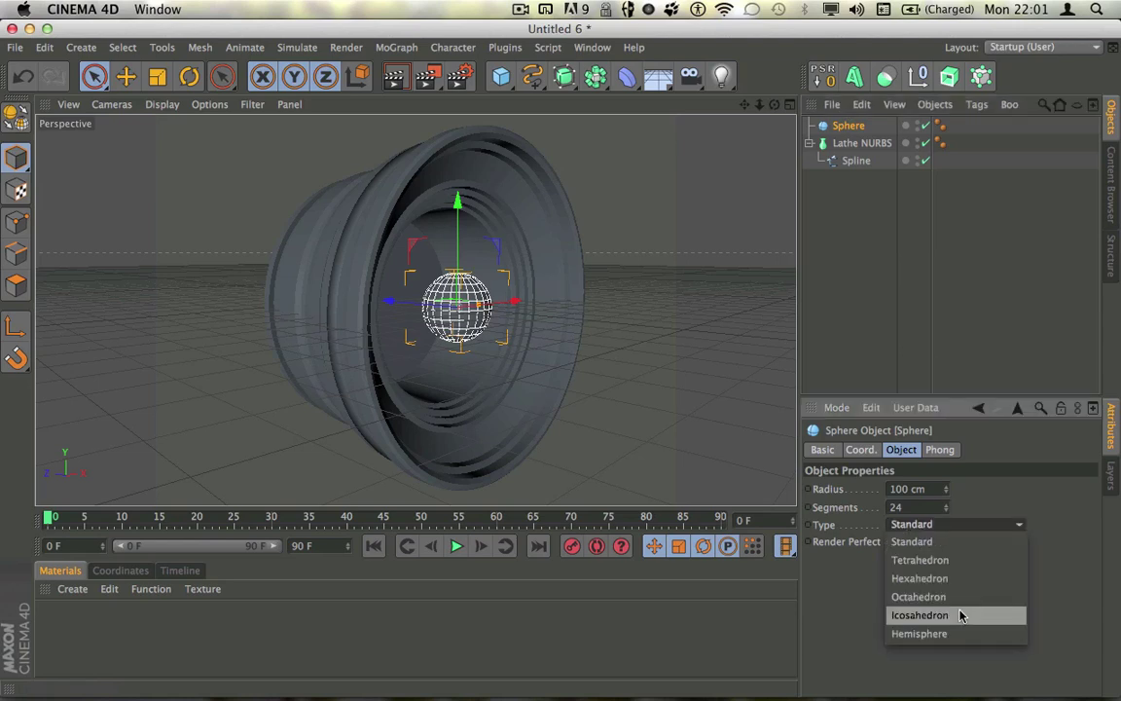
left_click(934, 633)
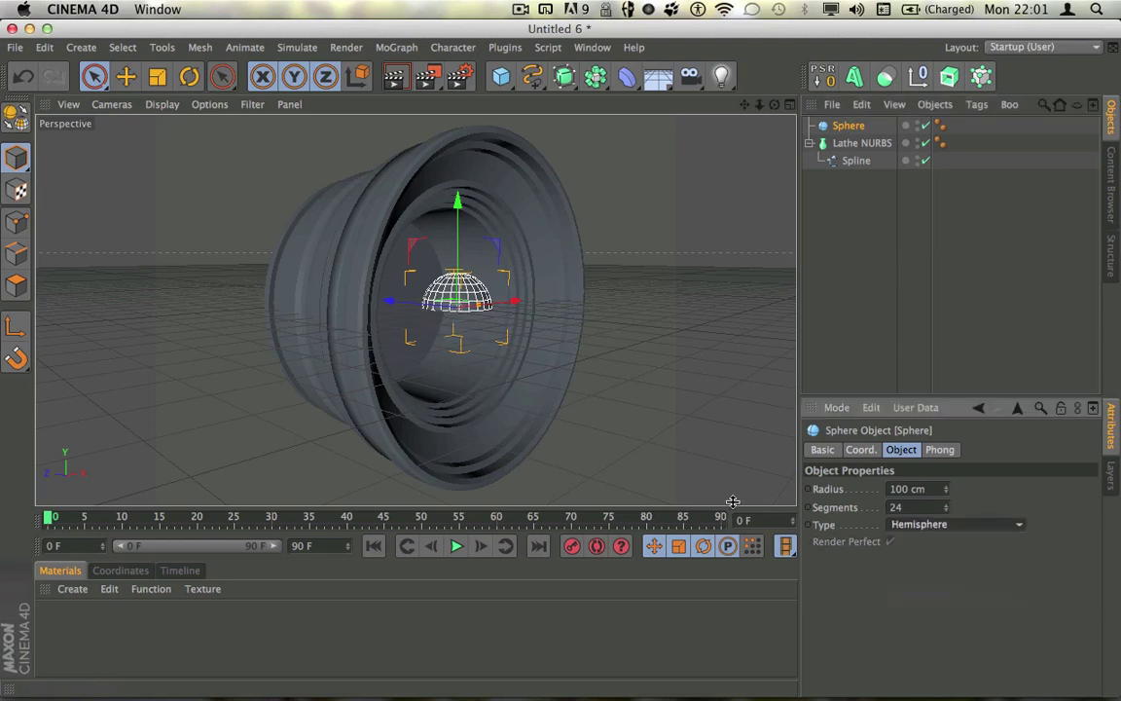
left_click(188, 76)
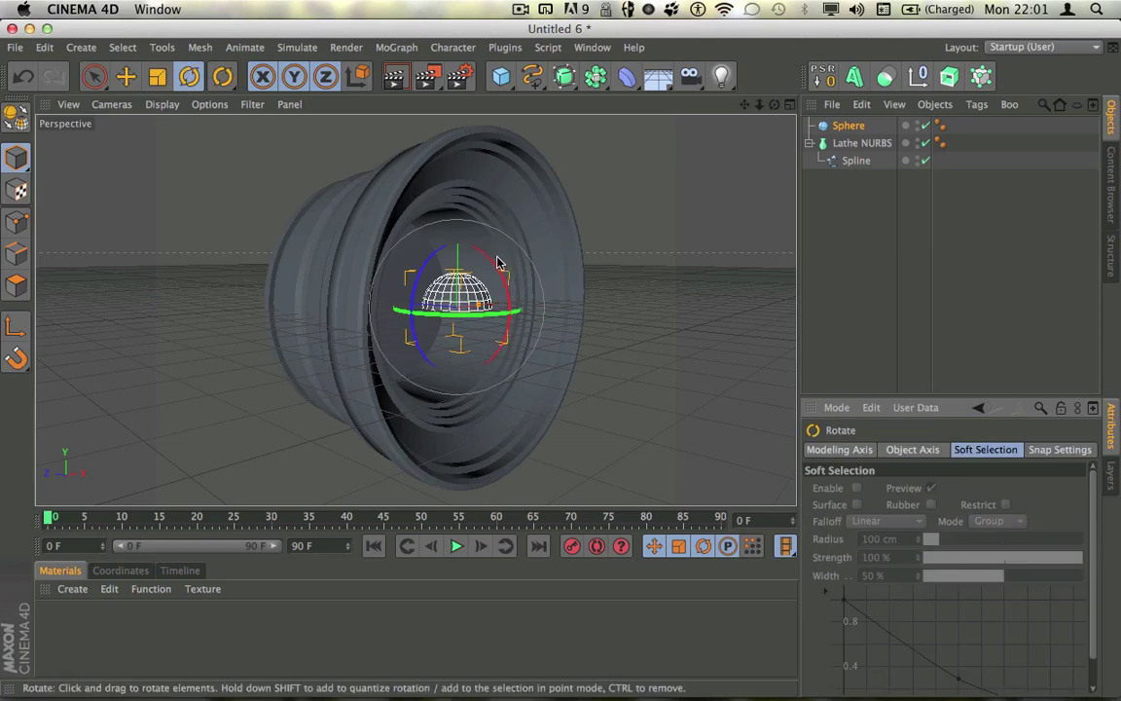
left_click_drag(496, 262, 483, 364)
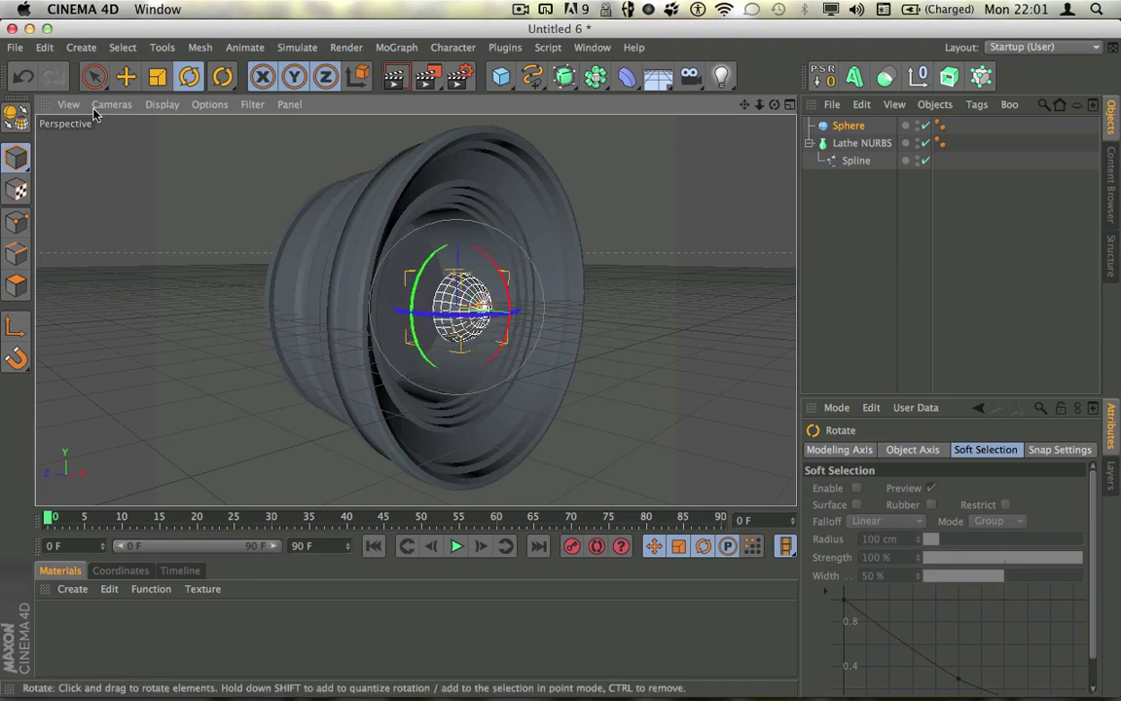
key("e")
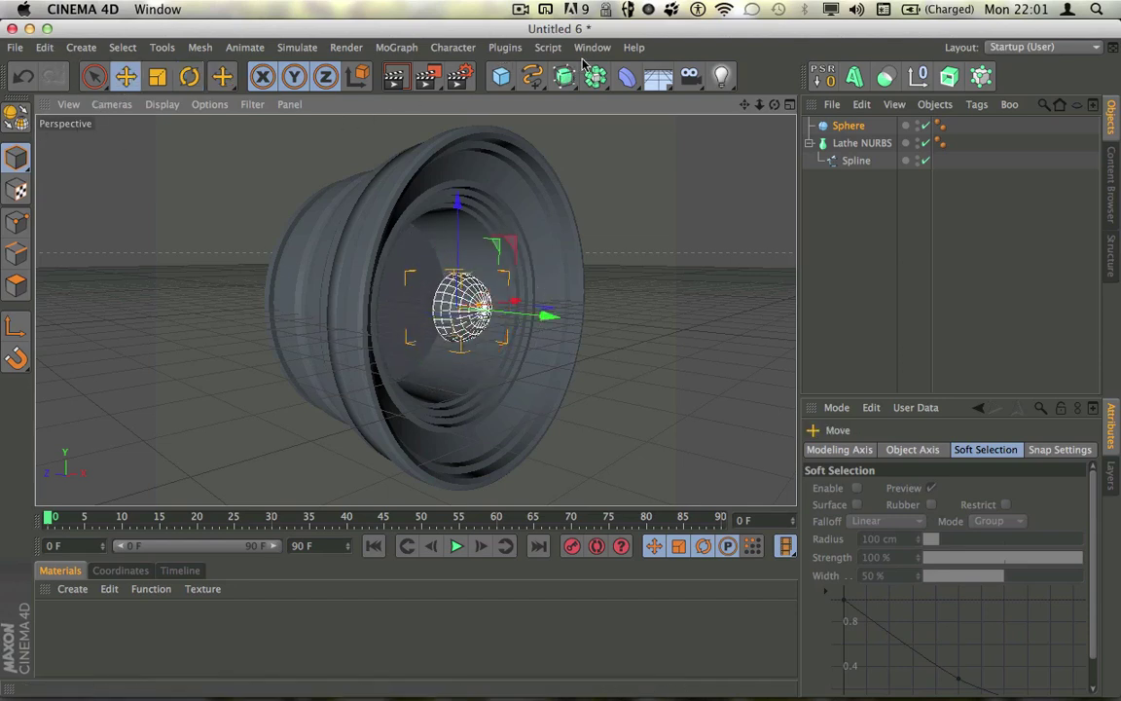
Enlarge the hemisphere's radius to 295 cm and check its fit in the lens opening from the side and front
left_click(848, 125)
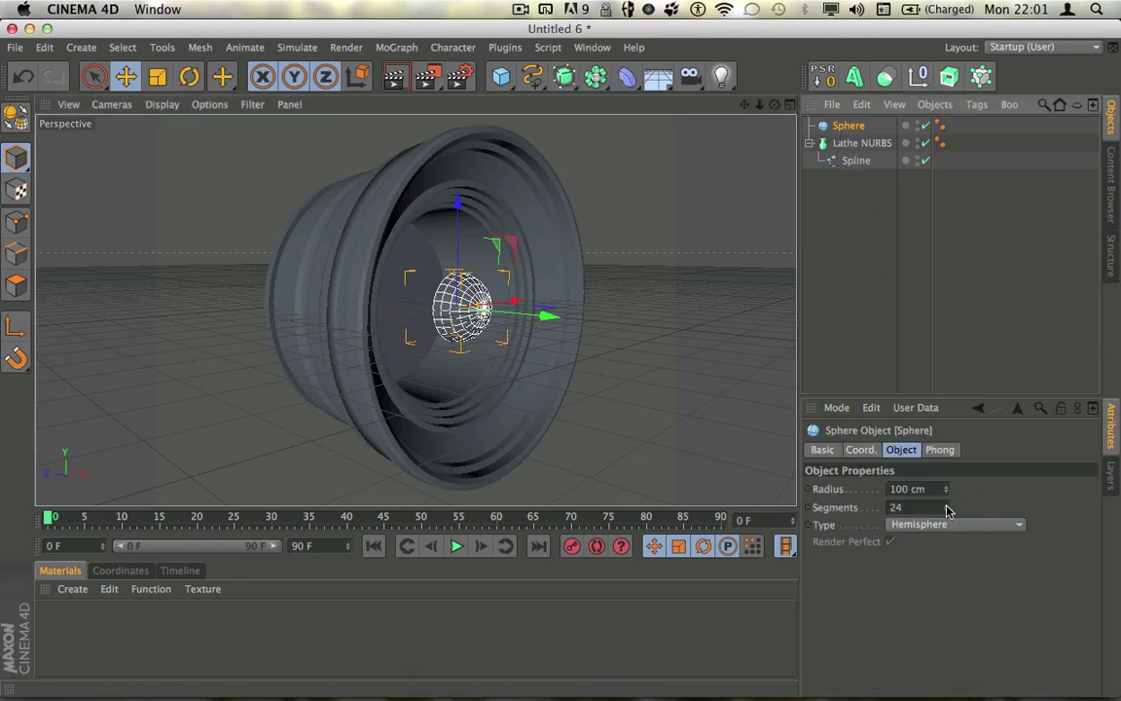
left_click_drag(944, 489, 1006, 482)
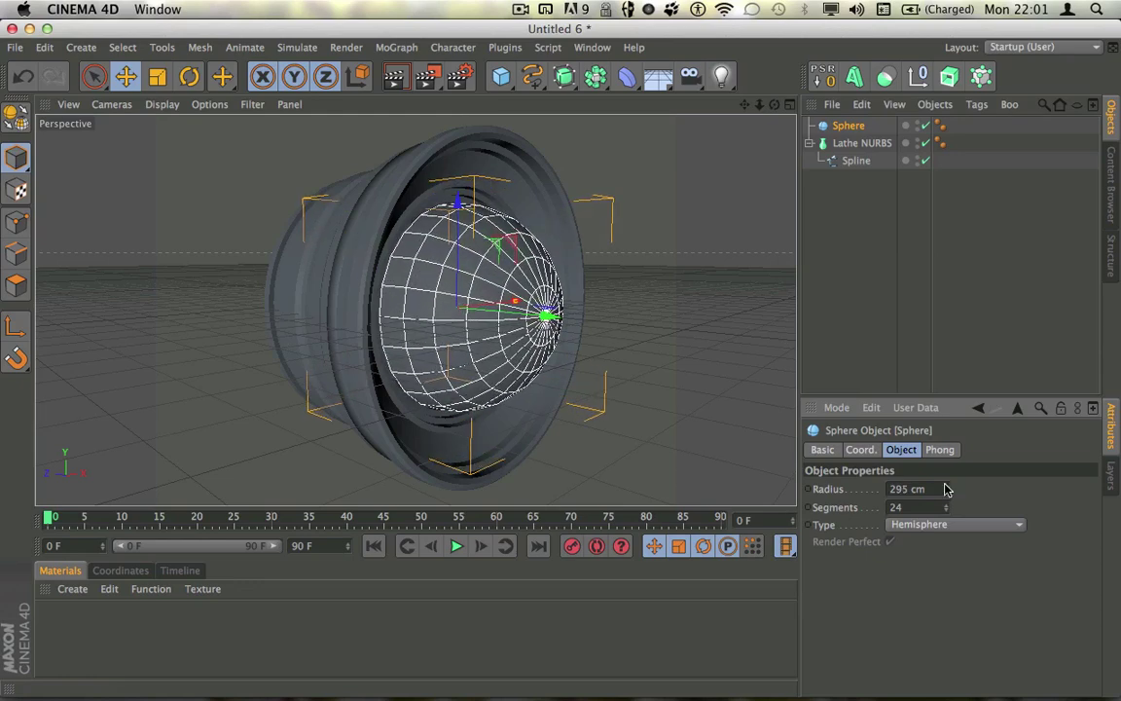
scroll(497, 277, "up", 2)
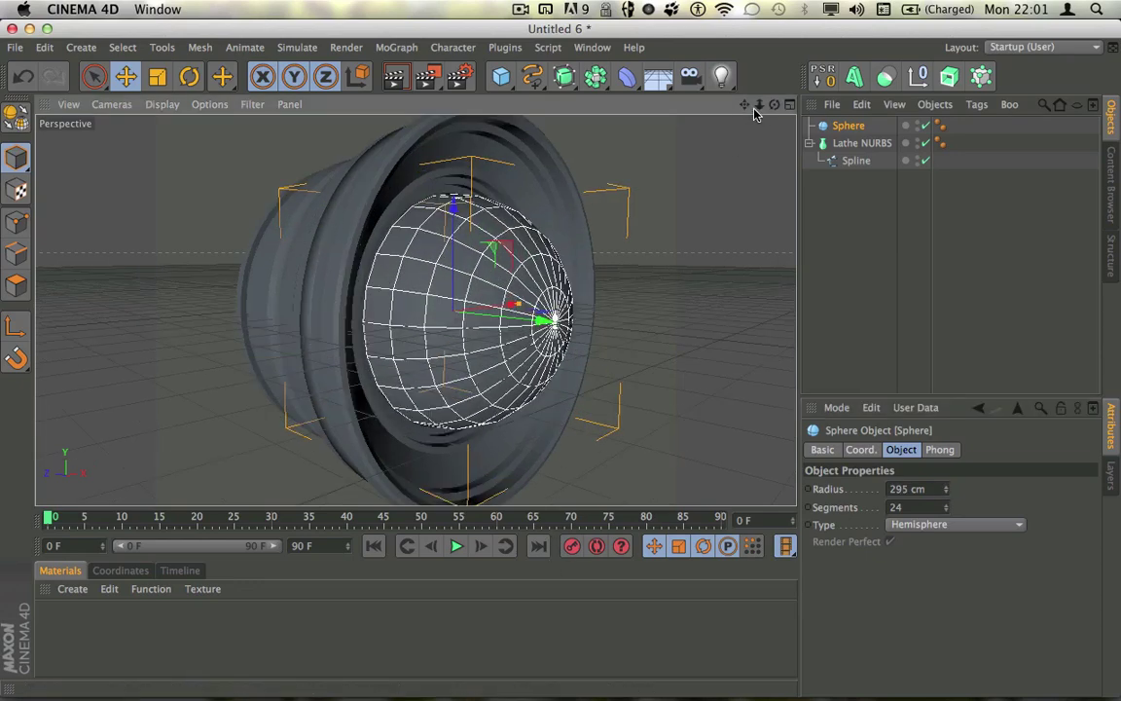
left_click_drag(775, 104, 593, 106)
left_click_drag(415, 309, 415, 308, "alt")
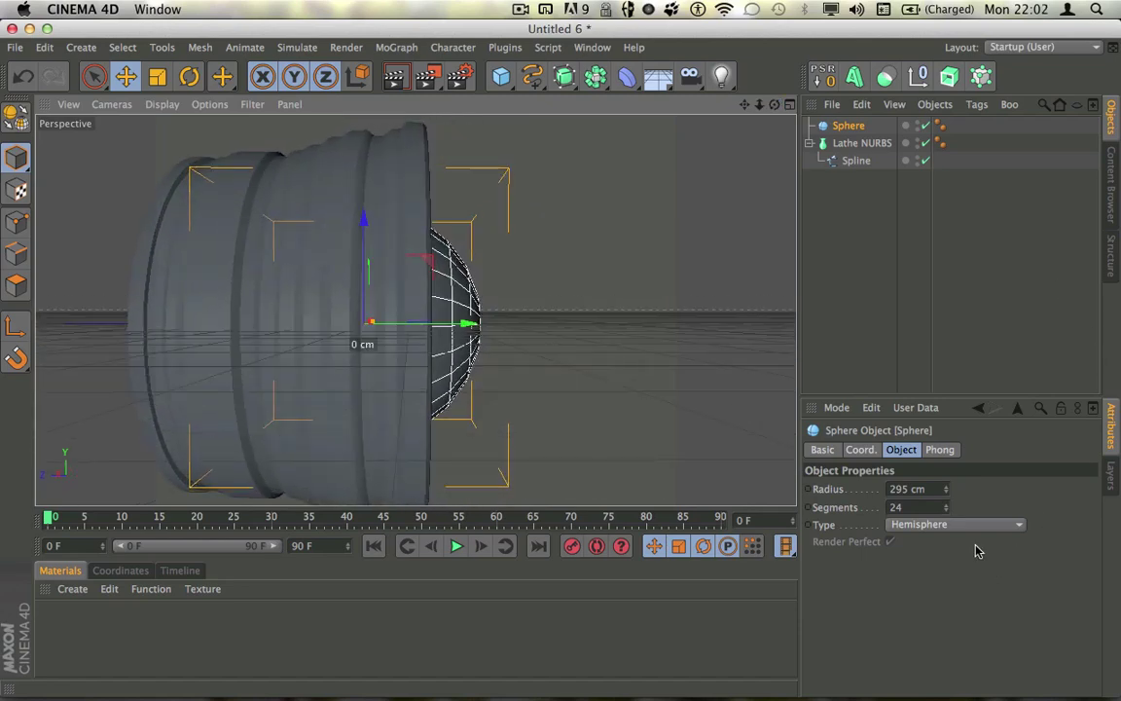
left_click_drag(776, 114, 777, 114)
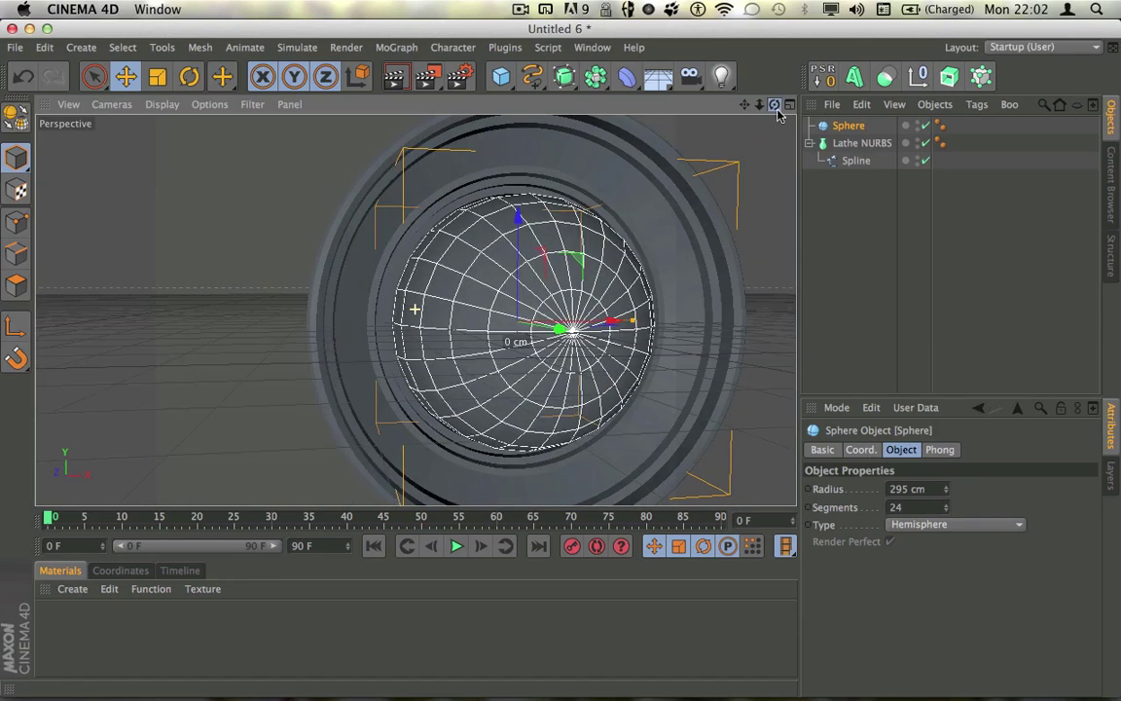
Flatten the hemisphere into a shallow glass dome by setting its Y scale to 0.39
left_click(860, 451)
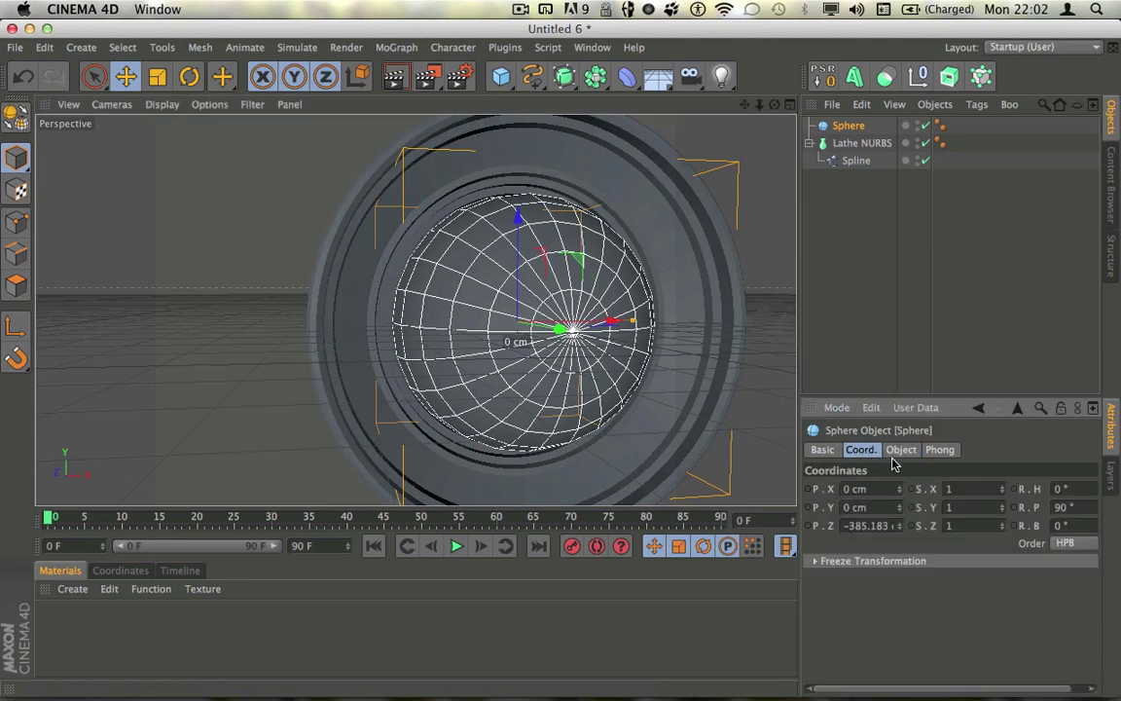
left_click(900, 450)
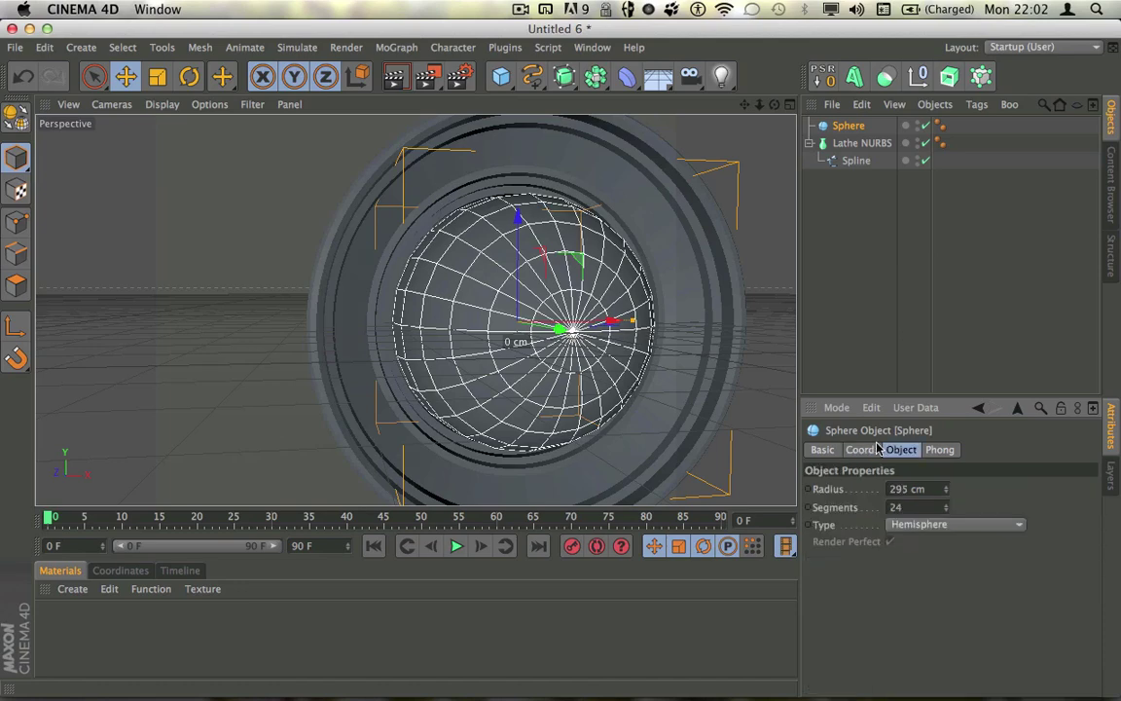
left_click(860, 450)
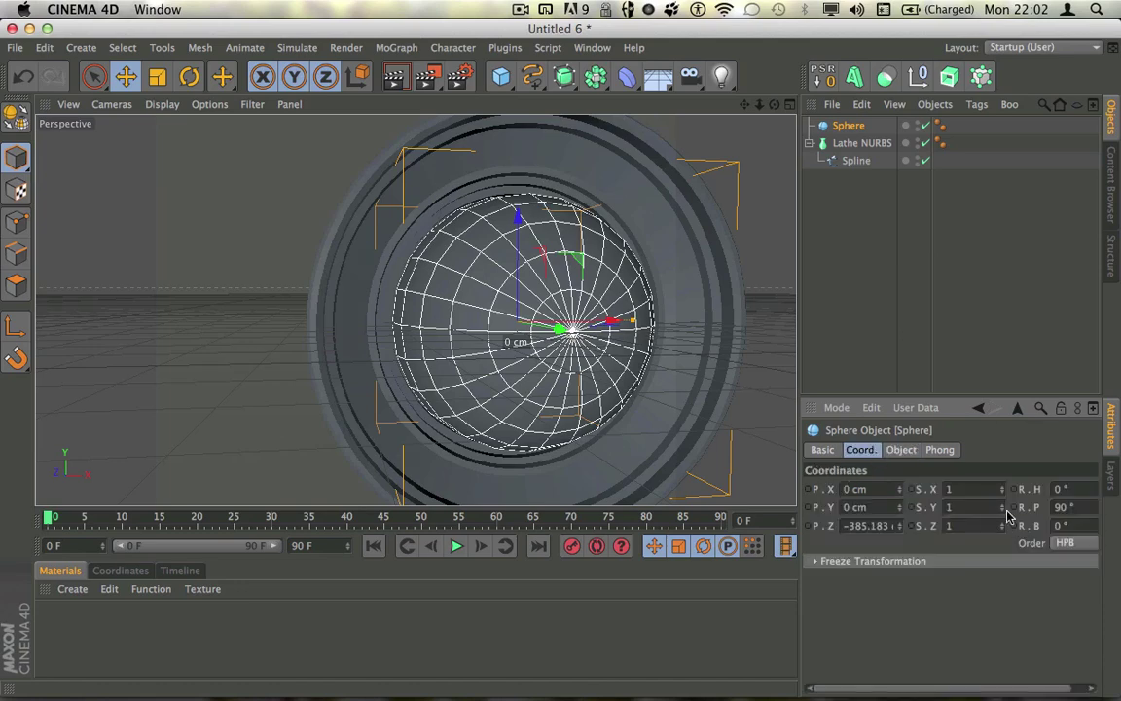
left_click_drag(1001, 510, 1001, 564)
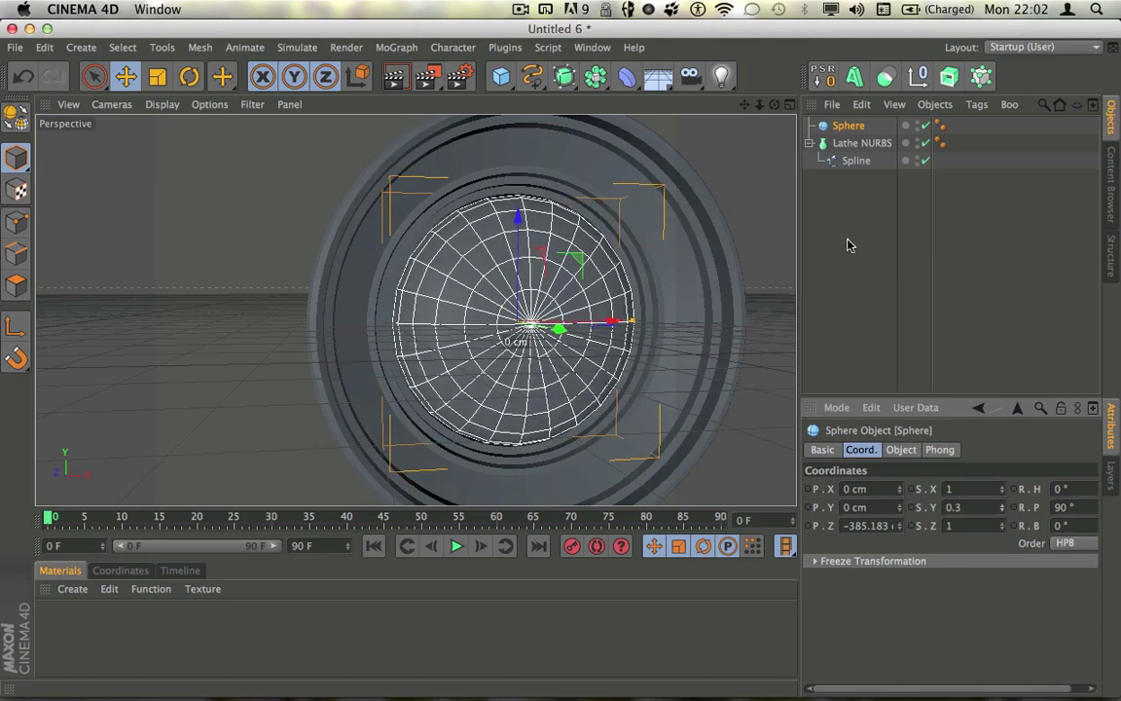
left_click(858, 267)
left_click_drag(654, 250, 574, 293, "alt")
scroll(574, 293, "down", 2)
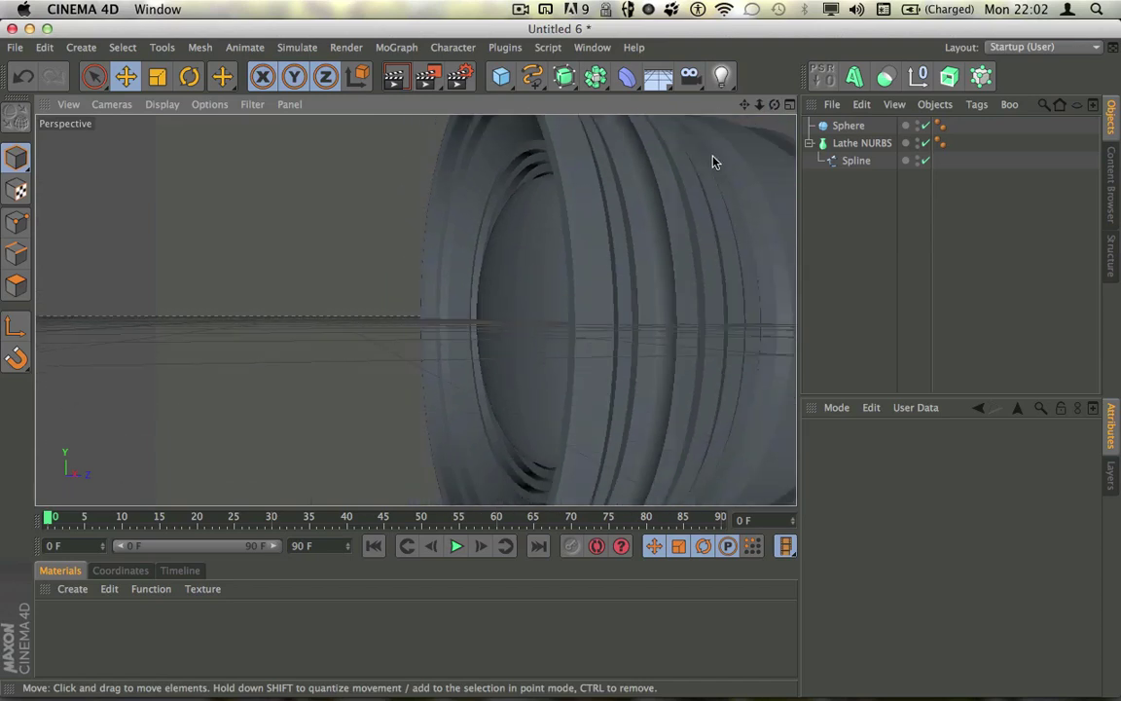
left_click_drag(774, 104, 823, 144)
left_click(843, 125)
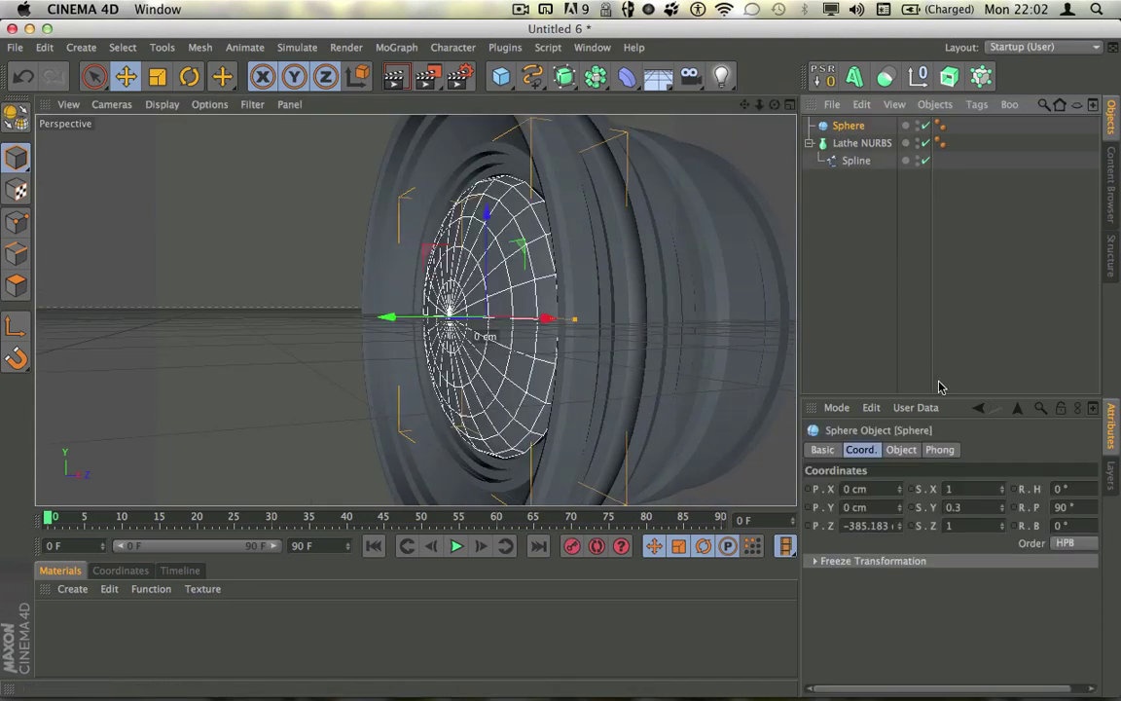
left_click_drag(1004, 507, 1003, 499)
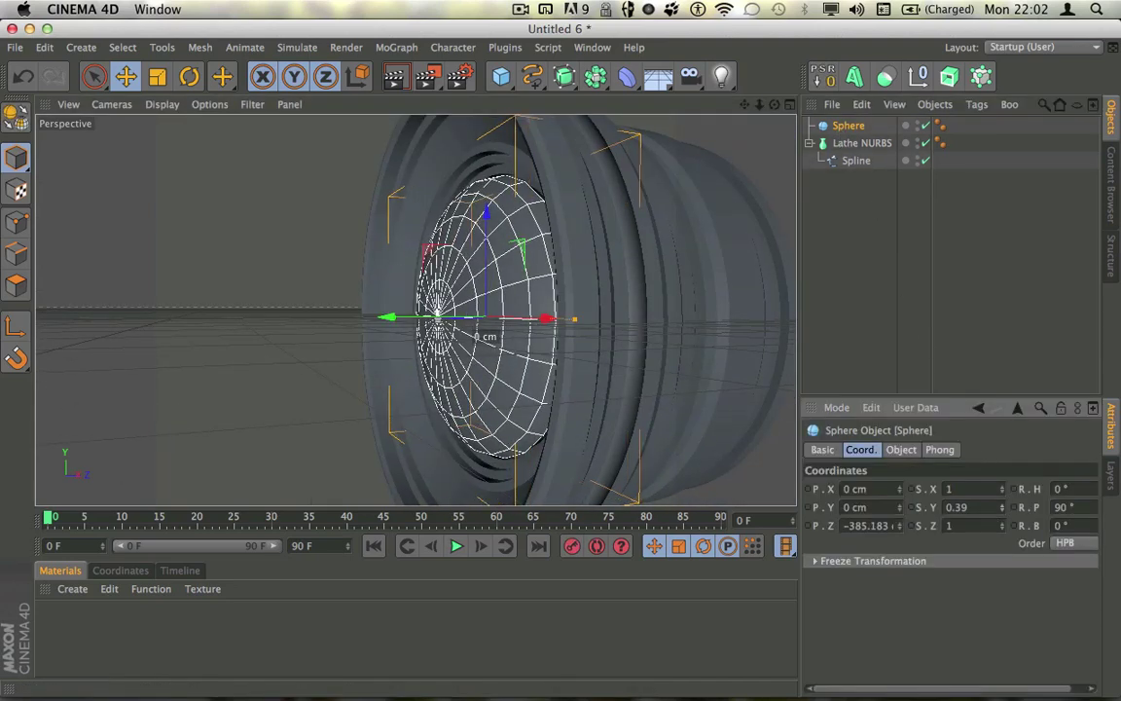
Set the hemisphere's radius to 312 cm and check how its edge meets the lens's inner rings
left_click(897, 451)
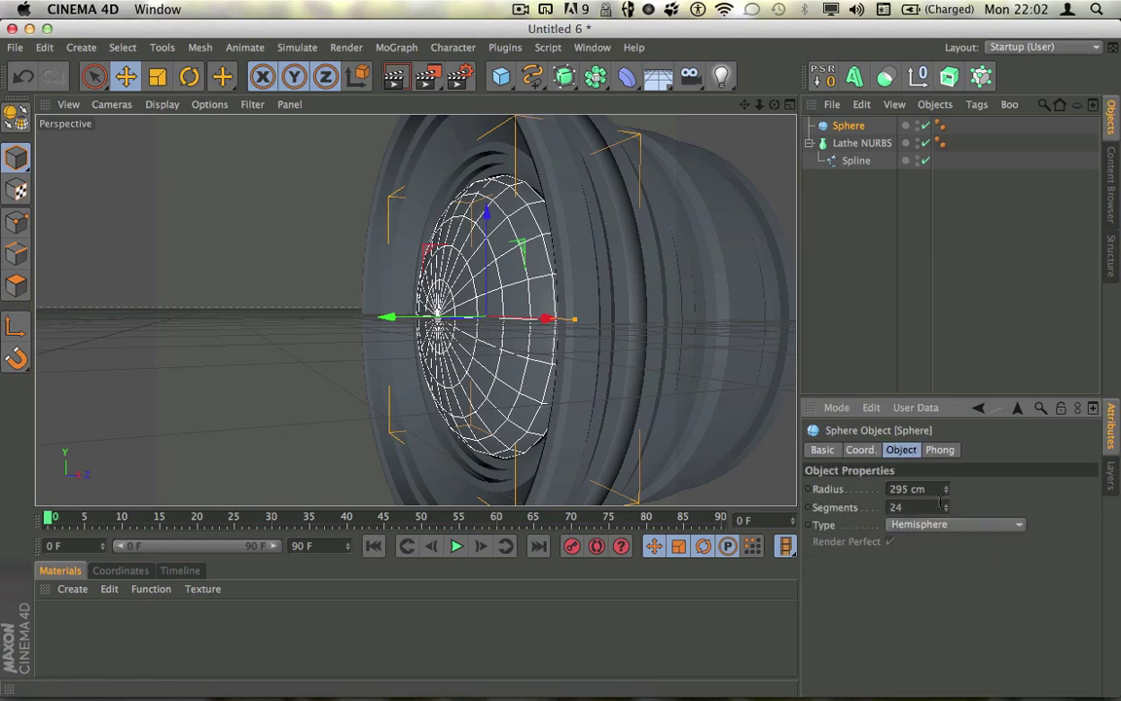
left_click_drag(945, 490, 946, 474)
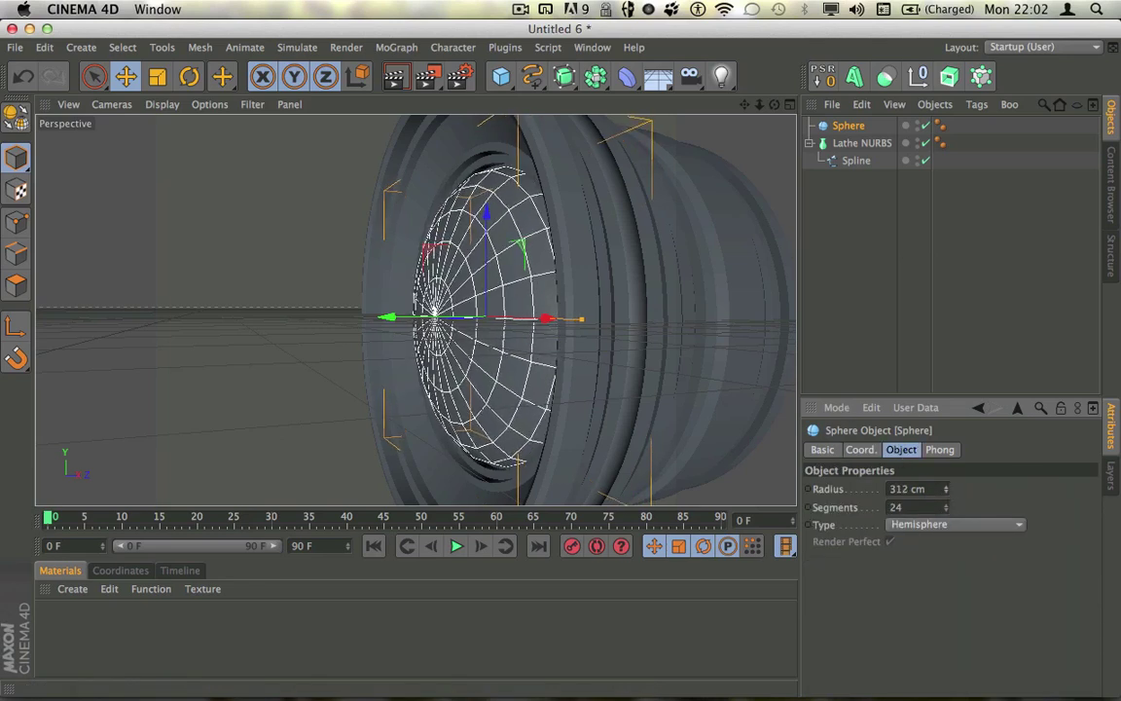
left_click(848, 308)
mouse_move(775, 104)
left_mouse_down()
mouse_move(415, 308)
mouse_move(775, 104)
left_mouse_up()
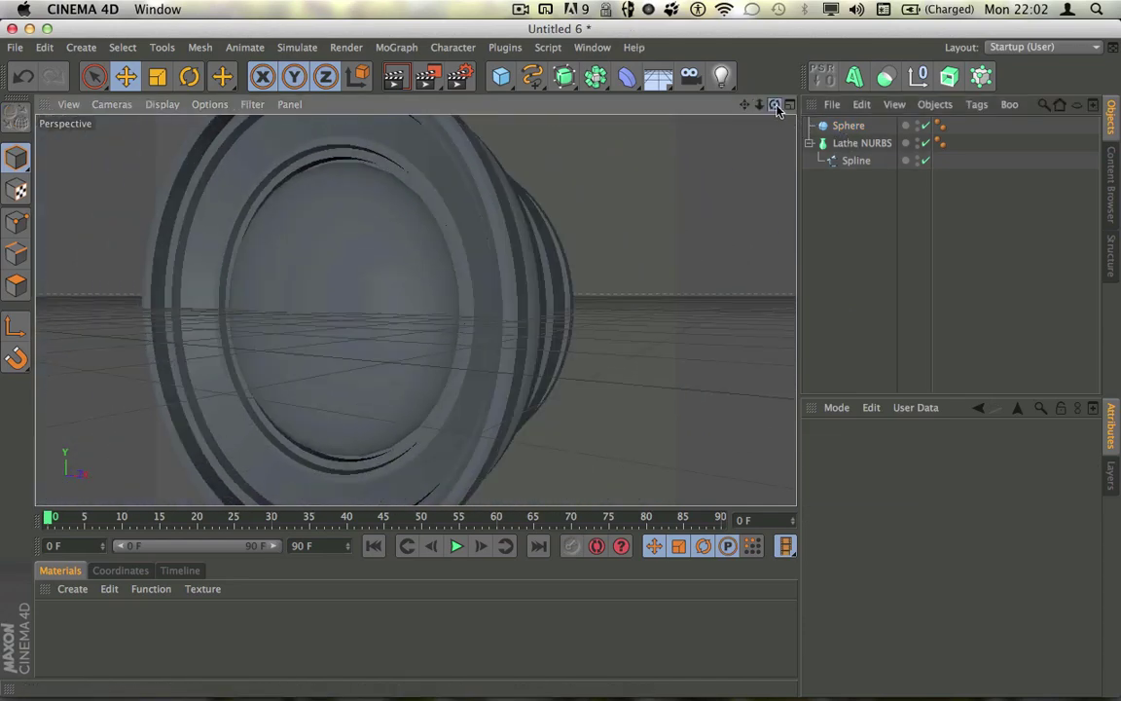
Smooth the glass hemisphere by raising its segments to 46 and check the whole lens from several angles
left_click(824, 128)
left_click_drag(947, 507, 946, 485)
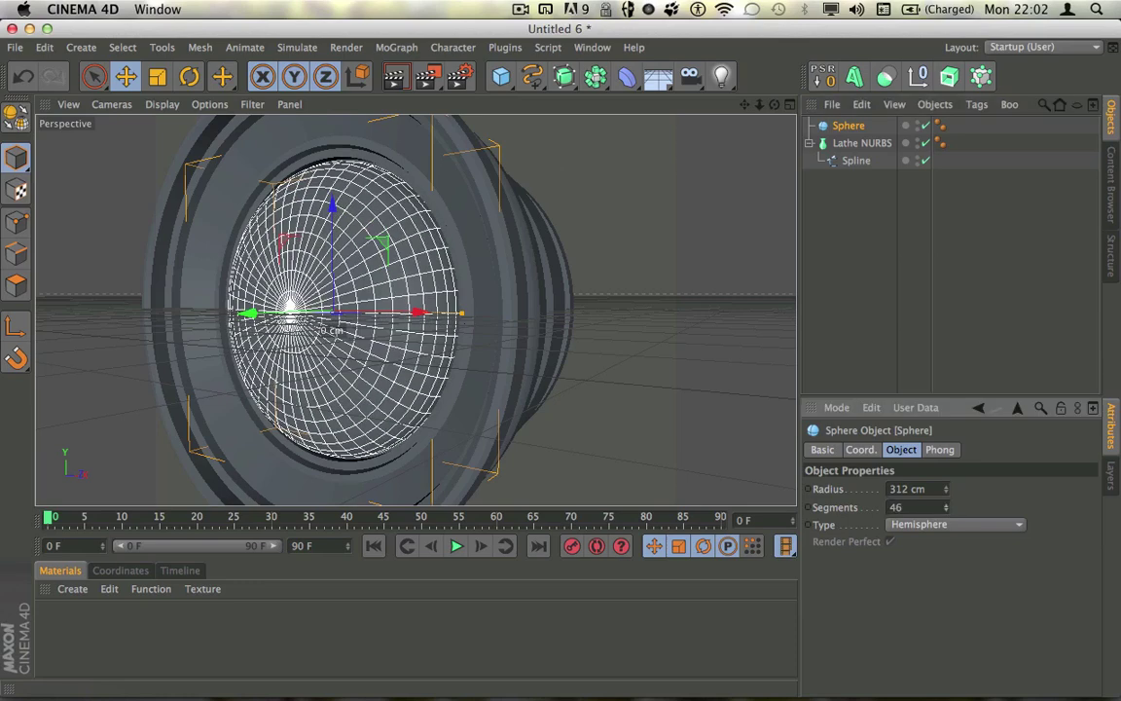
left_click(814, 295)
scroll(403, 260, "down", 6)
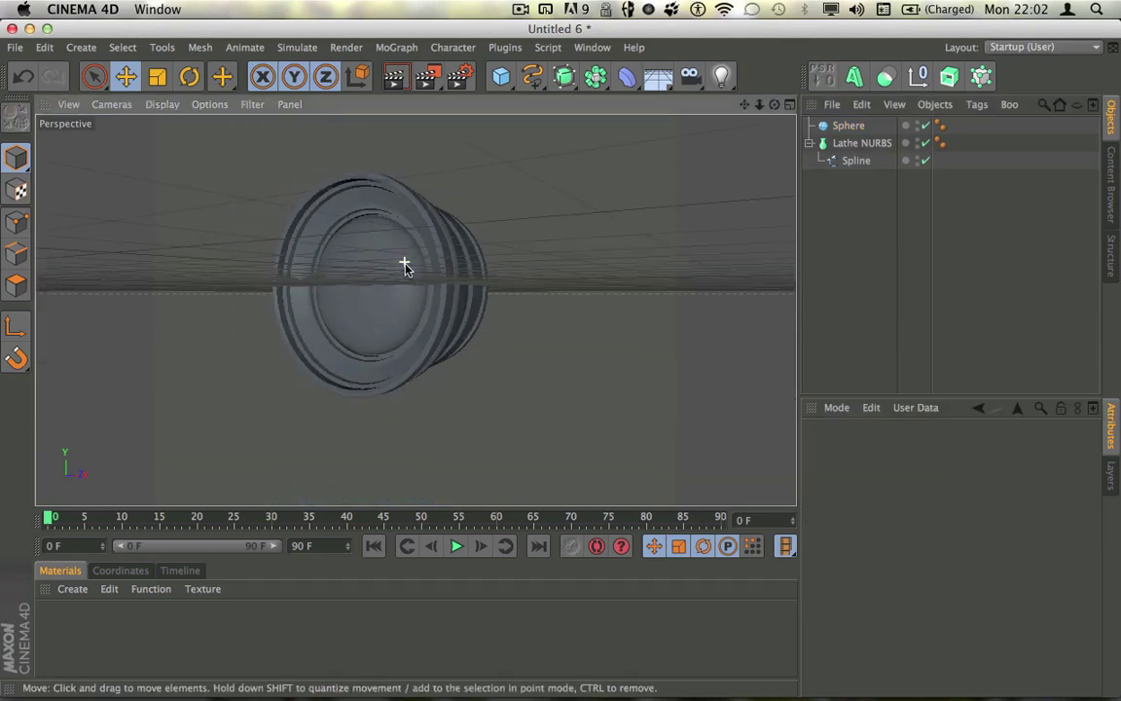
left_click_drag(775, 104, 935, 104)
left_click_drag(691, 111, 610, 33)
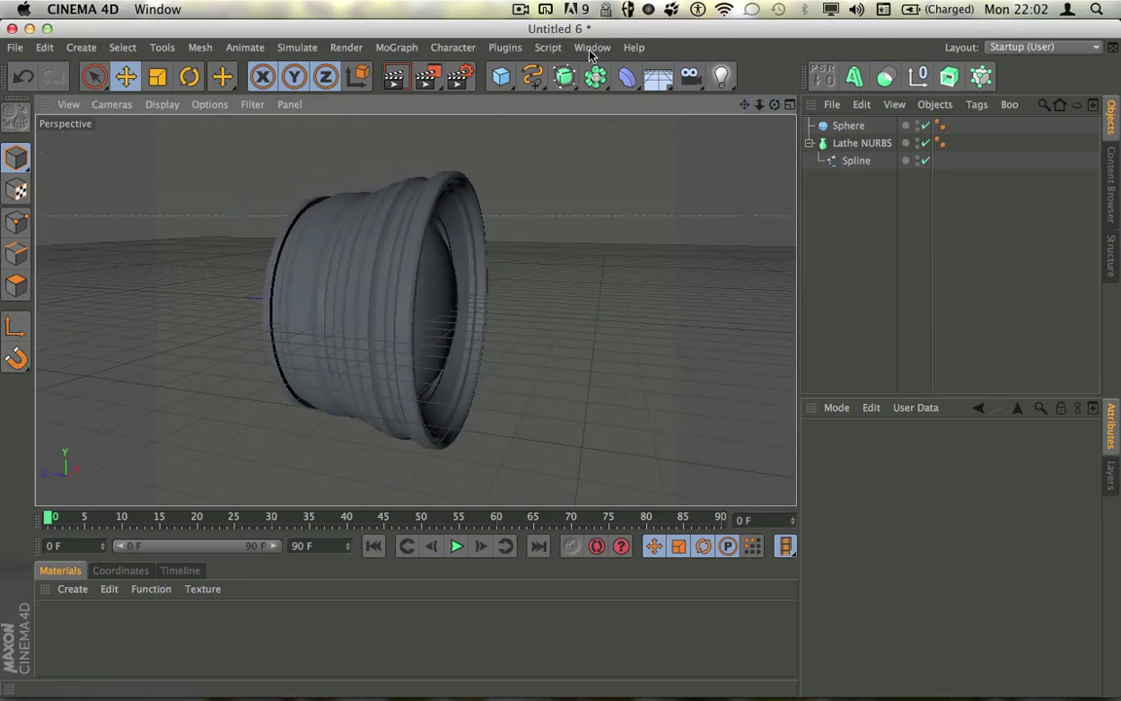
Switch to the Untitled 5 document and examine the Olympus OM10 camera's lens barrel and glass from several angles
left_click(589, 48)
left_click(671, 407)
left_click(592, 47)
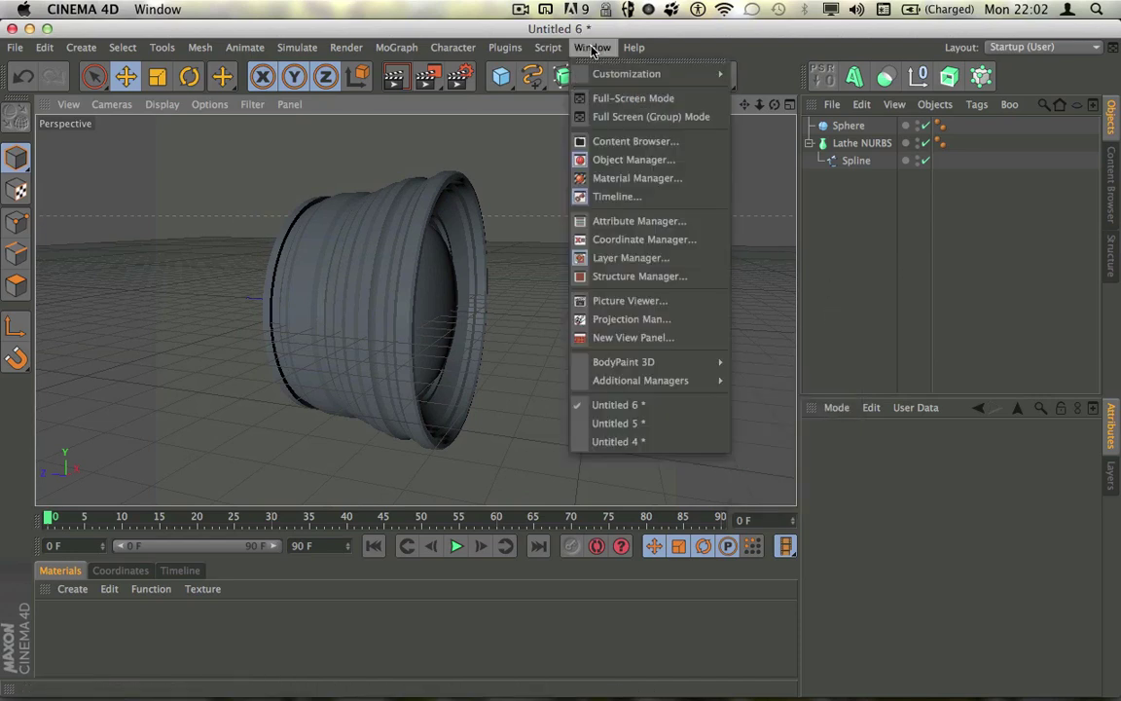
left_click(676, 424)
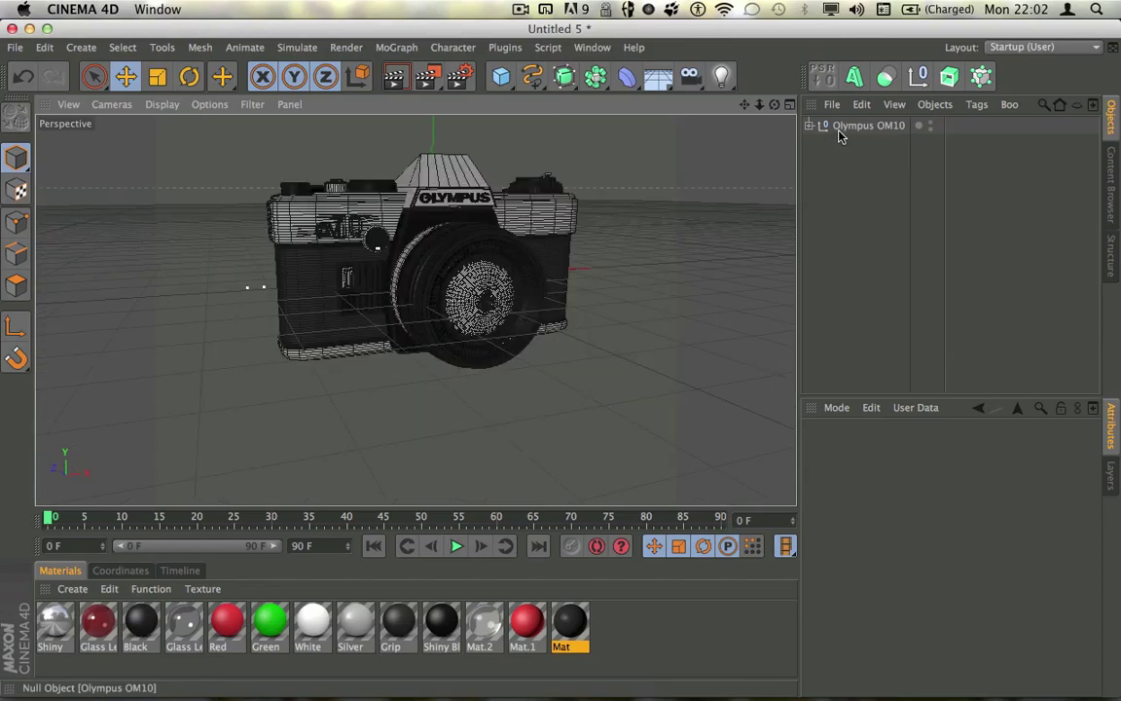
scroll(455, 311, "up", 8)
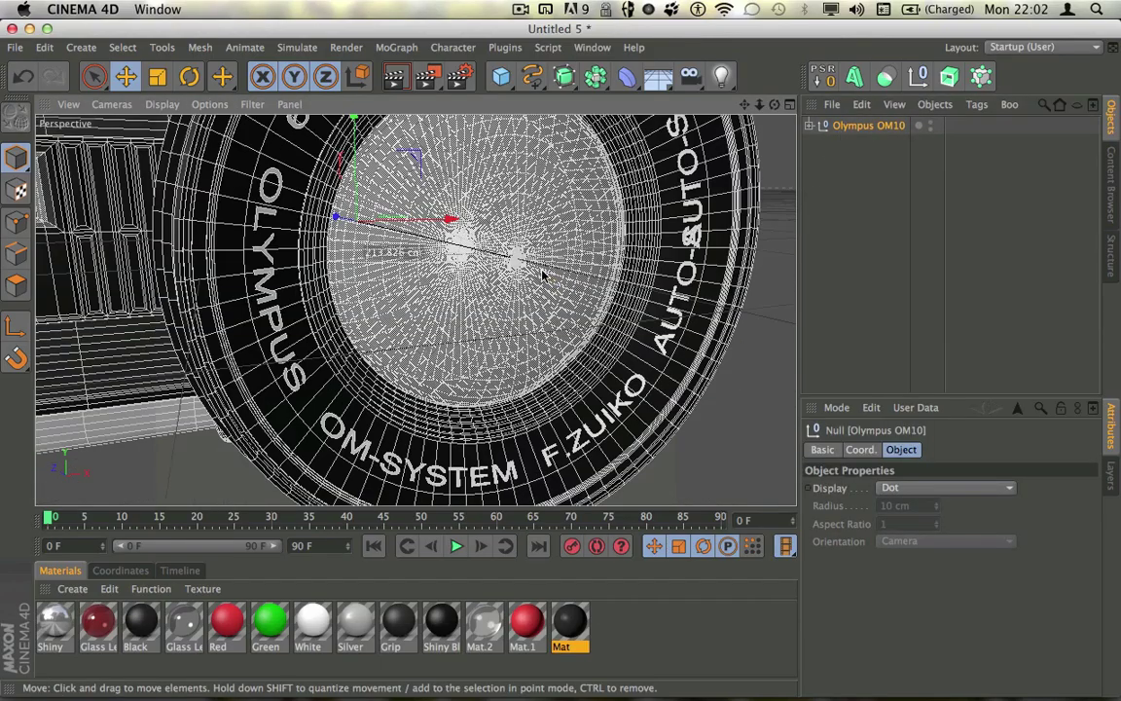
scroll(542, 275, "down", 3)
left_click_drag(775, 104, 633, 224)
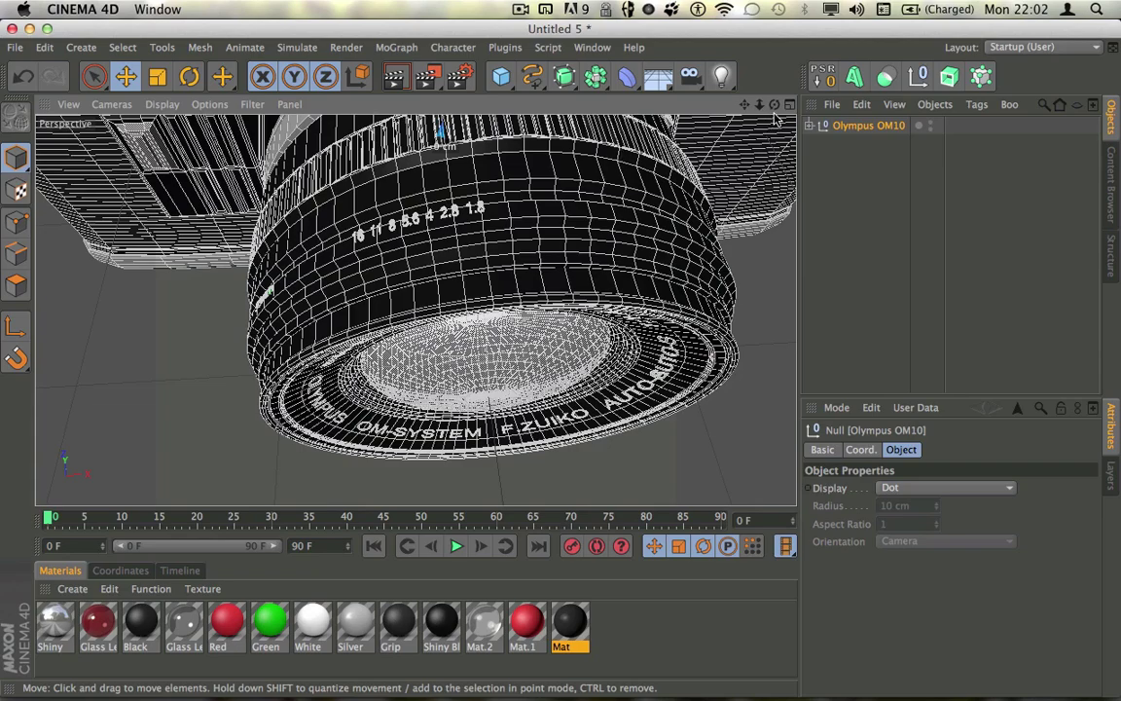
left_click_drag(775, 104, 886, 95)
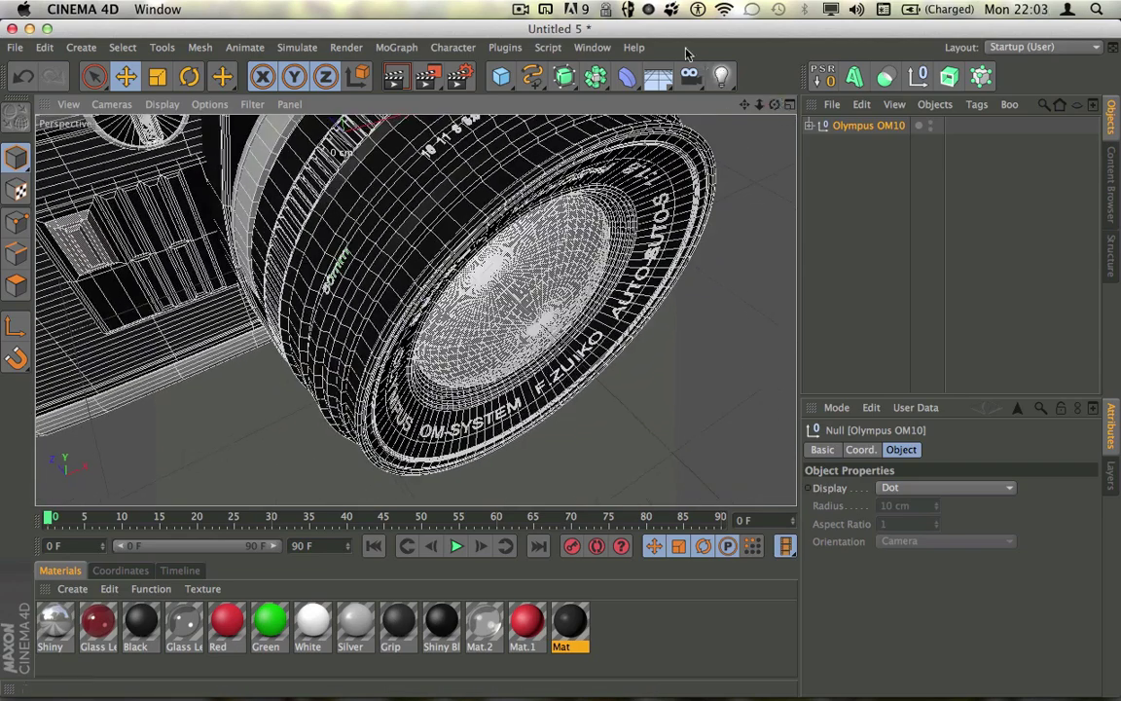
Look at the textured camera lens in the Untitled 4 document and return to the Untitled 6 document
left_click(564, 54)
left_click(559, 48)
left_click(593, 52)
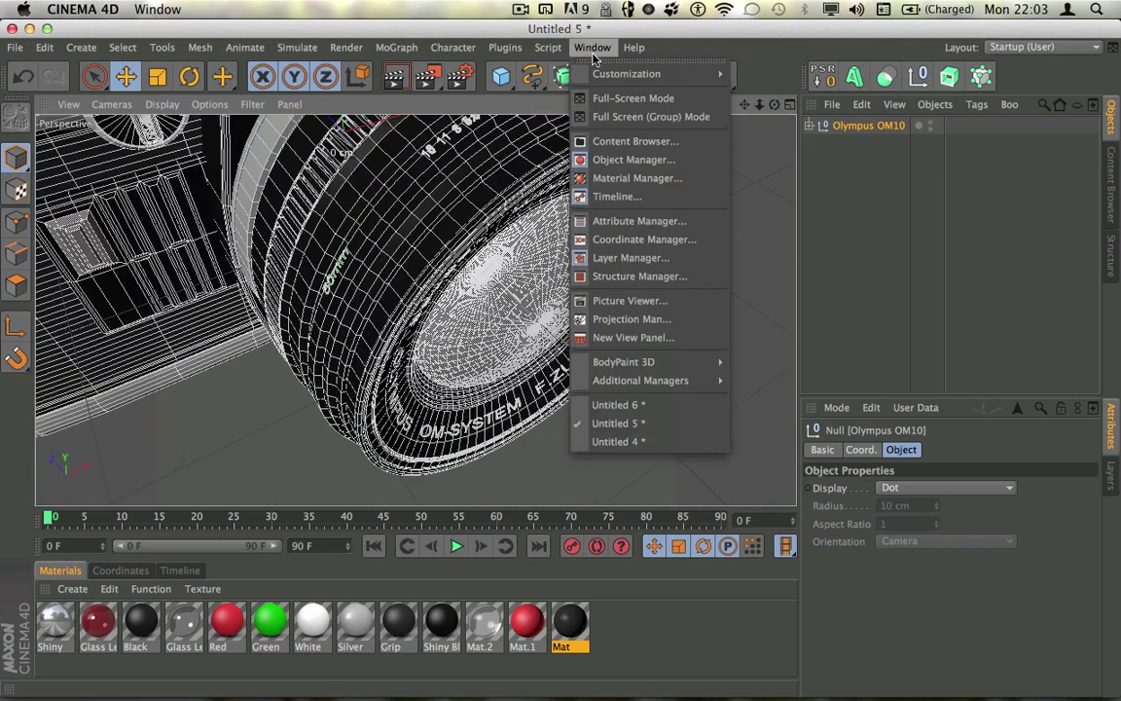
left_click(637, 442)
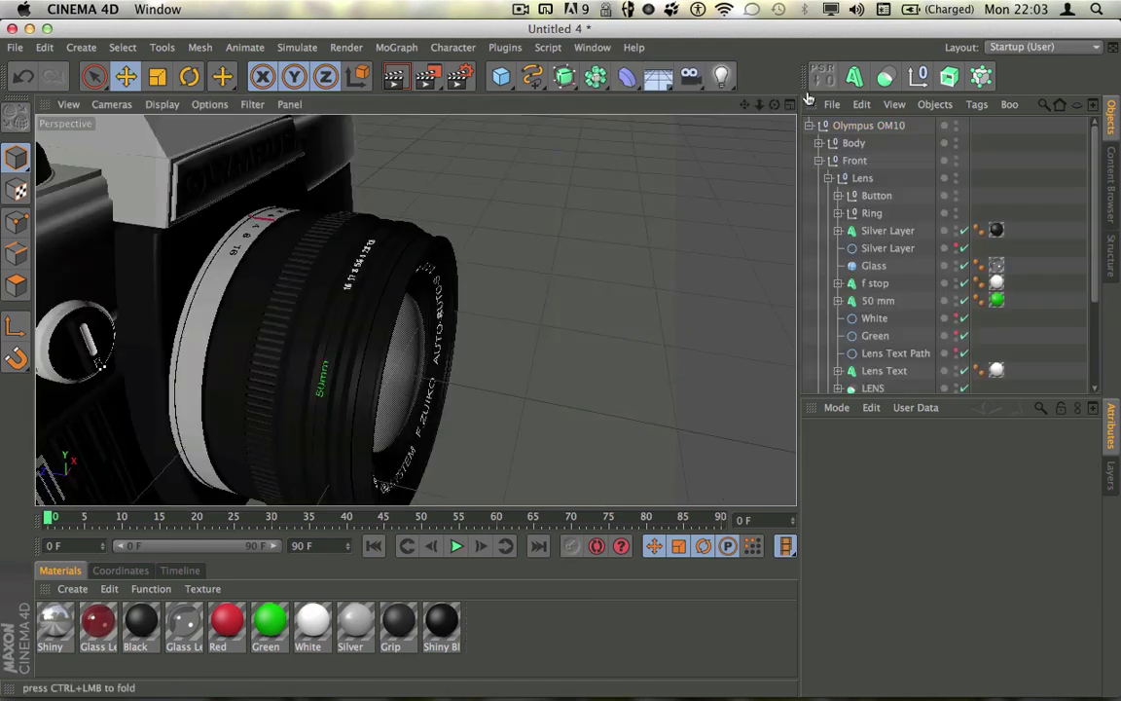
left_click(576, 50)
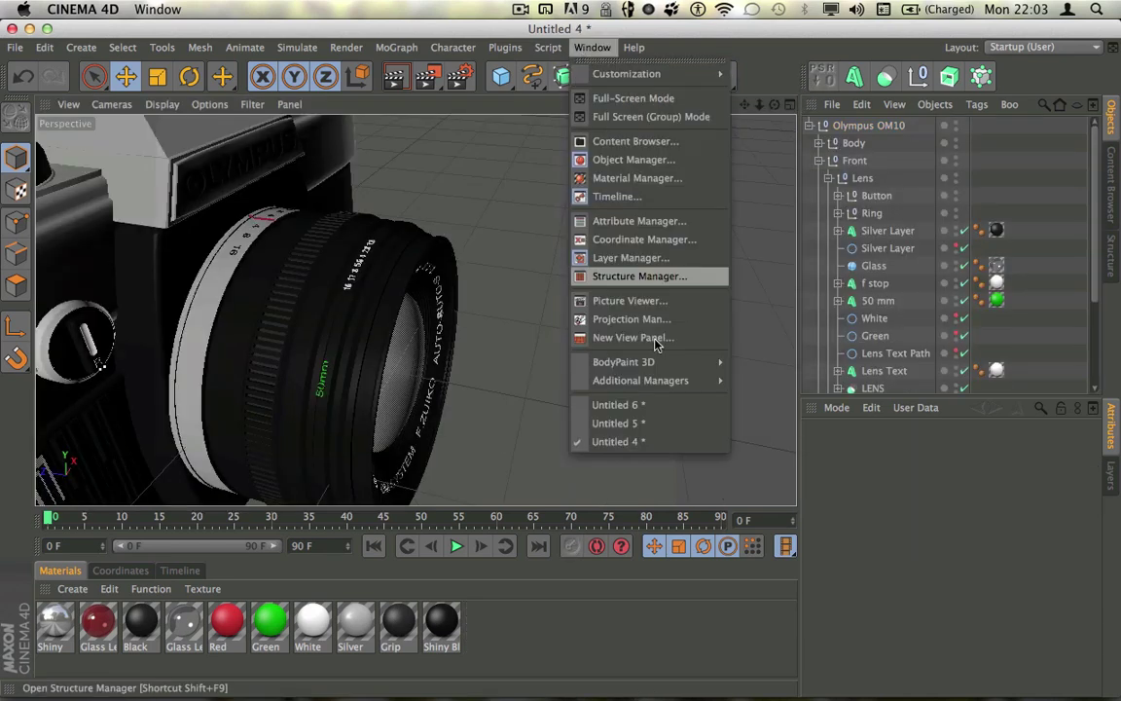
left_click(644, 403)
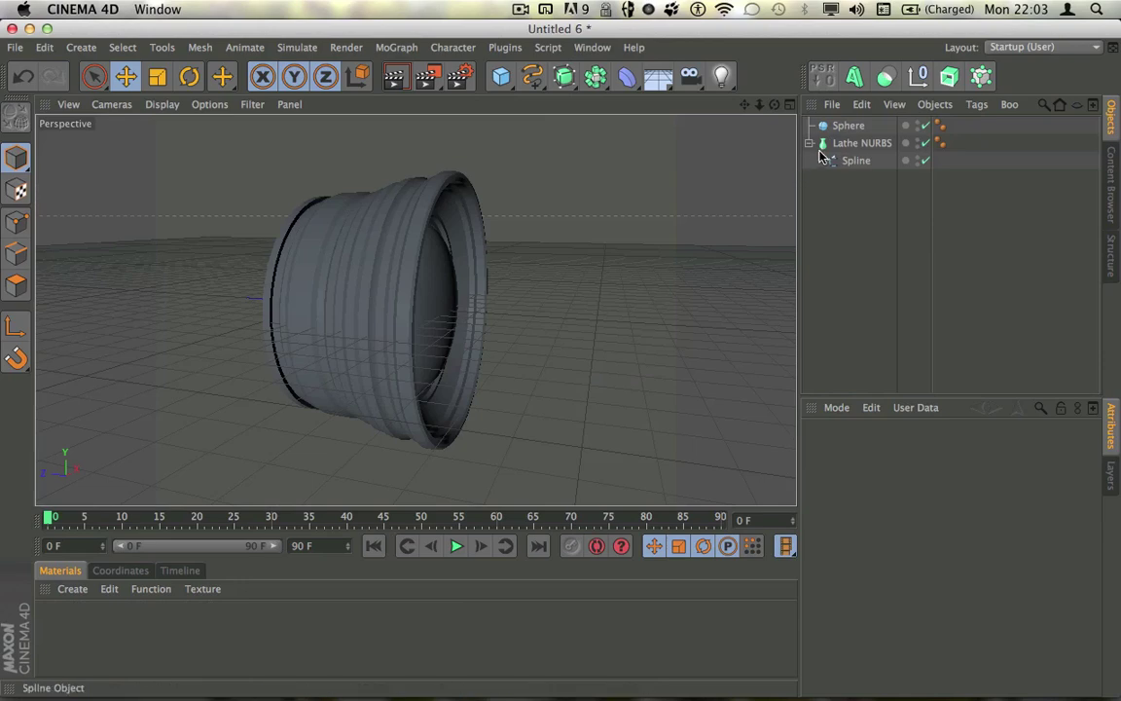
Add a Spline Wrap deformer, a MoText object and a circle spline to the lens scene
left_click(836, 144)
left_click(775, 107)
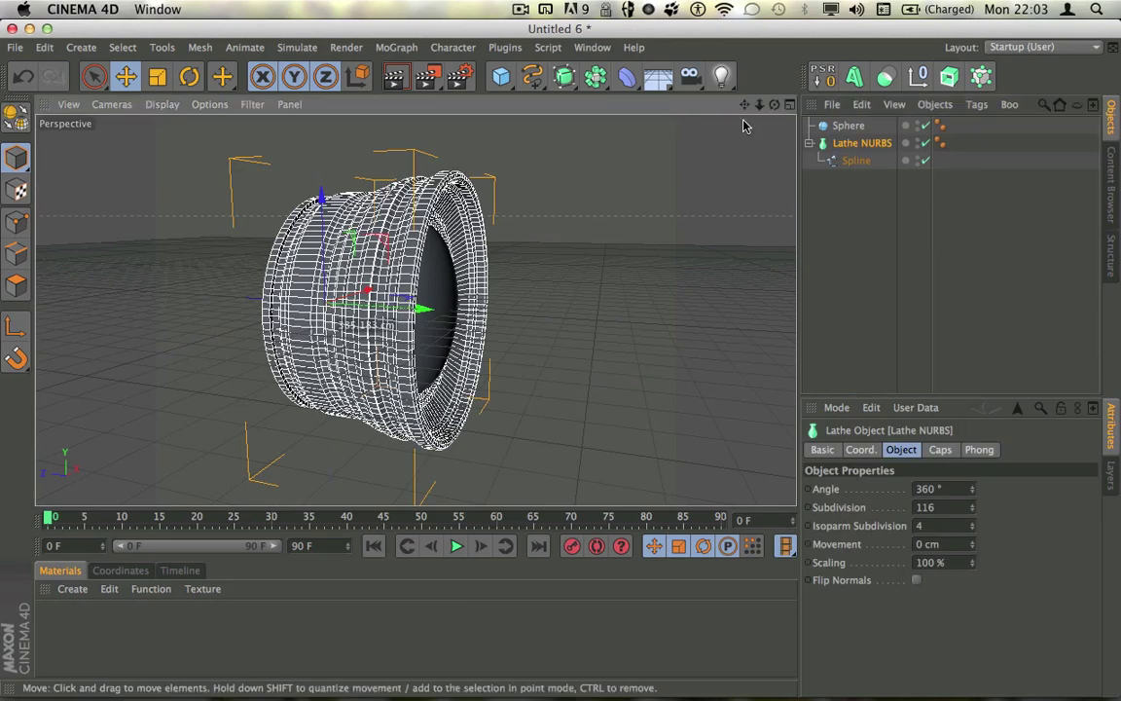
mouse_move(774, 104)
left_mouse_down()
mouse_move(561, 363)
mouse_move(561, 389)
mouse_move(772, 103)
left_mouse_up()
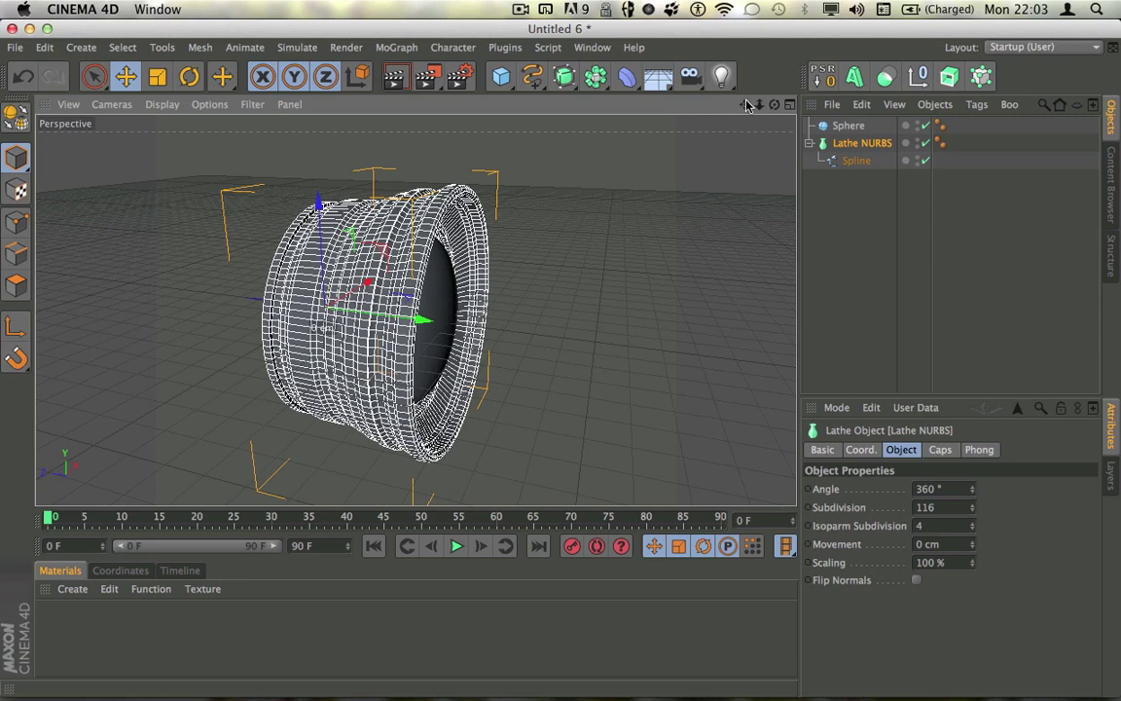
left_click(627, 77)
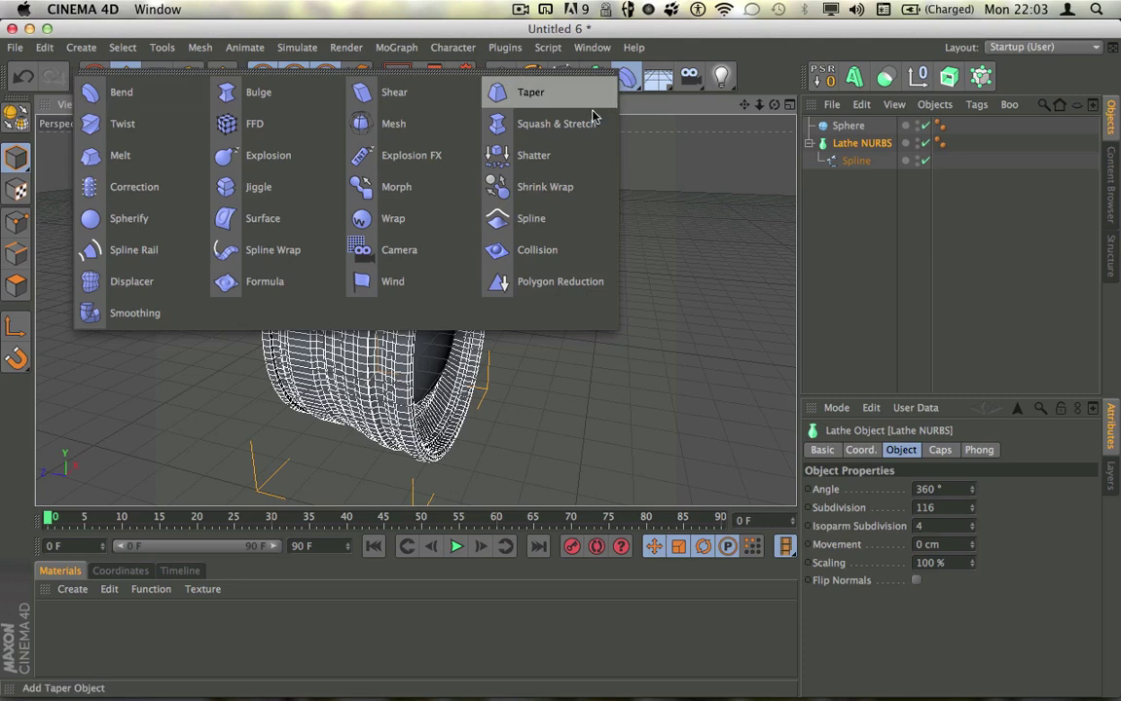
left_click(267, 249)
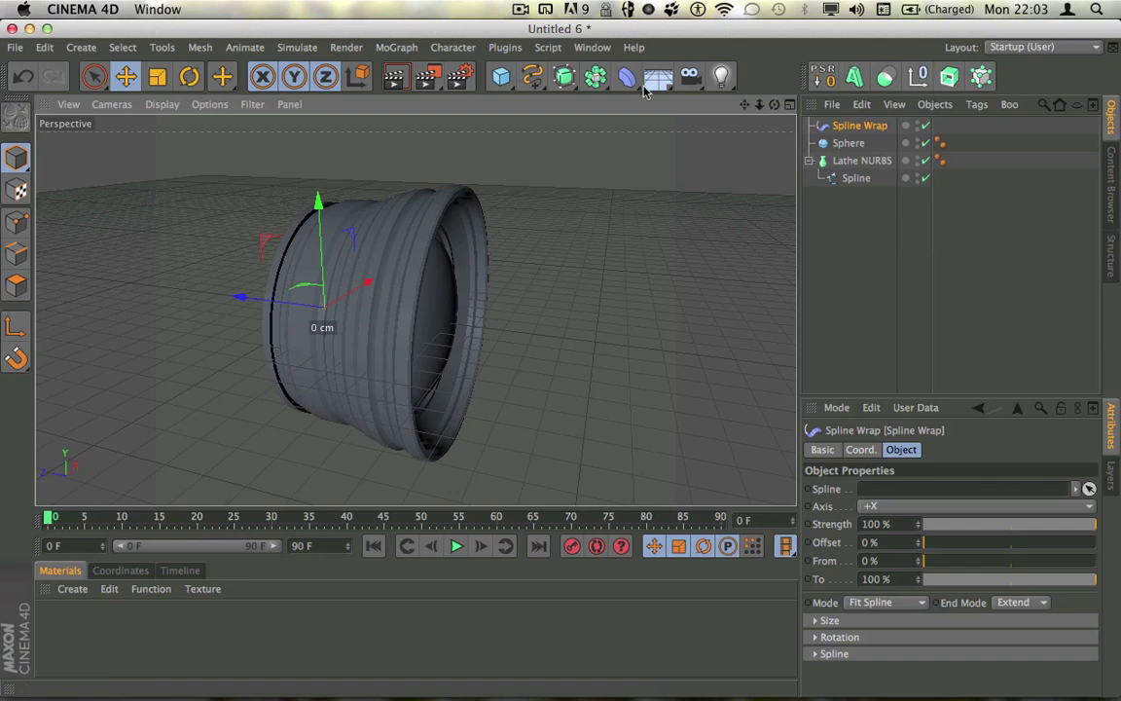
left_click(855, 78)
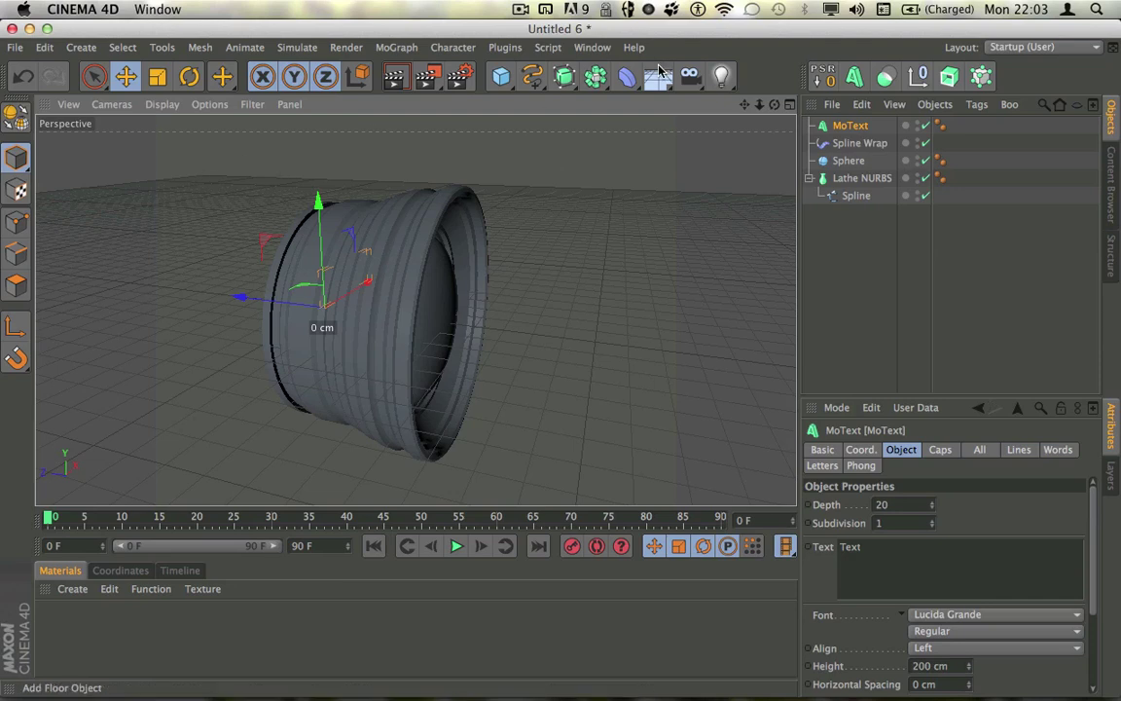
left_click_drag(551, 81, 654, 155)
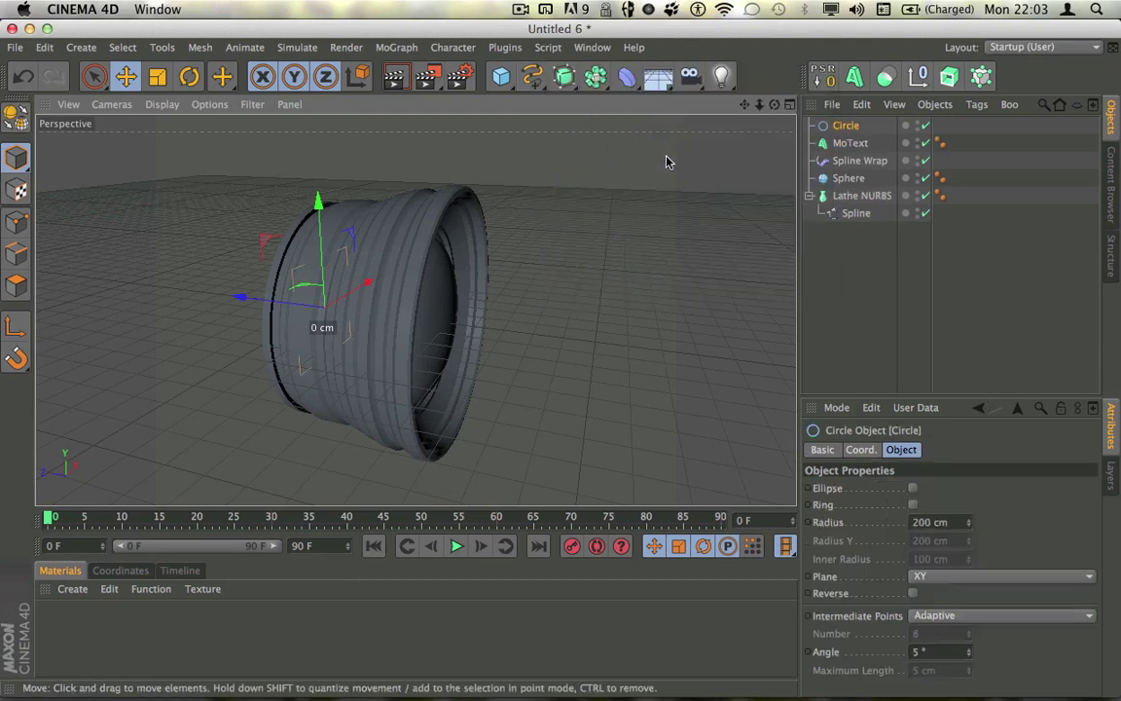
Assign the circle as the Spline Wrap's spline and place the circle below the deformer in the object hierarchy
left_click(839, 161)
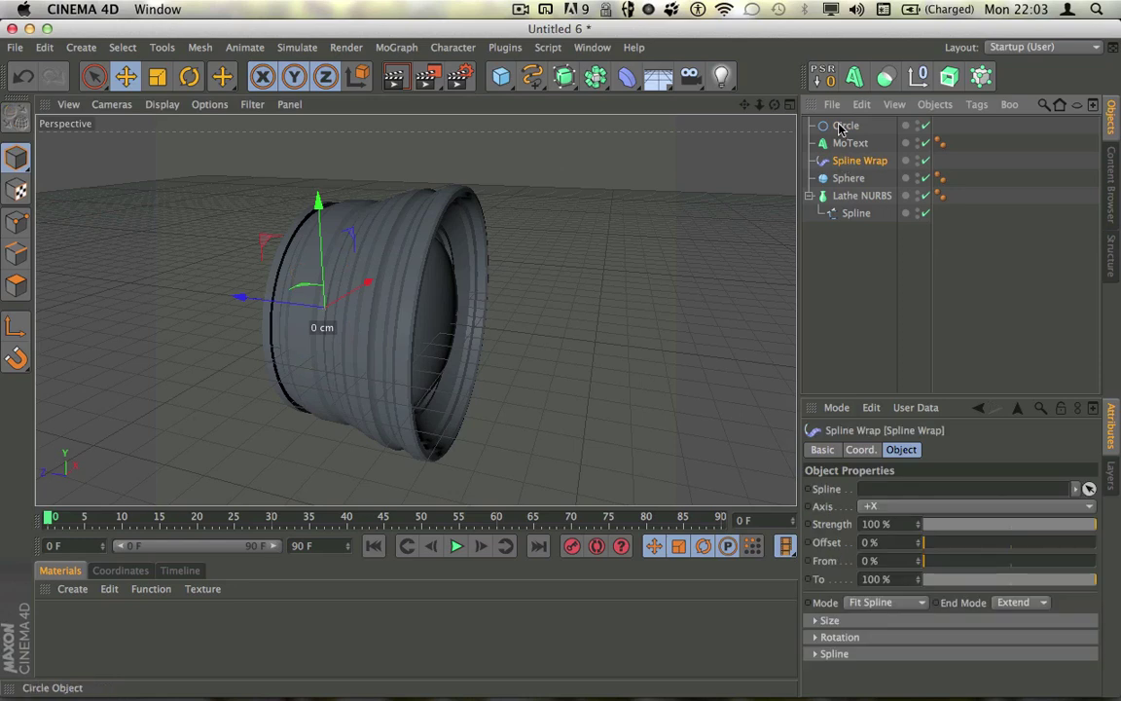
left_click_drag(915, 486, 910, 489)
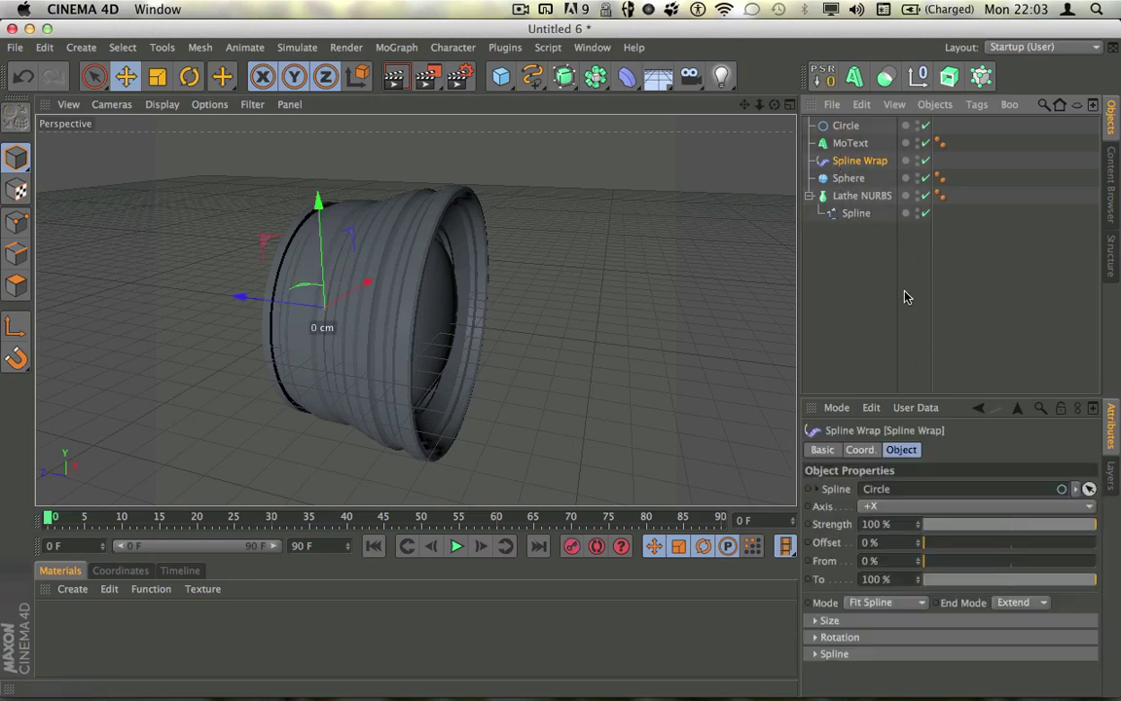
right_click(835, 490)
left_click(821, 122)
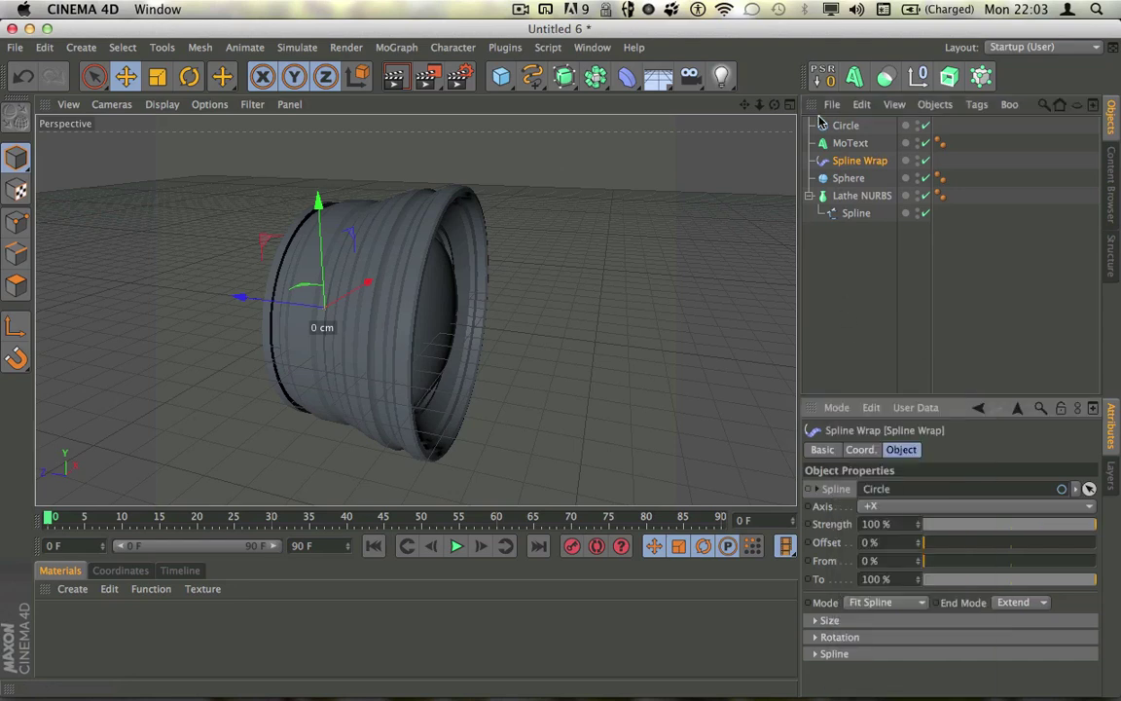
left_click(842, 127)
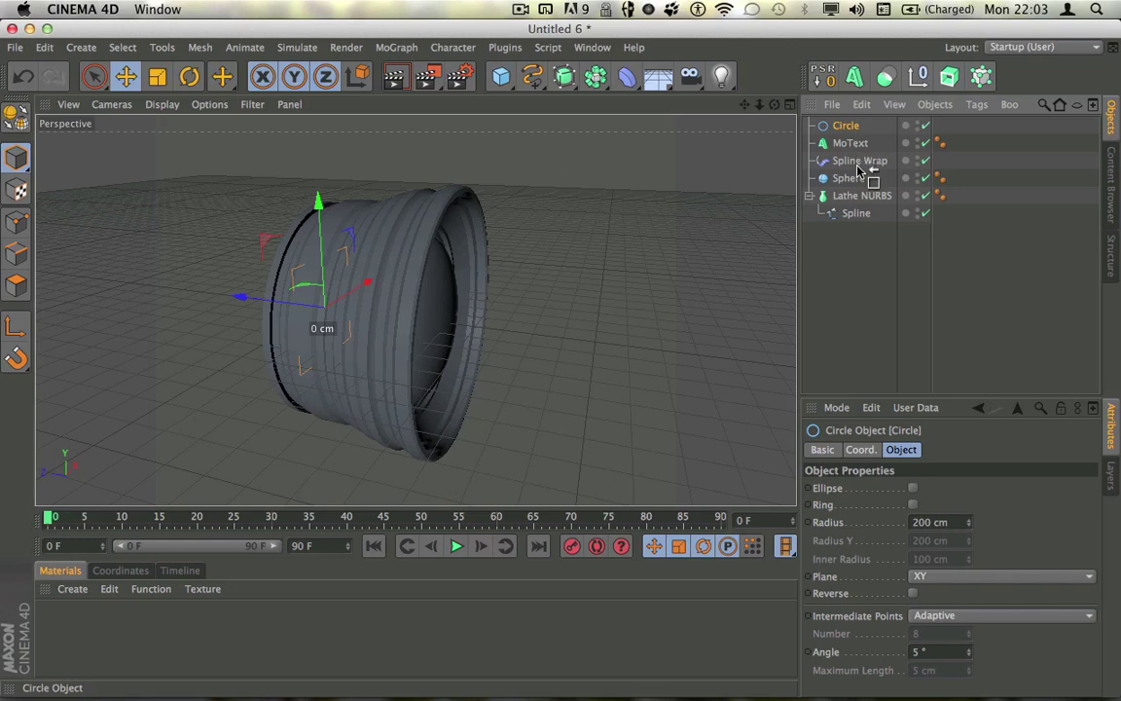
left_click_drag(856, 170, 856, 169)
Set the MoText's text to 50mm and make the Spline Wrap its child so the text bends around the circle
left_click(844, 127)
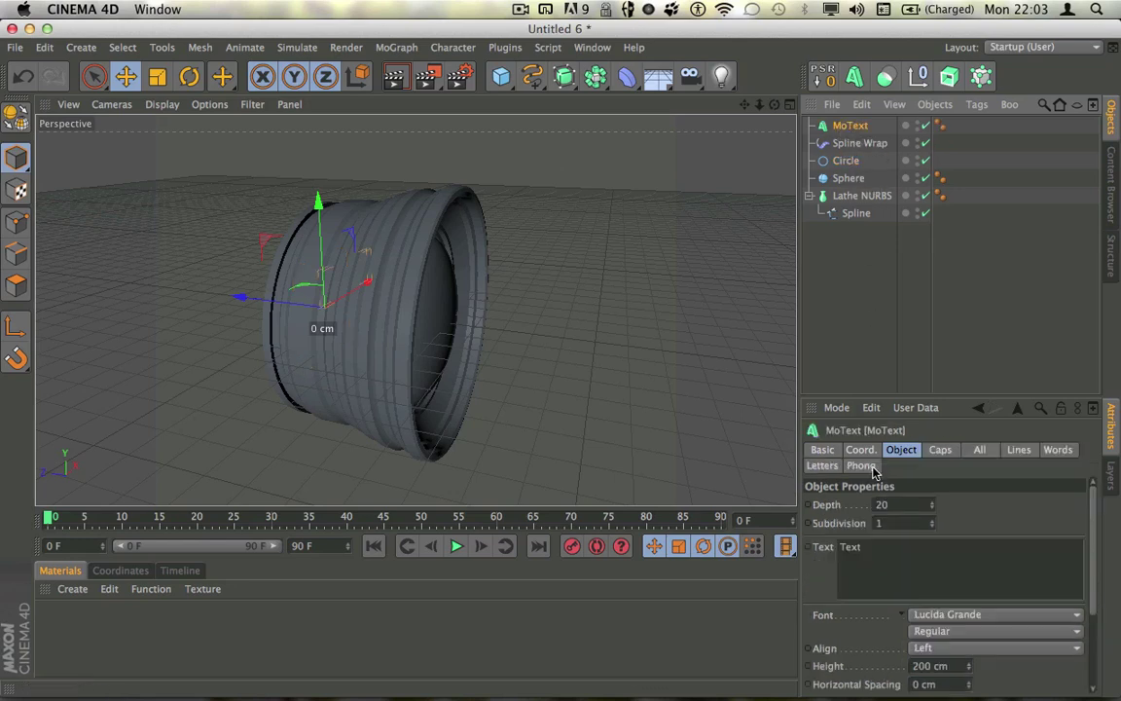
left_click(892, 559)
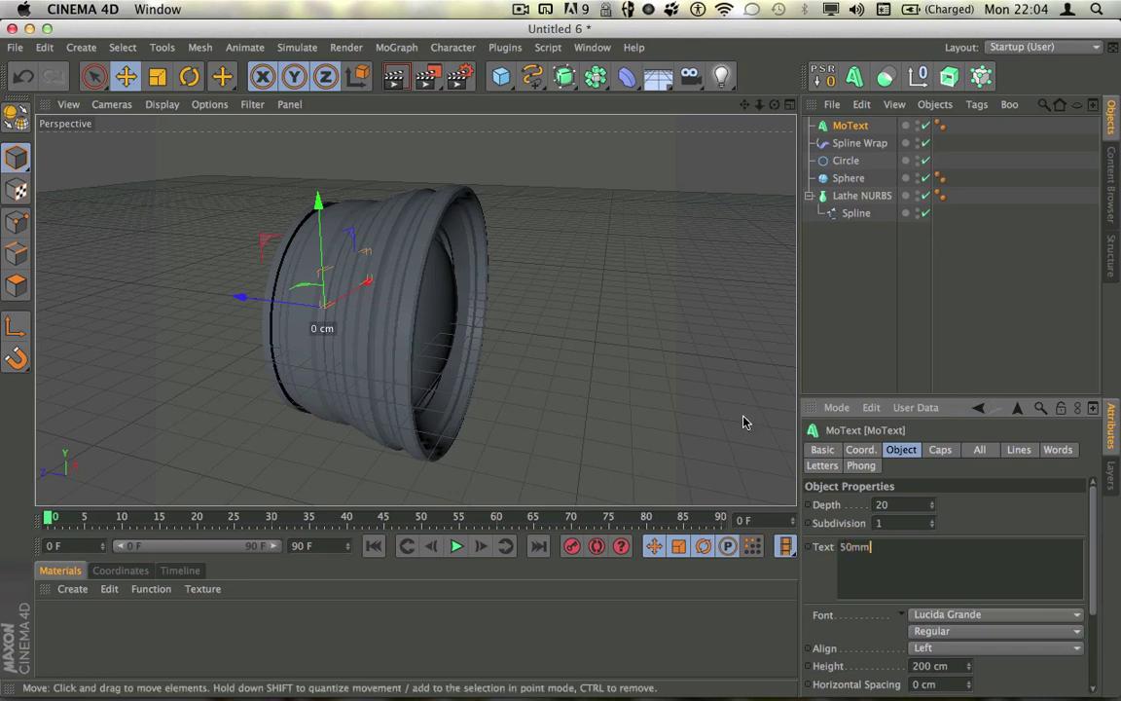
left_click(849, 318)
left_click_drag(775, 104, 835, 125)
left_click(836, 125)
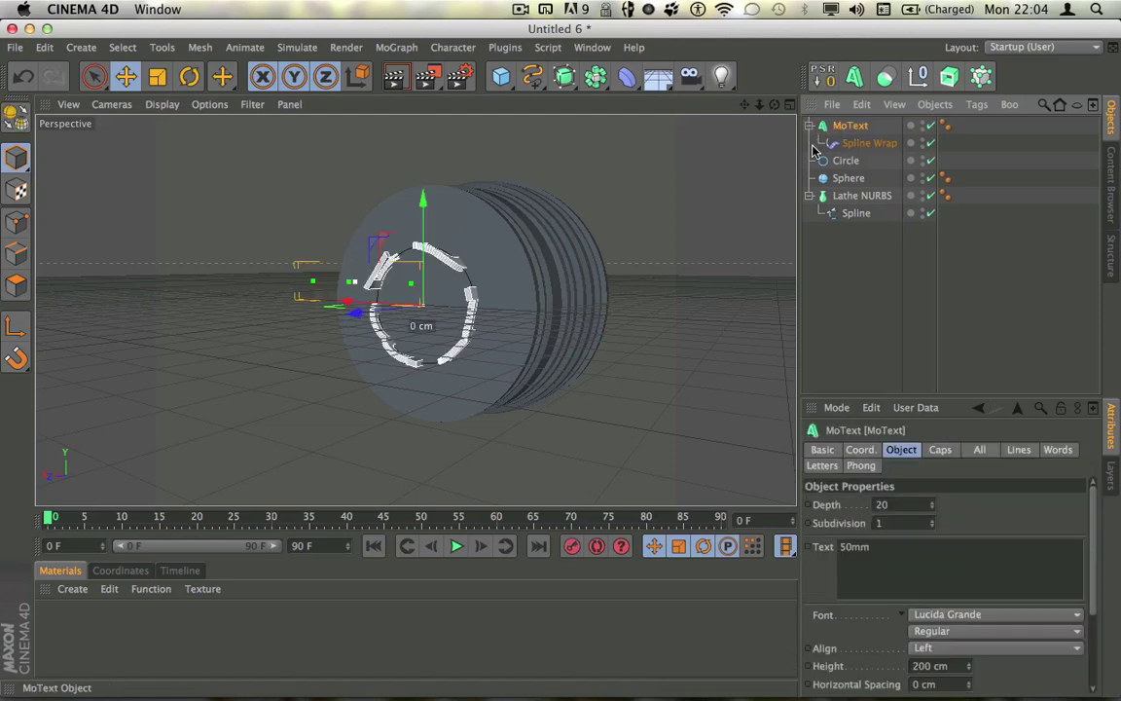
Enlarge the circle spline's radius to 410 cm to bring the text out to the lens's rear edge
left_click_drag(775, 105, 715, 101)
scroll(394, 298, "up", 7)
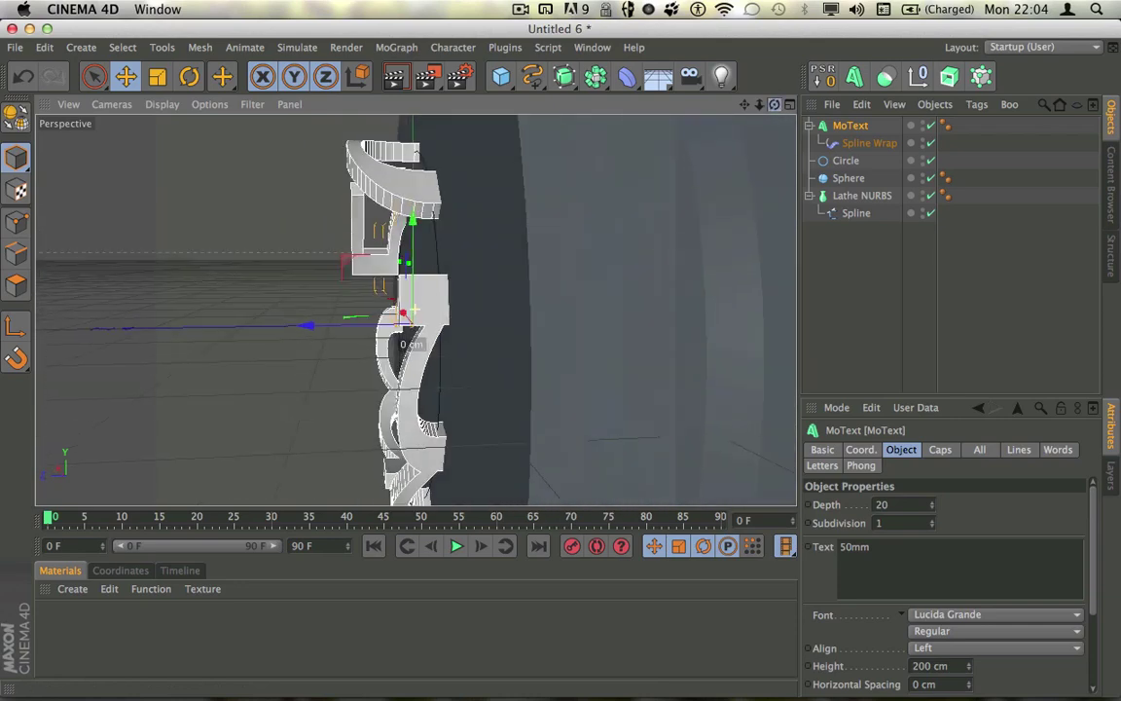
left_click(846, 161)
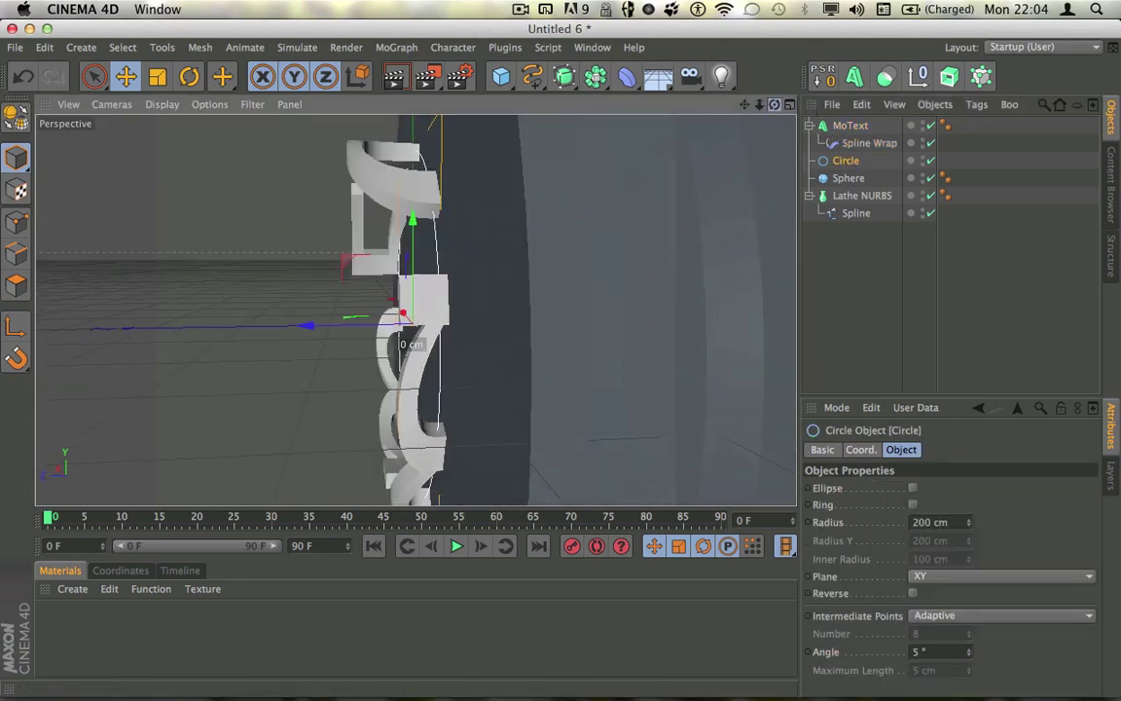
left_click_drag(775, 104, 681, 123)
scroll(613, 295, "down", 3)
scroll(660, 223, "down", 2)
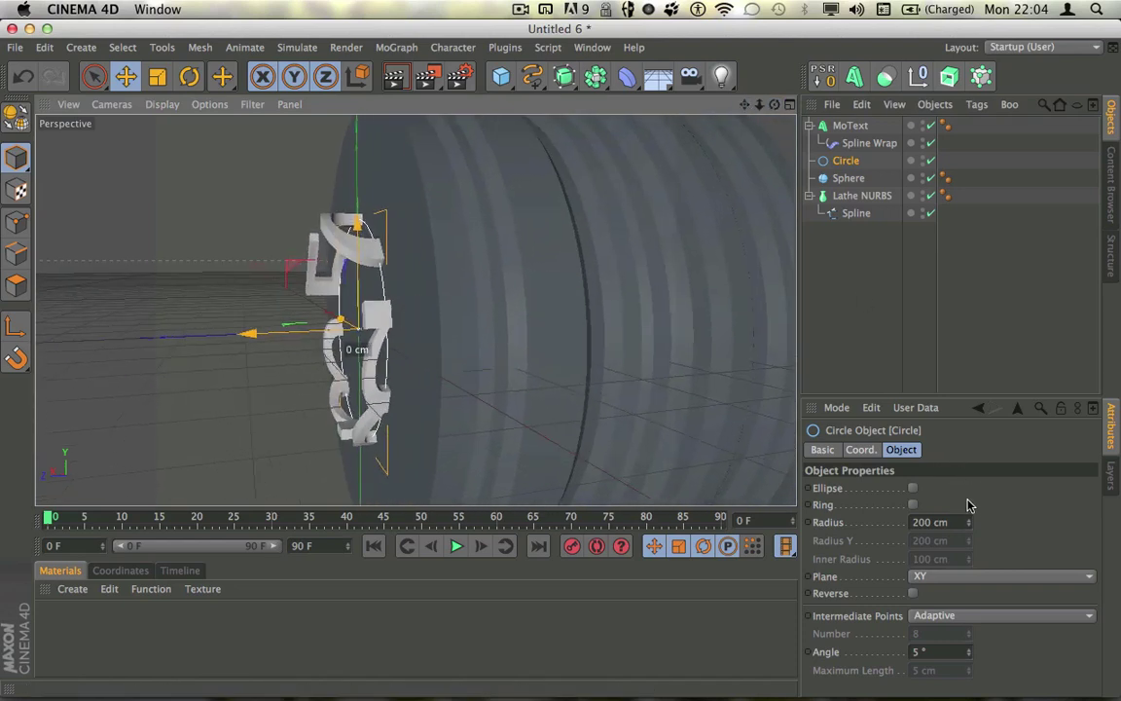
left_click_drag(969, 522, 971, 522)
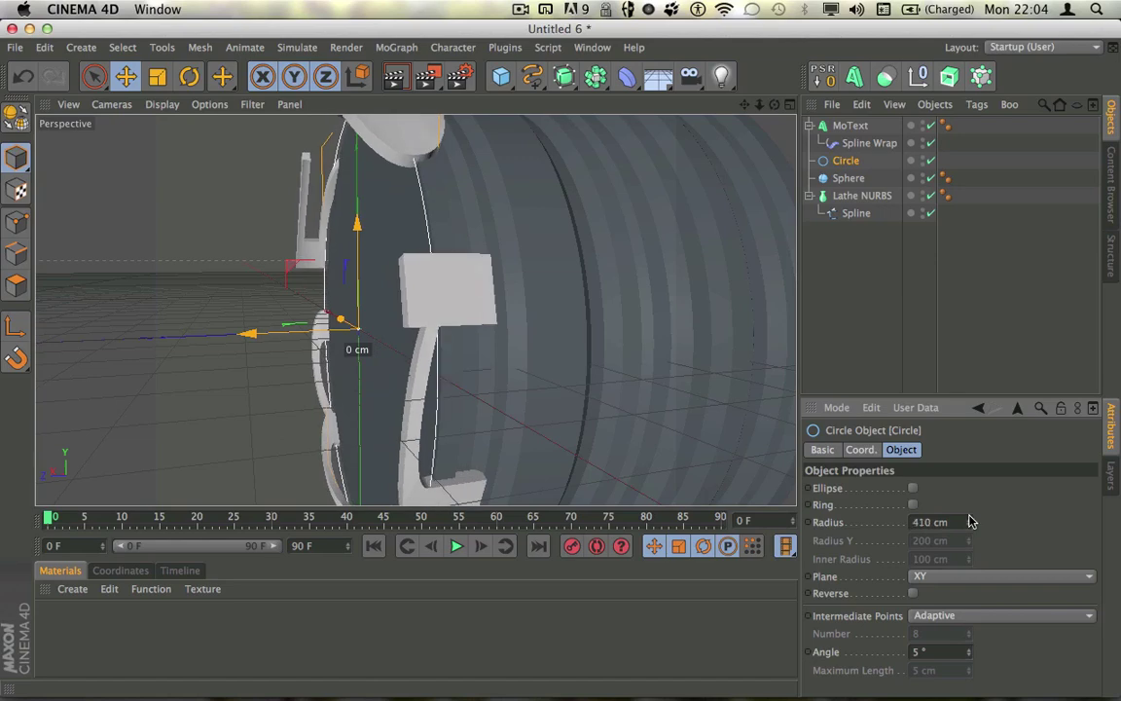
left_click_drag(574, 443, 516, 212, "alt")
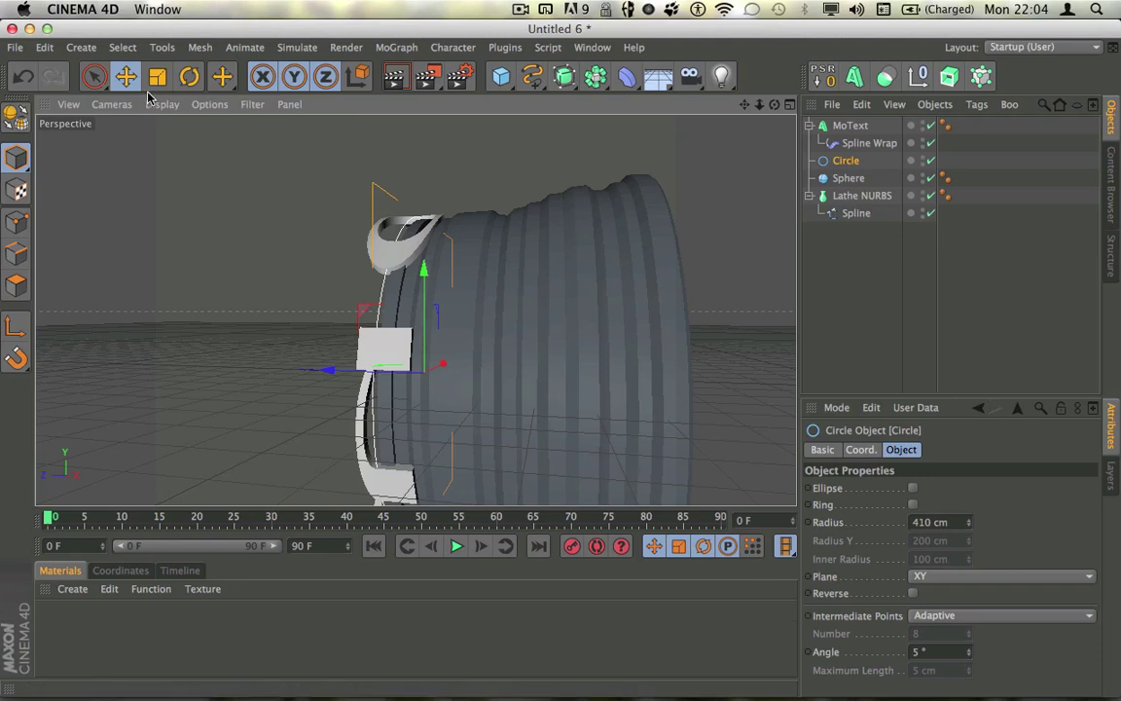
Move the circle along the lens axis toward the wide front rings and set its radius to 462 cm
left_click(836, 127)
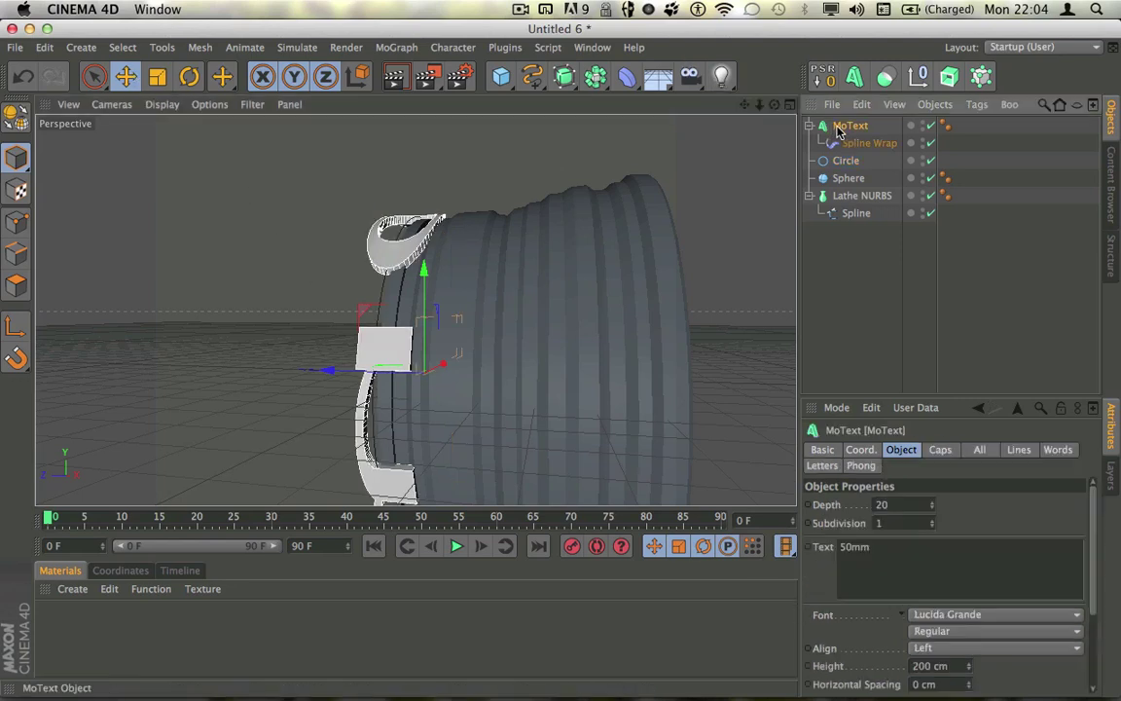
left_click(847, 162)
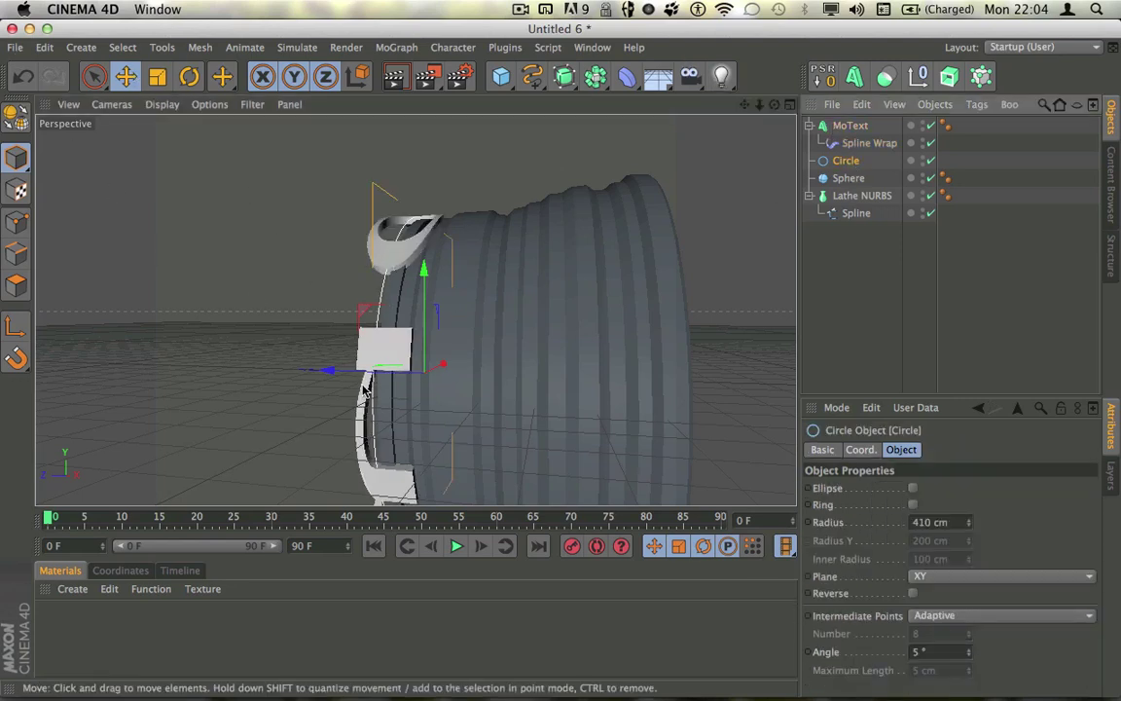
left_click_drag(368, 372, 513, 371)
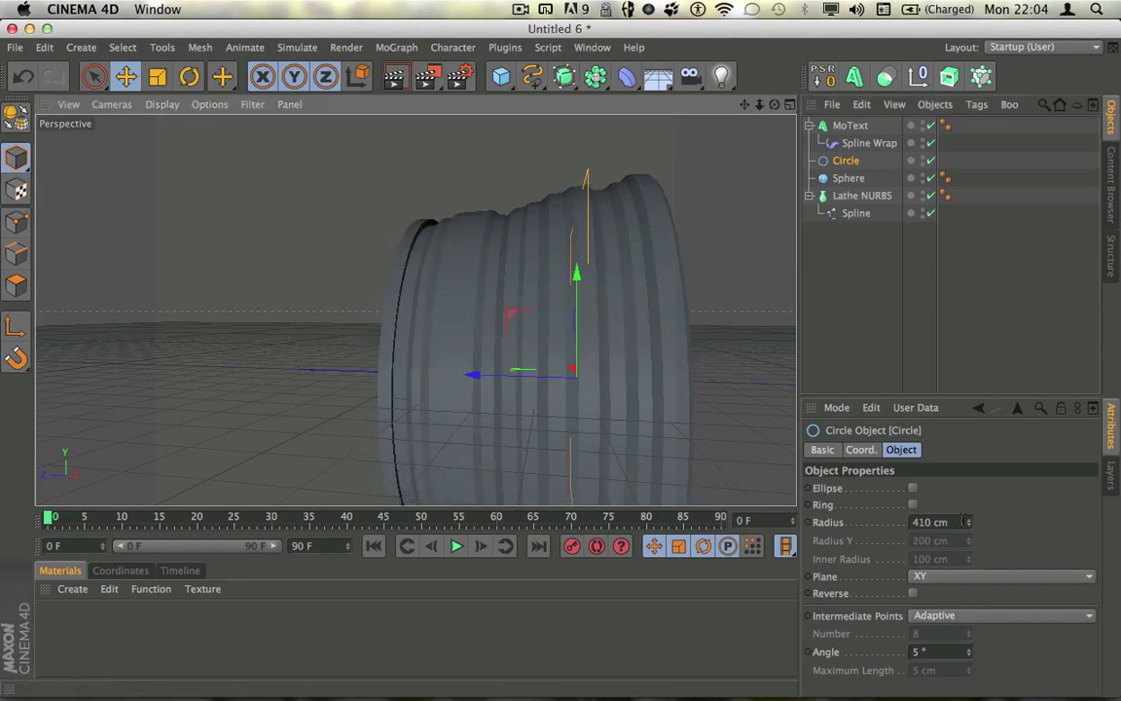
left_click_drag(968, 522, 969, 480)
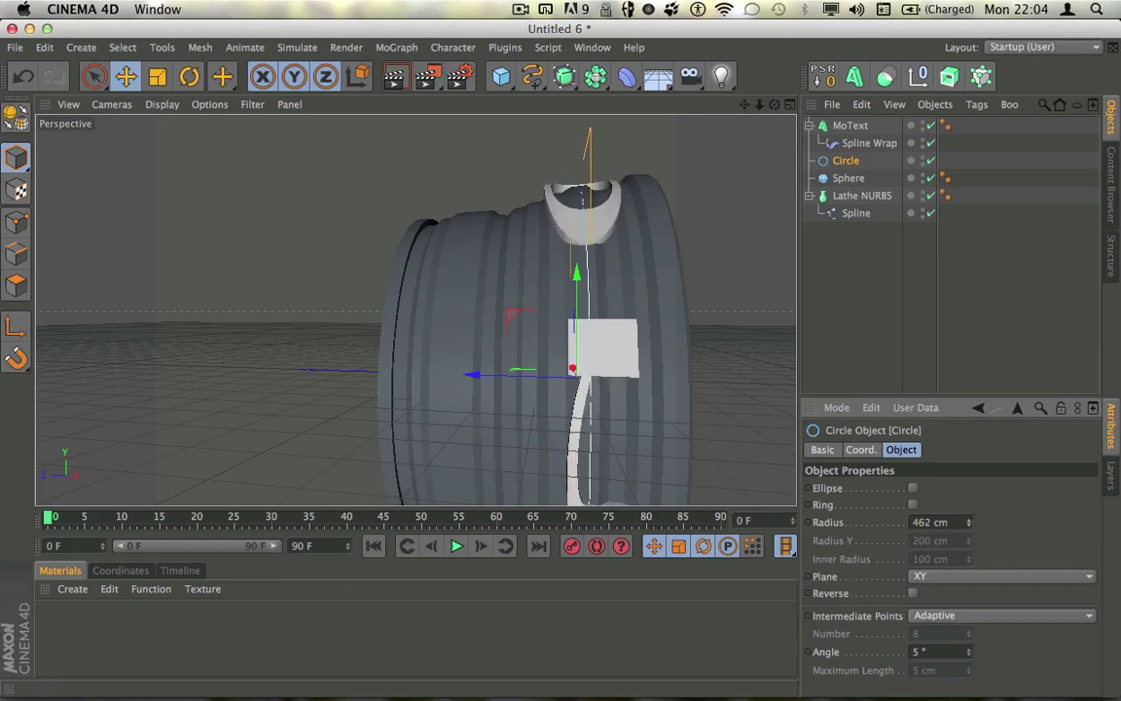
left_click_drag(675, 336, 454, 338, "alt")
left_click_drag(439, 280, 506, 311, "alt")
Scale the MoText down uniformly until the lettering fits within the narrow ring near the lens front
left_click(839, 126)
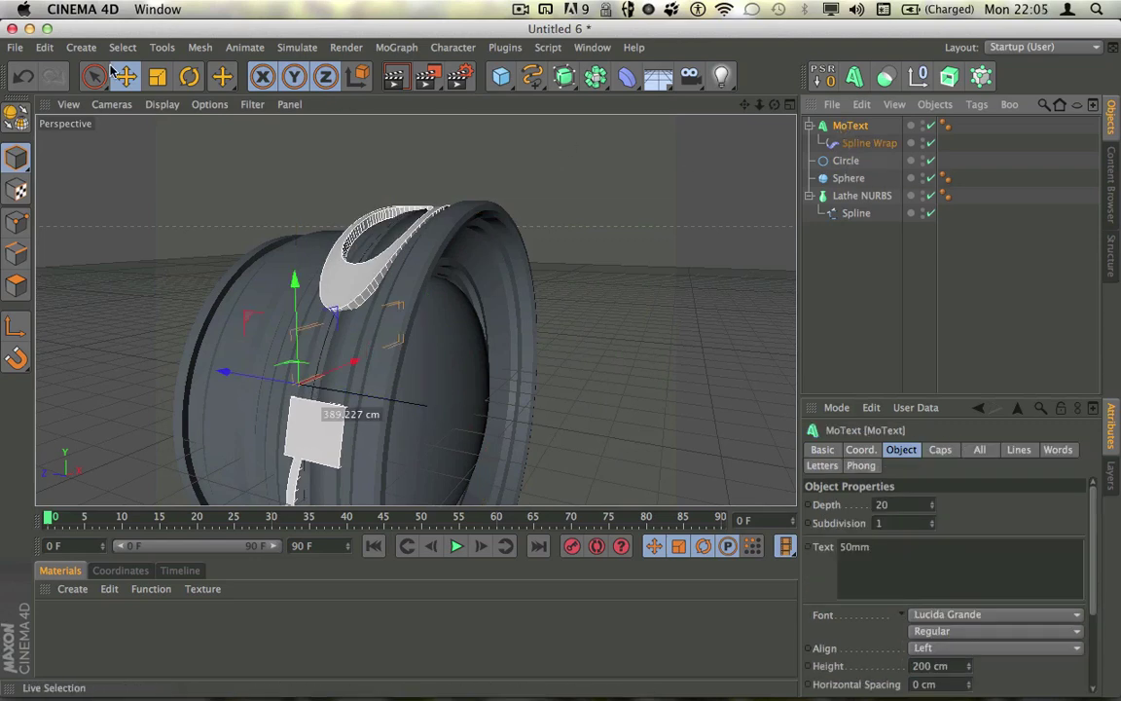
left_click(155, 83)
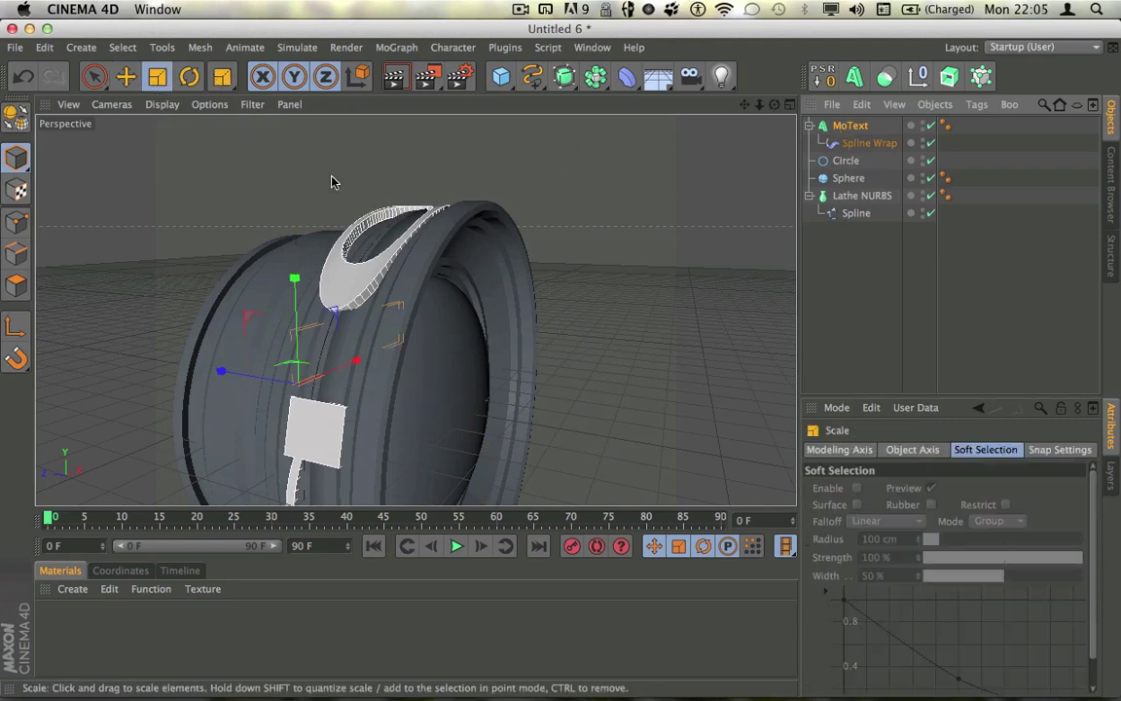
left_click_drag(419, 184, 327, 228)
left_click_drag(420, 238, 225, 452)
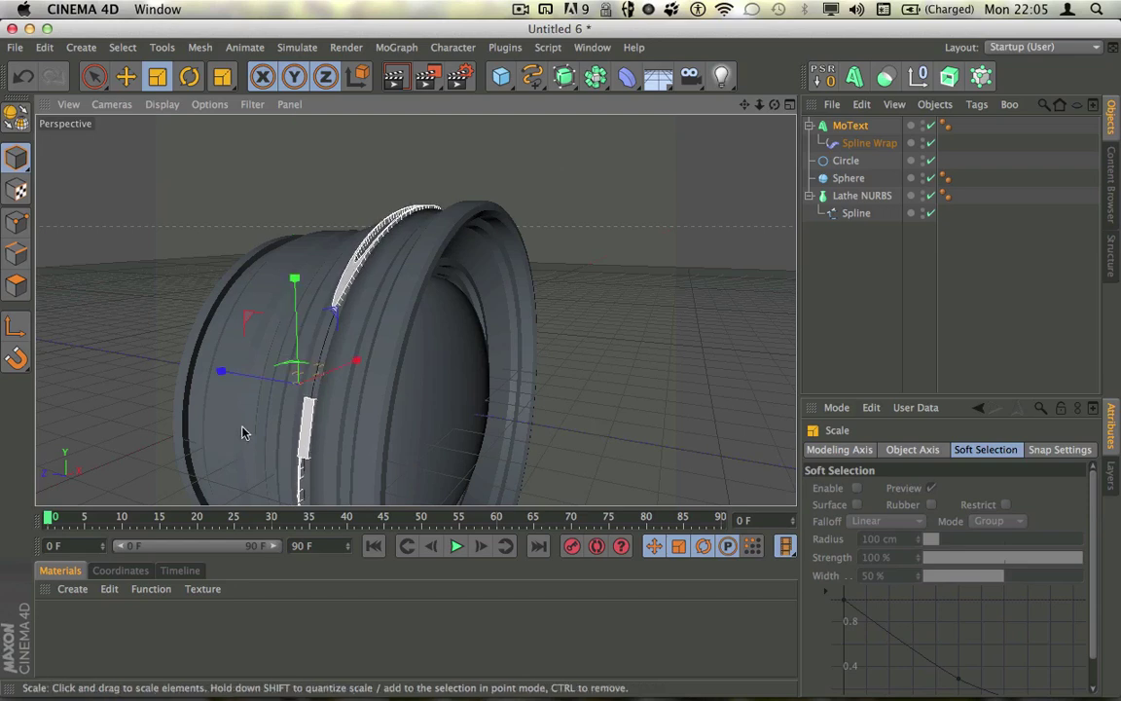
scroll(275, 377, "up", 2)
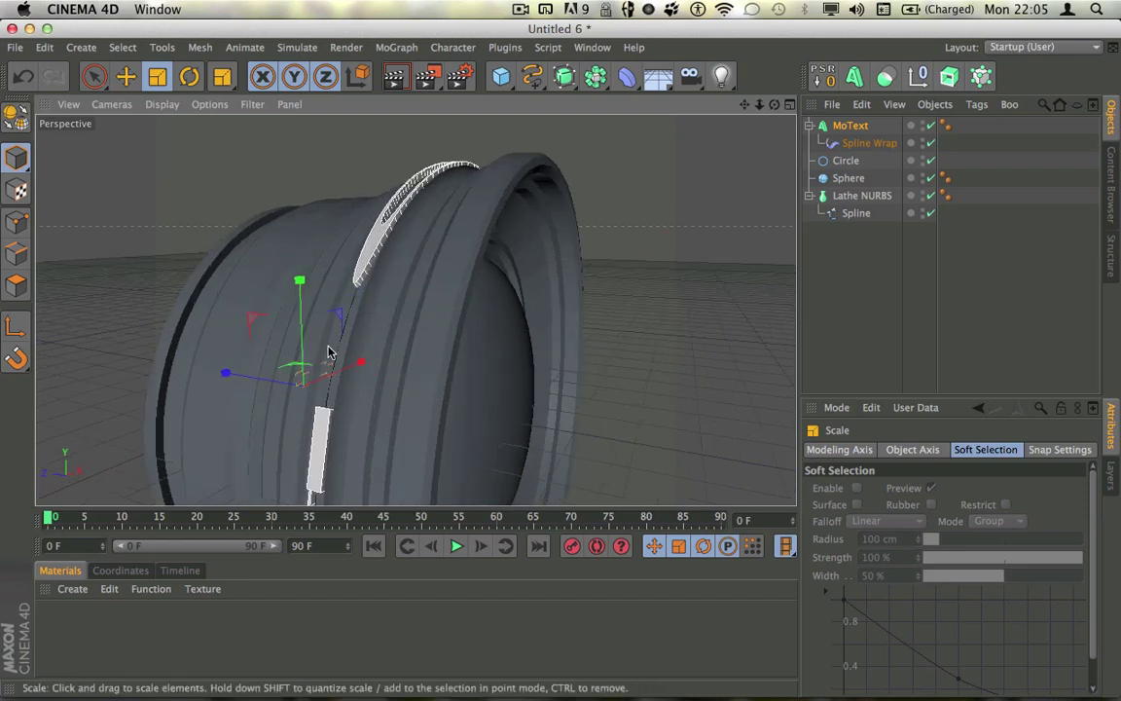
Compress the 50mm text along the circle by setting the Spline Wrap's To value to 2%
left_click(869, 143)
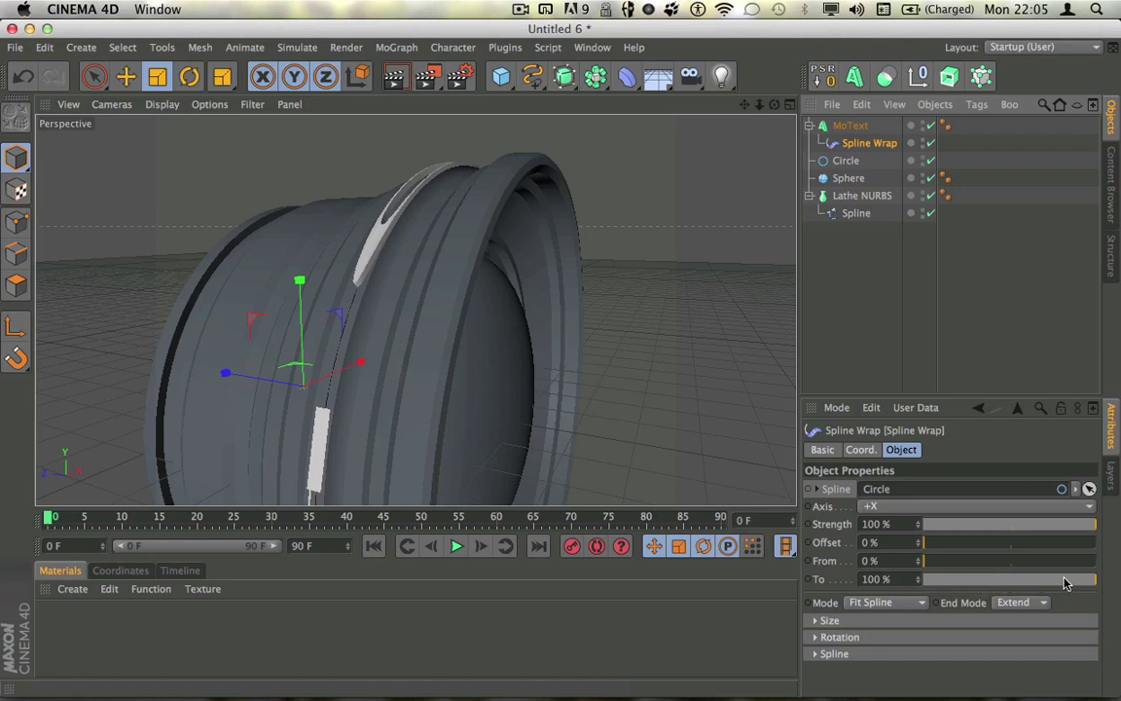
right_click(820, 584)
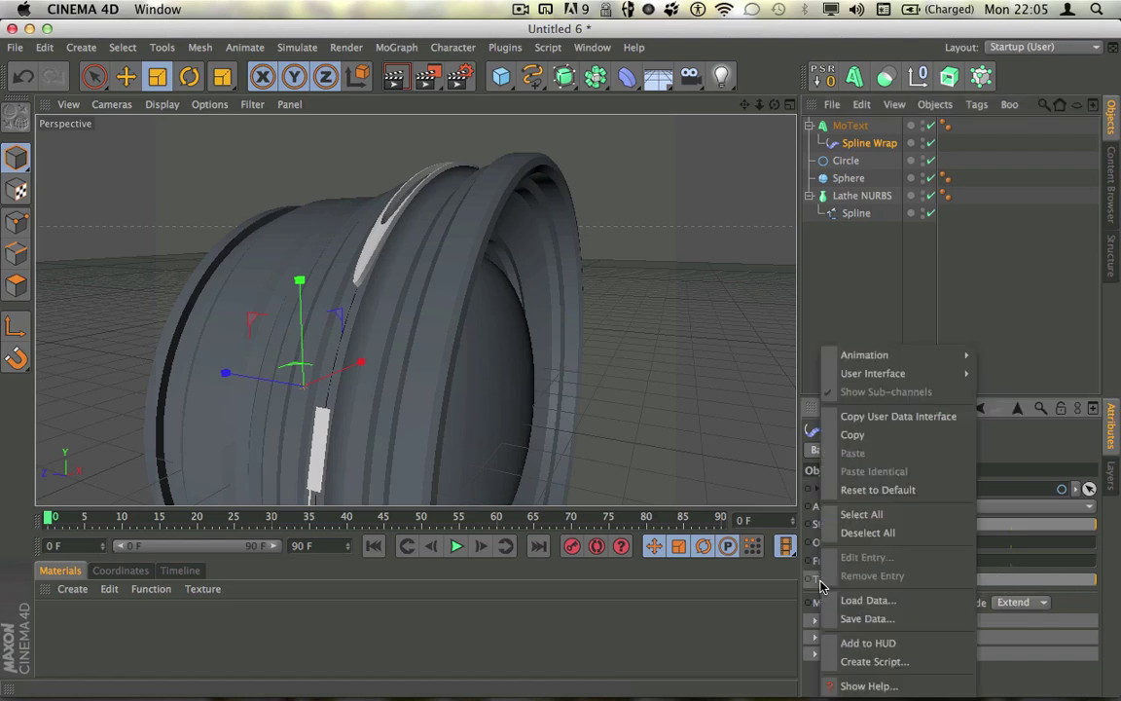
left_click(1053, 580)
left_click_drag(1053, 580, 973, 593)
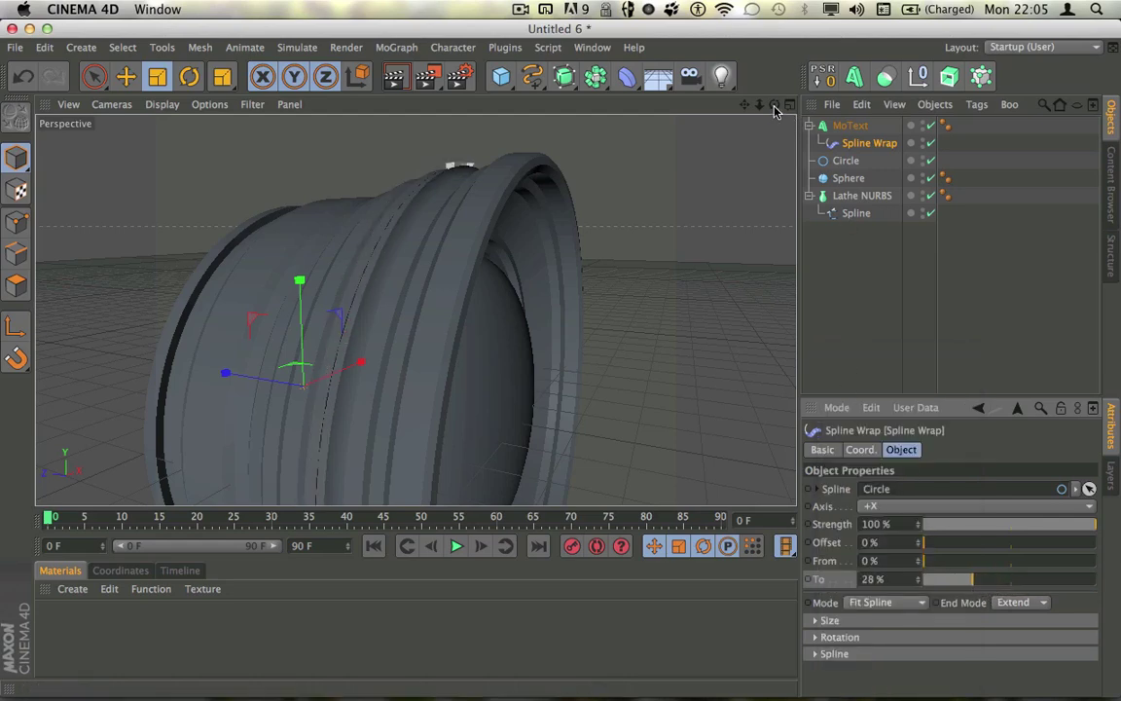
left_click_drag(773, 106, 504, 61)
left_click_drag(416, 310, 763, 195)
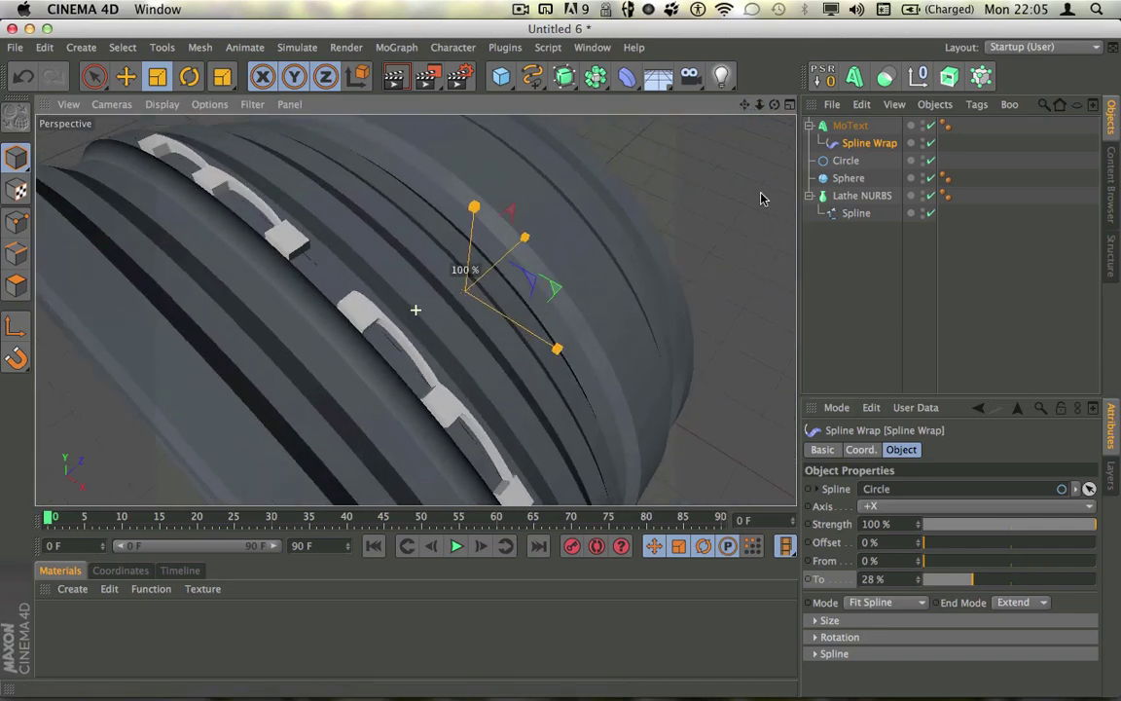
left_click_drag(972, 580, 942, 587)
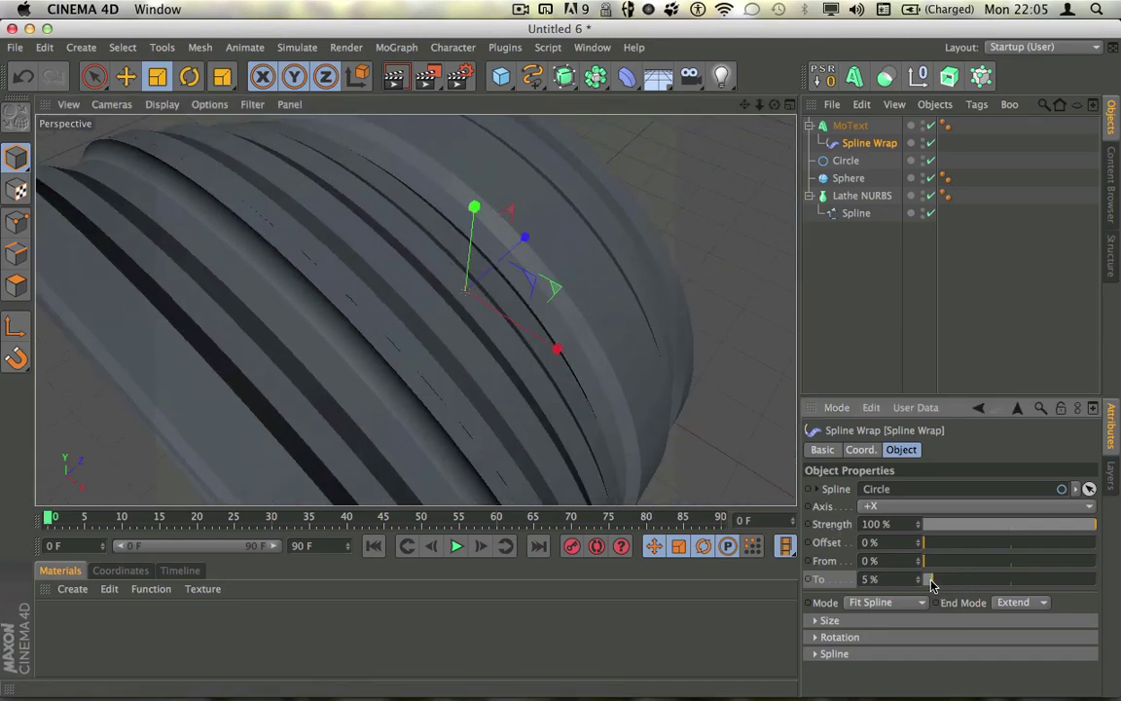
scroll(340, 281, "down", 5)
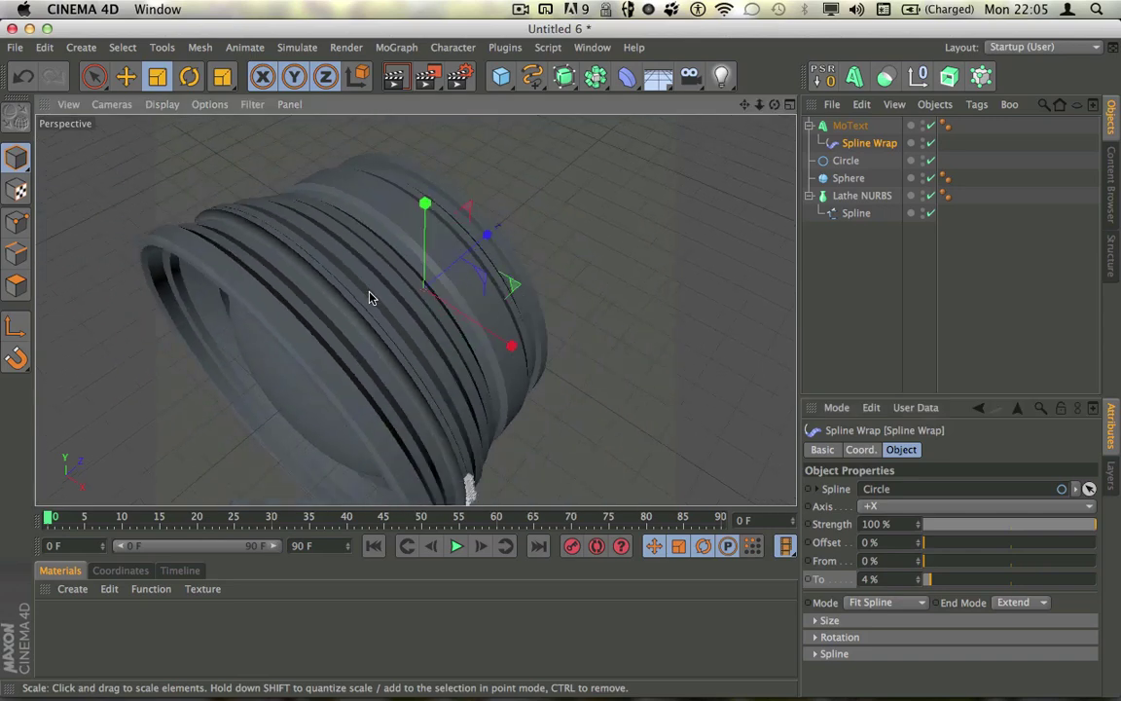
left_click_drag(369, 293, 212, 248, "alt")
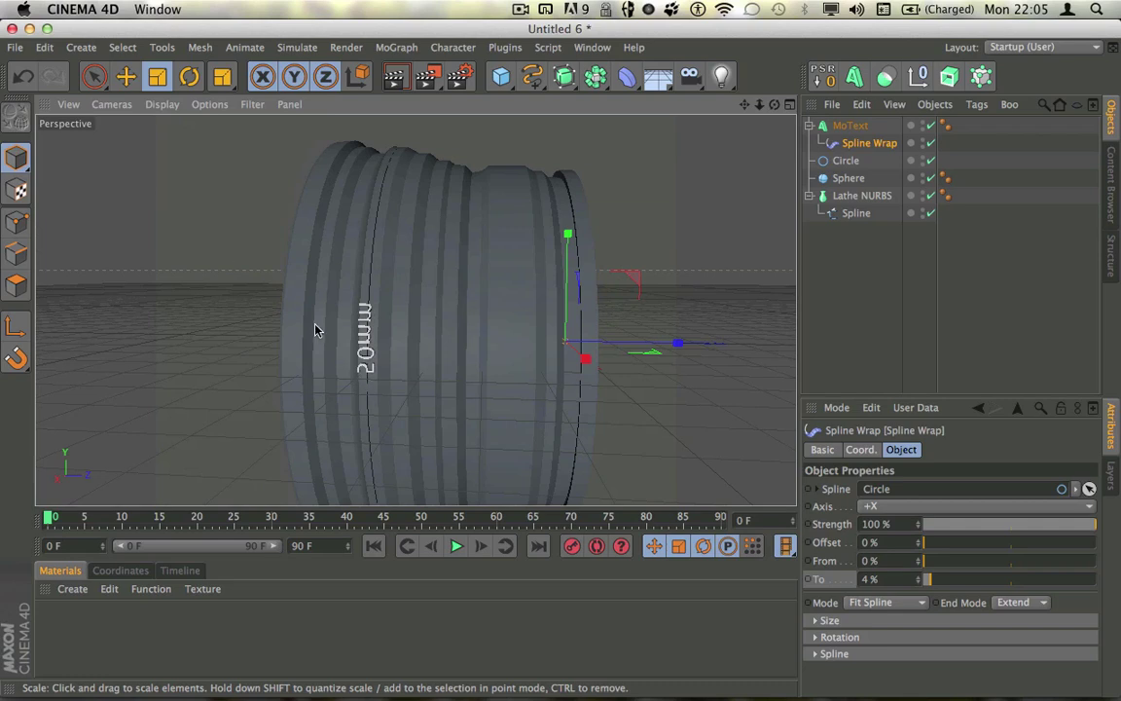
scroll(314, 330, "up", 4)
left_click_drag(942, 587, 927, 582)
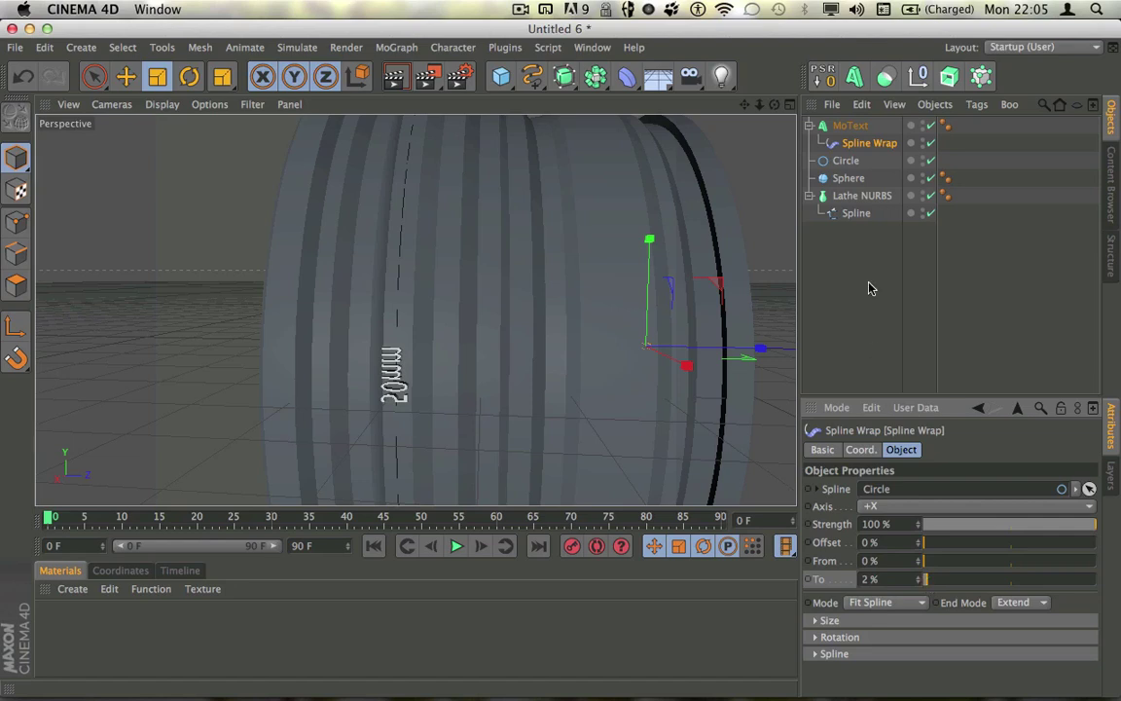
Scale the MoText down further so the 50mm lettering sits inside its ring, and clear the selection
left_click(850, 125)
key("t")
left_click_drag(440, 303, 175, 458)
left_click(811, 298)
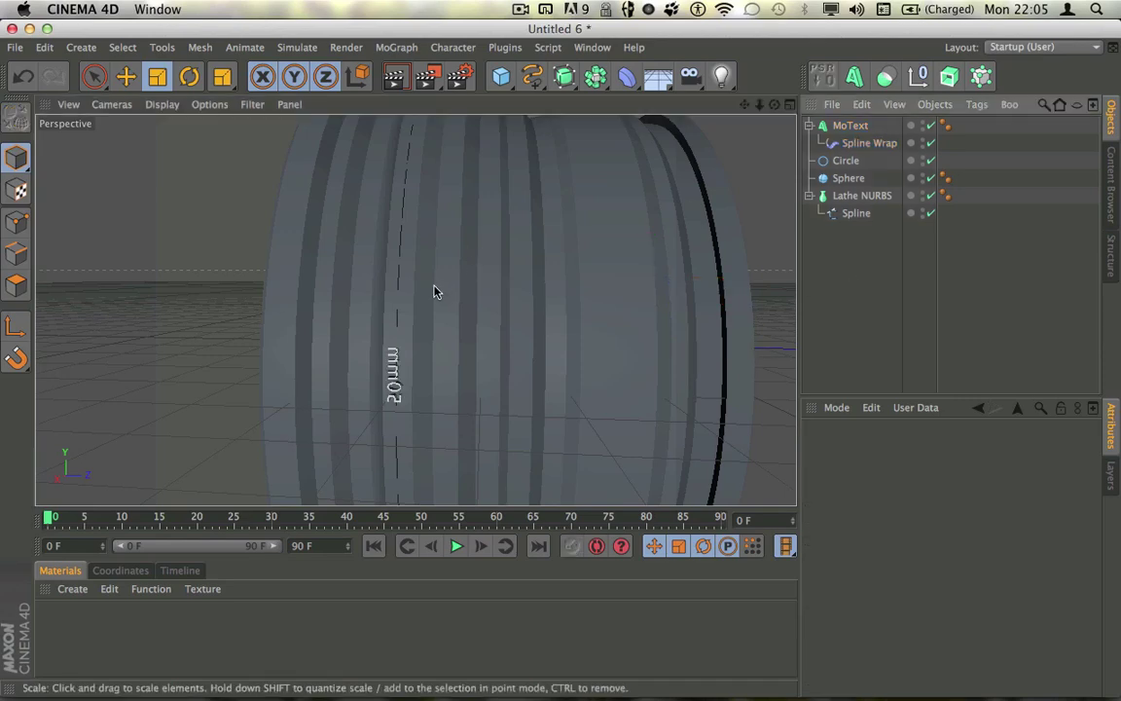
Try to rotate the MoText so the 50mm lettering lies flat against its ring, and undo the rotations
scroll(435, 292, "up", 4)
left_click_drag(471, 231, 584, 360, "alt")
left_click(850, 125)
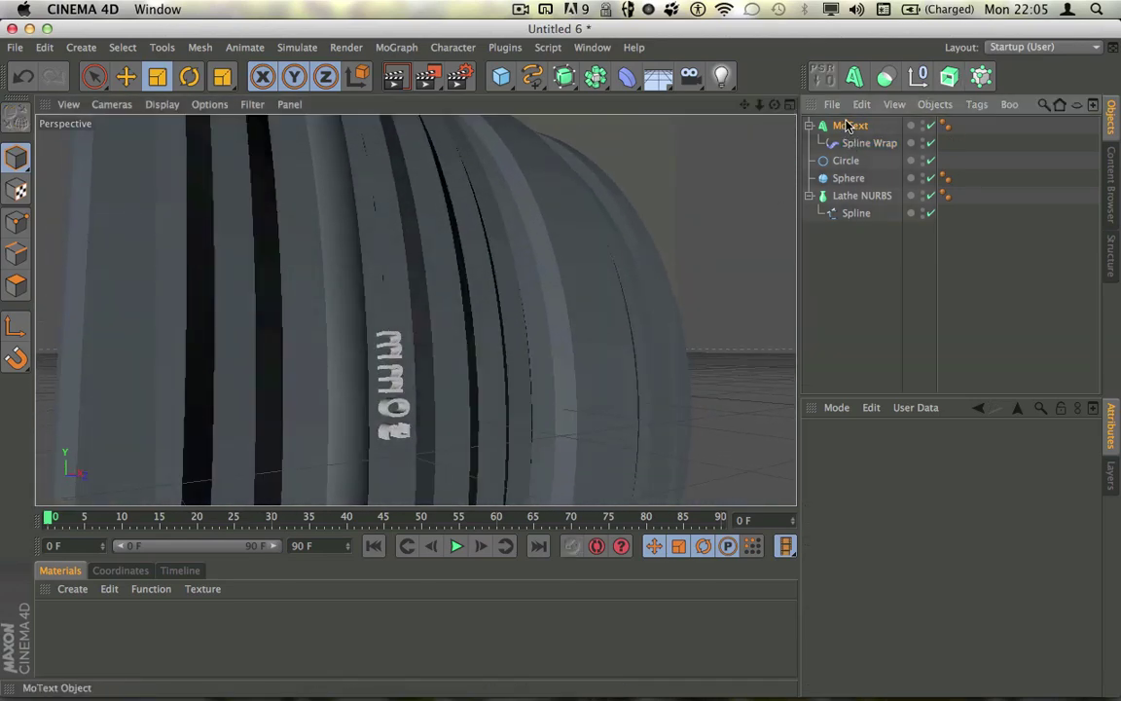
left_click(188, 77)
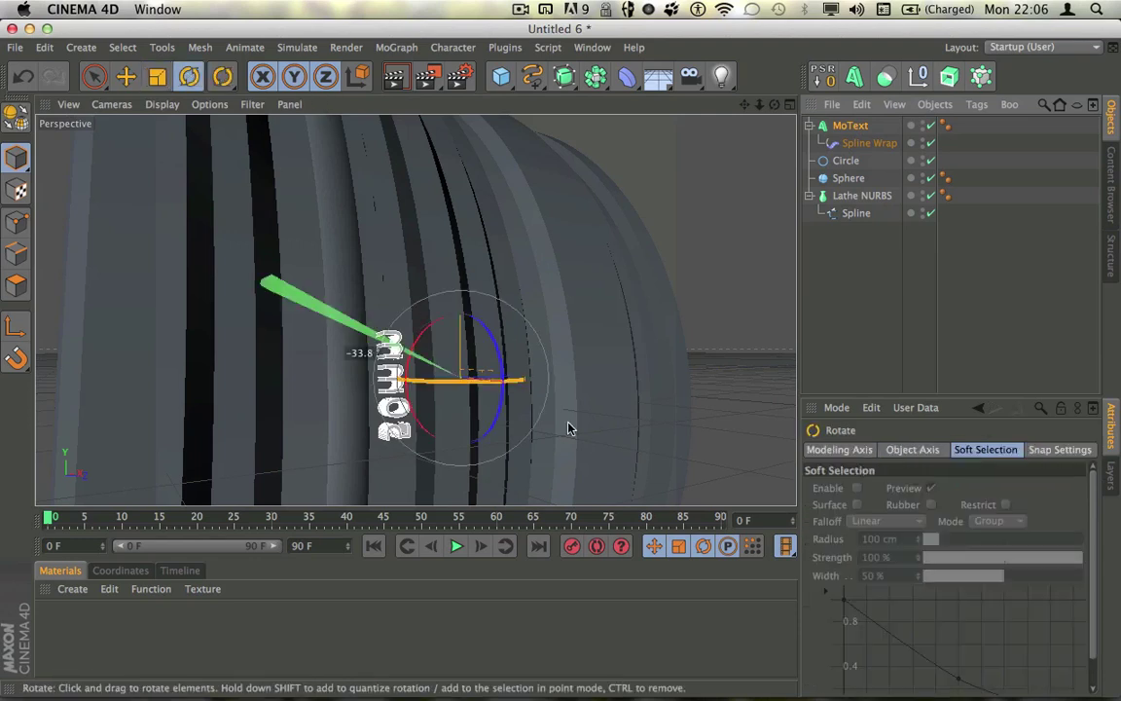
left_click_drag(493, 380, 270, 358)
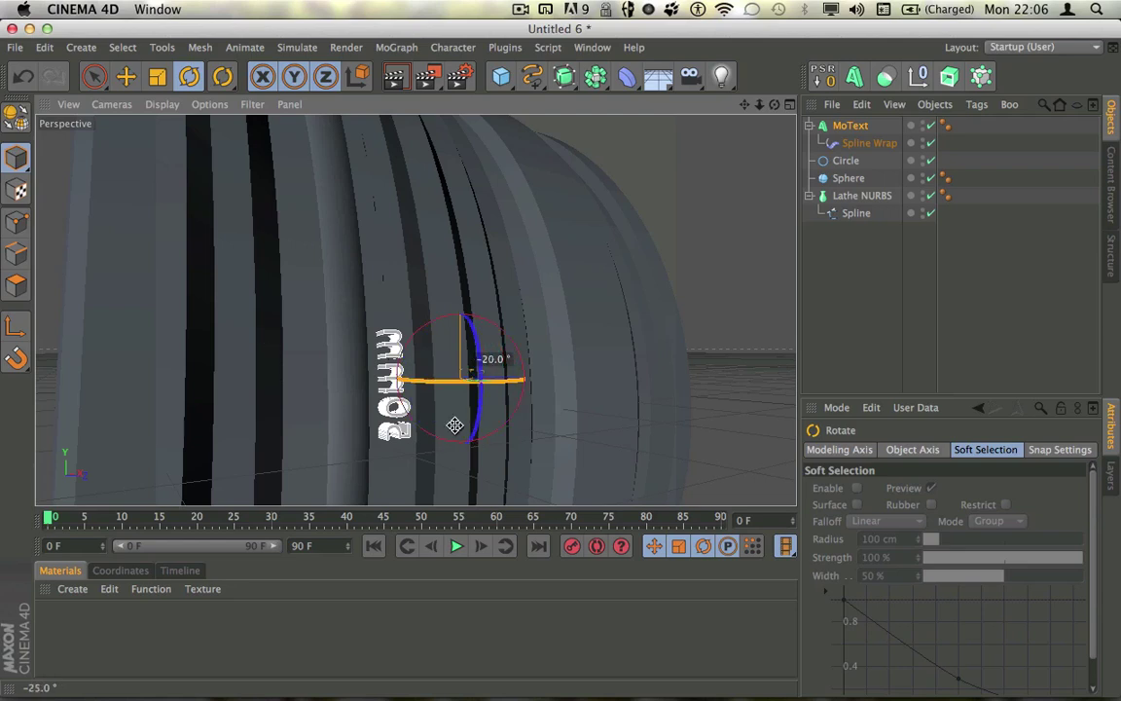
left_click_drag(504, 371, 479, 300)
key("super+z")
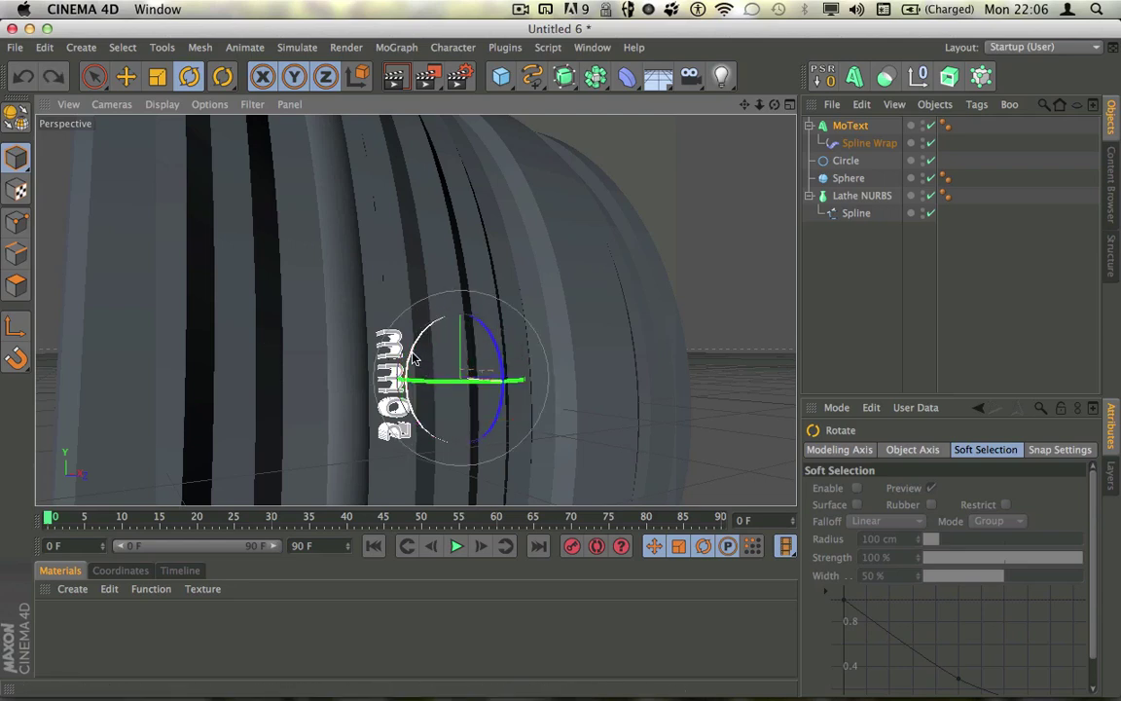
left_click_drag(420, 362, 473, 382)
key("super+z")
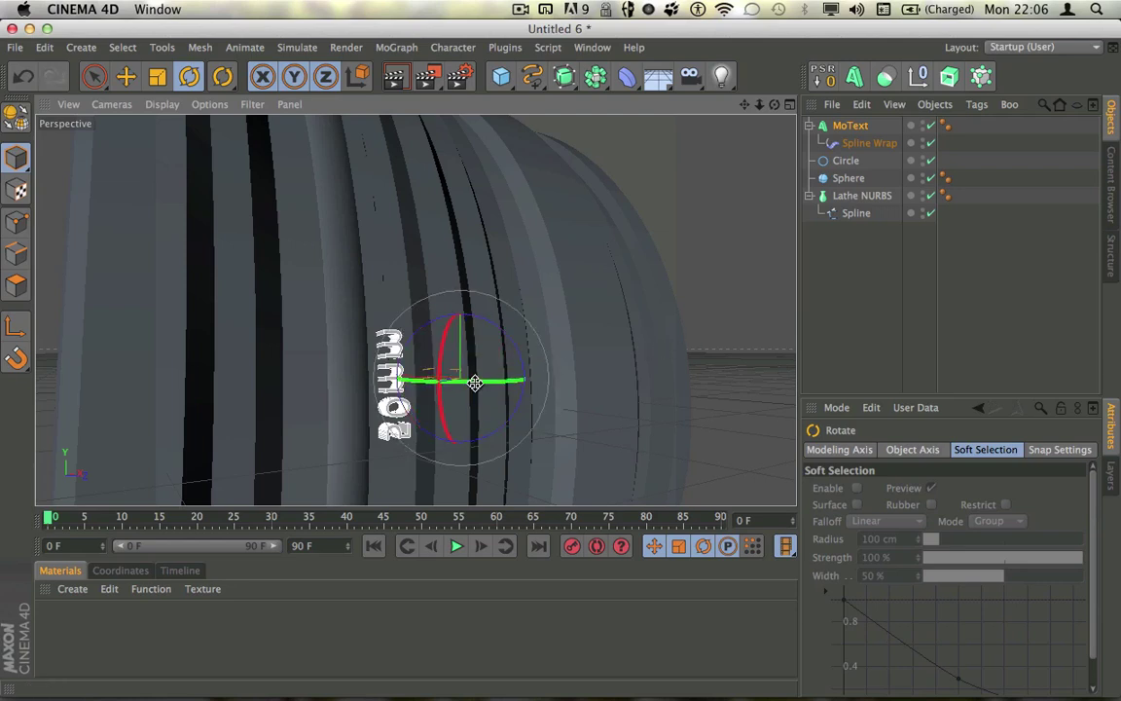
key("super+z")
Rotate the Spline Wrap until the 50mm lettering faces outward from the barrel, and clear the selection
left_click(869, 143)
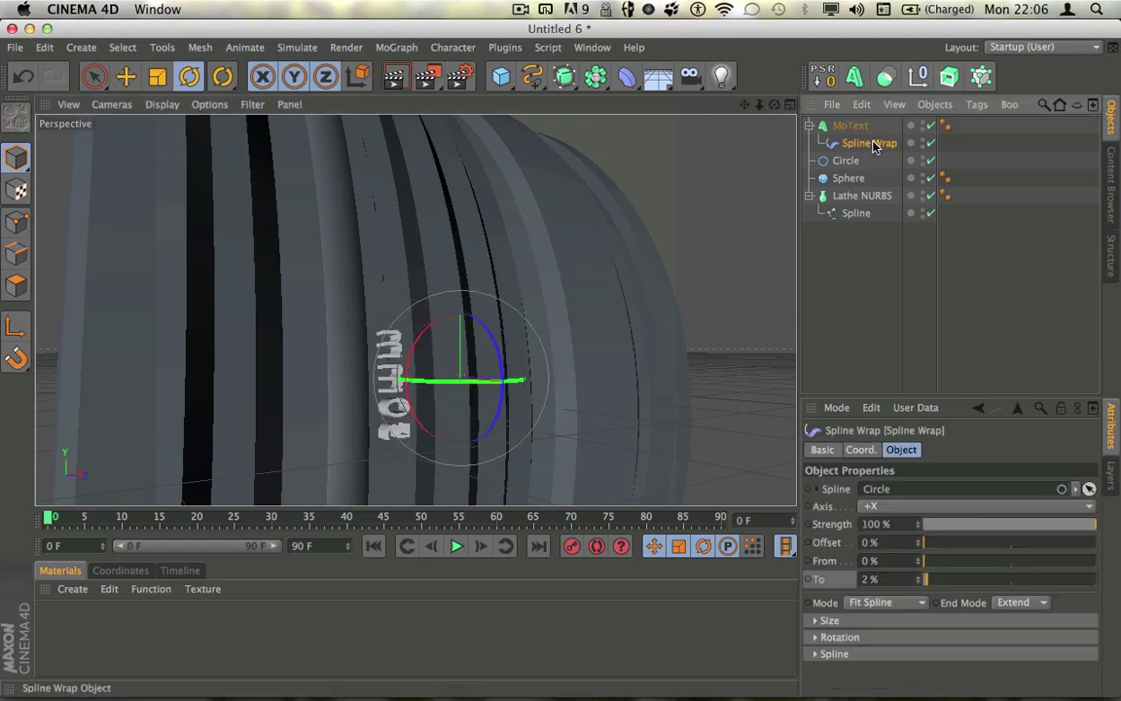
left_click_drag(513, 388, 758, 377)
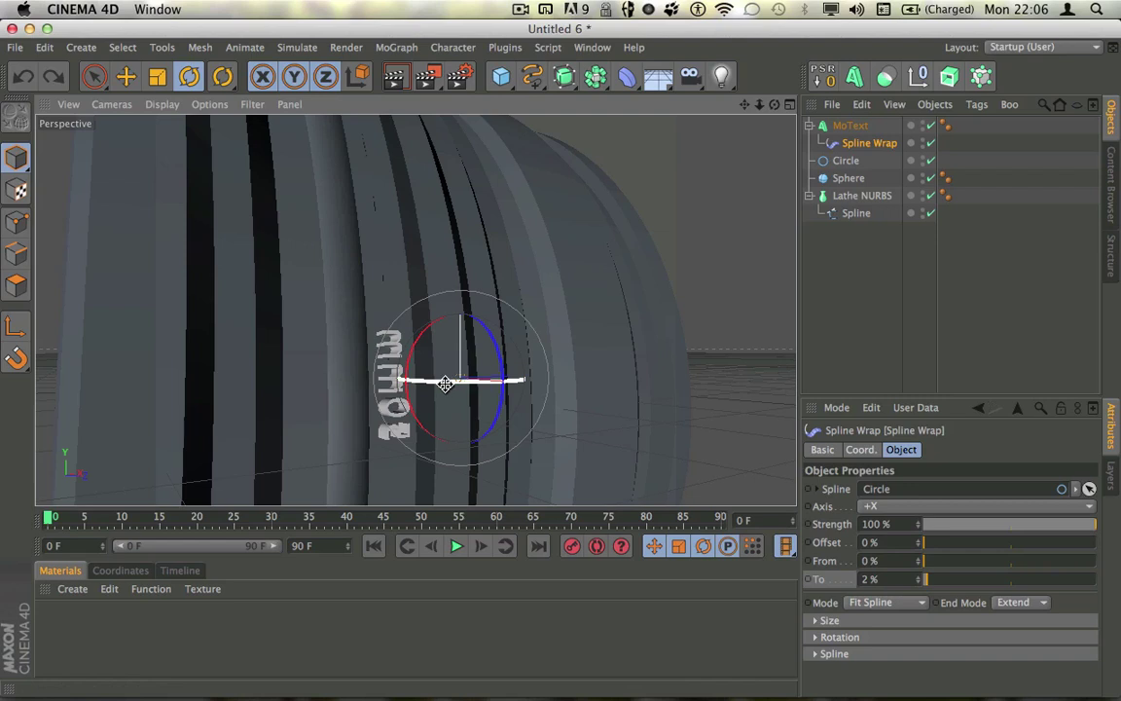
left_click_drag(420, 373, 535, 405)
left_click(831, 340)
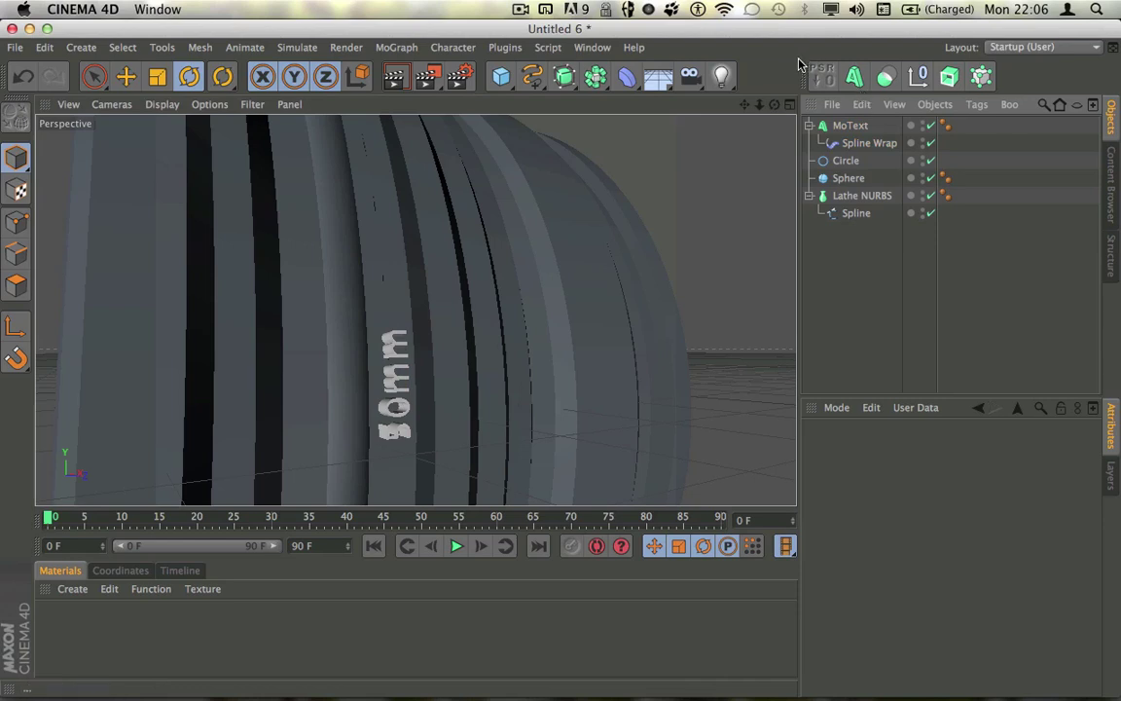
Reduce the circle's radius to 455 cm so the 50mm lettering sits closer to the barrel surface, and clear the selection
left_click(844, 133)
left_click(846, 161)
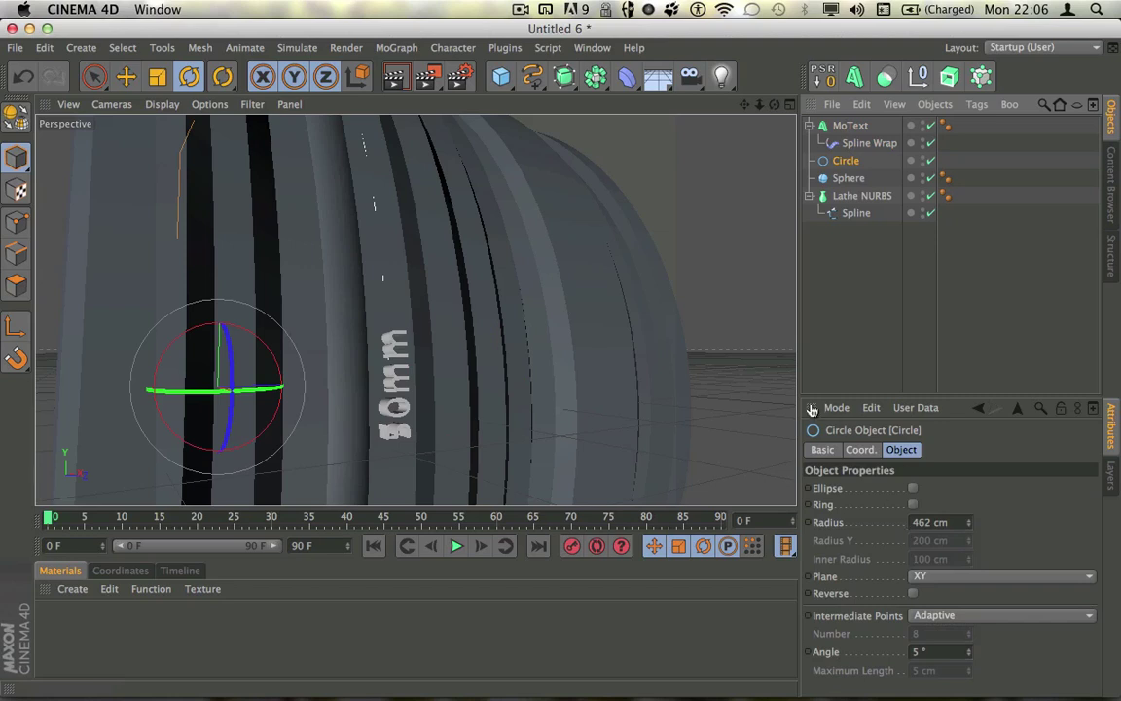
left_click(971, 527)
left_click(971, 527)
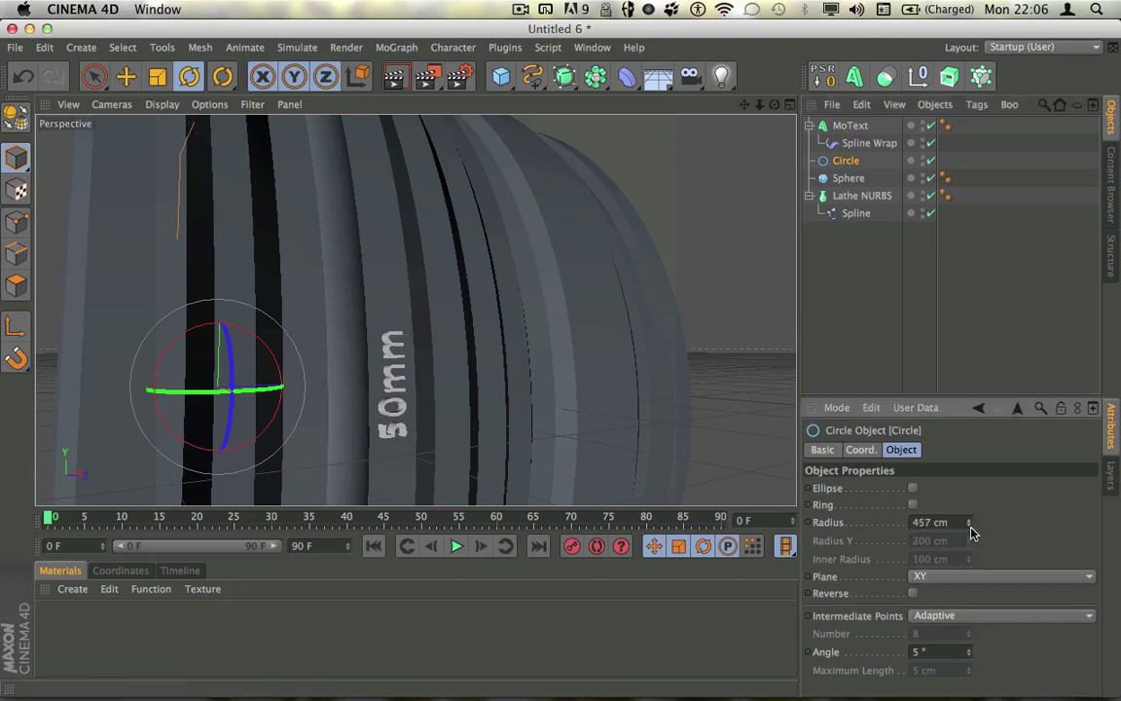
left_click(971, 527)
left_click(971, 528)
left_click(971, 528)
left_click(971, 523)
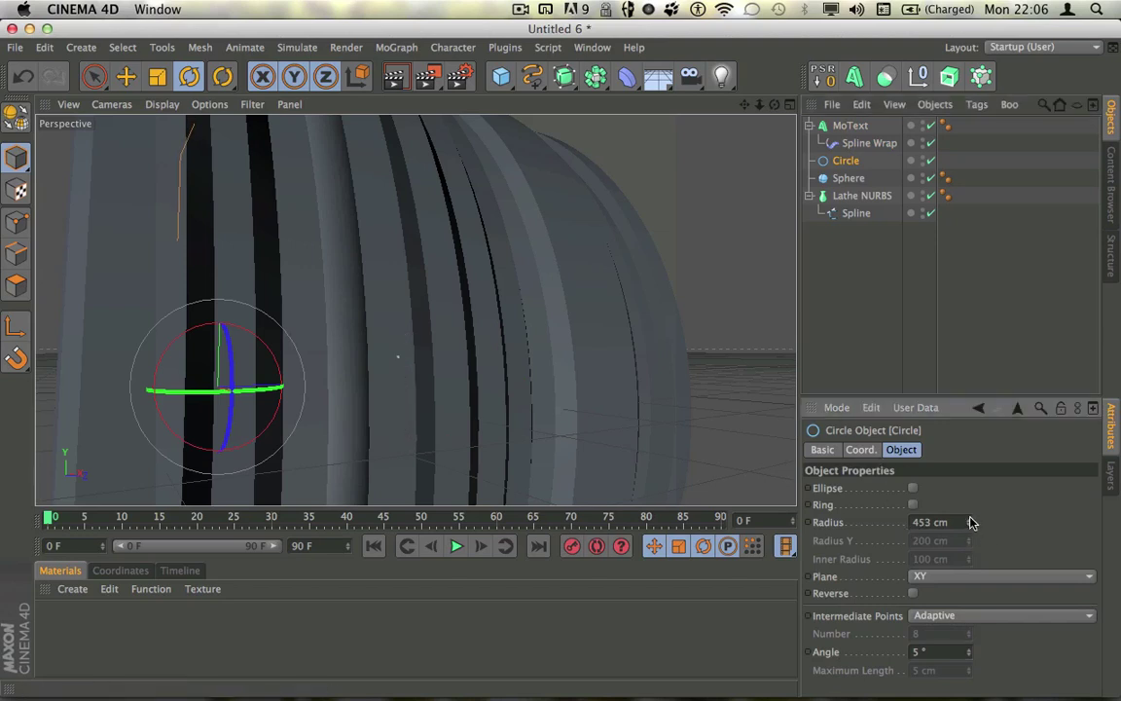
left_click(906, 301)
Set the Spline Wrap's Offset to 15% to shift the 50mm lettering around the barrel
left_click_drag(560, 337, 491, 421, "alt")
scroll(546, 336, "down", 5)
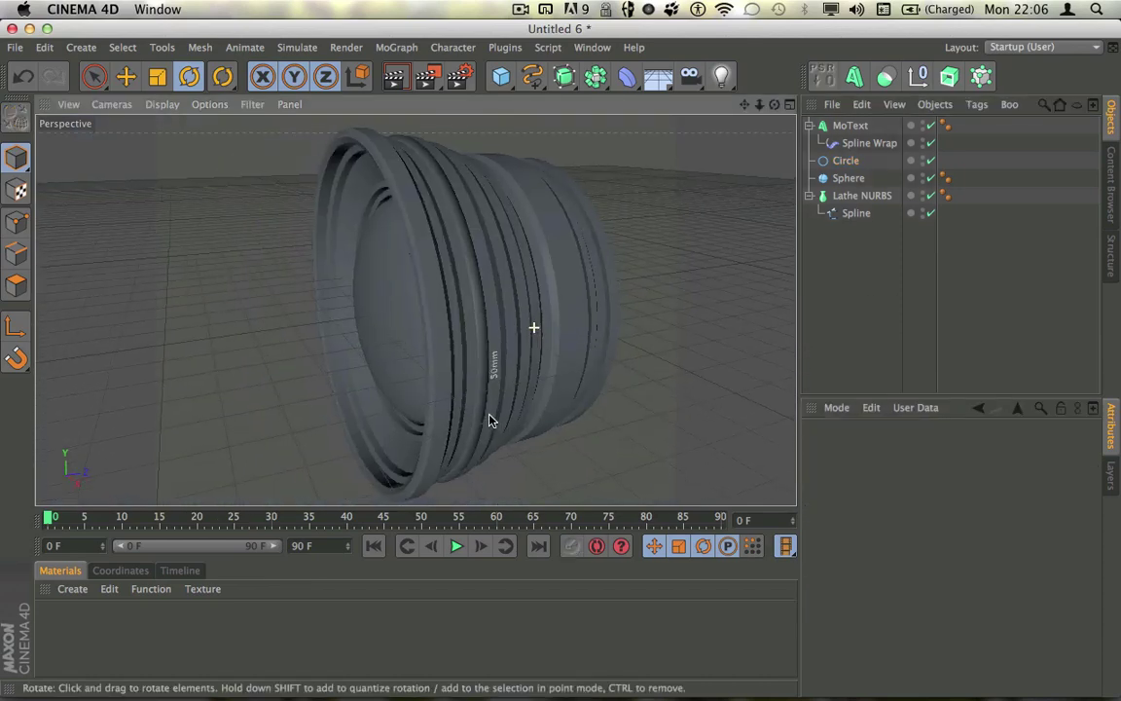
left_click(862, 143)
left_click_drag(959, 550, 952, 545)
Hide the circle spline in the viewport and clear the selection
left_click_drag(626, 309, 380, 278, "alt")
scroll(484, 292, "up", 4)
middle_click_drag(483, 288, 496, 317, "alt")
left_click_drag(506, 281, 959, 233, "alt")
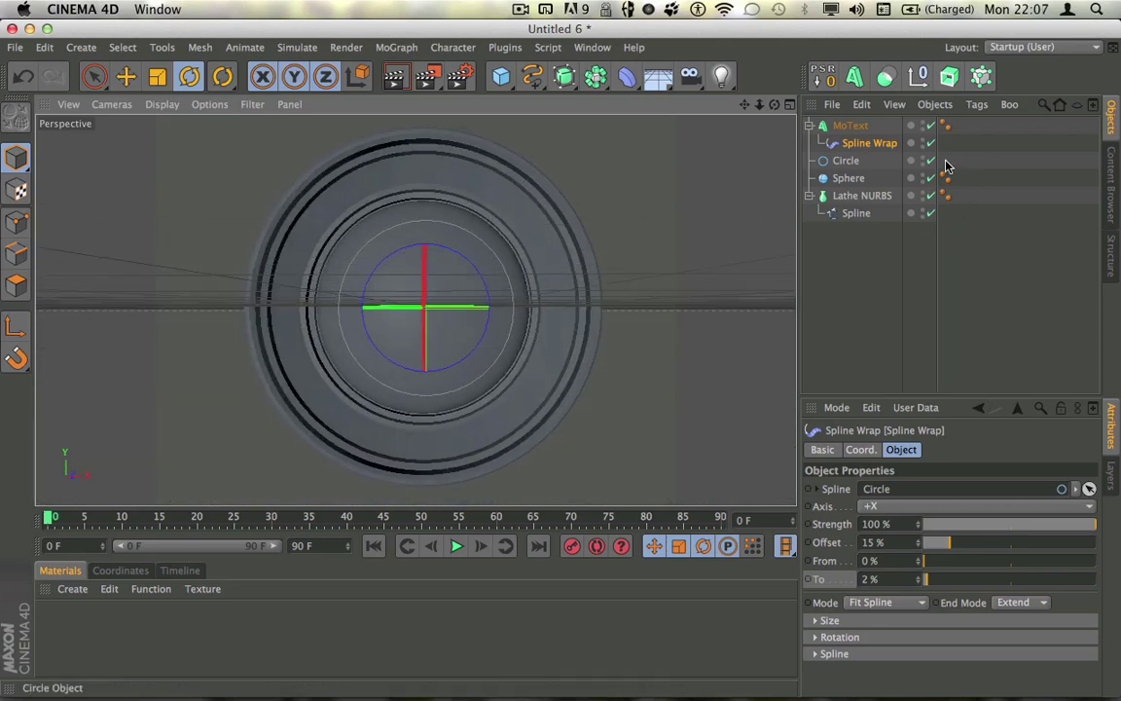
left_click(895, 255)
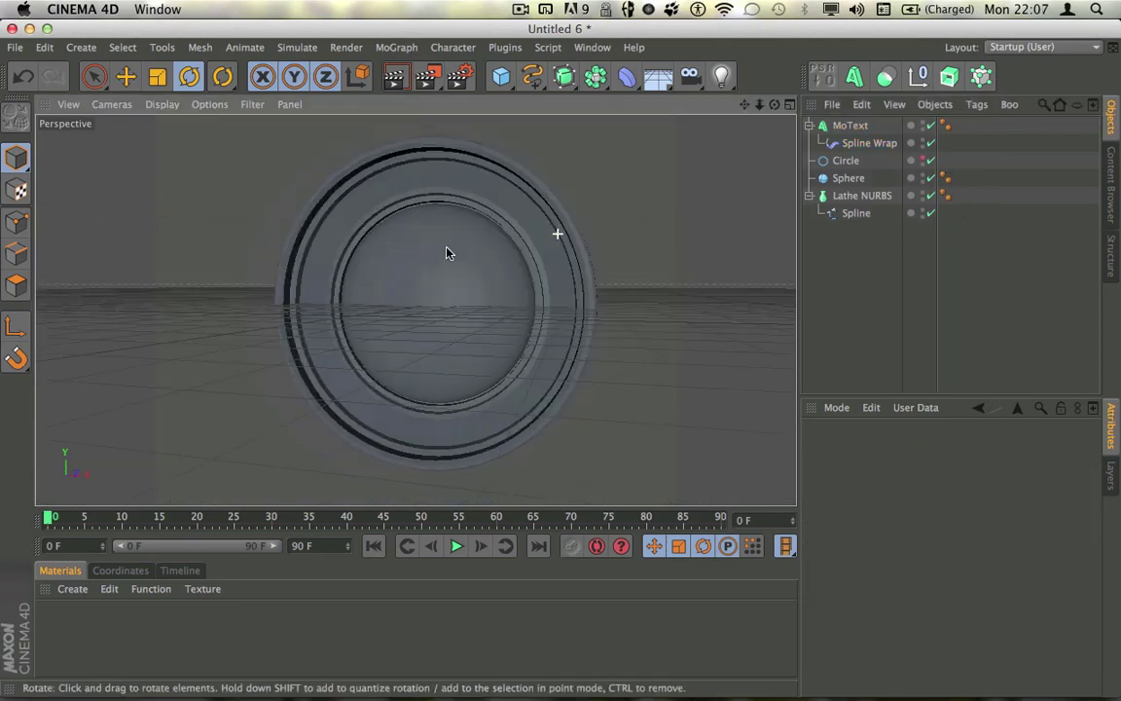
Add a Cloner object and a Boole object to the scene for cutting details into the rear of the barrel
left_click_drag(448, 248, 755, 255, "alt")
left_click_drag(467, 326, 738, 314, "alt")
left_click_drag(569, 305, 533, 289, "alt")
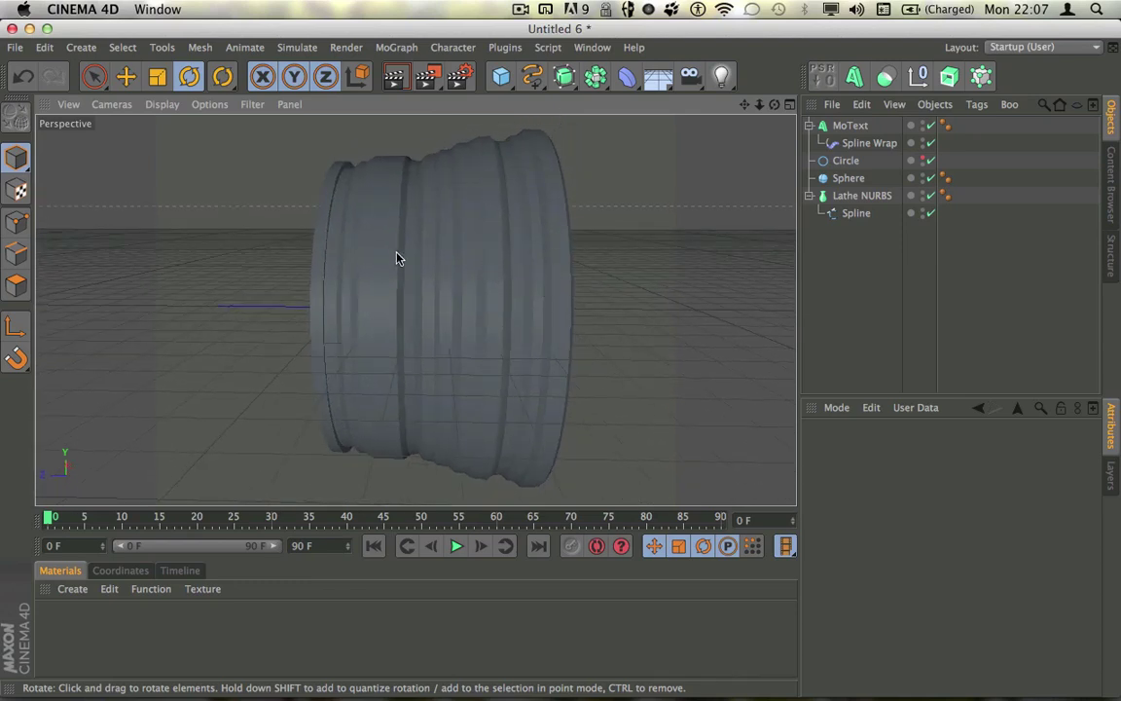
left_click_drag(398, 254, 382, 259, "alt")
left_click(849, 126)
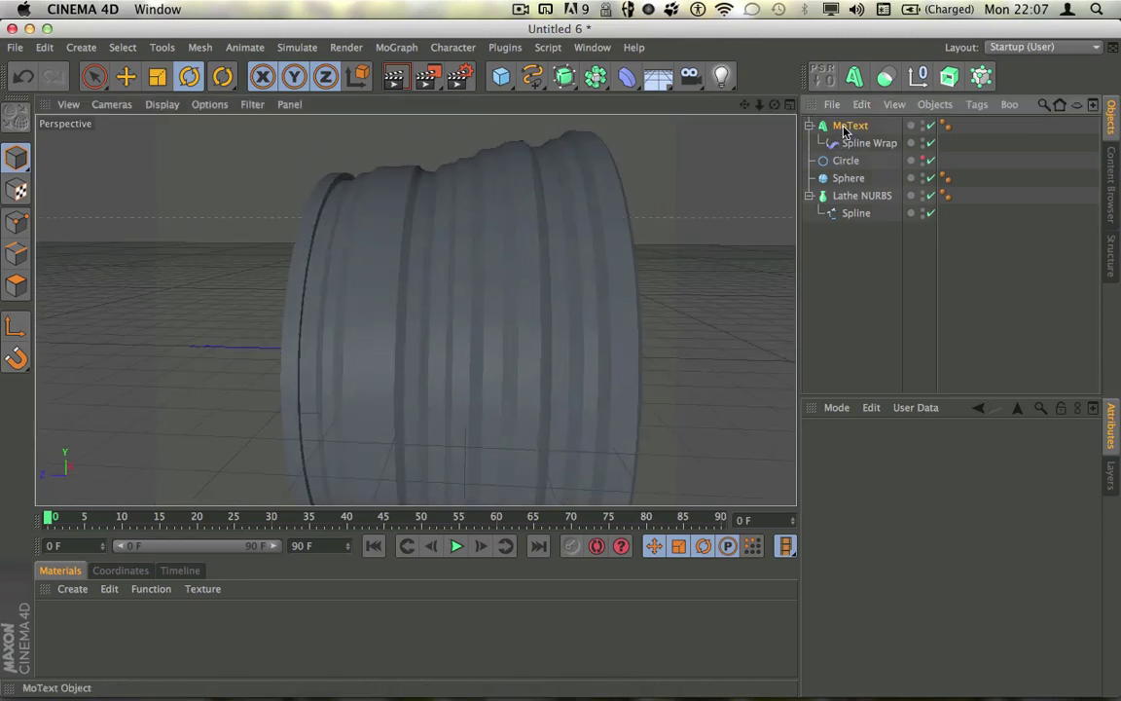
left_click(846, 162)
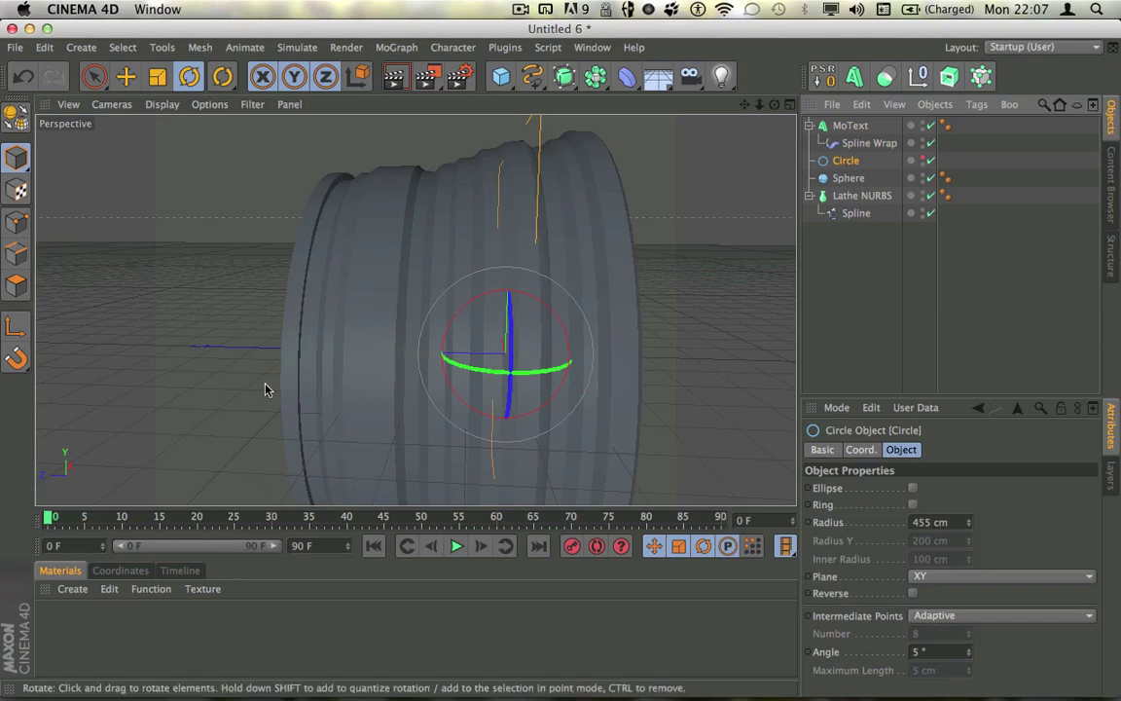
left_click(981, 77)
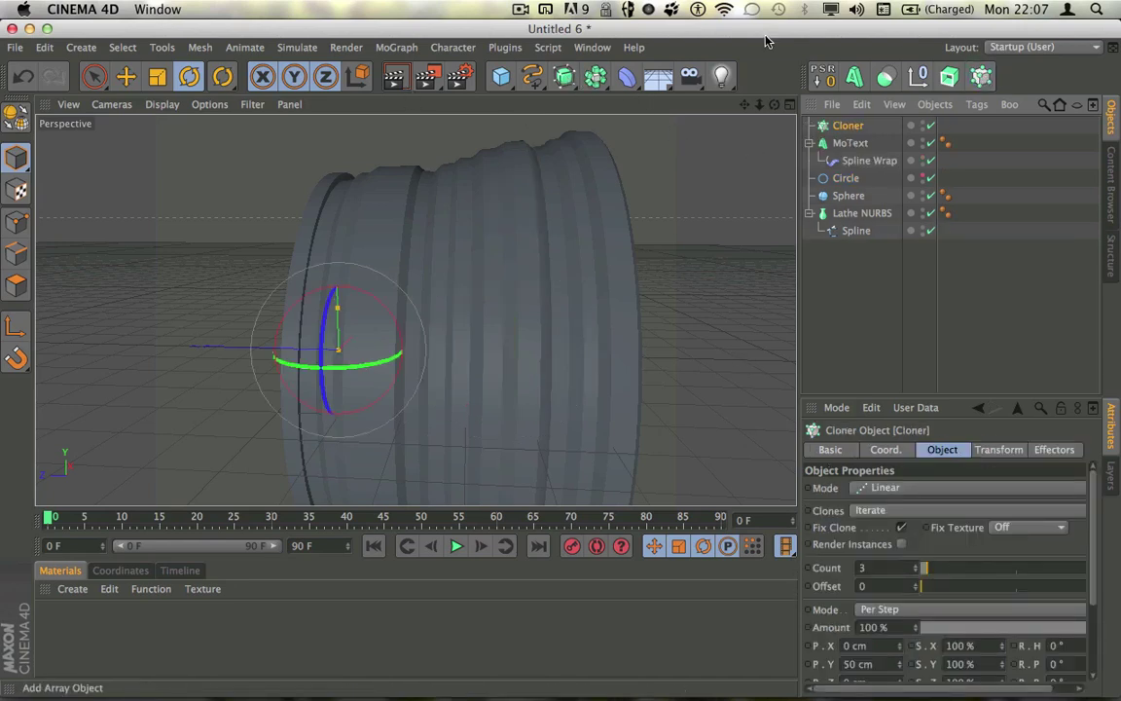
left_click(888, 72)
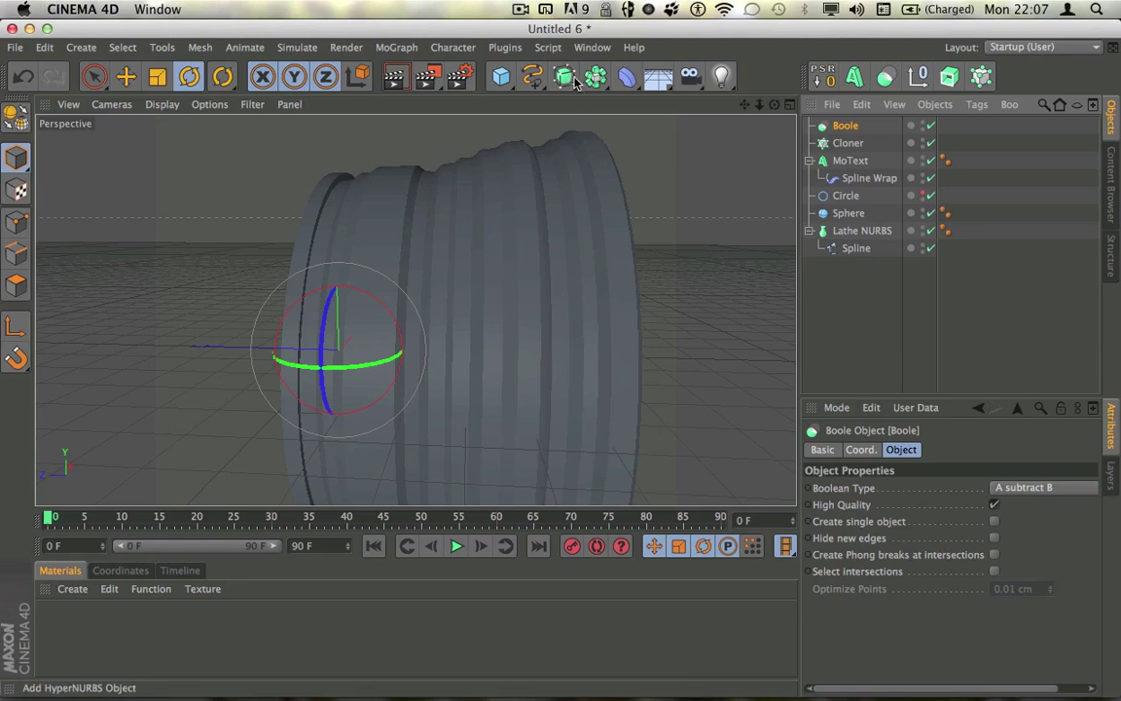
Add a cube and make it a child of the Cloner
mouse_move(562, 83)
left_mouse_down()
mouse_move(908, 249)
mouse_move(551, 102)
left_mouse_up()
left_click(501, 77)
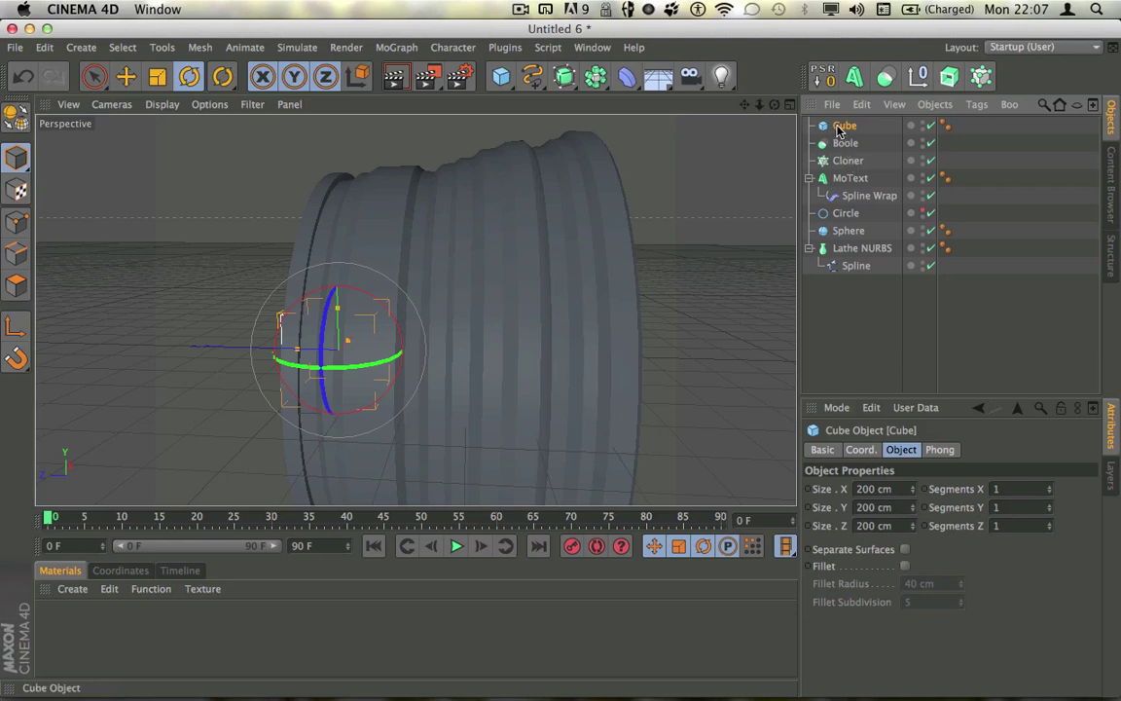
left_click_drag(837, 165, 839, 163)
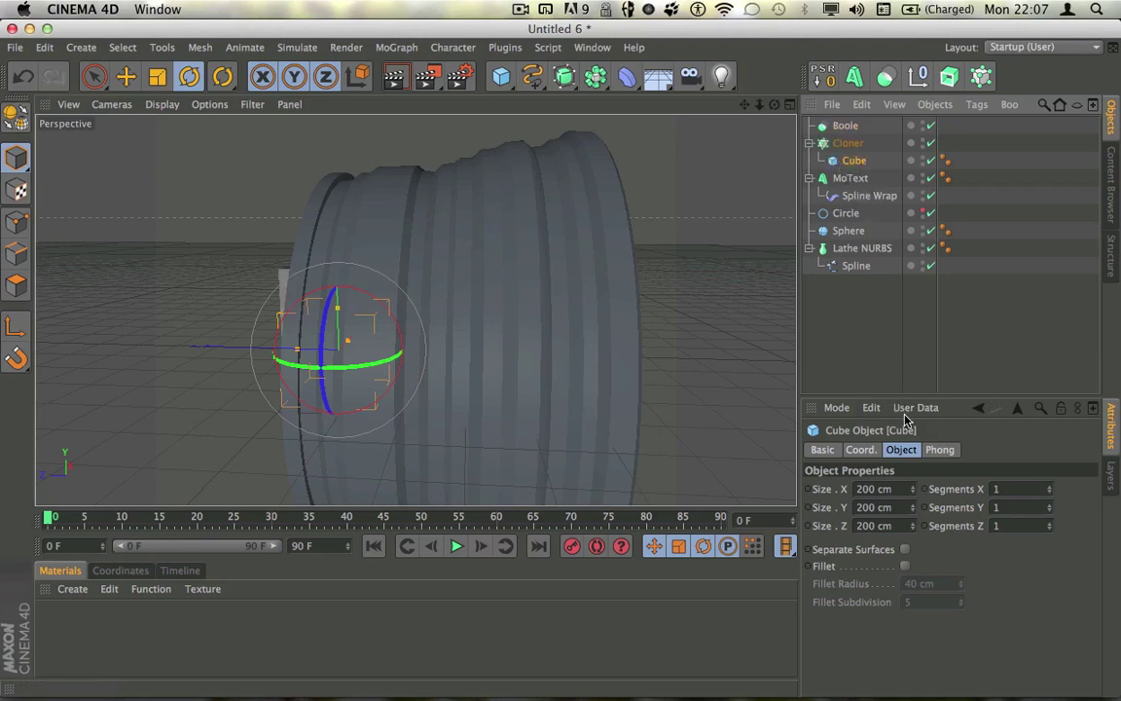
Set the Cloner's mode to Radial
left_click(847, 143)
left_click(901, 486)
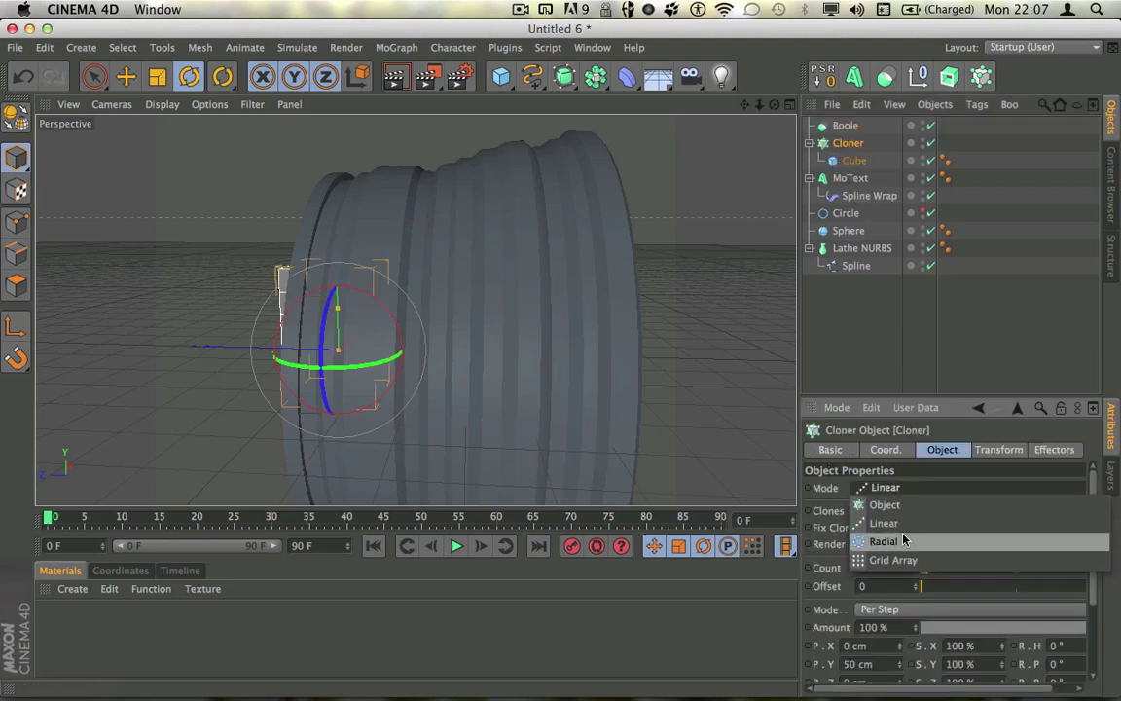
left_click(866, 541)
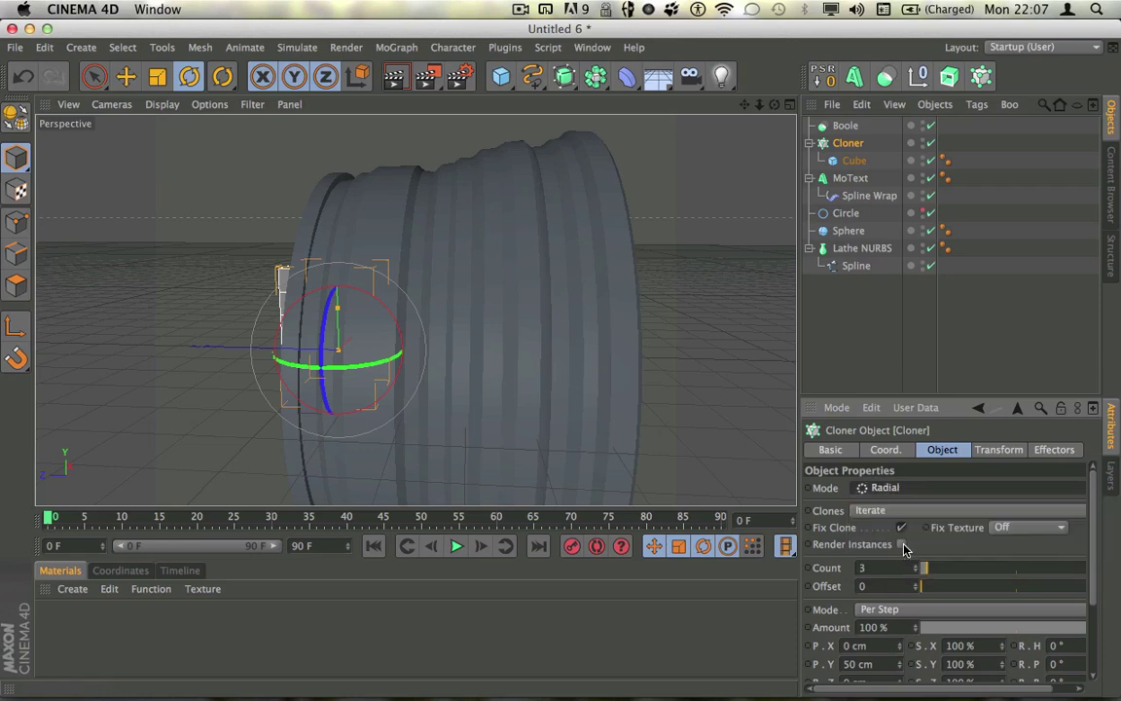
left_click(852, 331)
left_click(843, 146)
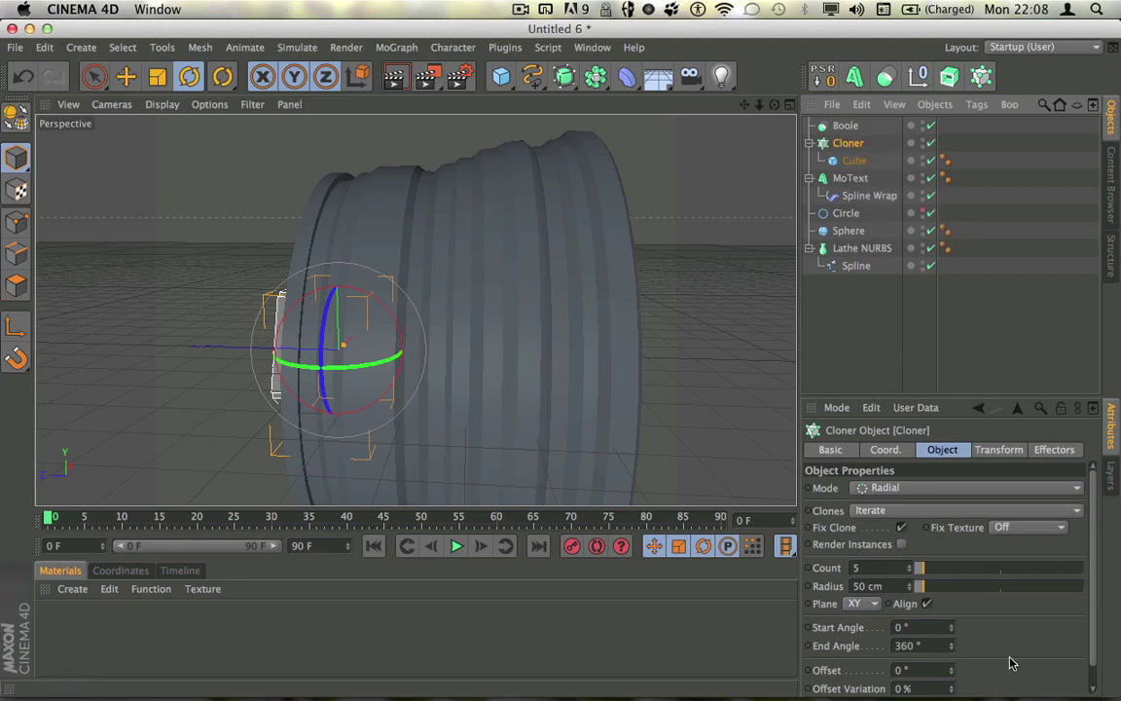
Scale the cloned cube down uniformly to 29.6 cm and set the Cloner's radius to 428 cm
left_click(854, 160)
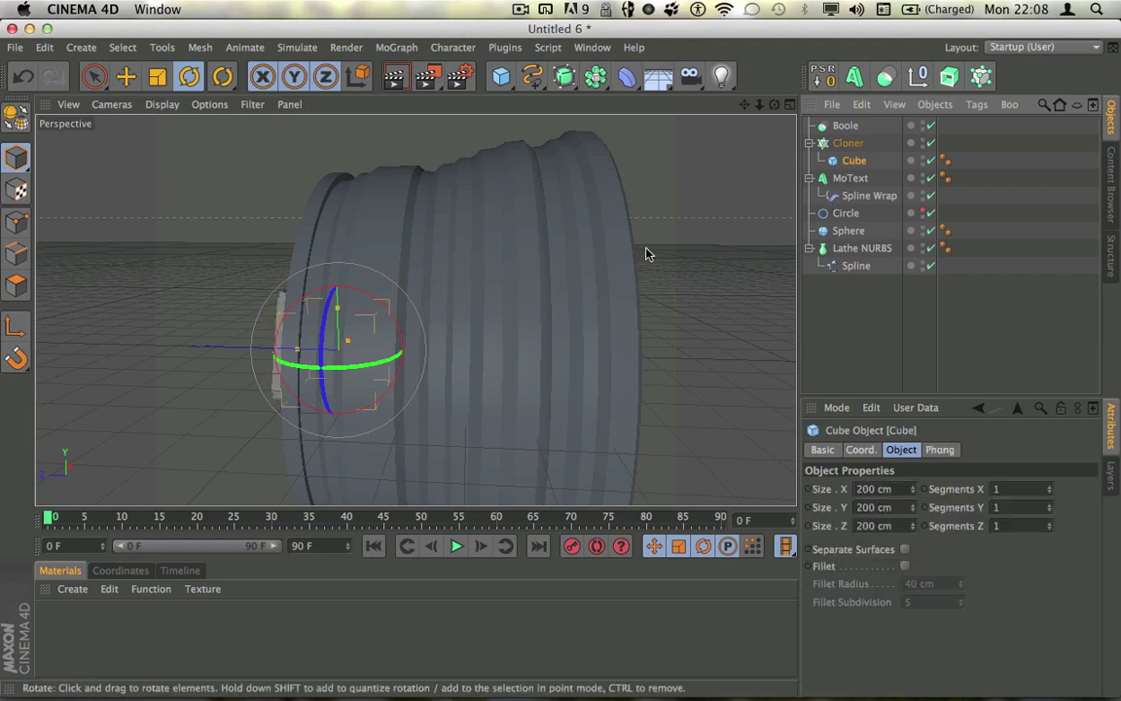
left_click(157, 77)
left_click_drag(149, 400, 24, 492)
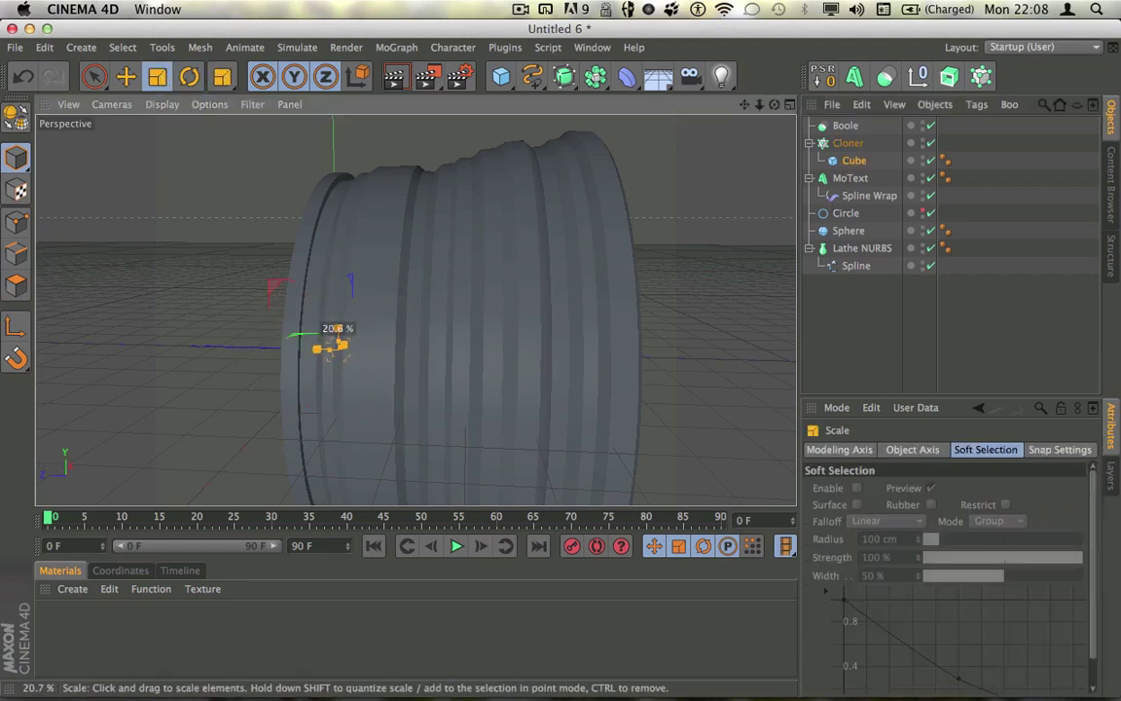
left_click(837, 145)
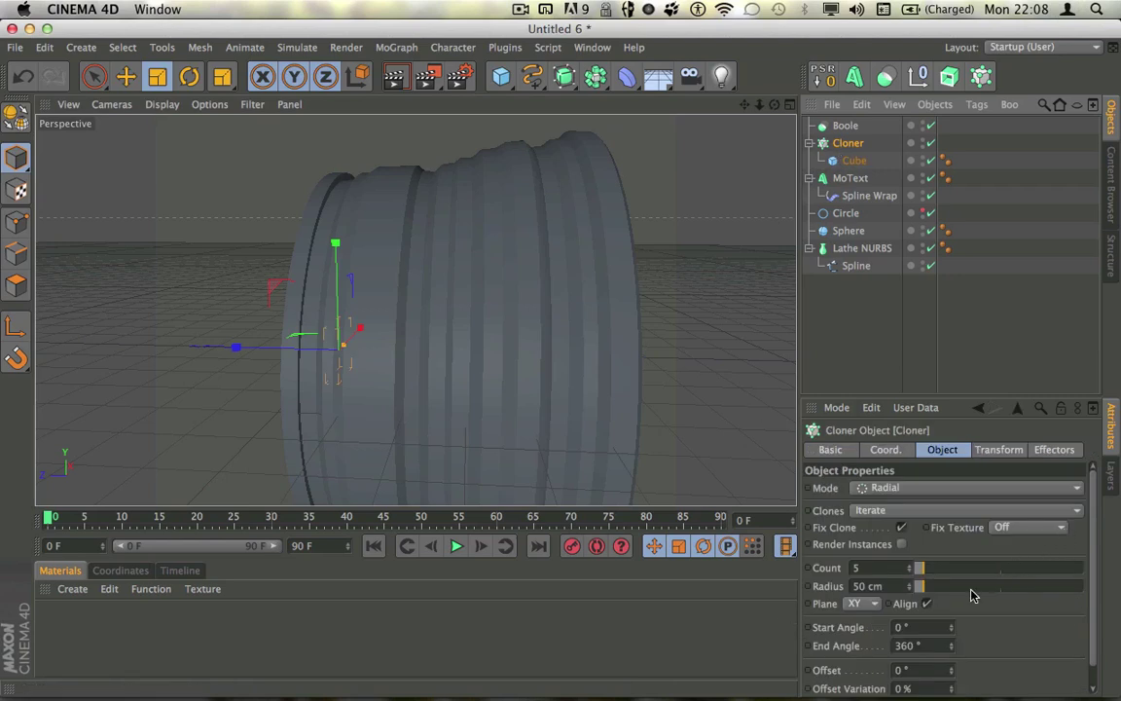
left_click_drag(971, 594, 989, 590)
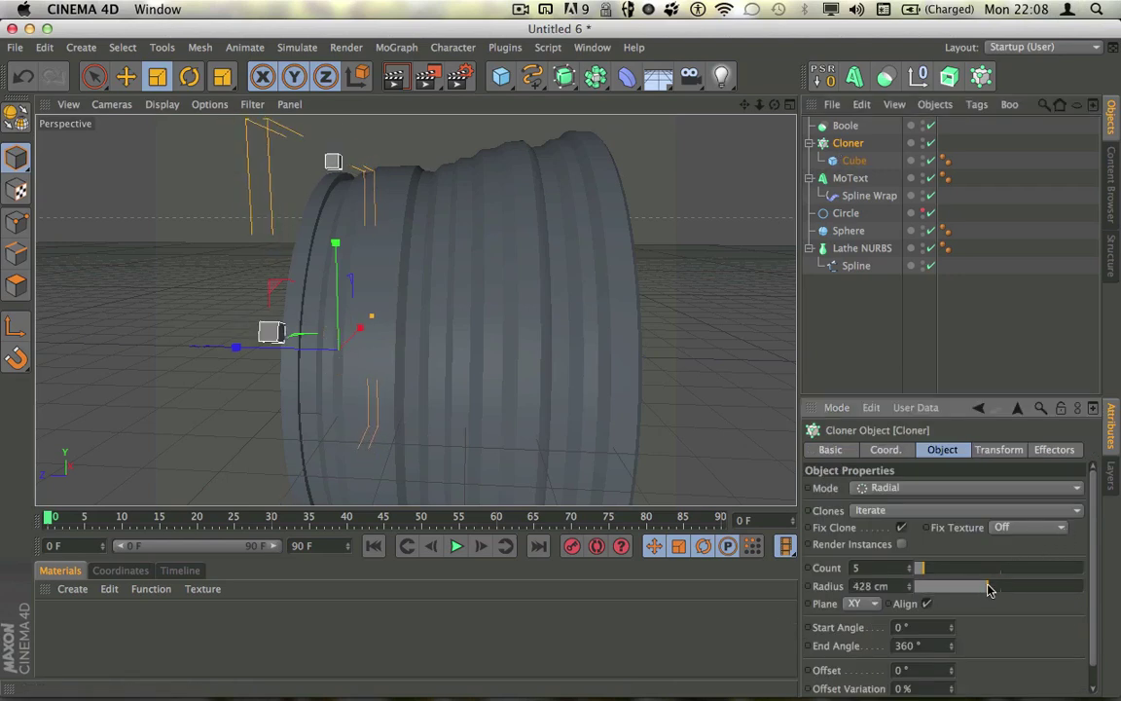
Scale the cloned cube down further to about 10.2 cm on all sides
left_click(852, 161)
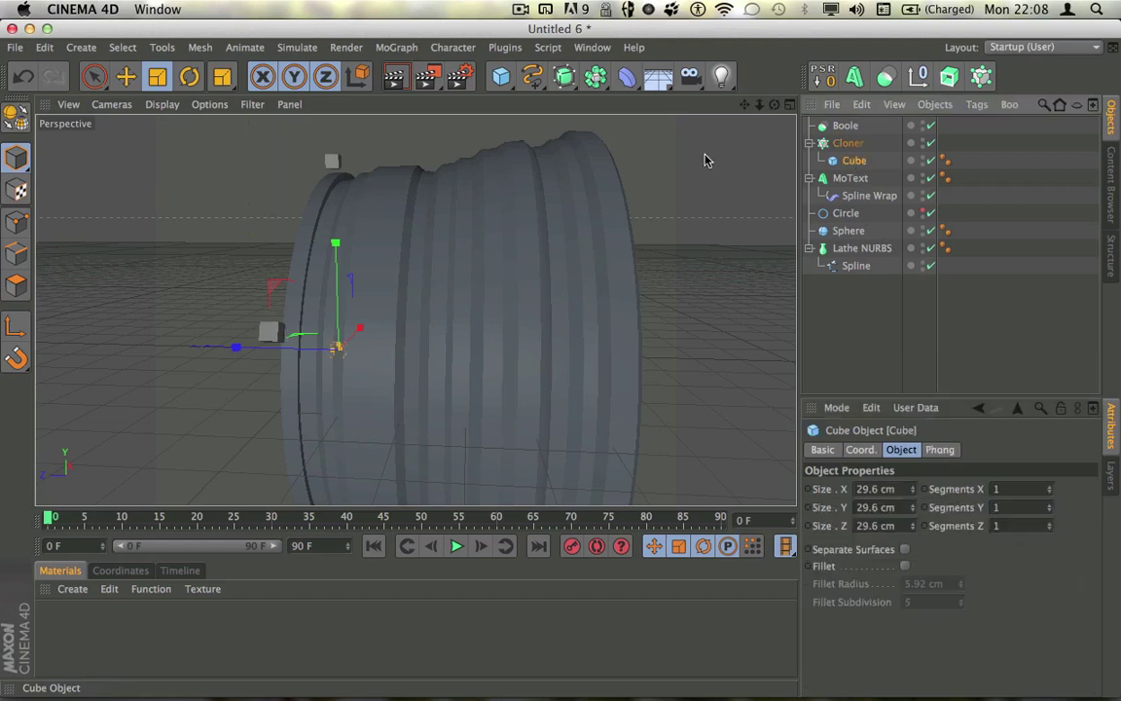
left_click_drag(616, 186, 205, 419)
left_click(124, 78)
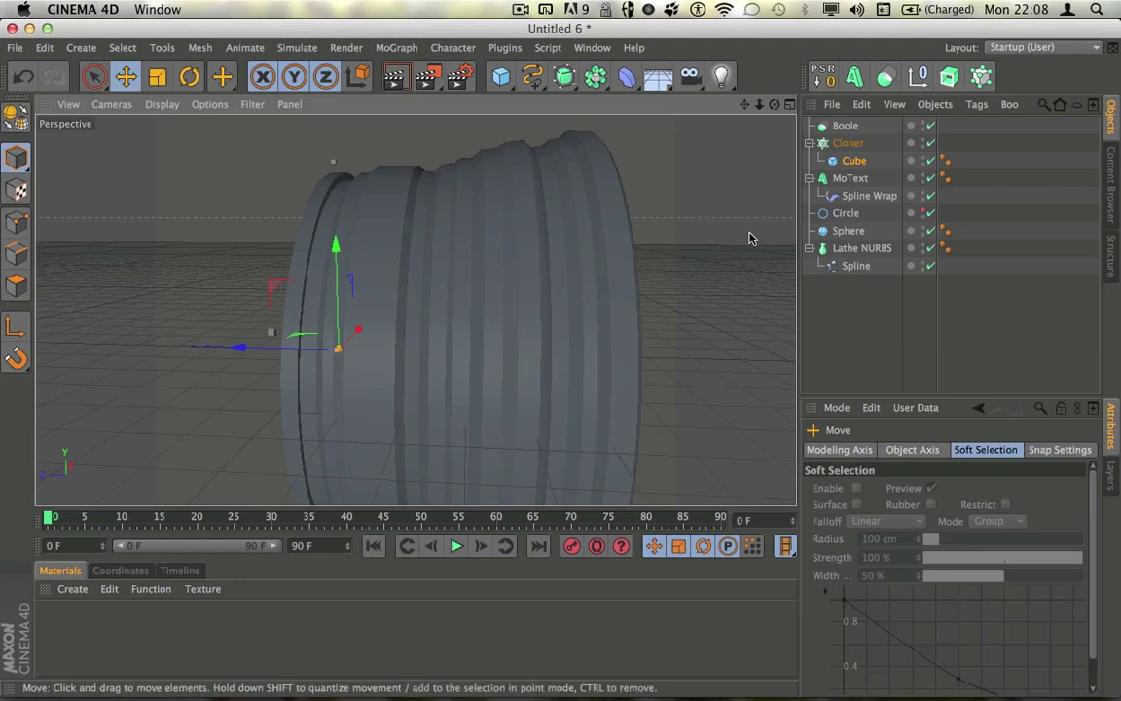
left_click(843, 160)
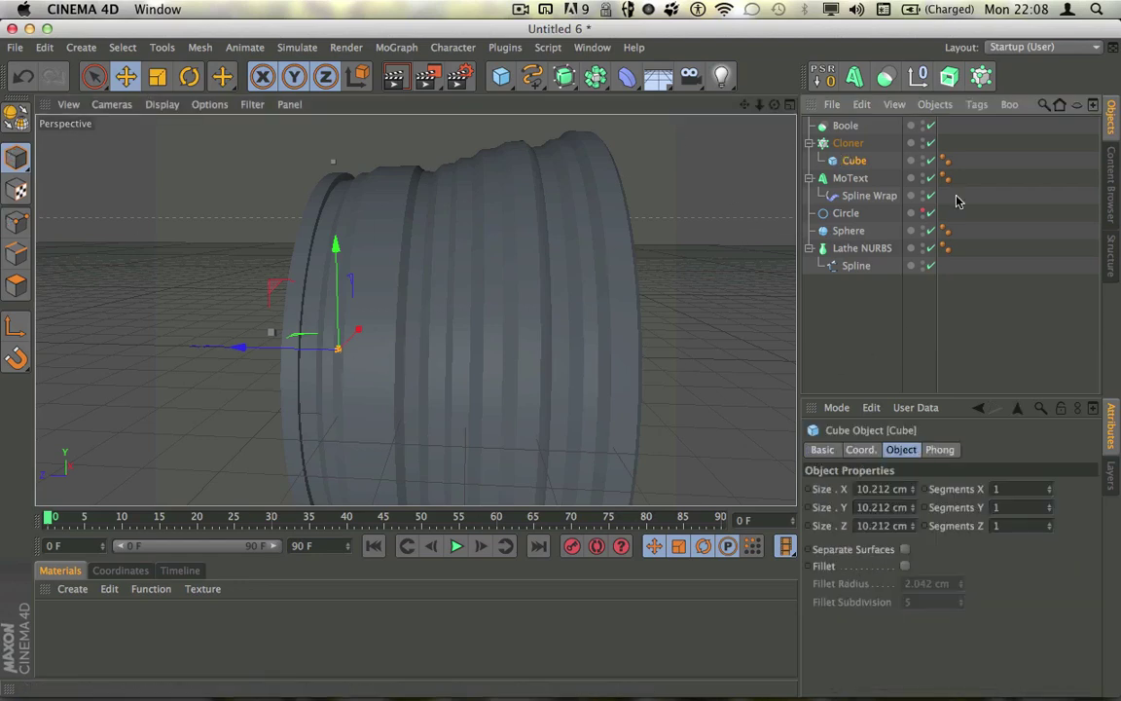
Lengthen the cube to 144.212 cm along Z, then collapse the Cloner's hierarchy and select the Cloner
left_click(843, 143)
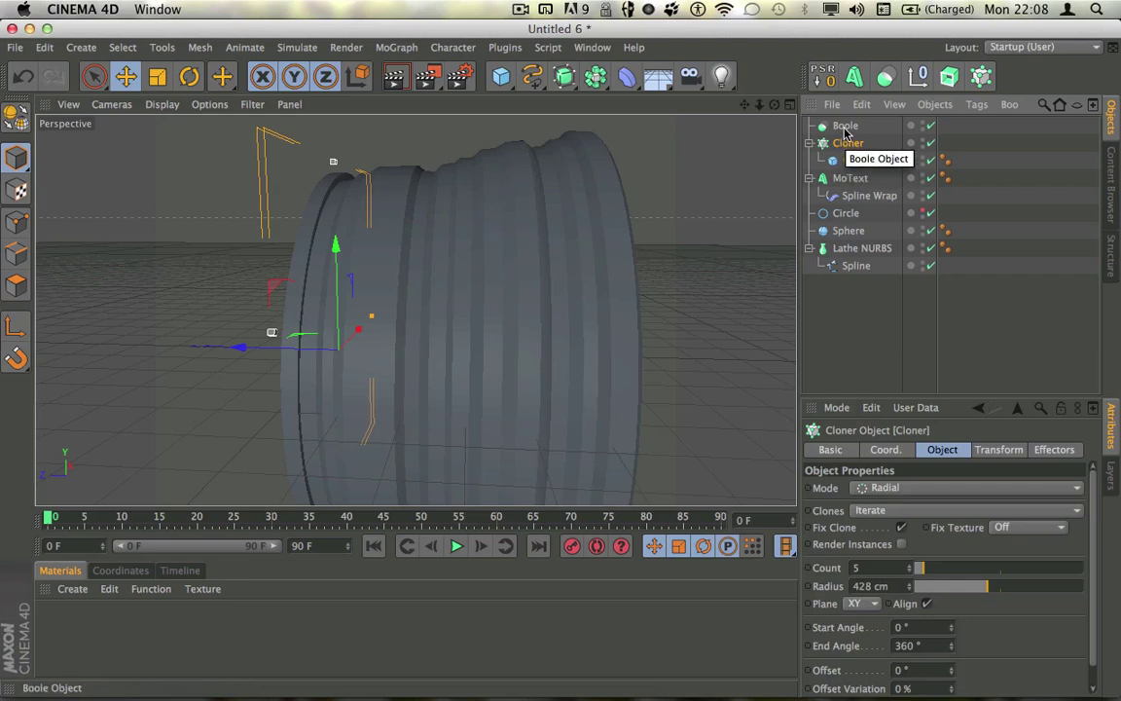
left_click(853, 162)
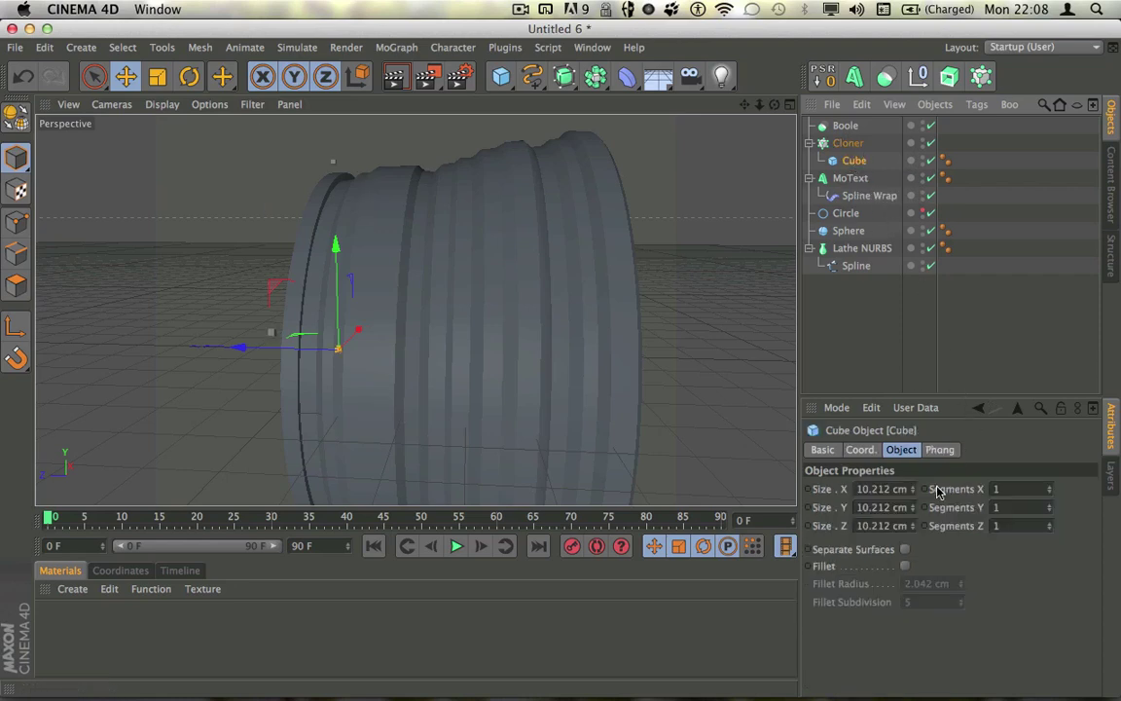
left_click_drag(913, 527, 935, 527)
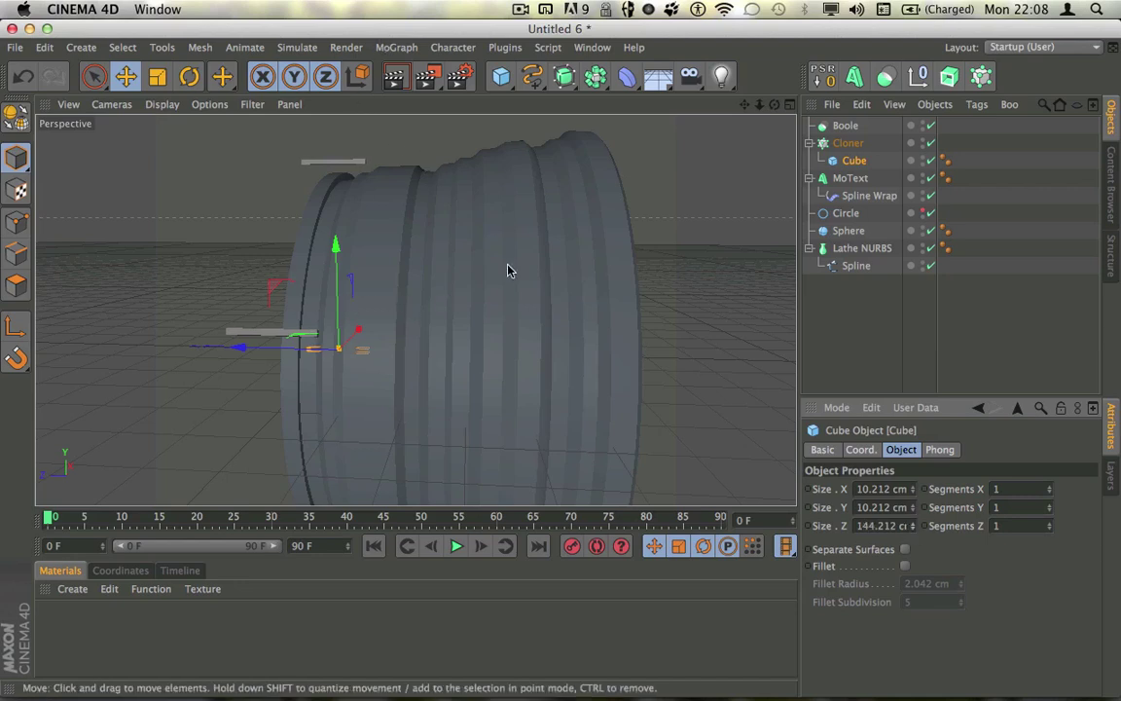
left_click(810, 143)
left_click(845, 144)
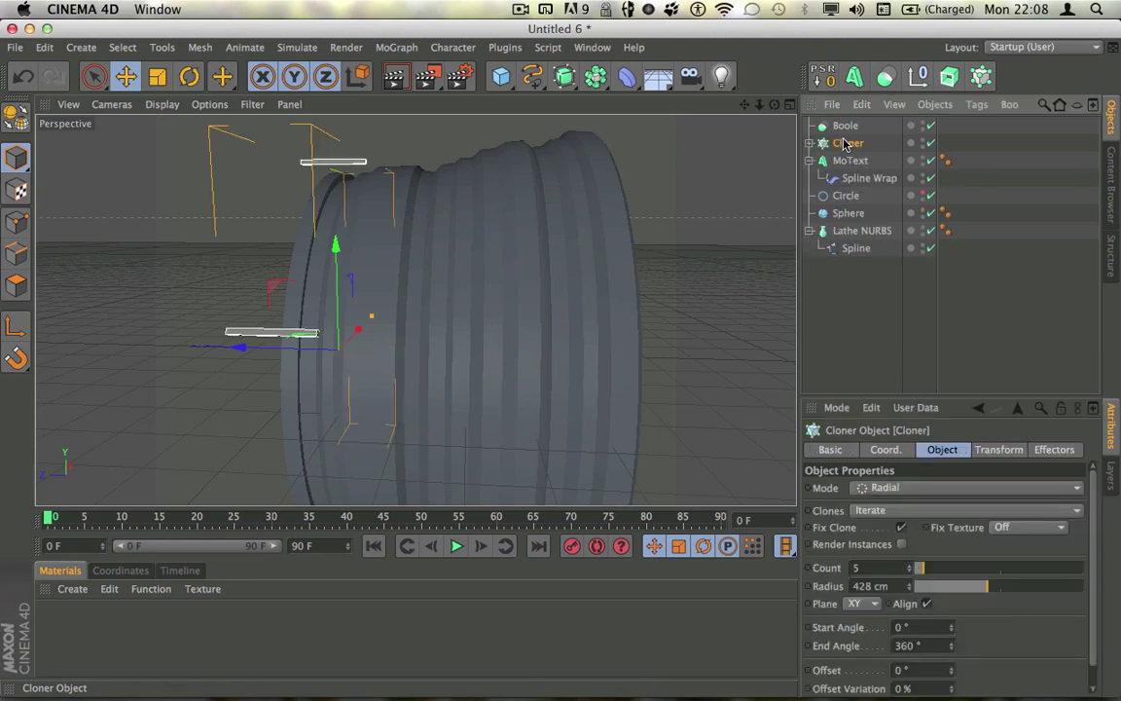
Nest the Cloner and the Lathe NURBS inside the Boole, with the Lathe NURBS above the Cloner
left_click_drag(843, 127, 843, 128)
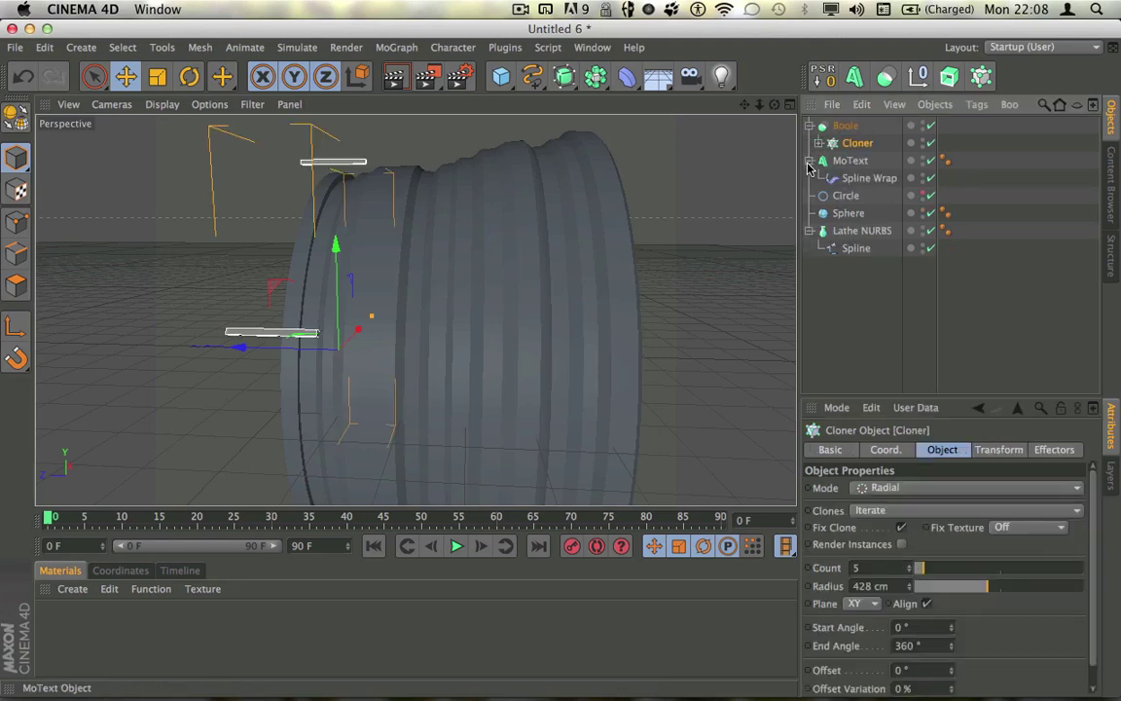
left_click(811, 230)
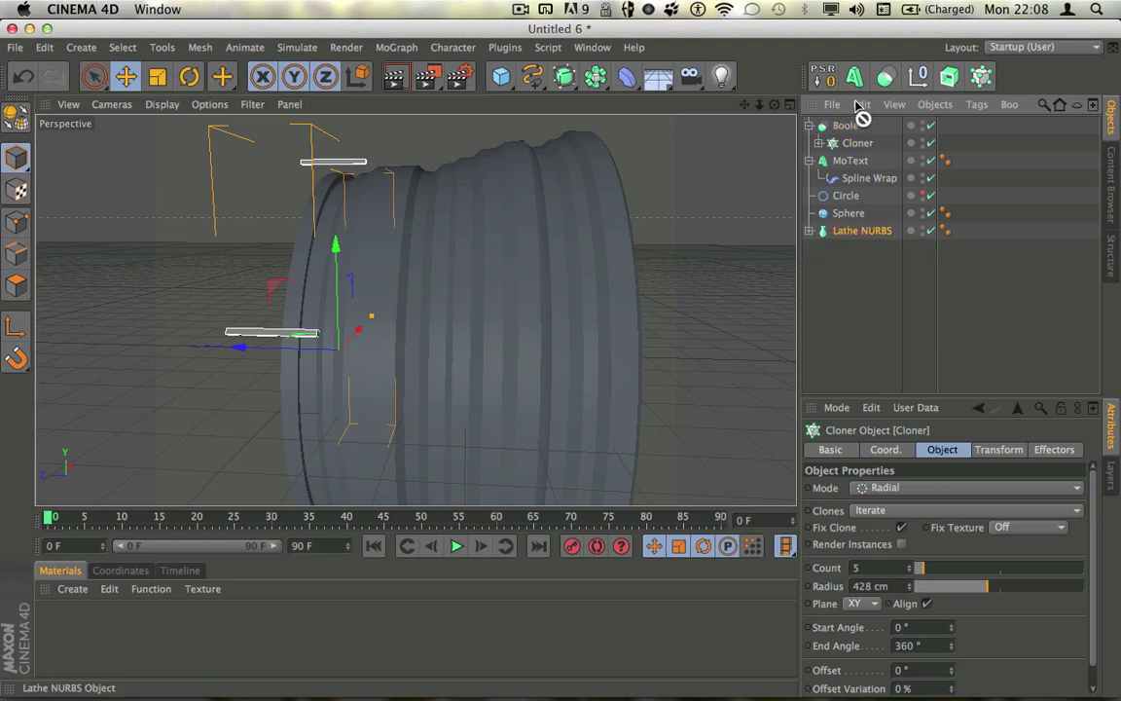
left_click_drag(844, 135, 847, 137)
left_click(860, 164)
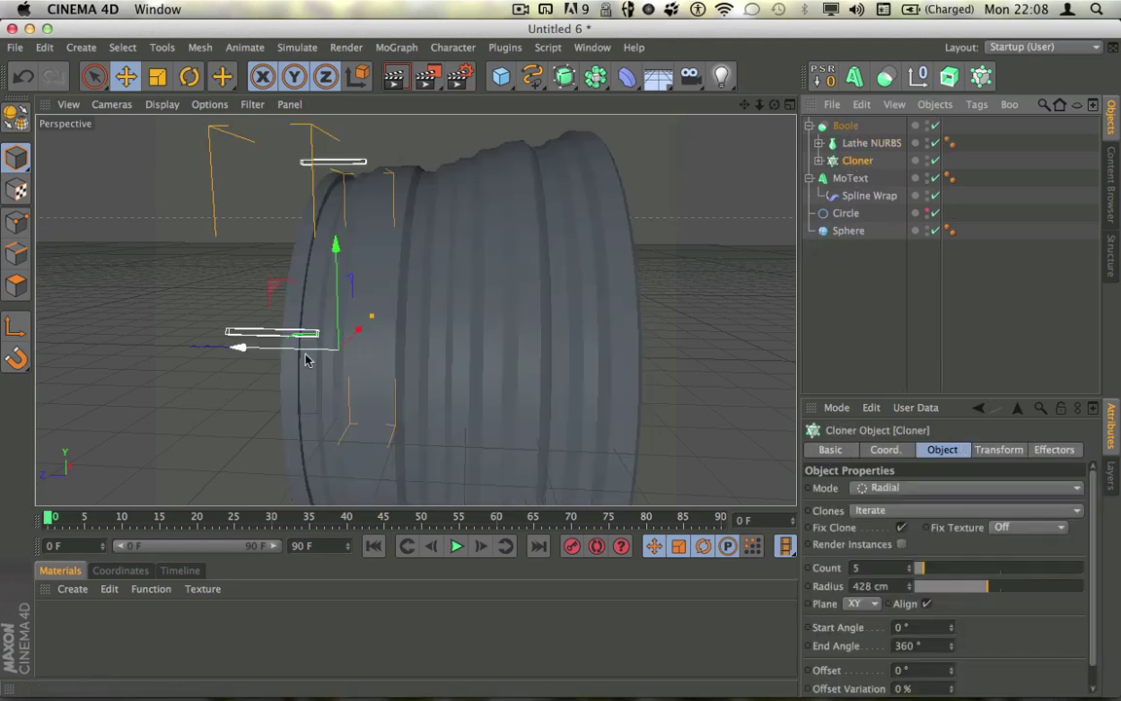
Move the Cloner along Z onto the barrel's narrow grip band and set its radius to 413 cm
left_click_drag(305, 346, 350, 355)
key("super+z")
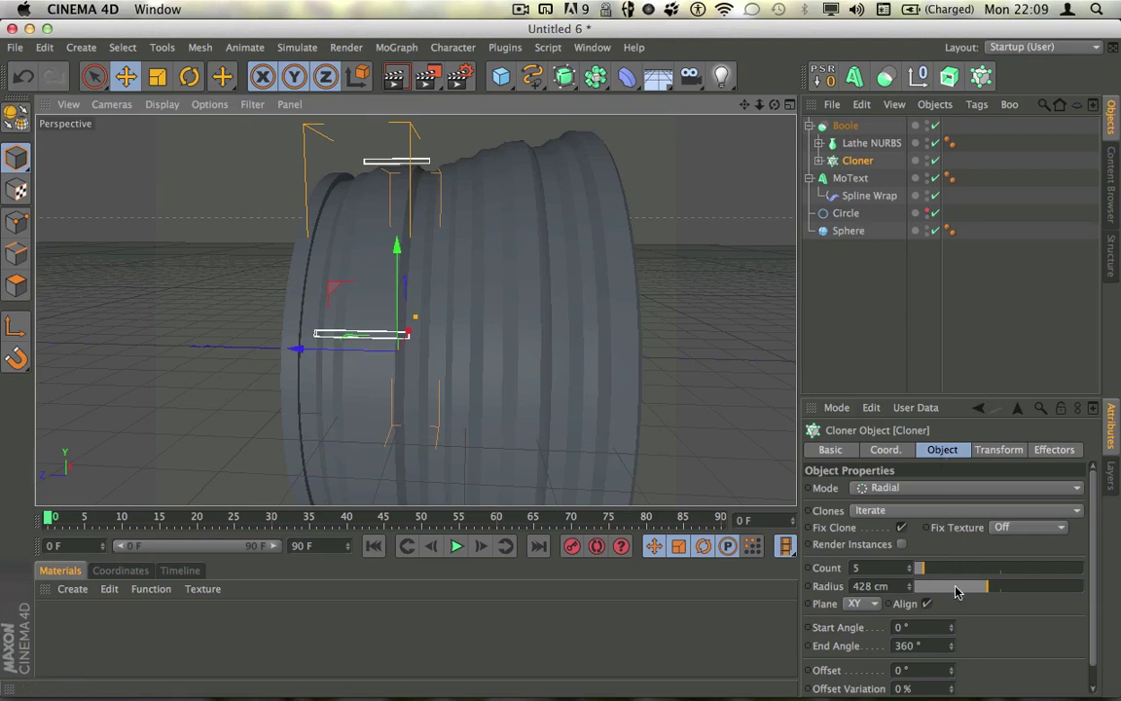
left_click_drag(956, 592, 986, 584)
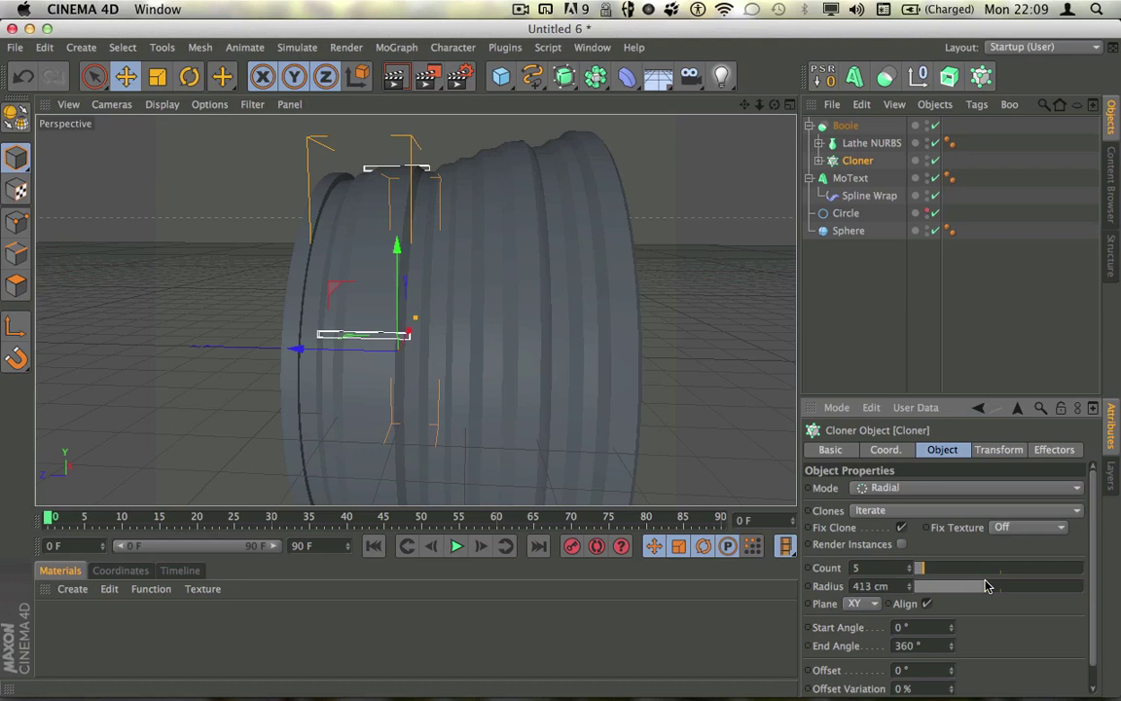
left_click(829, 299)
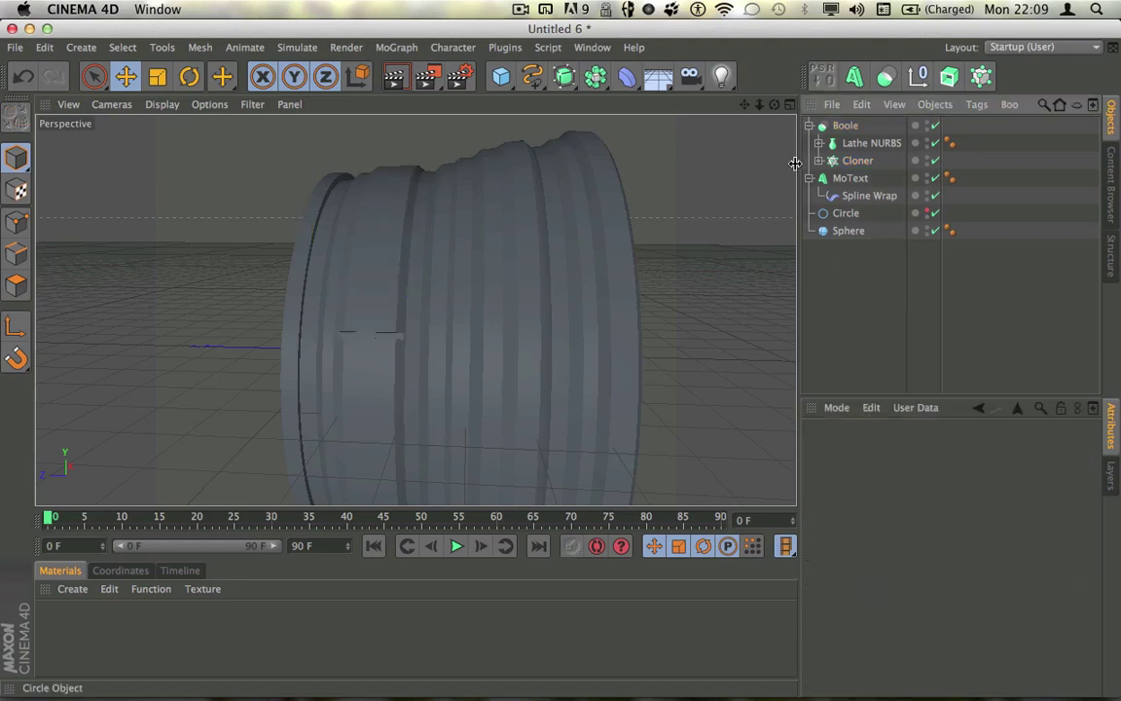
Set the Cloner's count to 100 to cut grooves all around the grip band
left_click(857, 161)
left_click_drag(944, 566, 1093, 548)
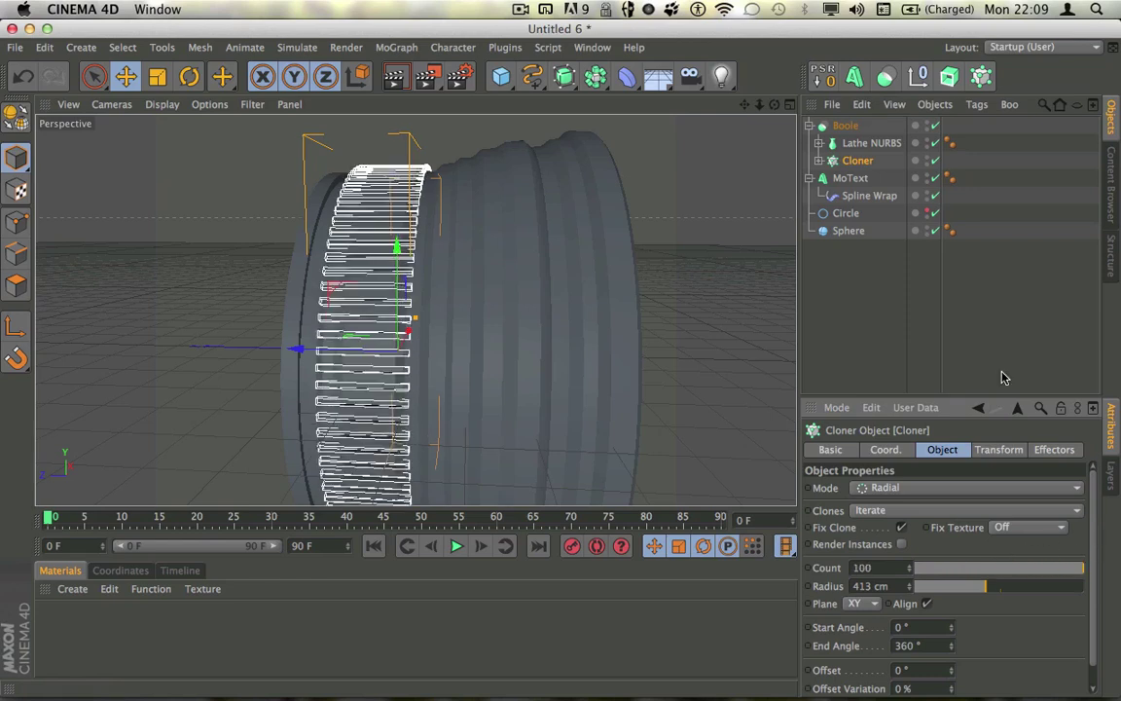
left_click(900, 290)
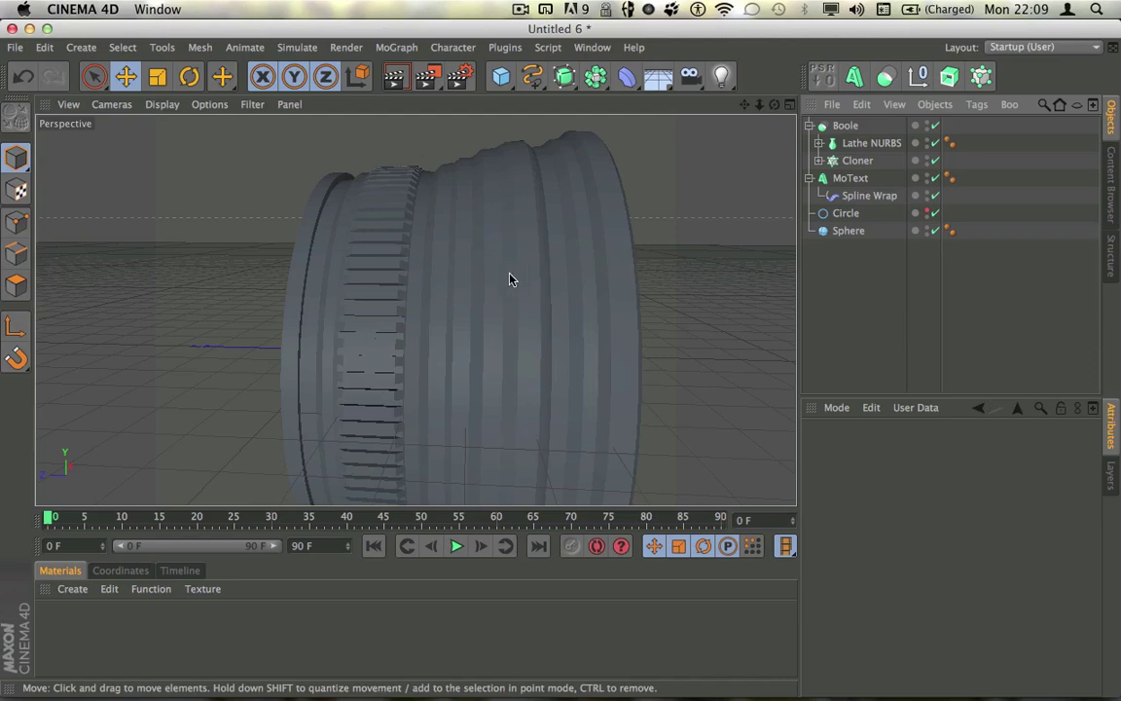
Set the Cloner's radius to 414 cm to make the grip grooves shallower
left_click(847, 127)
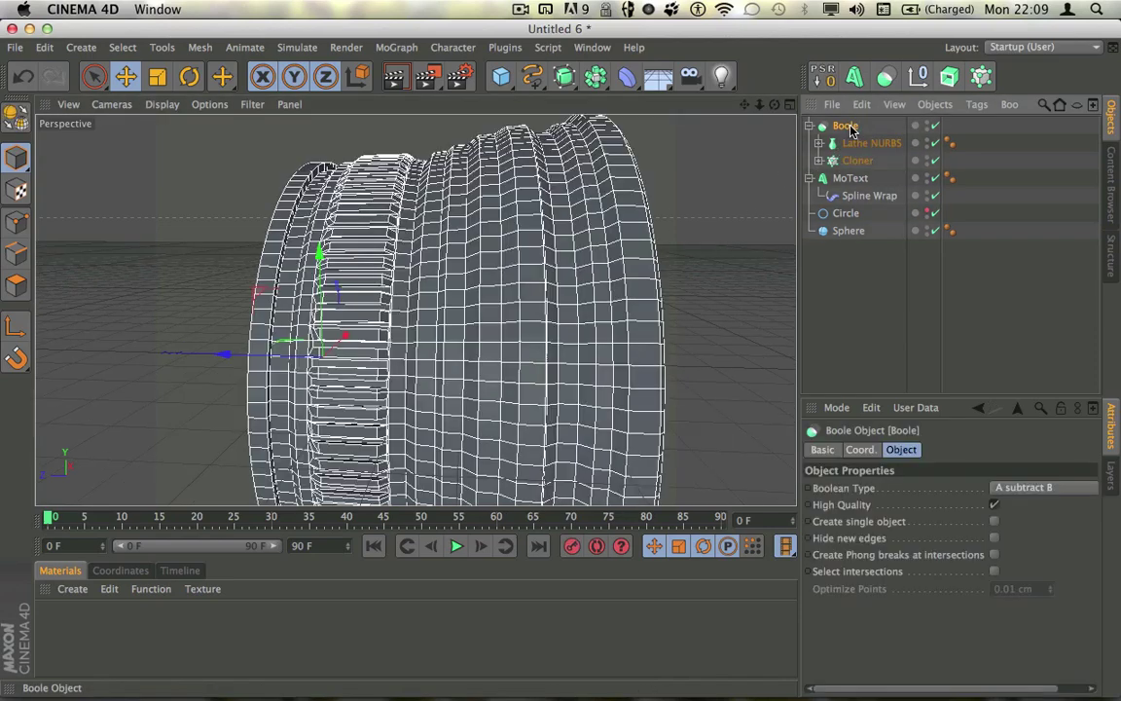
left_click(851, 144)
left_click(855, 160)
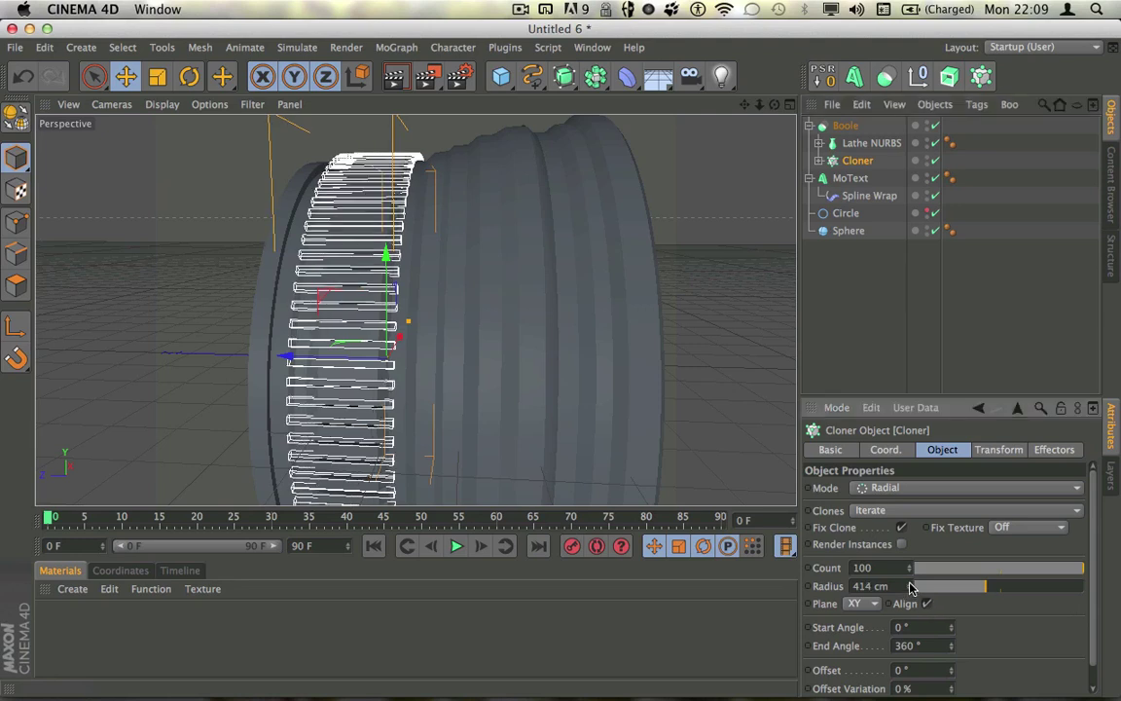
left_click(861, 306)
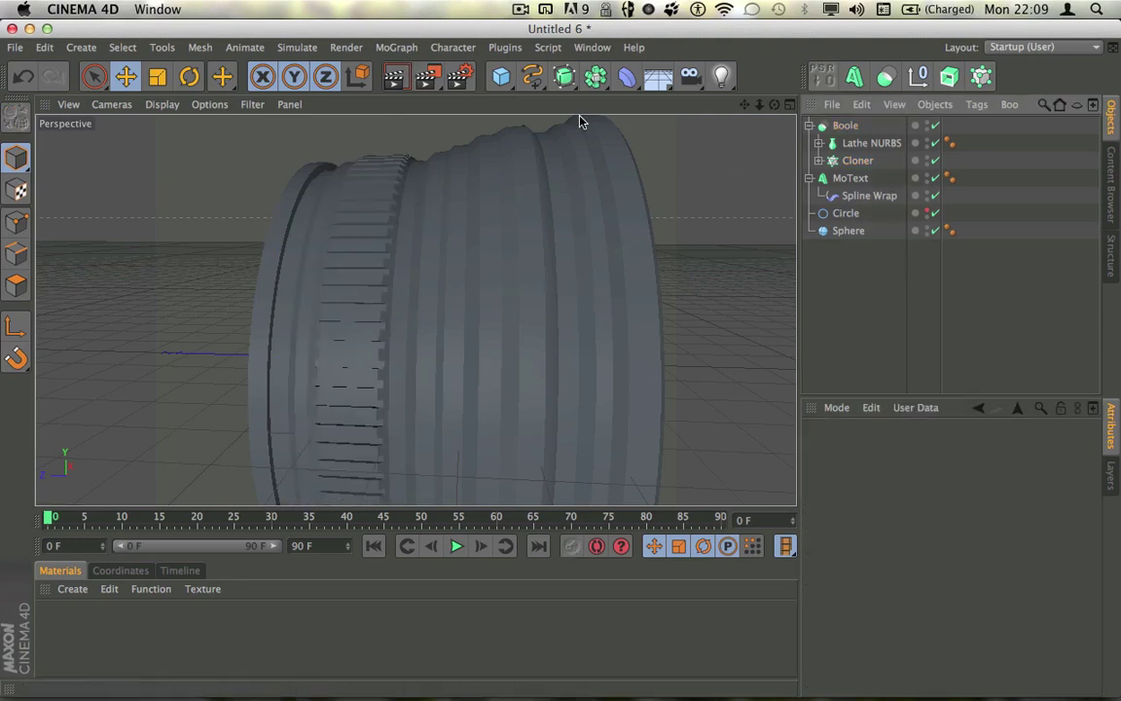
Enlarge the hemisphere that forms the front glass to a radius of 323 cm
left_click_drag(775, 104, 905, 96)
left_click_drag(414, 309, 416, 308)
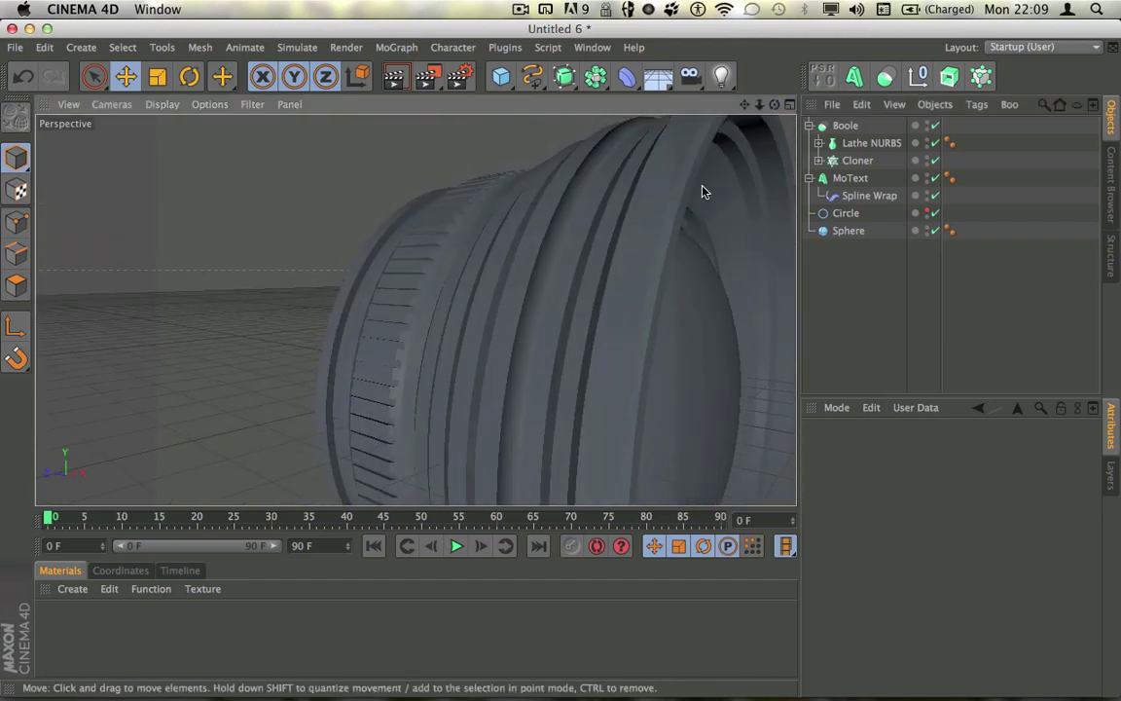
scroll(481, 306, "down", 6)
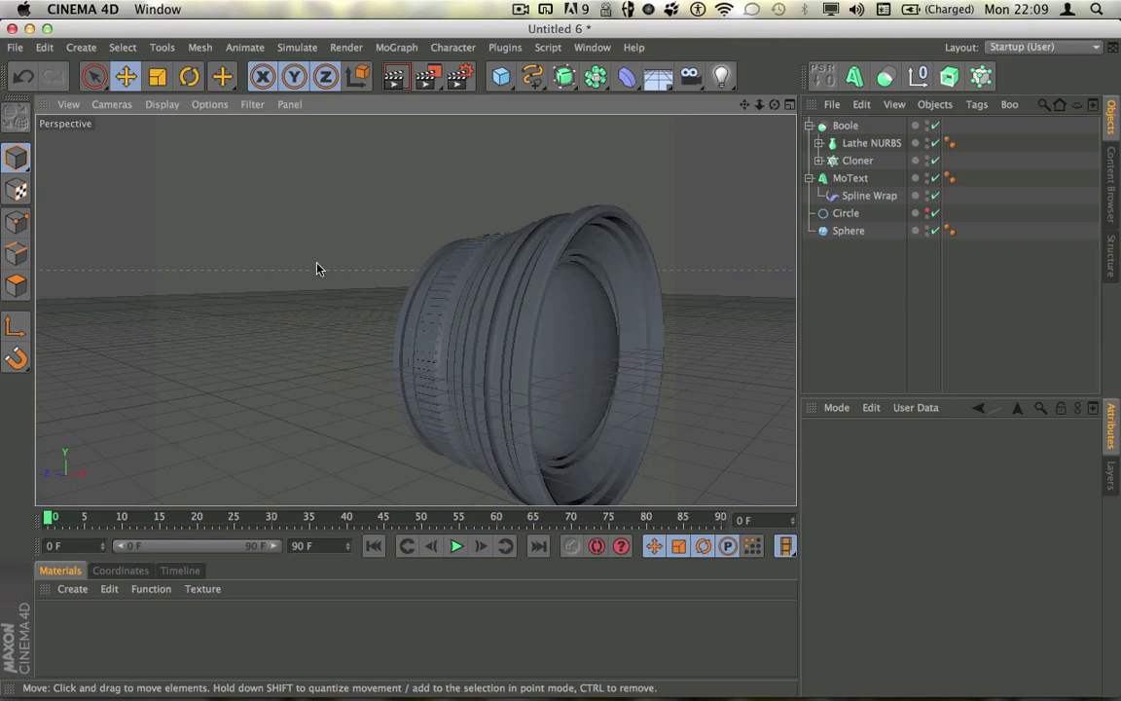
left_click_drag(342, 280, 416, 308, "alt")
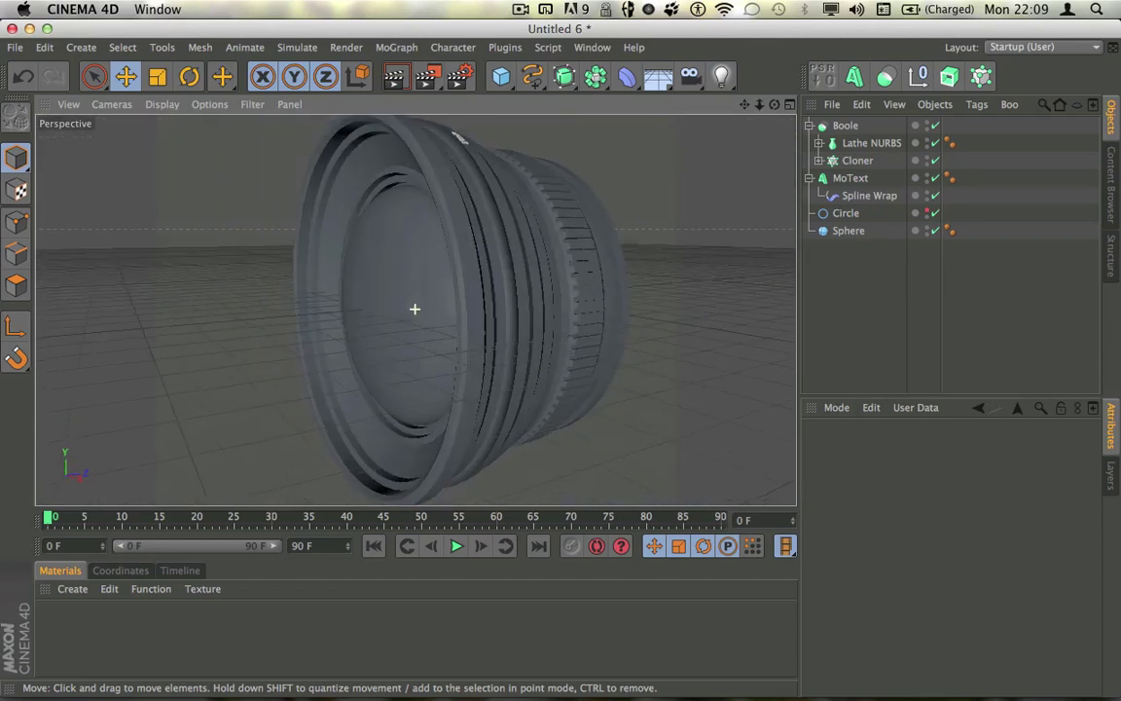
left_click(845, 231)
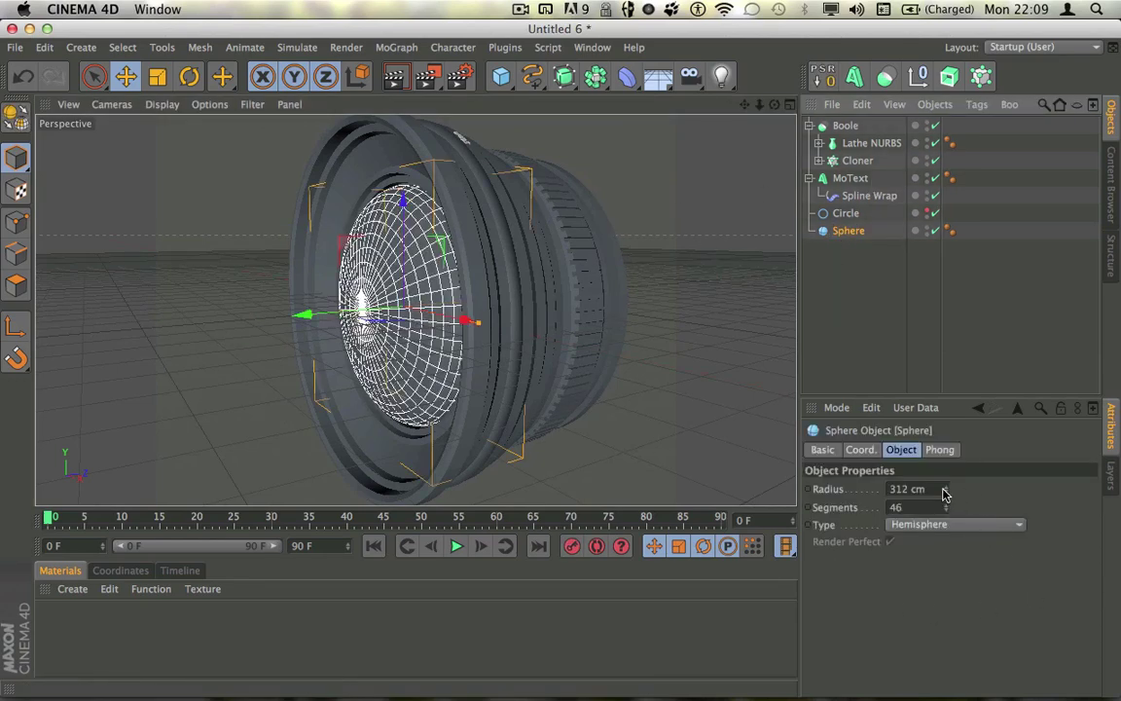
left_click_drag(944, 489, 944, 484)
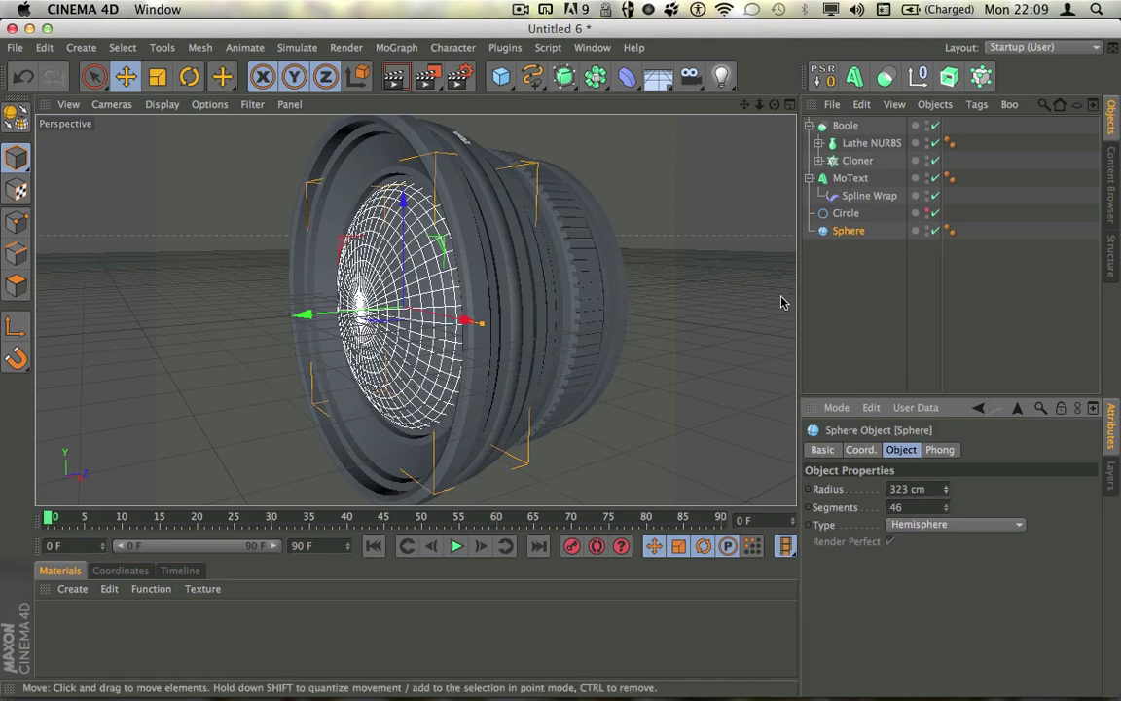
left_click(620, 313)
Create three new materials
mouse_move(585, 307)
left_mouse_down("alt")
mouse_move(890, 302)
mouse_move(638, 280)
mouse_move(723, 277)
mouse_move(570, 288)
mouse_move(604, 281)
mouse_move(586, 280)
mouse_move(630, 297)
mouse_move(603, 306)
mouse_move(481, 307)
mouse_move(577, 299)
left_mouse_up("alt")
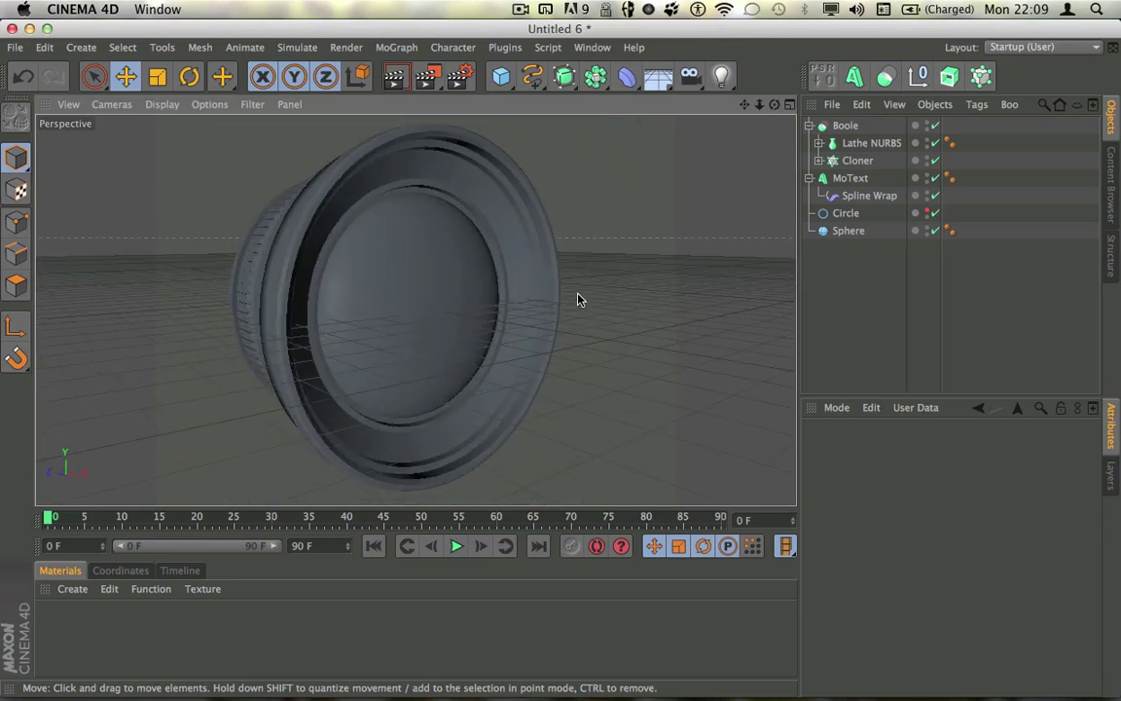
double_click(77, 642)
double_click(89, 632)
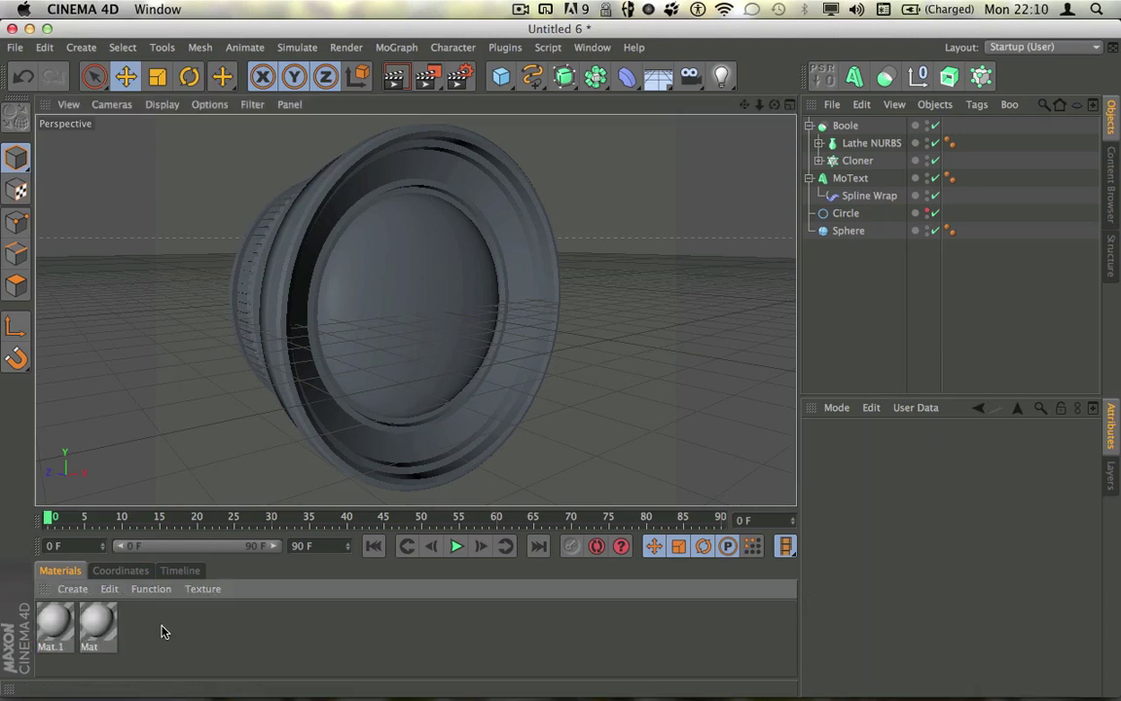
double_click(163, 632)
left_click_drag(198, 318, 2, 389, "alt")
mouse_move(415, 309)
left_mouse_down("alt")
mouse_move(372, 314)
mouse_move(400, 310)
left_mouse_up("alt")
left_click_drag(499, 359, 374, 353, "alt")
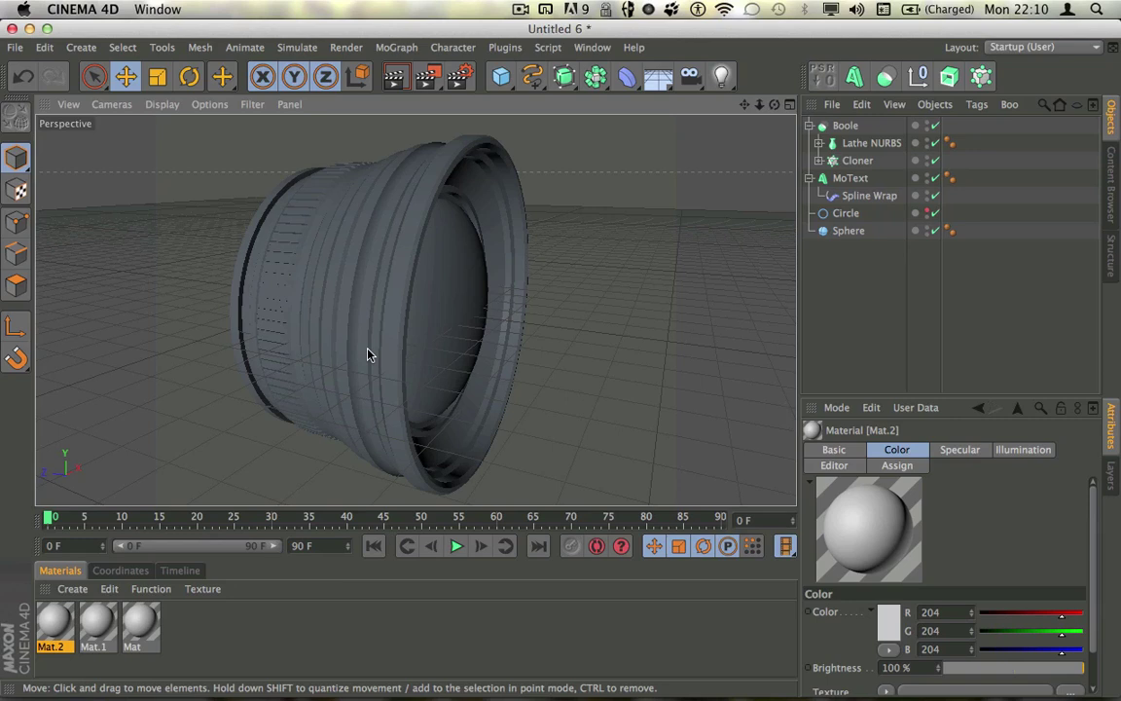
left_click_drag(370, 343, 336, 339, "alt")
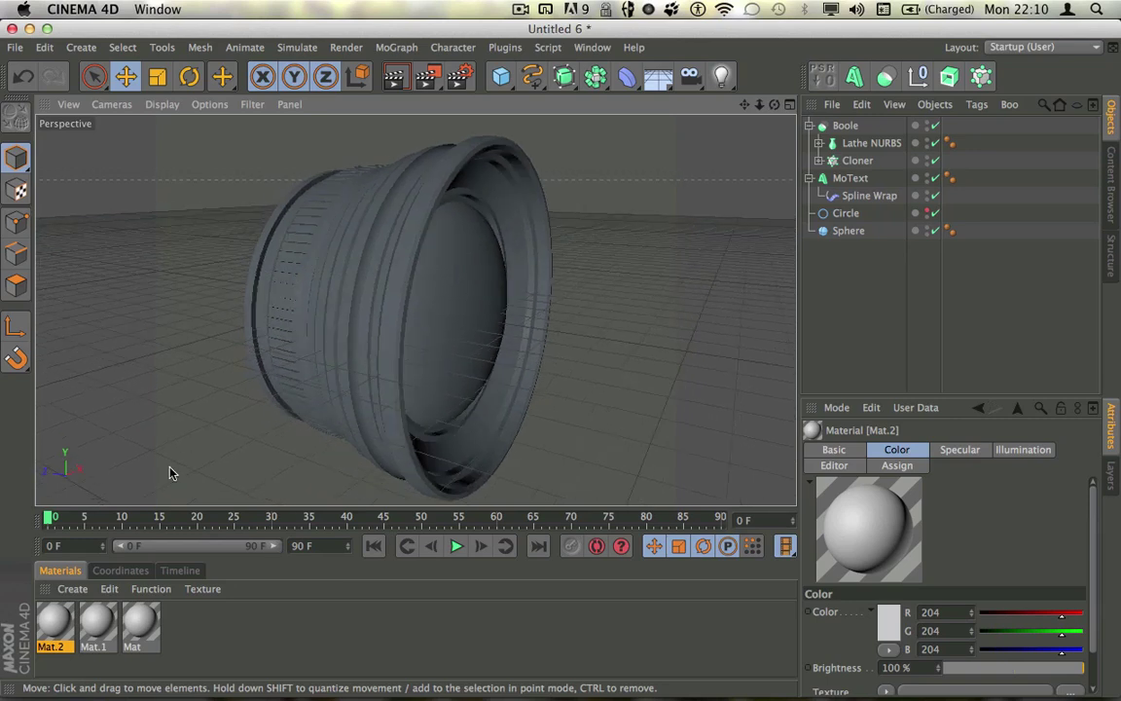
left_click_drag(489, 370, 270, 350, "alt")
Rename the first created material as Body and set its color to dark grey, RGB 51, 51, 51
double_click(137, 623)
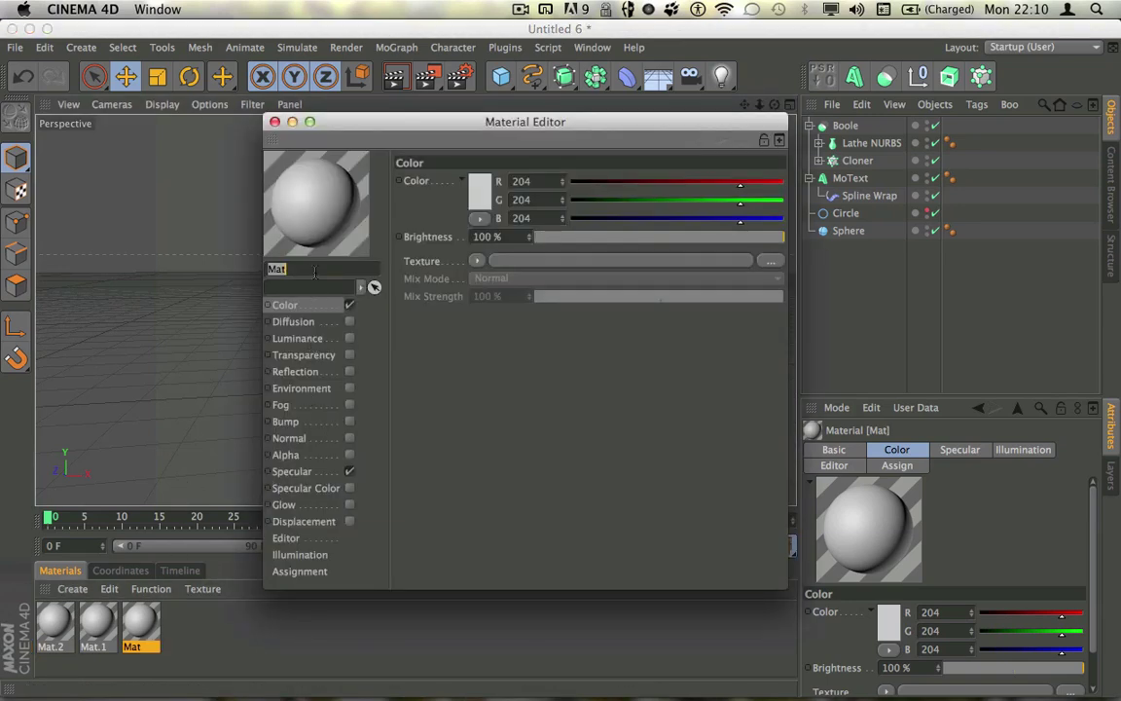
type("By")
left_click(480, 190)
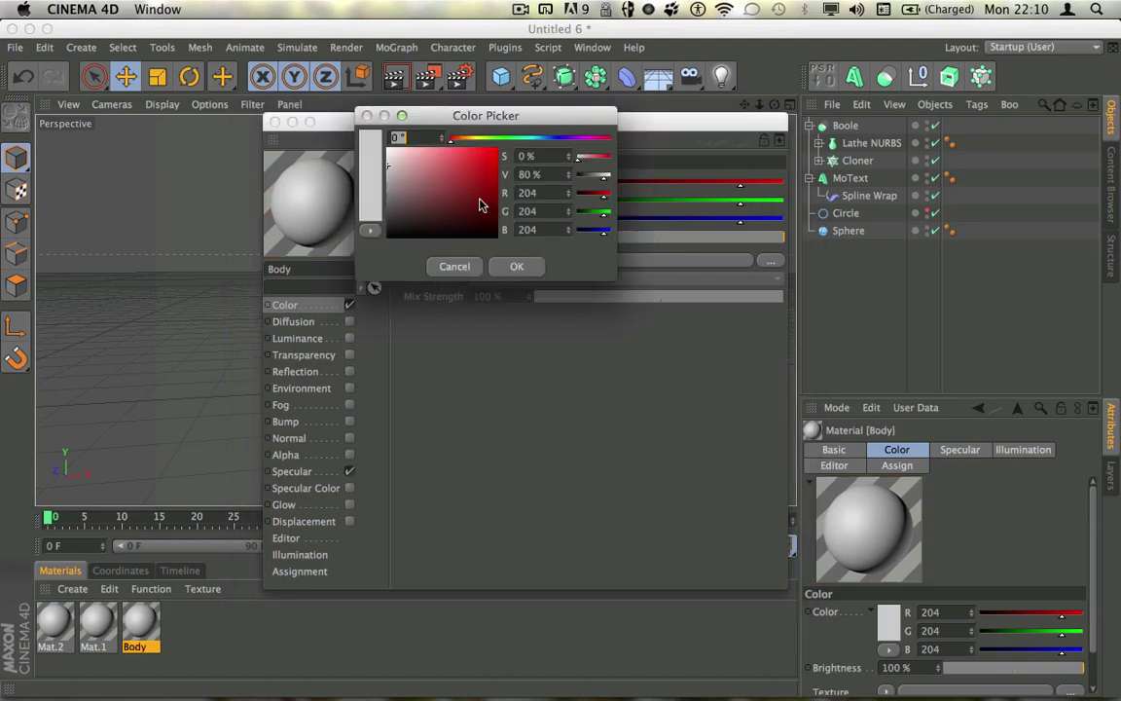
left_click_drag(435, 185, 373, 225)
left_click(517, 266)
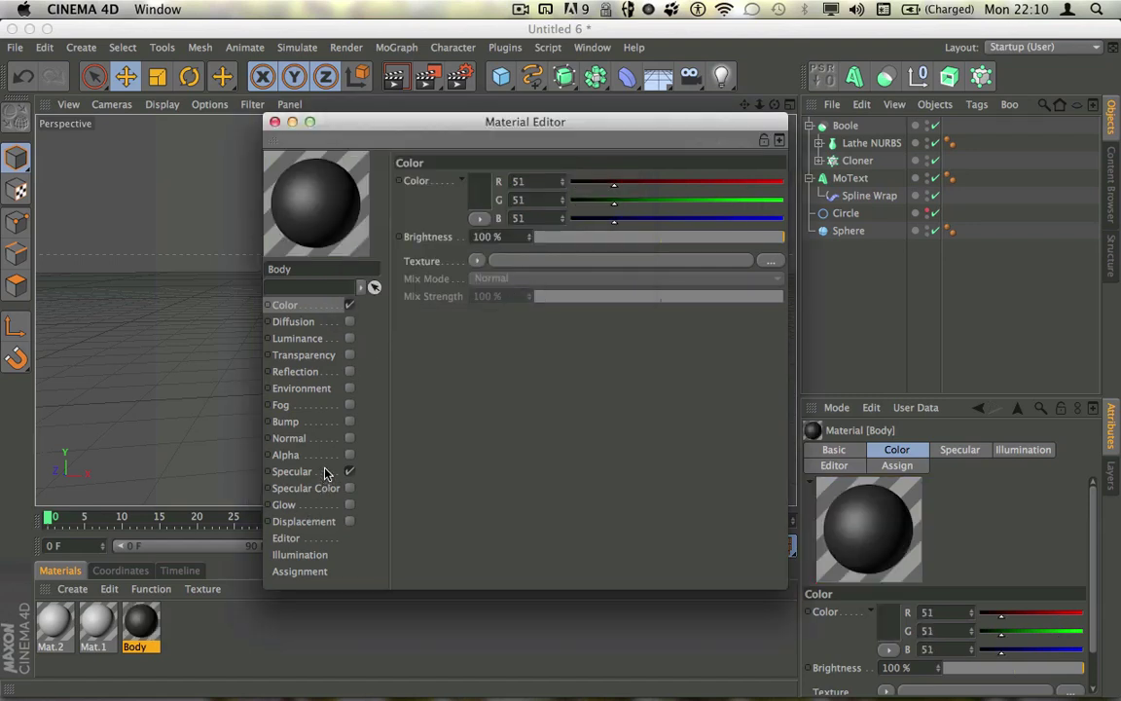
Enable reflection on the Body material with 4% brightness and 5% blurriness
left_click(351, 373)
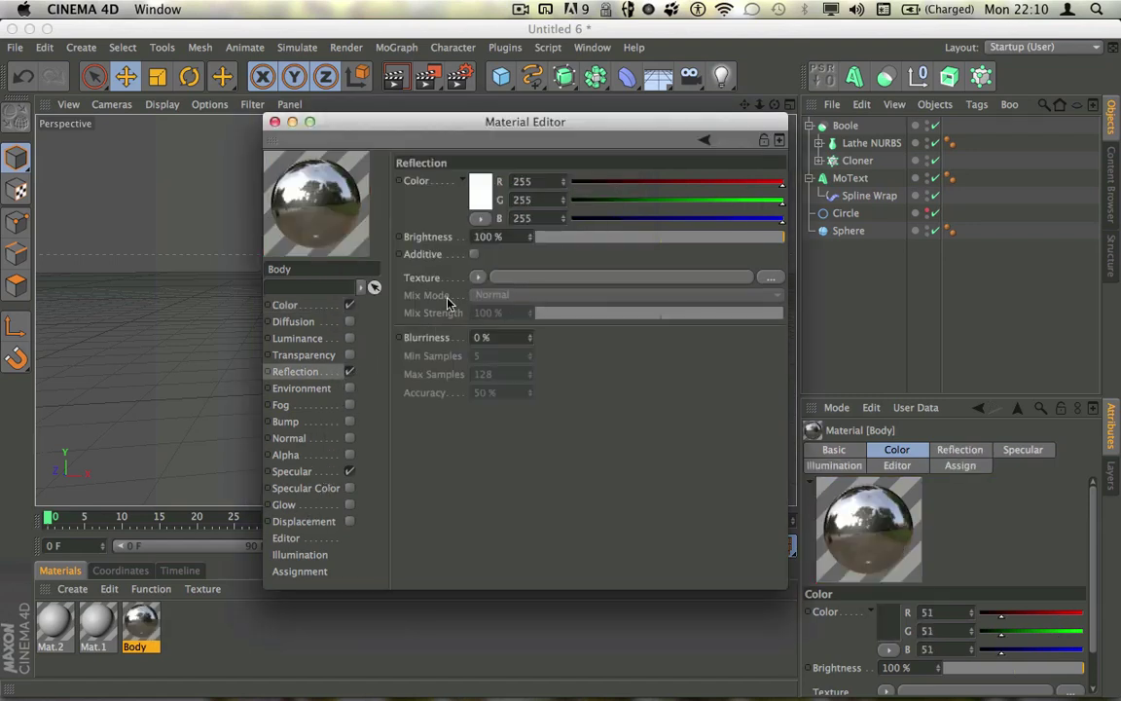
left_click(544, 236)
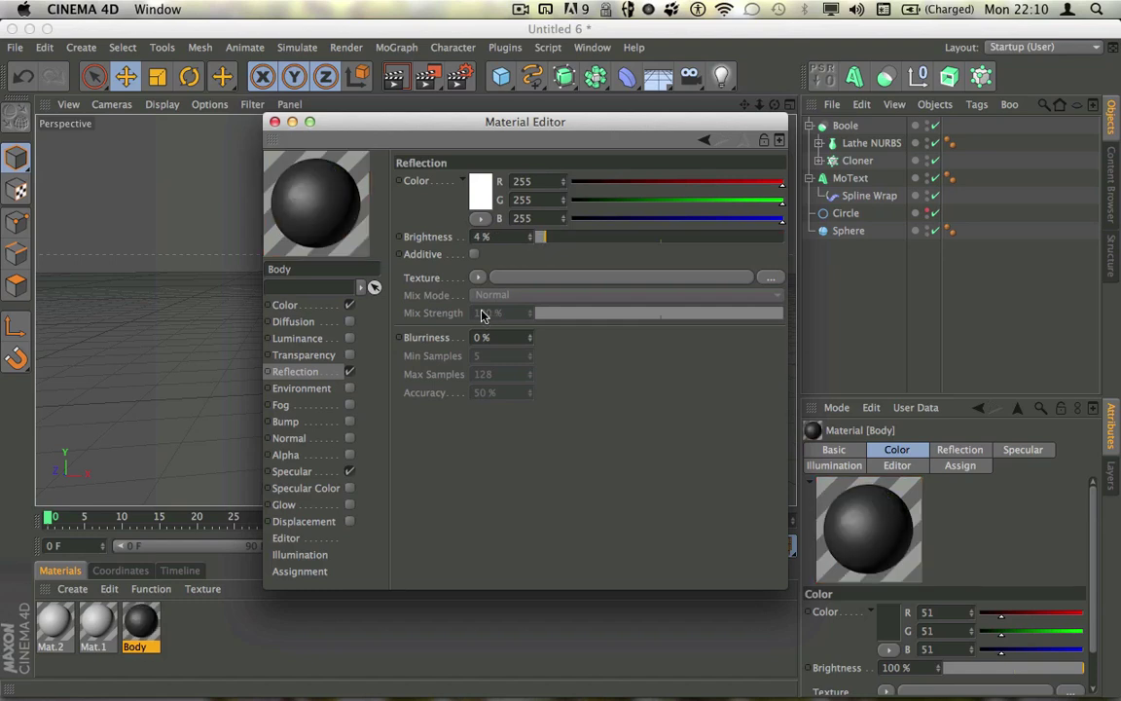
left_click(529, 334)
left_click(530, 334)
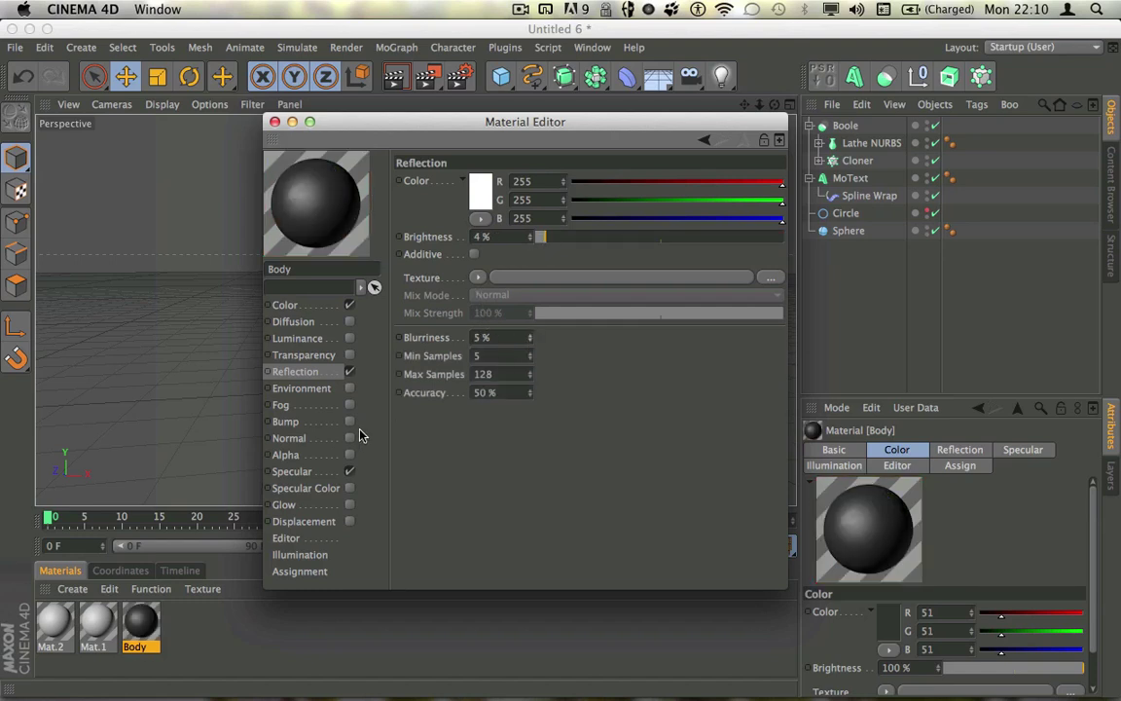
Set the Body material's specular width to 38%, height to 43%, falloff to -26% and inner width to 1%, and finish editing it
left_click(310, 472)
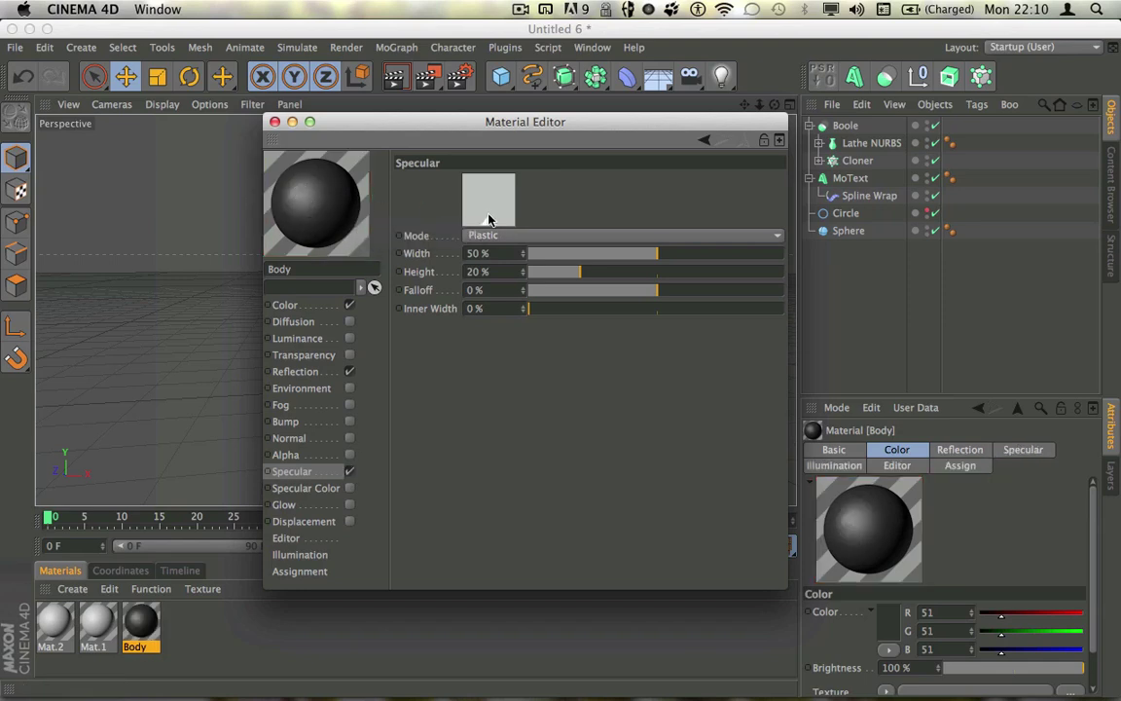
left_click(607, 257)
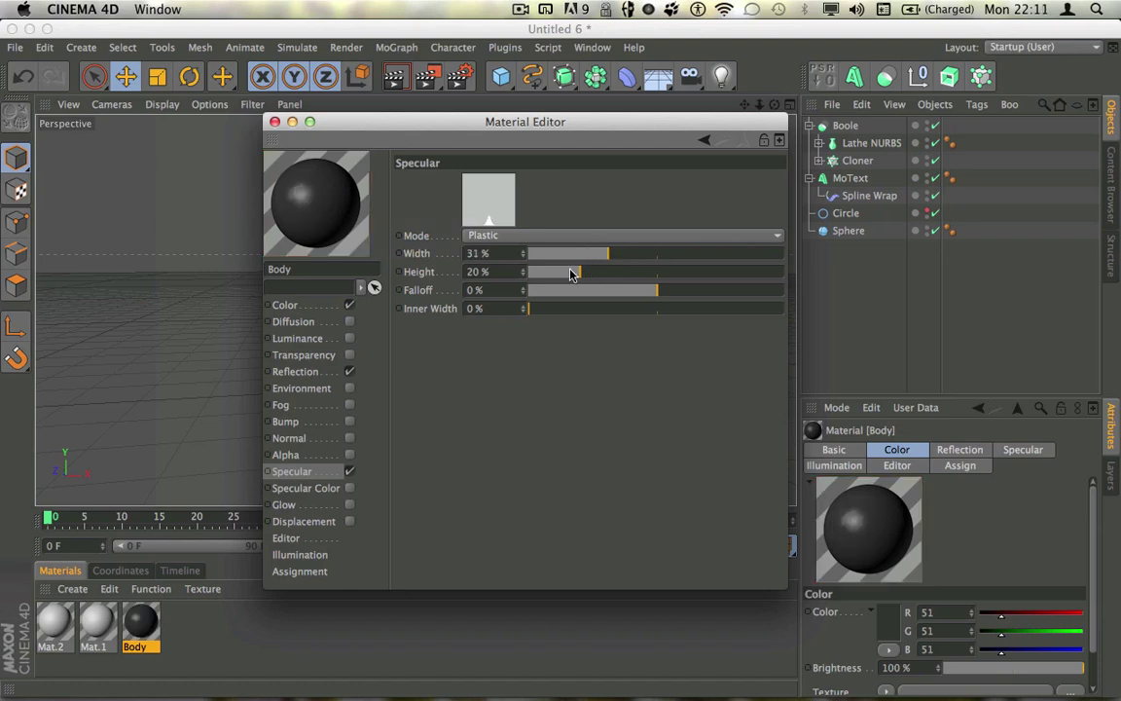
left_click_drag(571, 274, 632, 292)
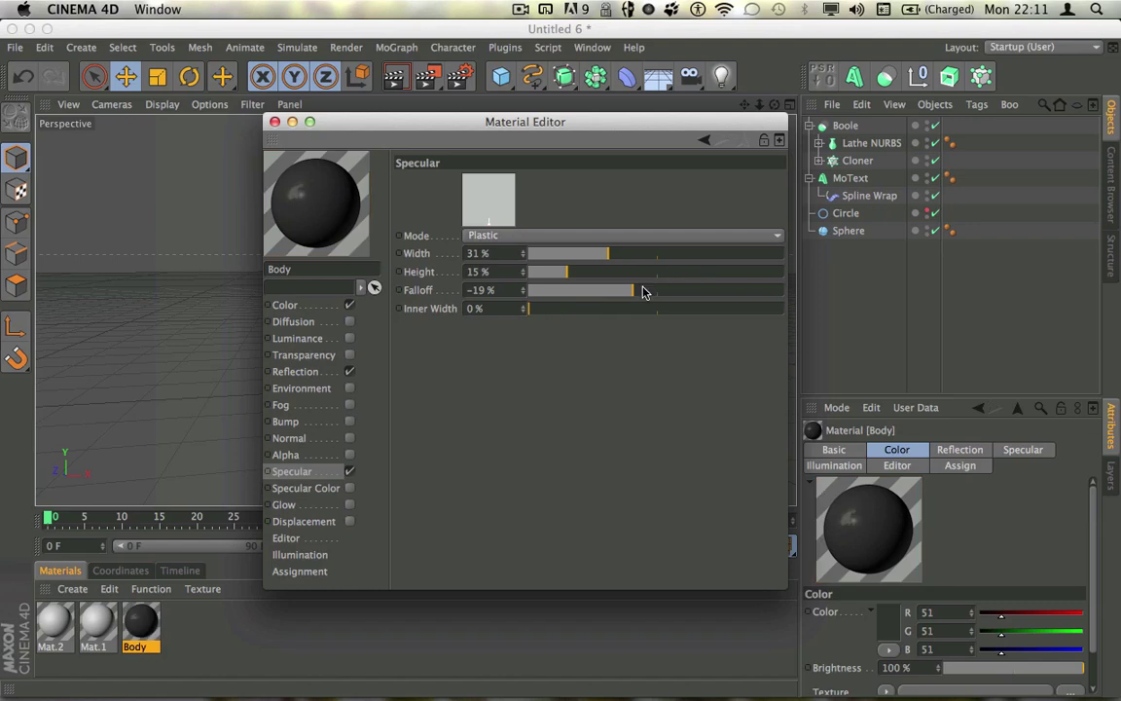
left_click(625, 292)
left_click(585, 270)
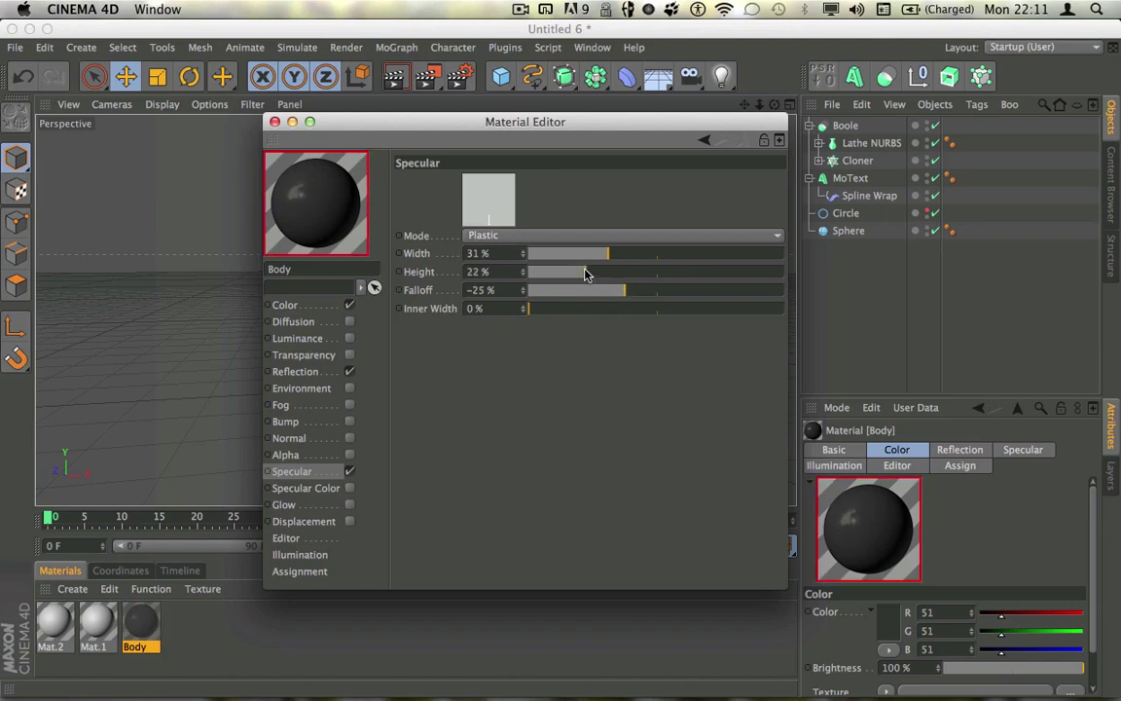
left_click_drag(605, 256, 661, 260)
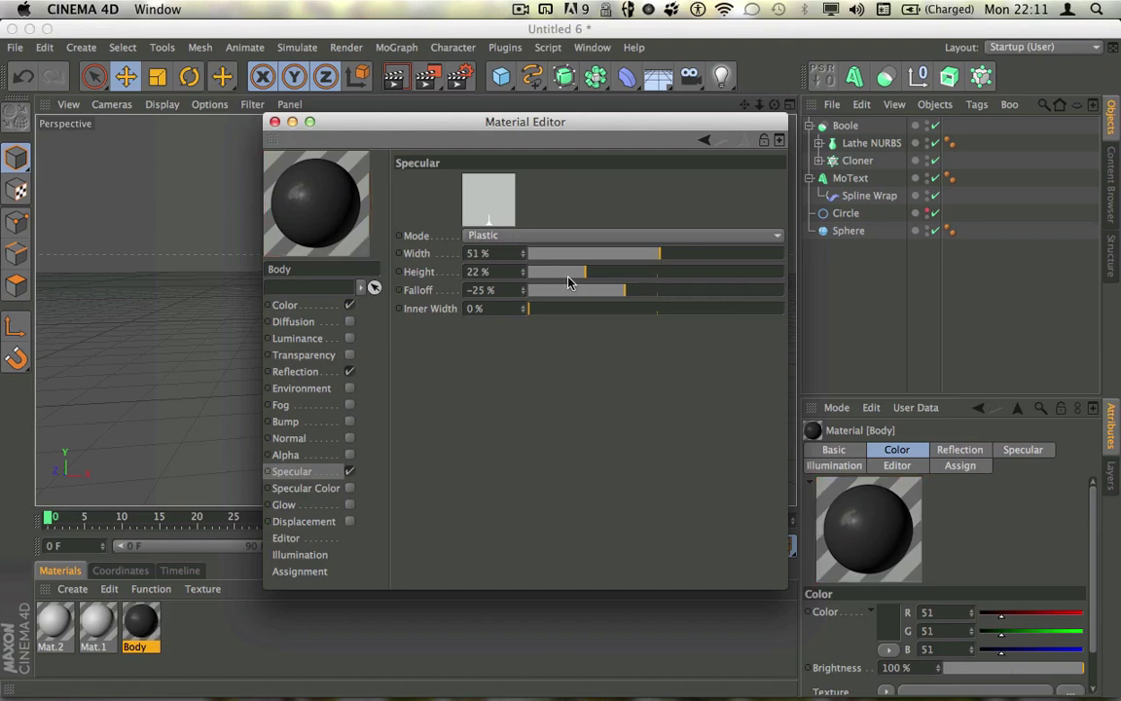
left_click_drag(605, 275, 638, 275)
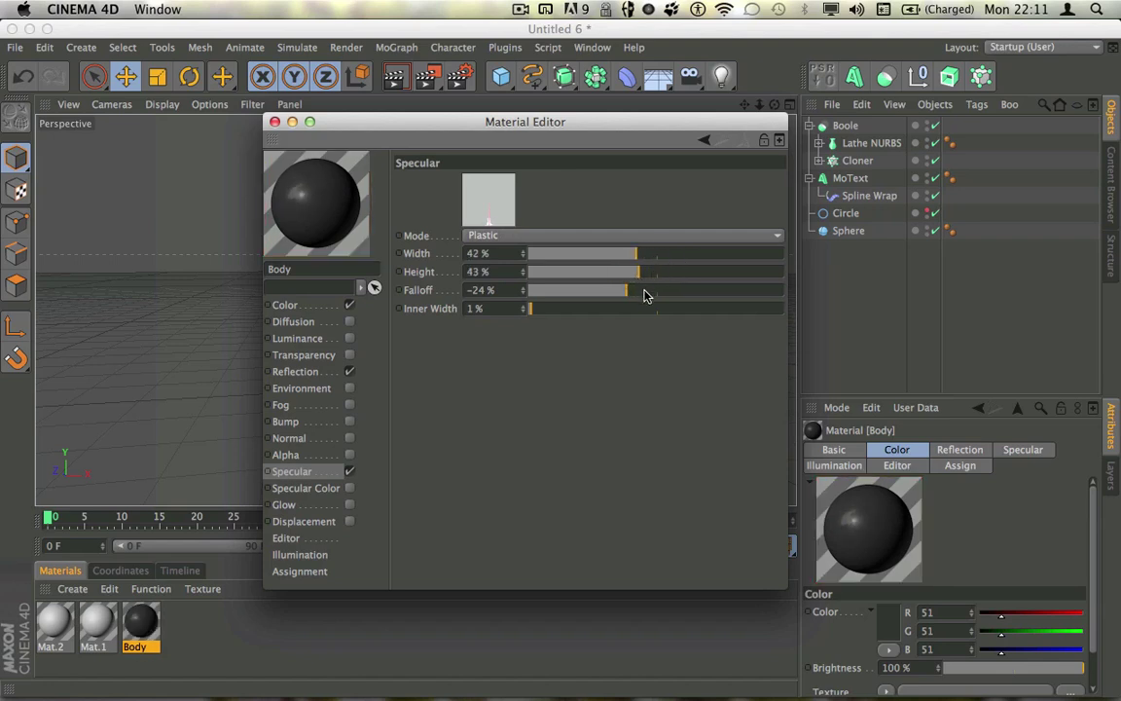
left_click(645, 291)
left_click(624, 290)
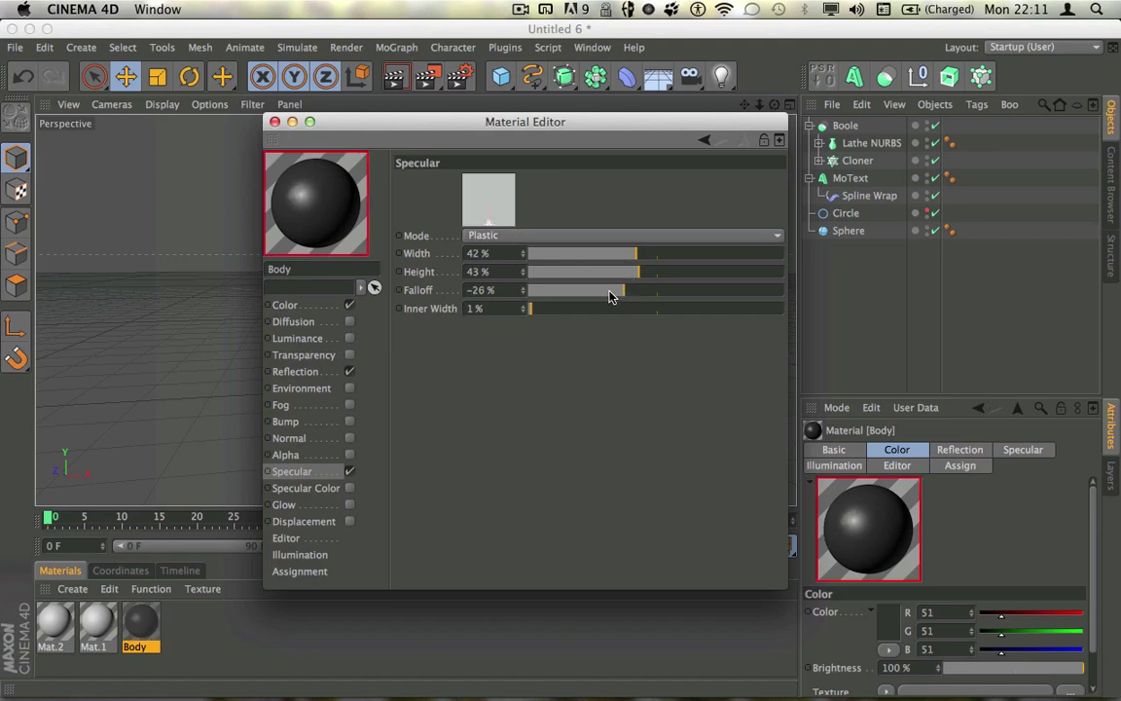
left_click(626, 252)
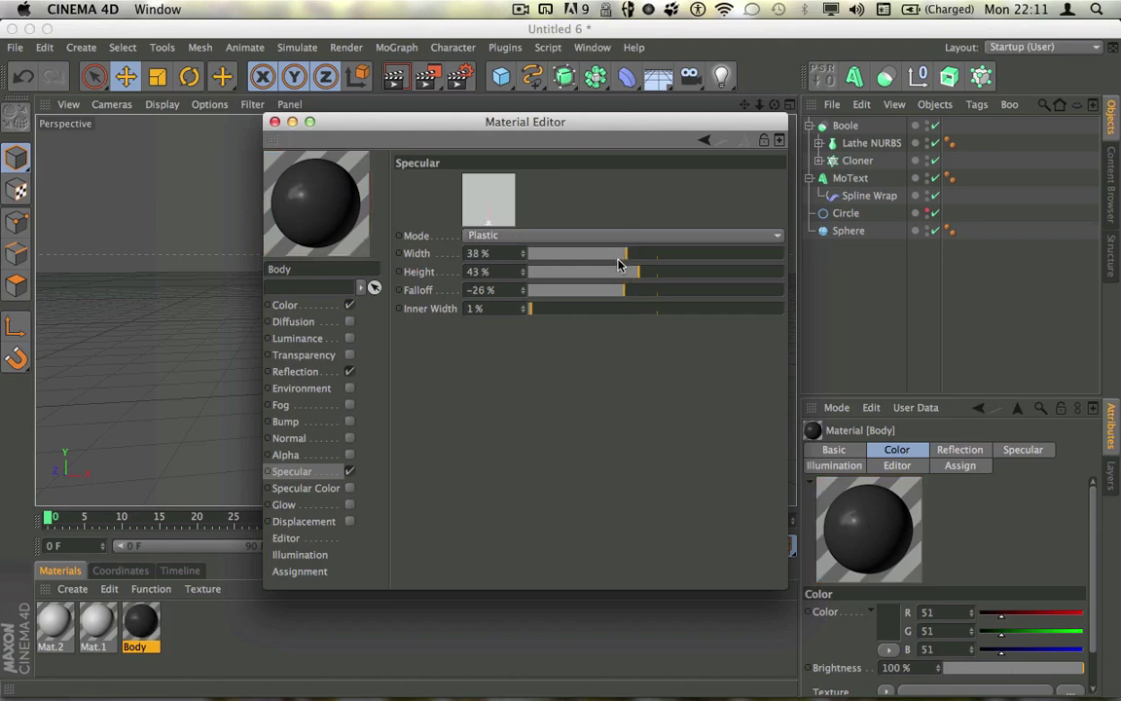
left_click(275, 121)
Rename the second material as Red and set its color to RGB 217, 65, 51
double_click(85, 629)
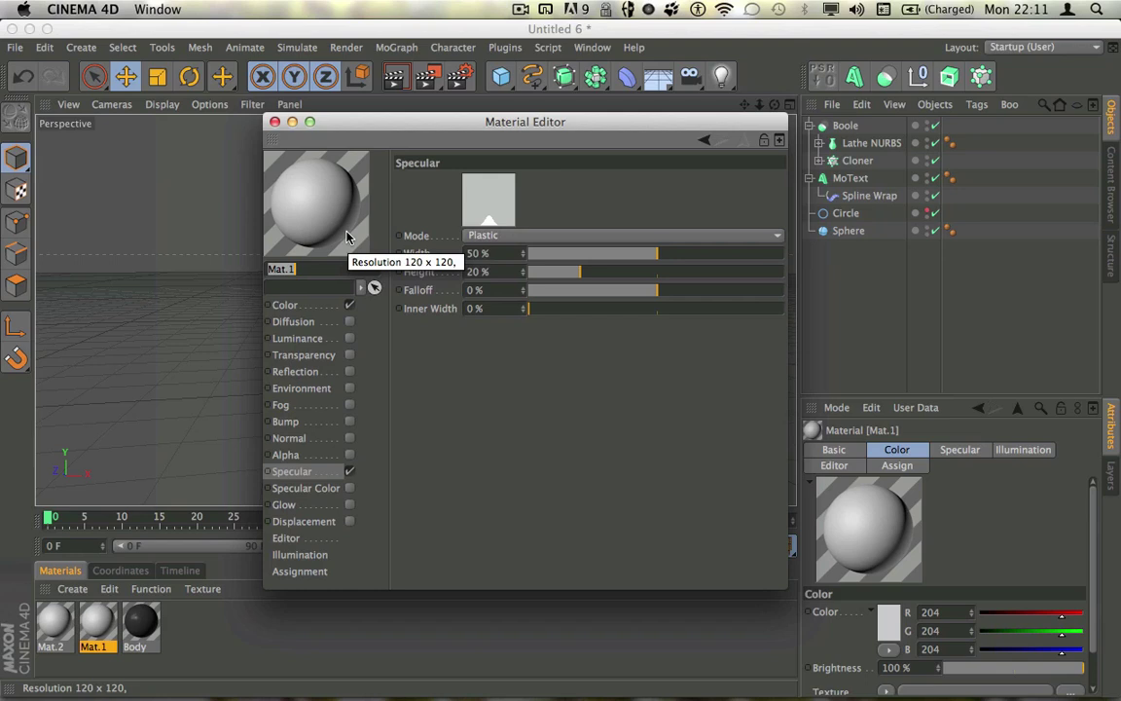
type("Red")
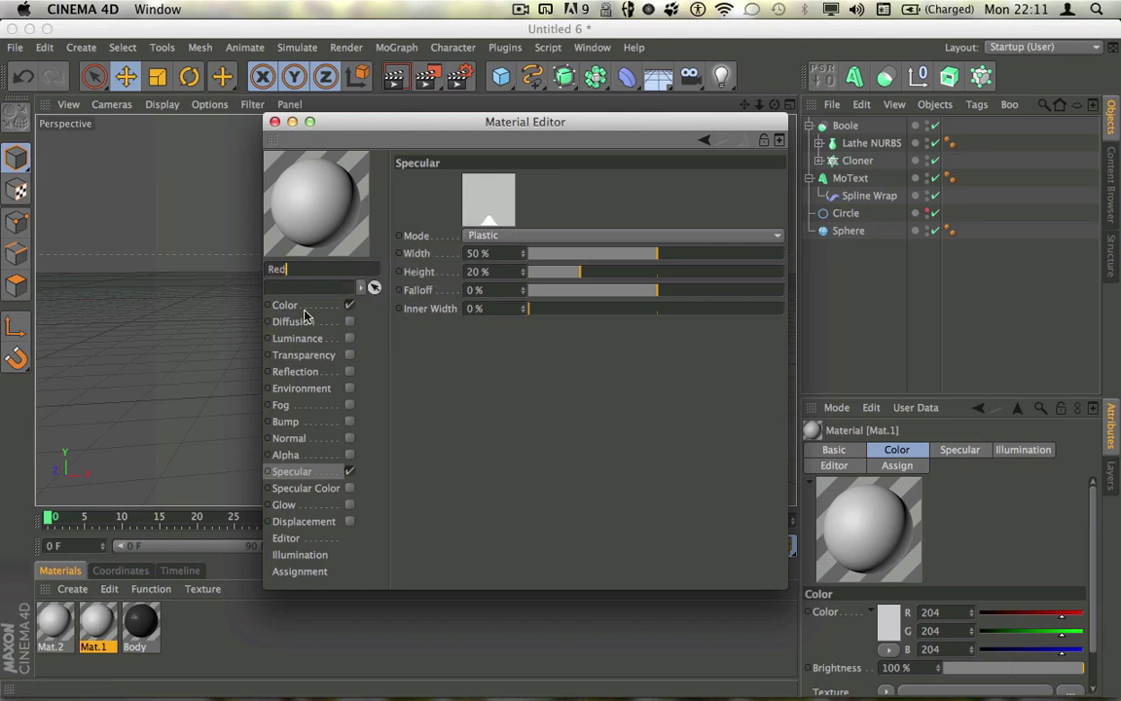
left_click(302, 307)
left_click(479, 193)
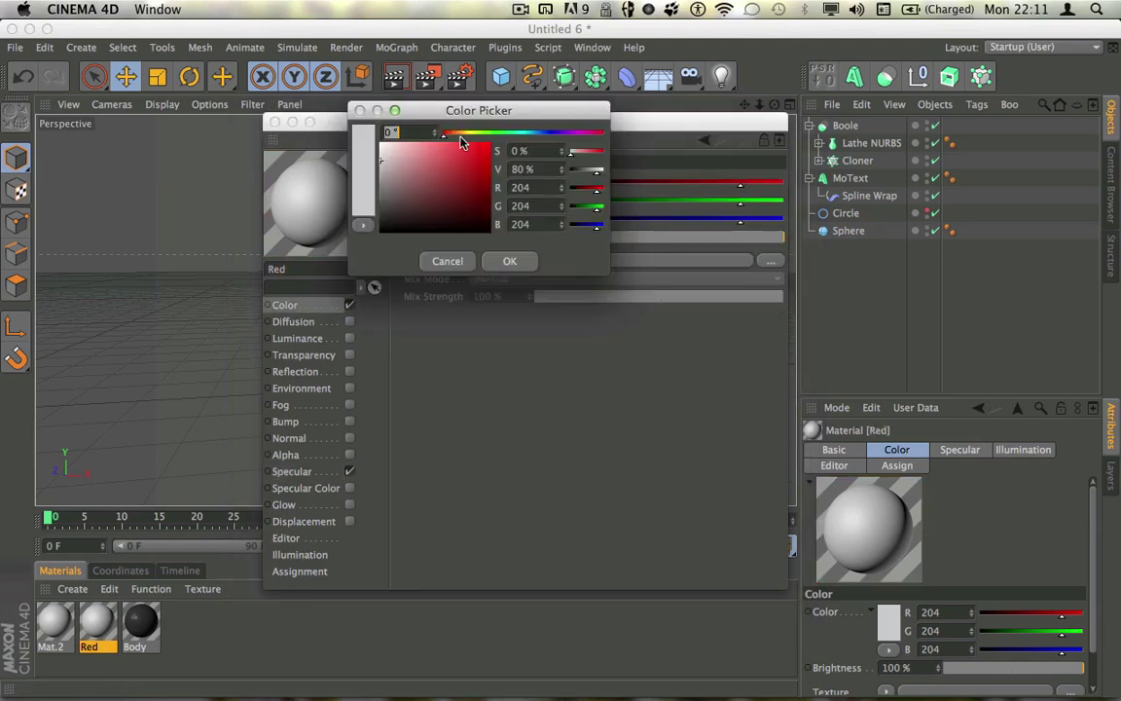
mouse_move(464, 155)
left_mouse_down()
mouse_move(482, 152)
mouse_move(463, 155)
left_mouse_up()
left_click(510, 261)
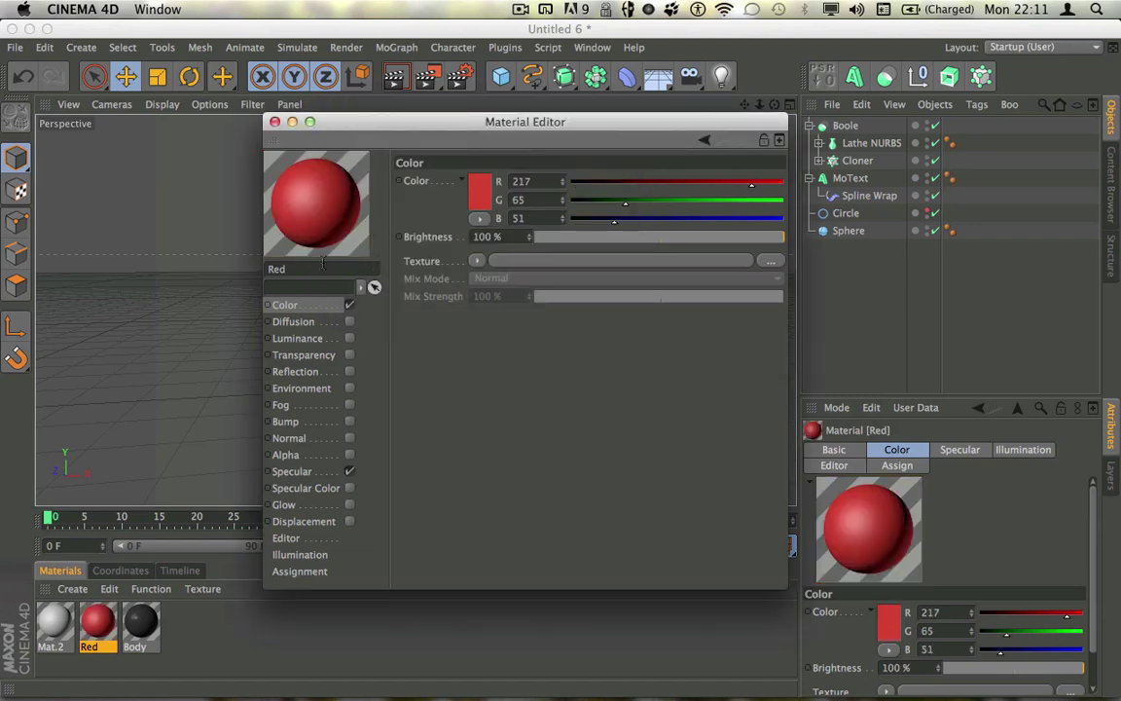
Enable reflection on the Red material with 3% brightness and finish editing it
left_click(349, 371)
left_click(542, 241)
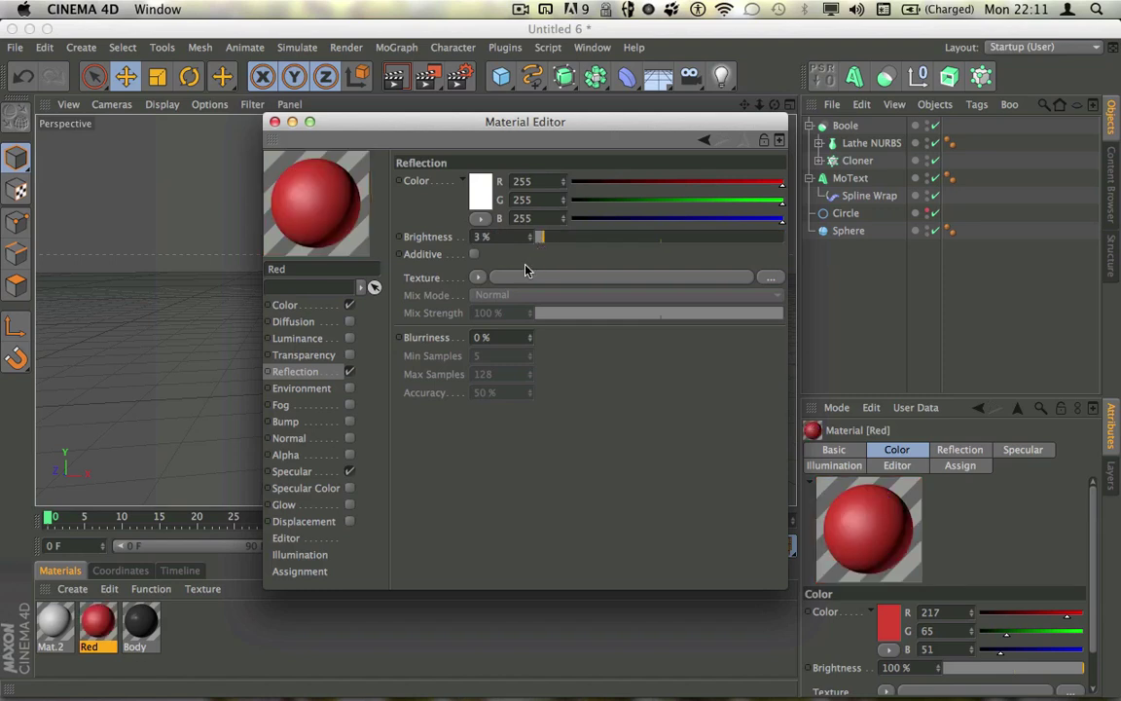
left_click(274, 122)
Enable transparency on the remaining unedited material, Mat.2, with a refraction of 1.2
left_click(56, 628)
double_click(56, 628)
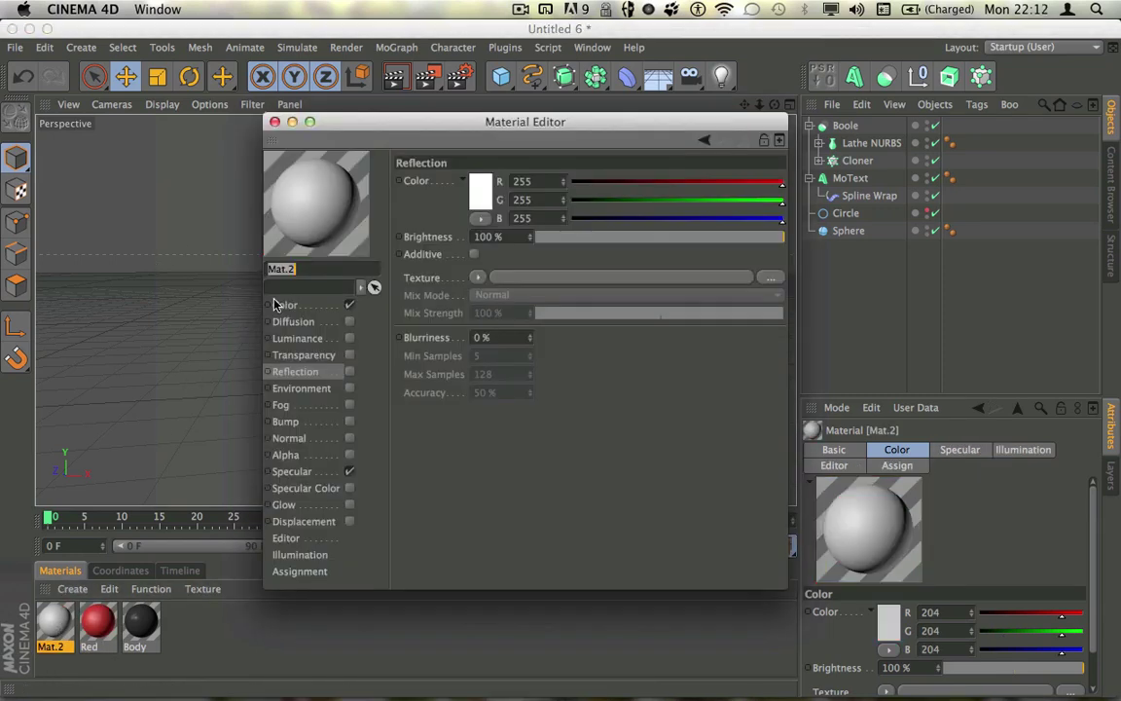
left_click(284, 305)
left_click_drag(398, 127, 407, 91)
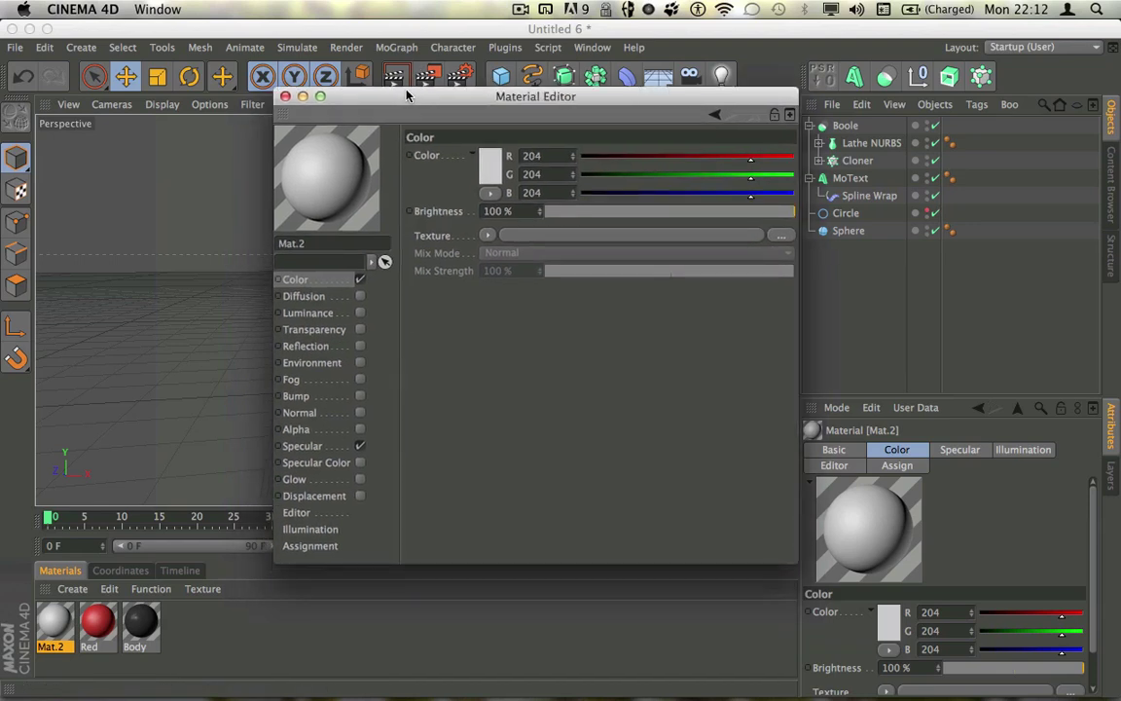
left_click(359, 330)
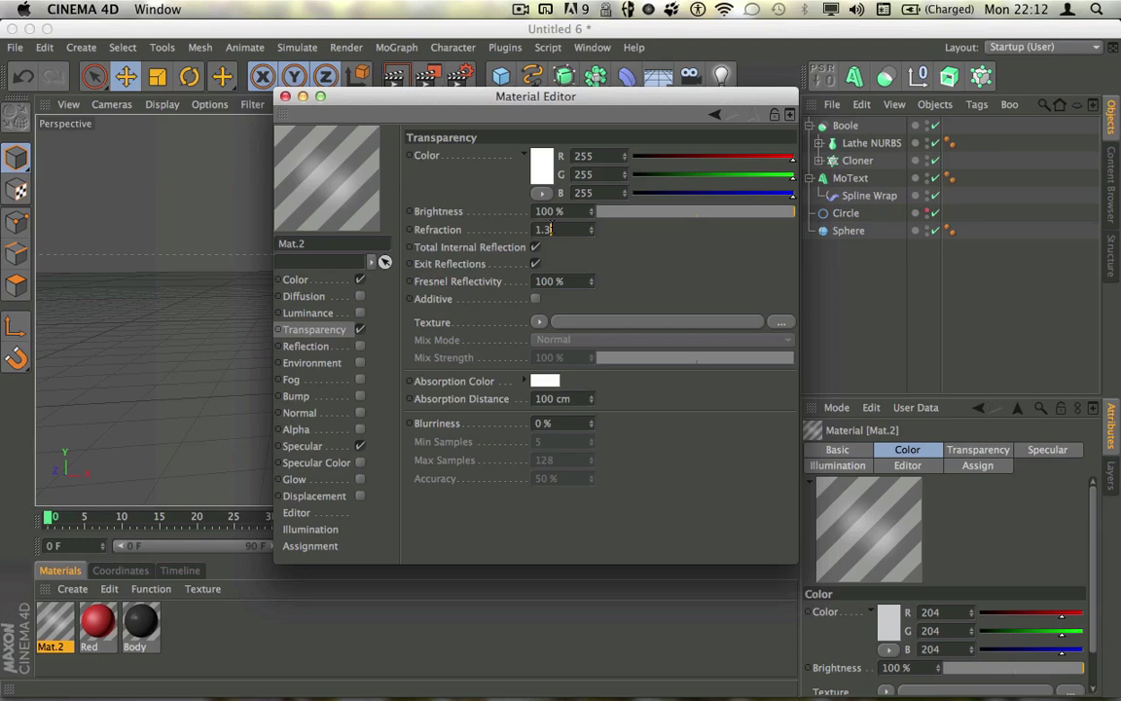
key("Return")
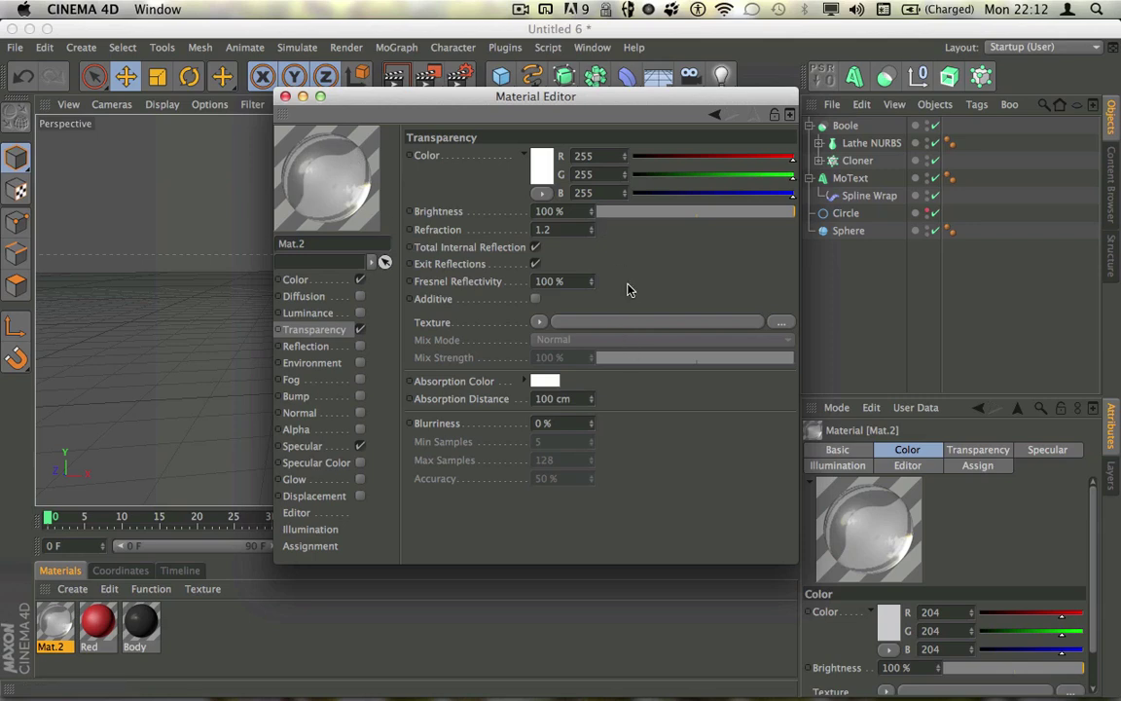
Enable reflection on the transparent material with 17% brightness and 6% blurriness
left_click_drag(459, 102, 464, 109)
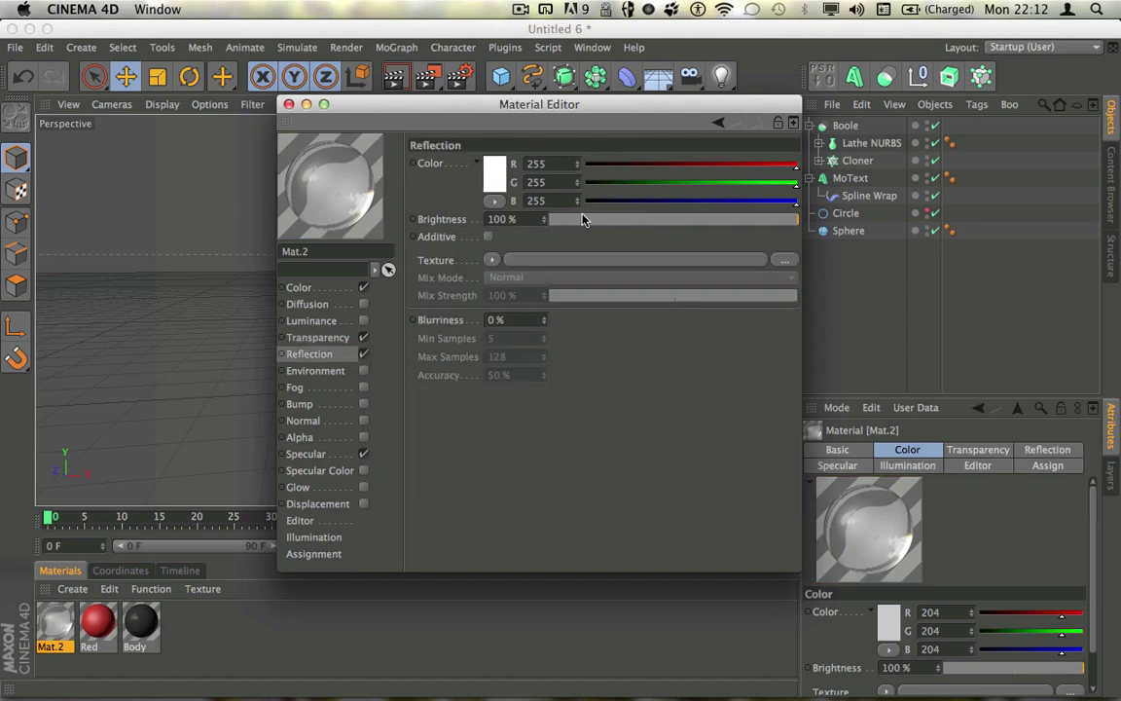
mouse_move(586, 218)
left_mouse_down()
mouse_move(566, 219)
mouse_move(591, 219)
left_mouse_up()
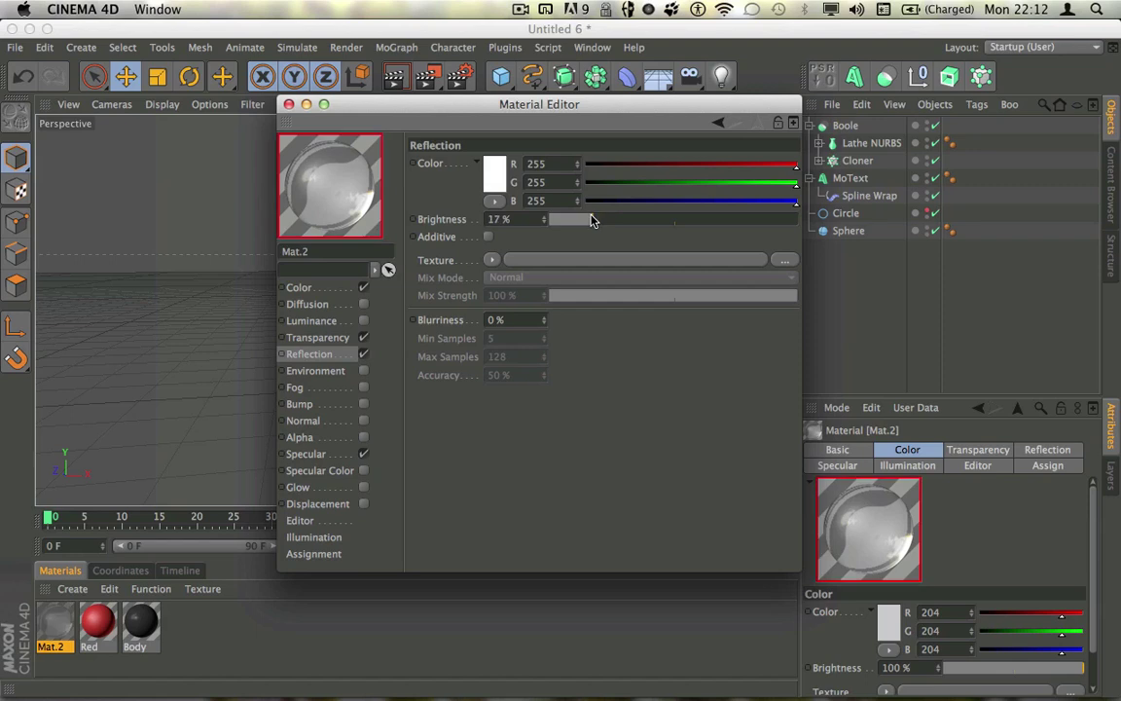
left_click_drag(548, 318, 546, 328)
left_click(545, 317)
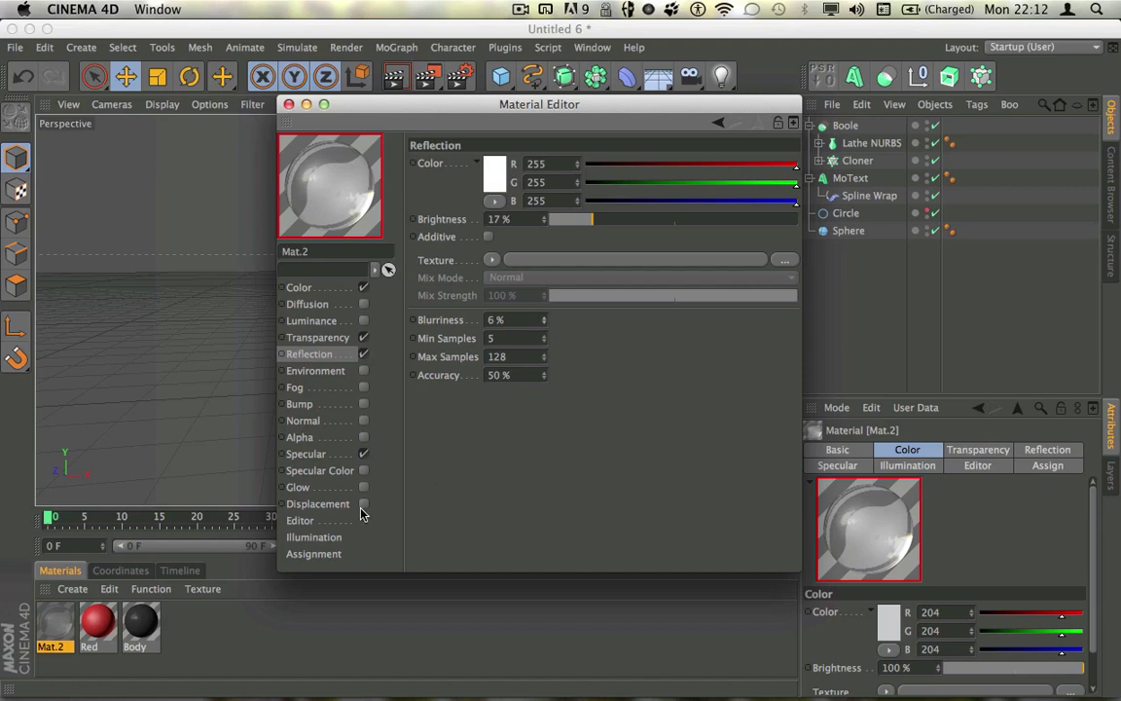
Set the transparent material's specular width to 26%, height to 31%, falloff to -12% and inner width to 29%
left_click(318, 454)
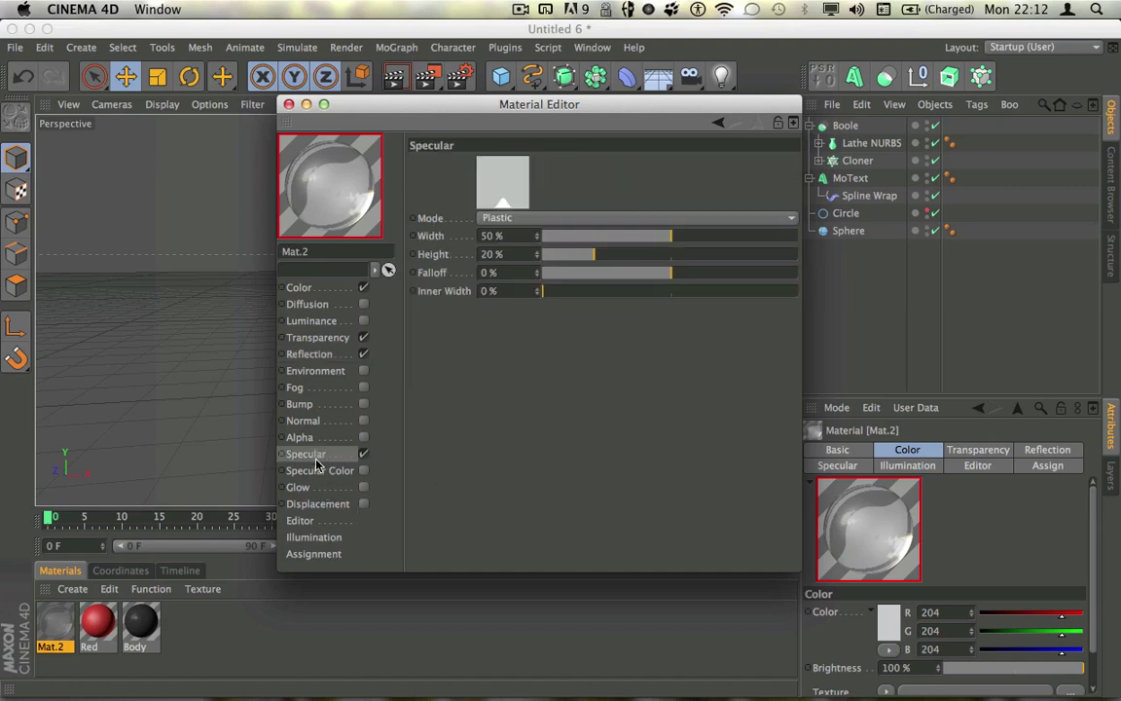
left_click(581, 234)
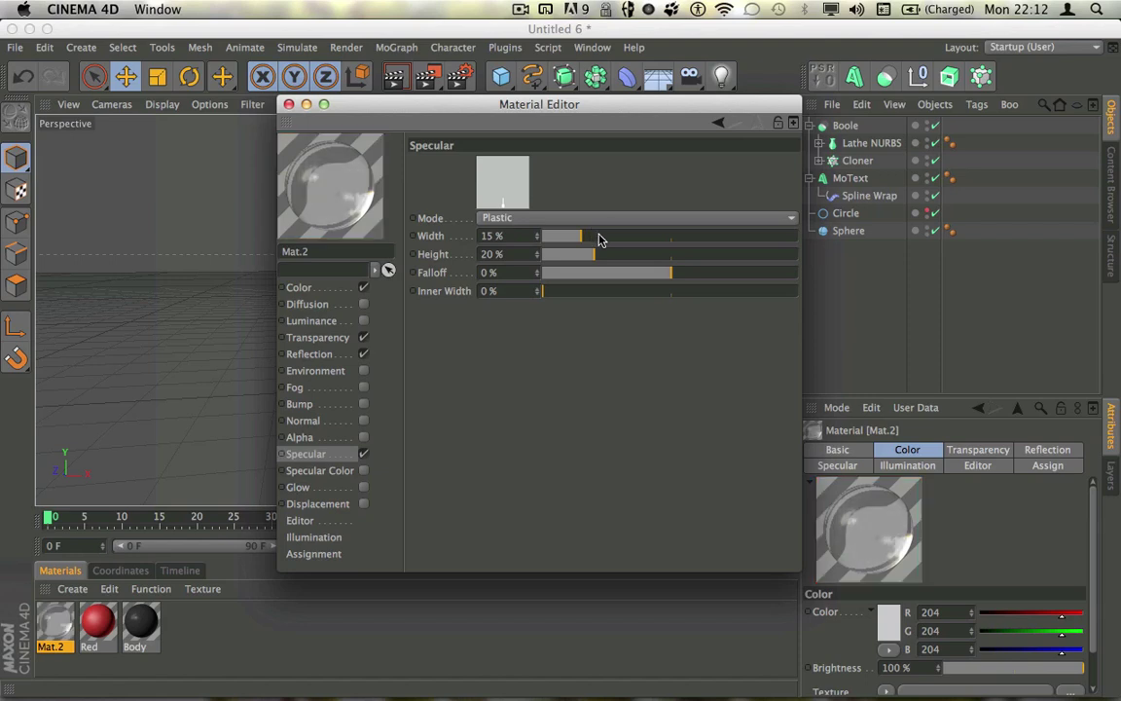
left_click(598, 236)
left_click(575, 291)
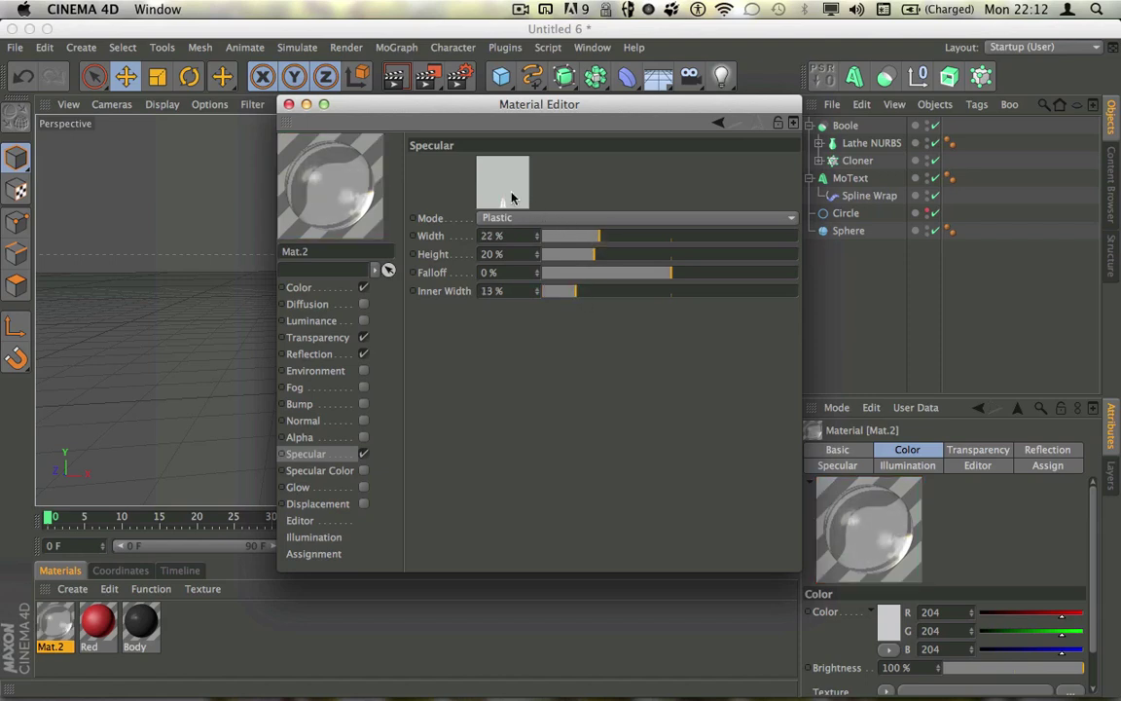
left_click_drag(399, 115, 423, 117)
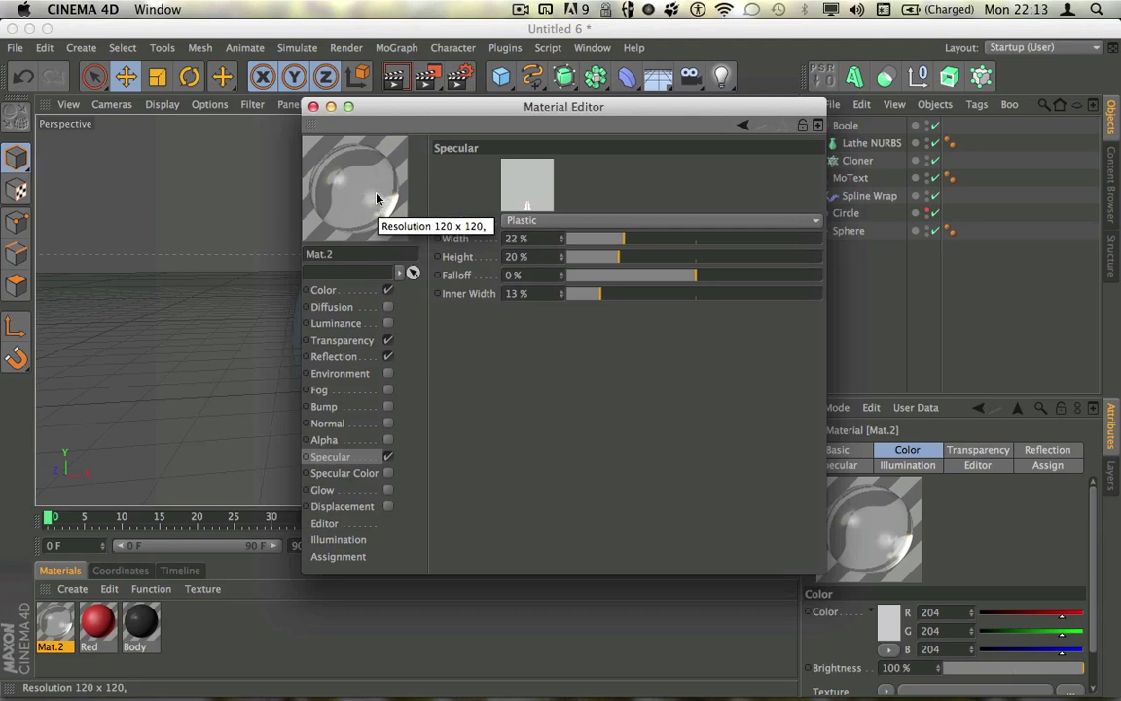
left_click(614, 295)
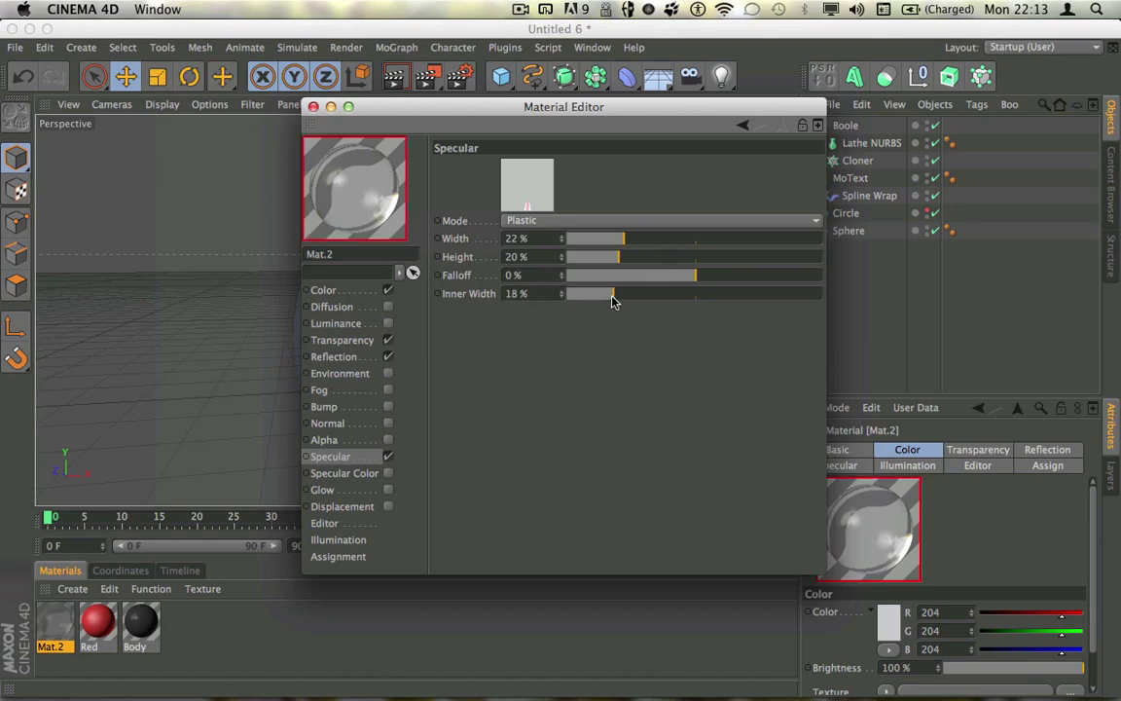
left_click(631, 296)
left_click(657, 277)
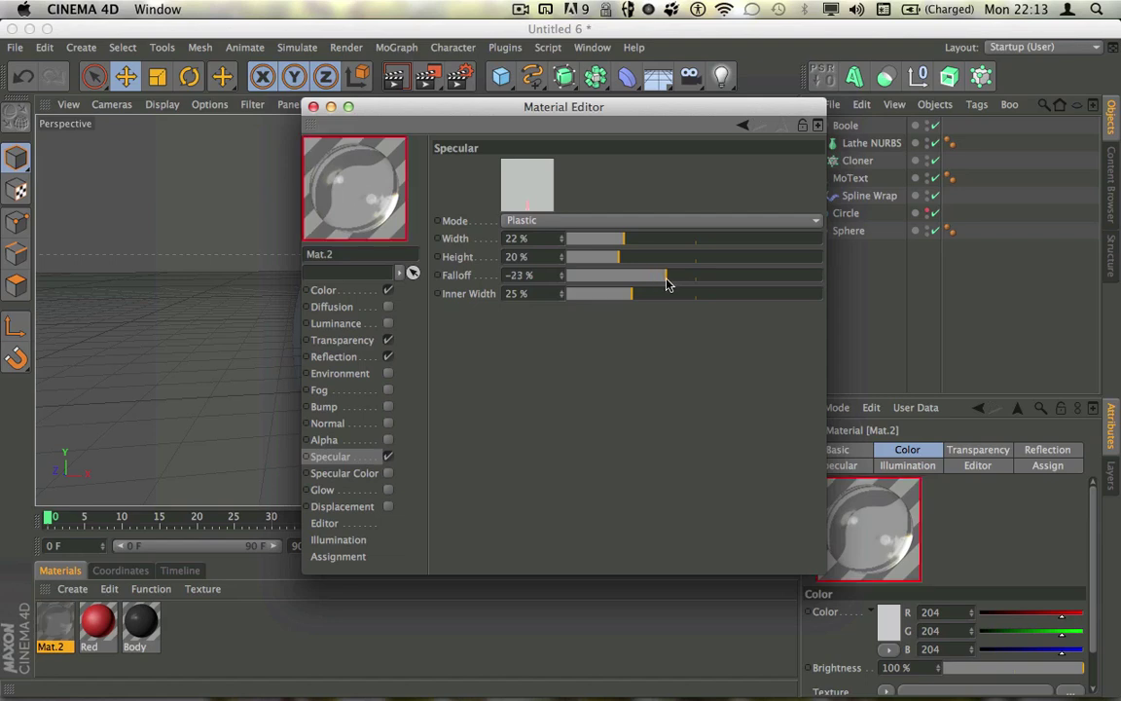
left_click(682, 277)
left_click(634, 238)
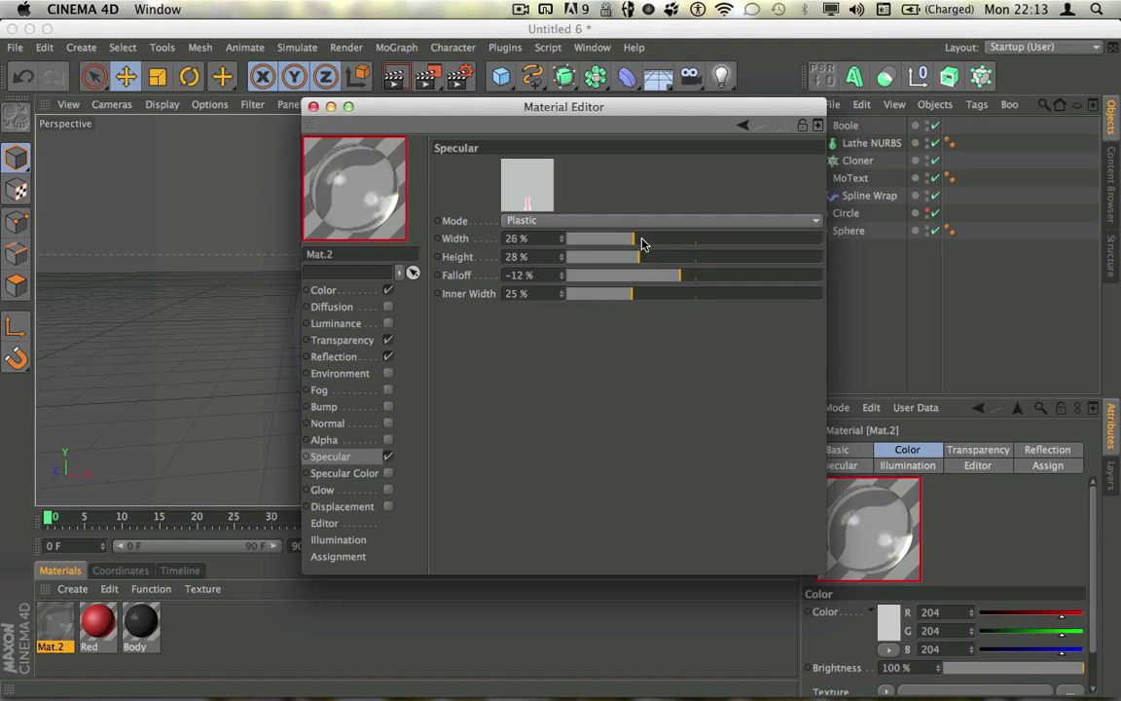
left_click(647, 257)
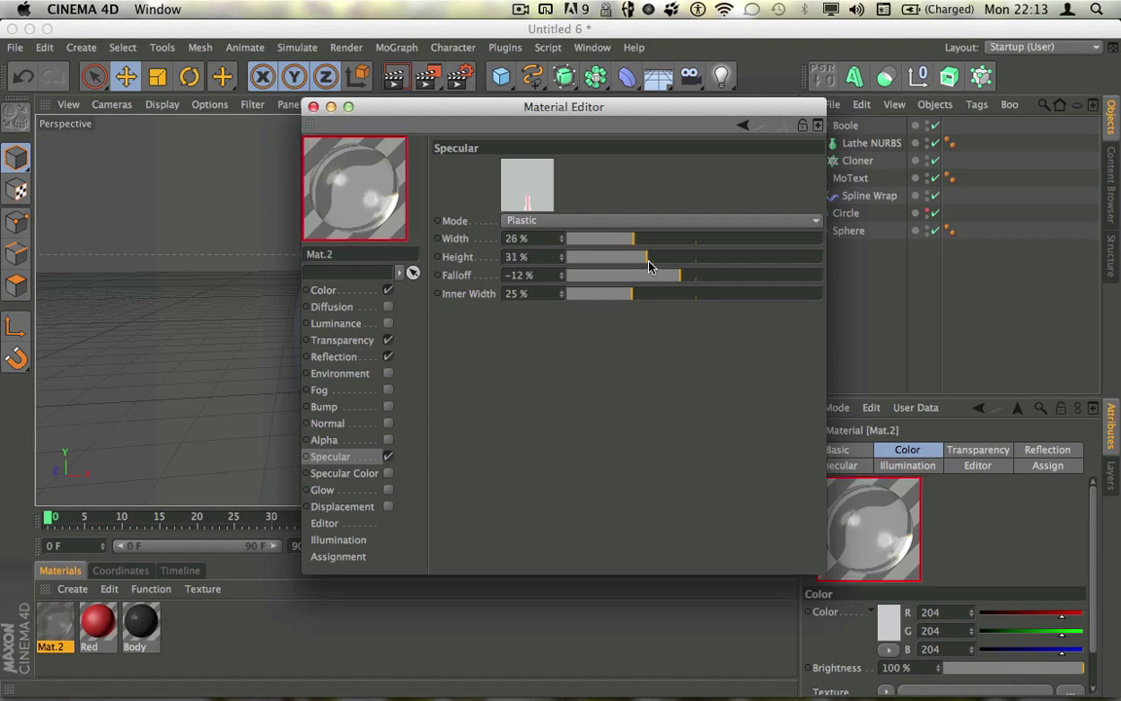
left_click(640, 294)
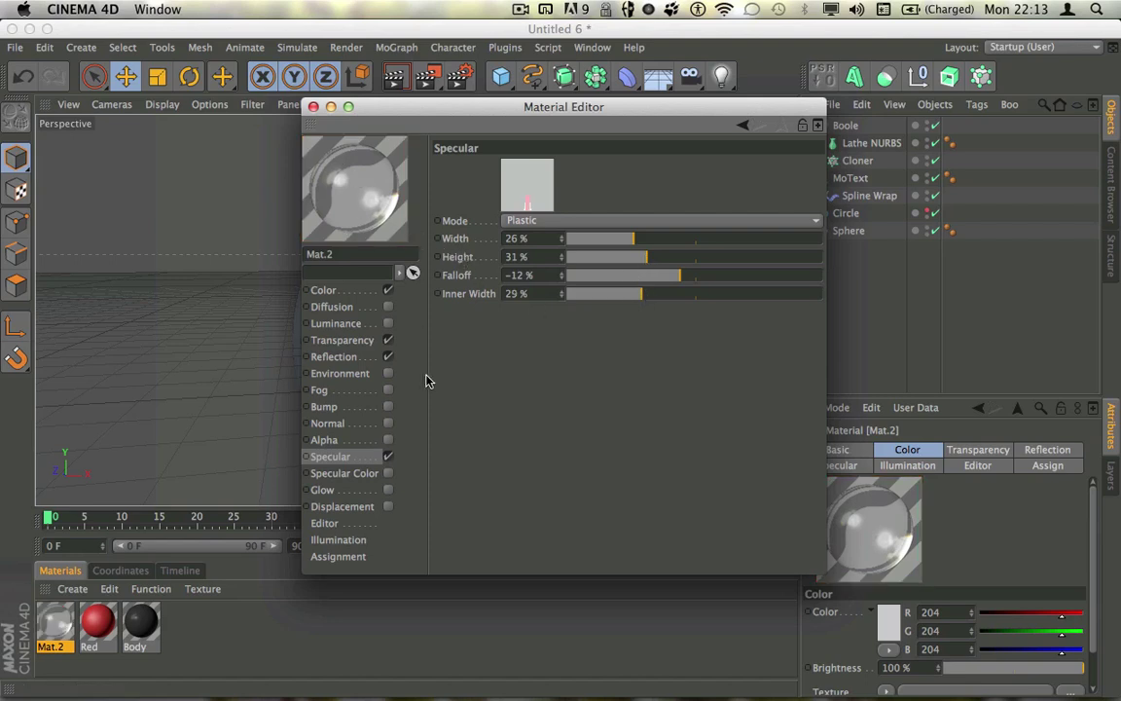
Set the transparent material's color to a mid grey, RGB 146, 146, 146
left_click(321, 291)
left_click(517, 181)
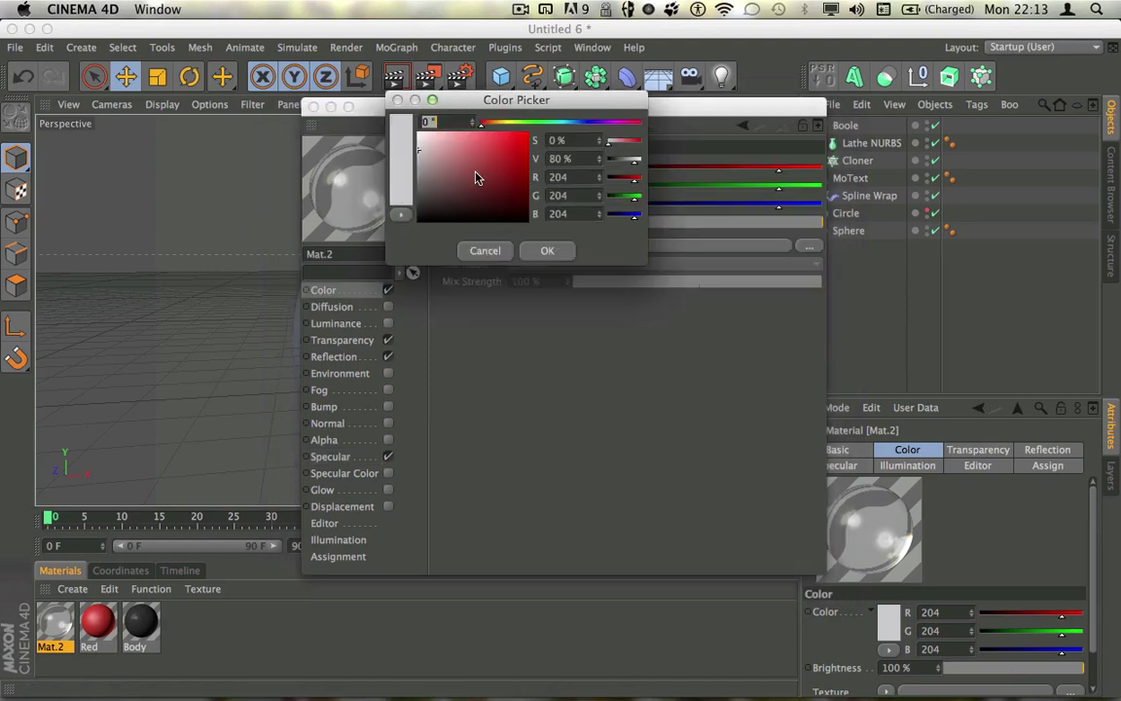
left_click(399, 177)
left_click(543, 251)
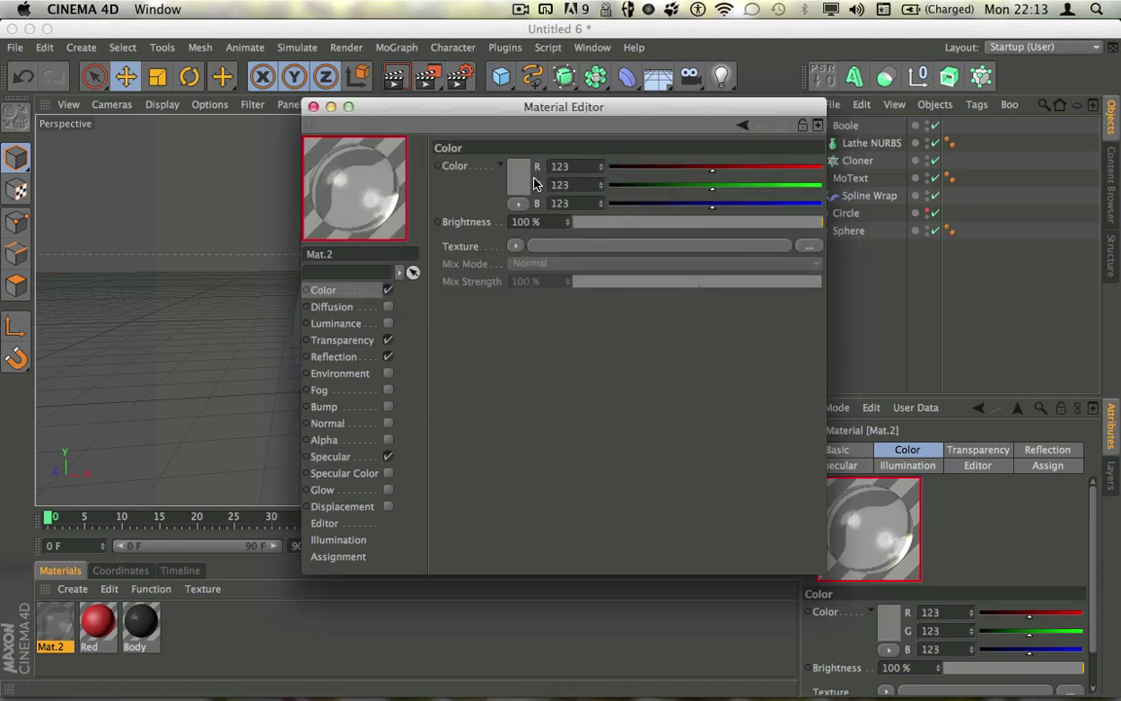
left_click(519, 181)
left_click_drag(446, 215, 416, 198)
key("Return")
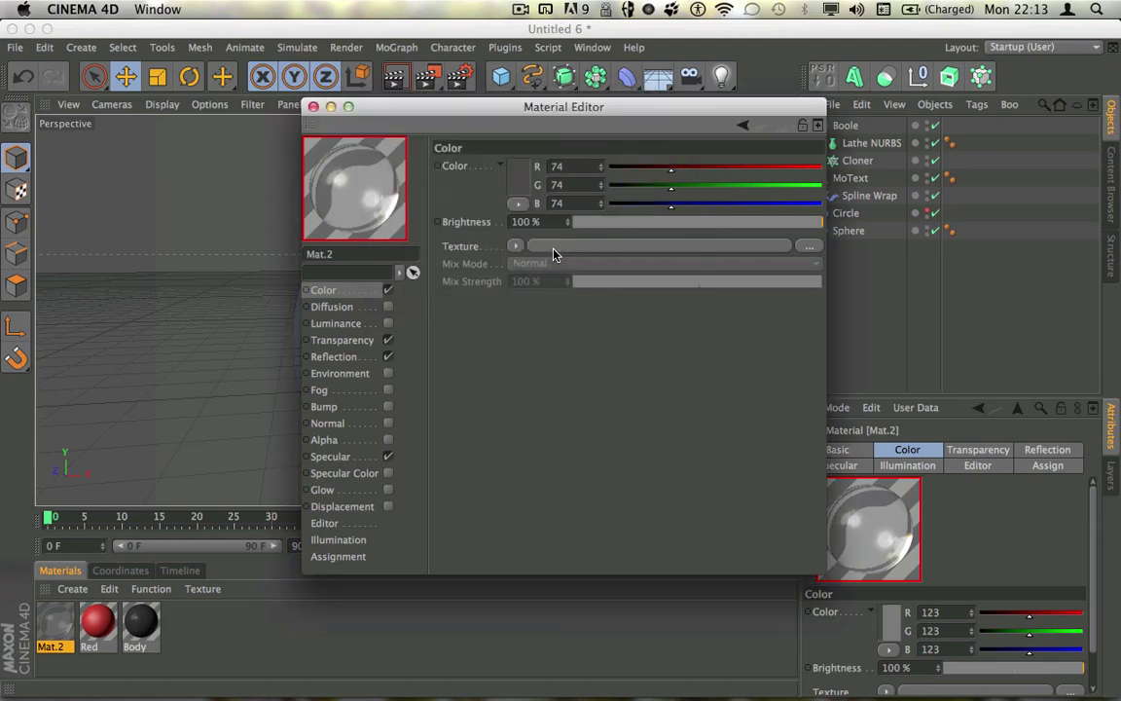
left_click(517, 177)
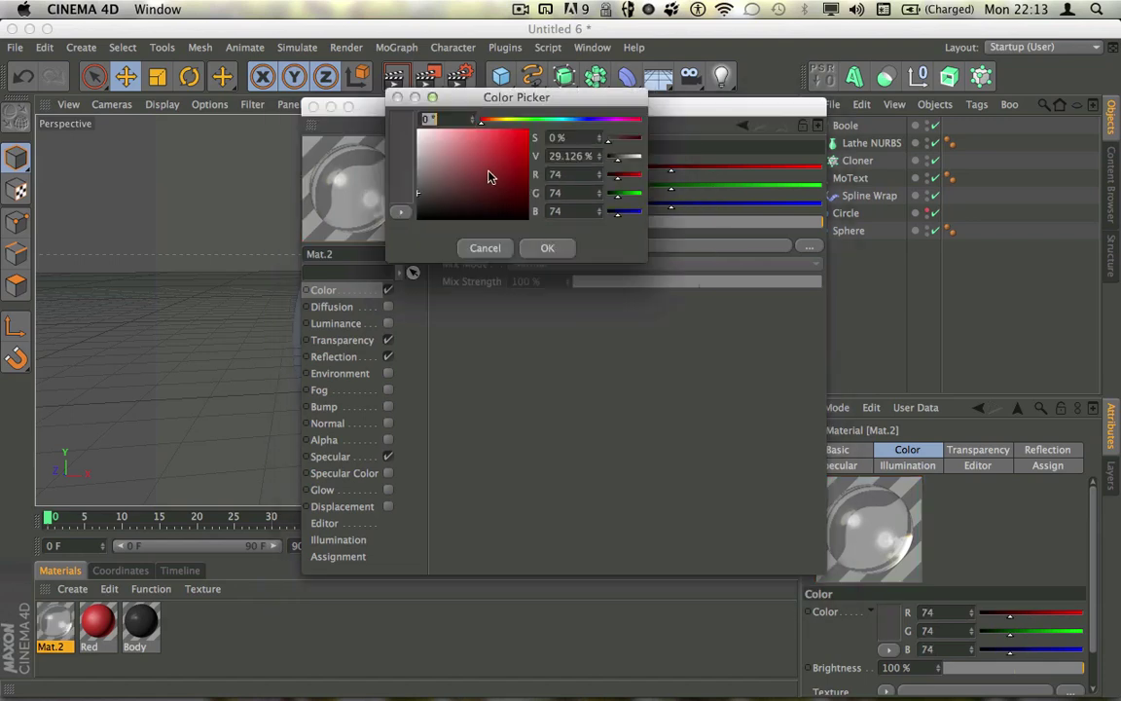
left_click_drag(438, 169, 391, 167)
key("Return")
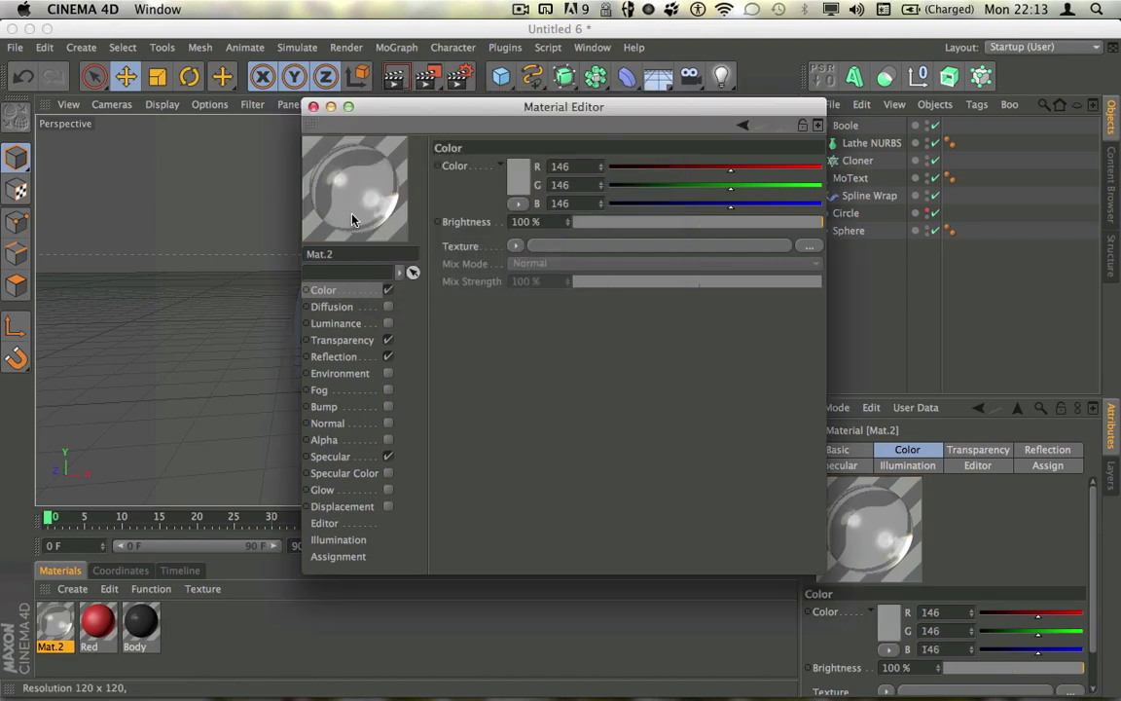
Rename the transparent material as Lens and finish editing it
left_click_drag(343, 253, 250, 228)
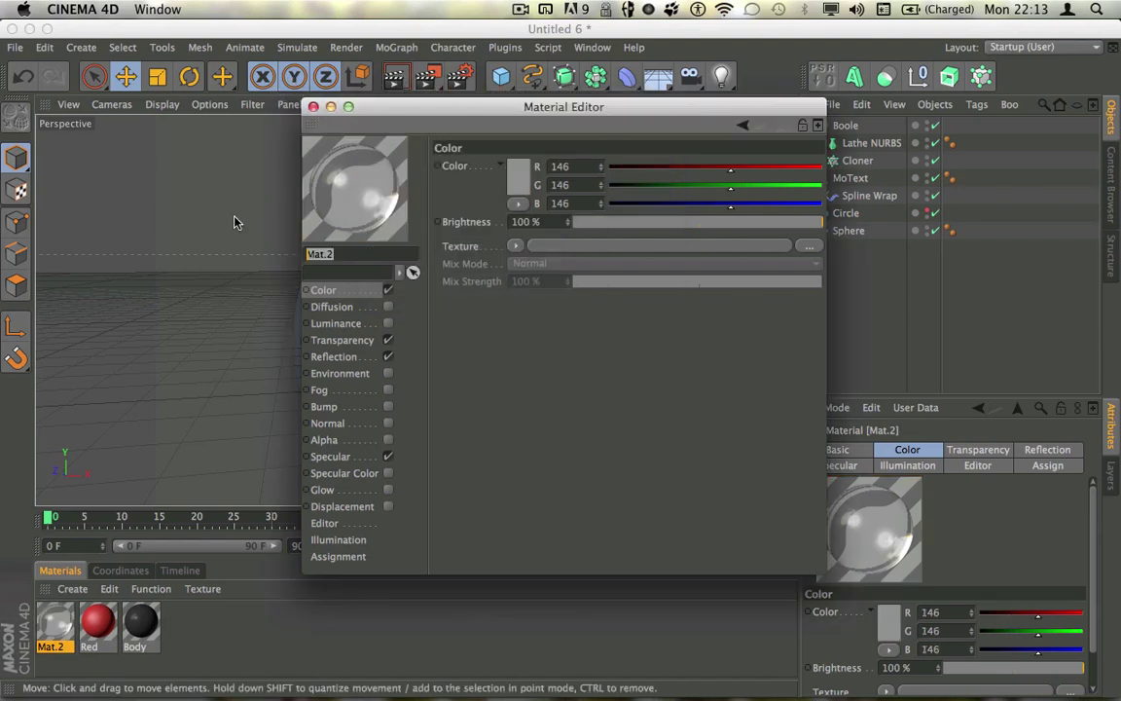
type("Lens")
key("Return")
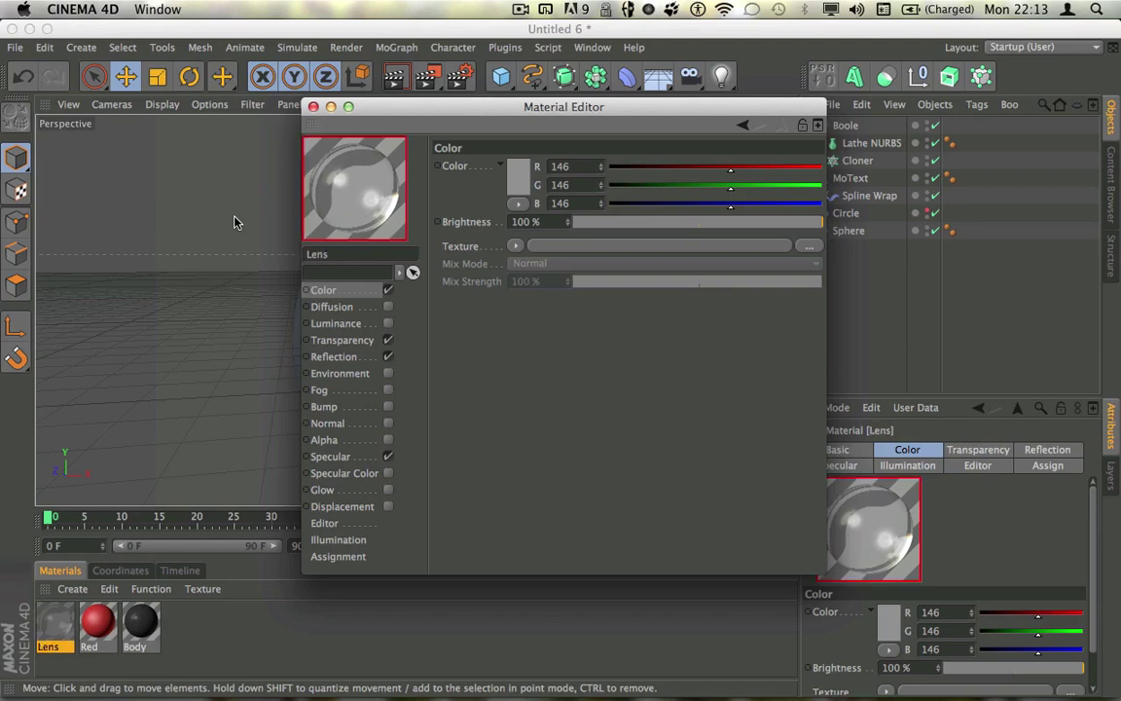
left_click(313, 107)
Apply the Lens material to the glass sphere and the Red material to the MoText lettering
left_click_drag(56, 623, 420, 402)
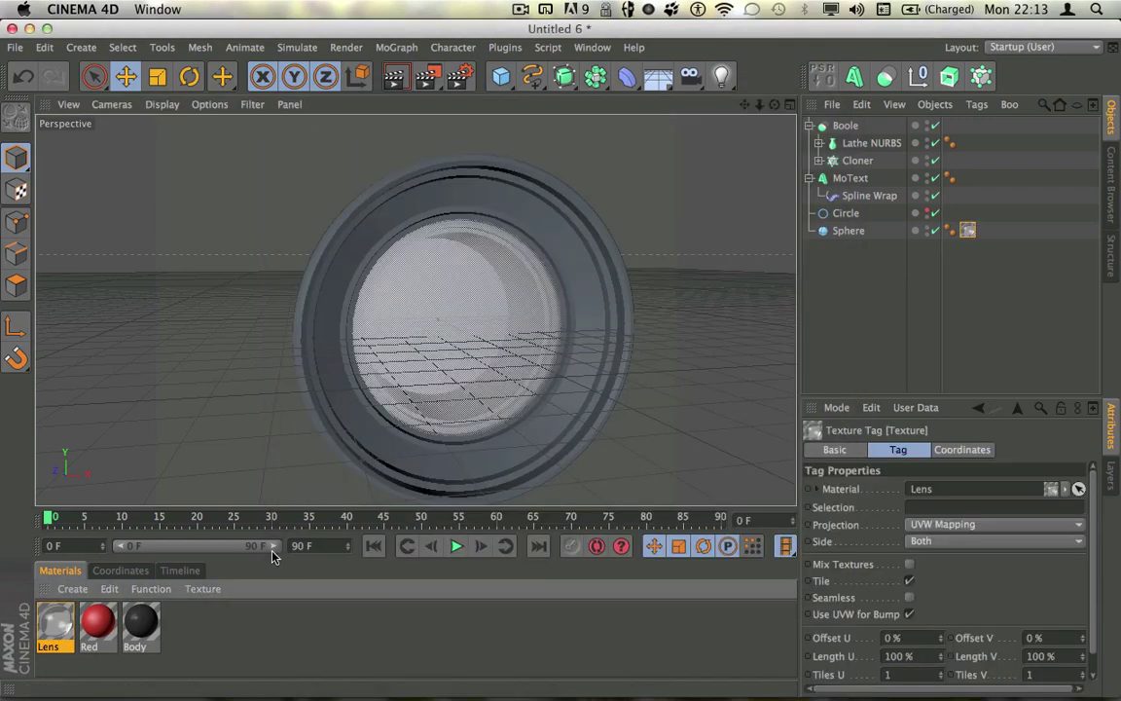
left_click_drag(775, 104, 818, 126)
left_click_drag(415, 309, 413, 311)
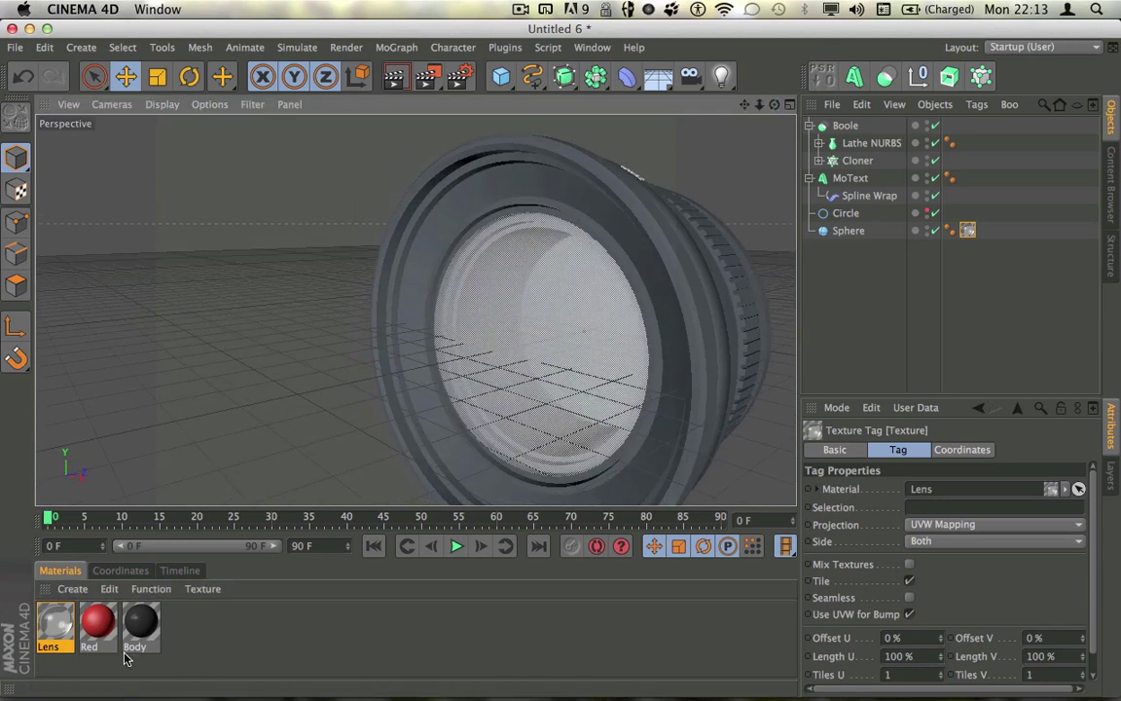
left_click_drag(97, 622, 851, 178)
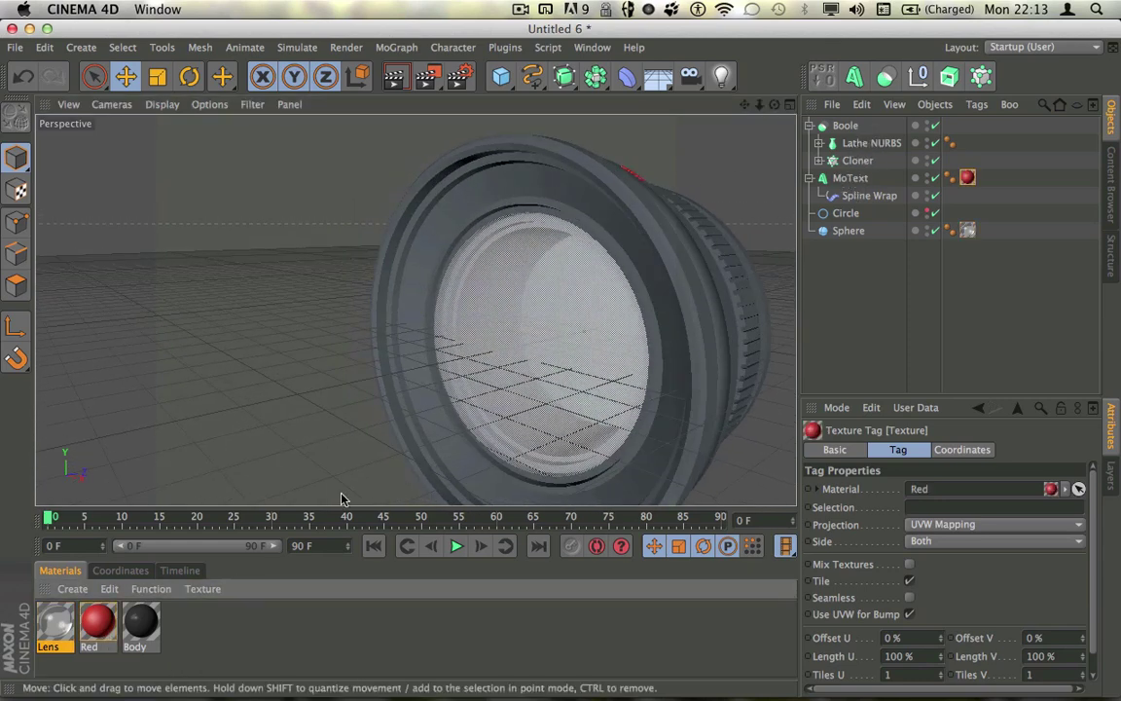
Apply the Body material to the Boole object and view the textured lens from the front
left_click_drag(136, 619, 849, 129)
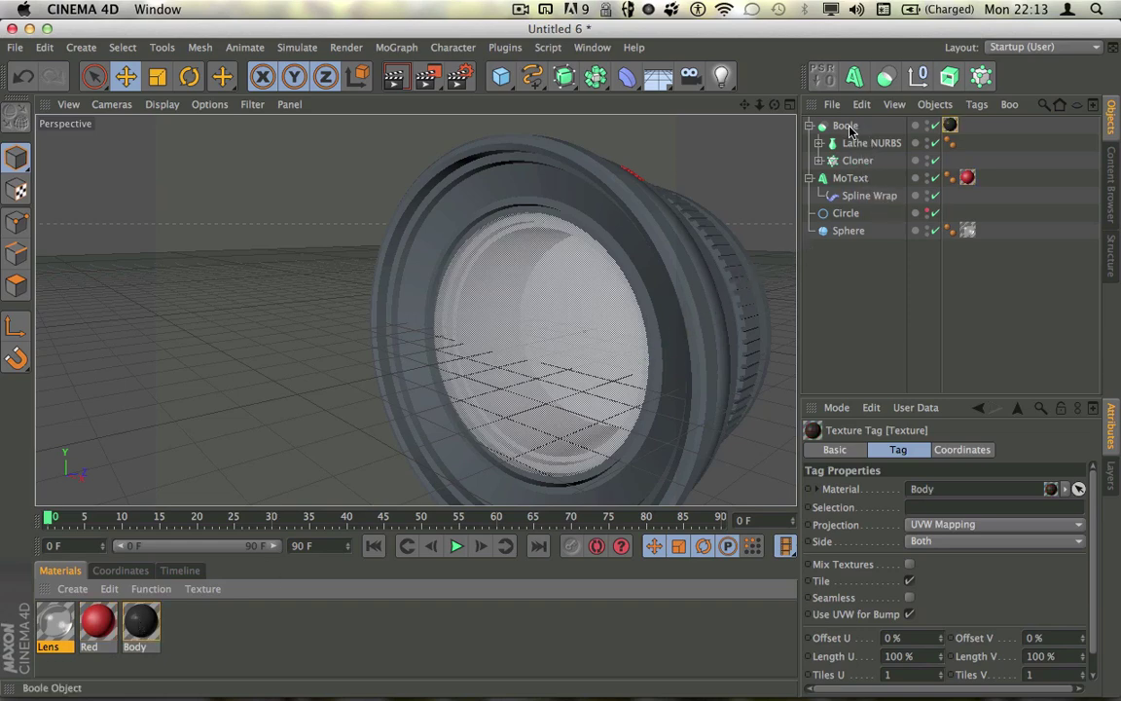
scroll(588, 328, "down", 5)
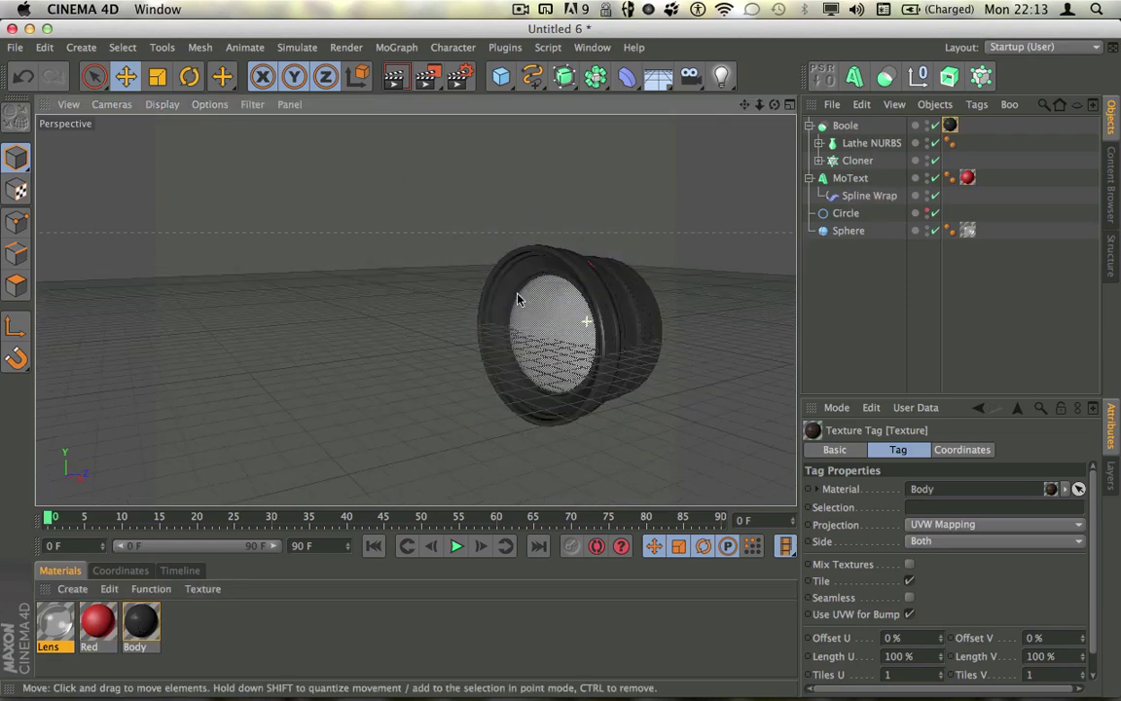
left_click_drag(517, 299, 328, 215, "alt")
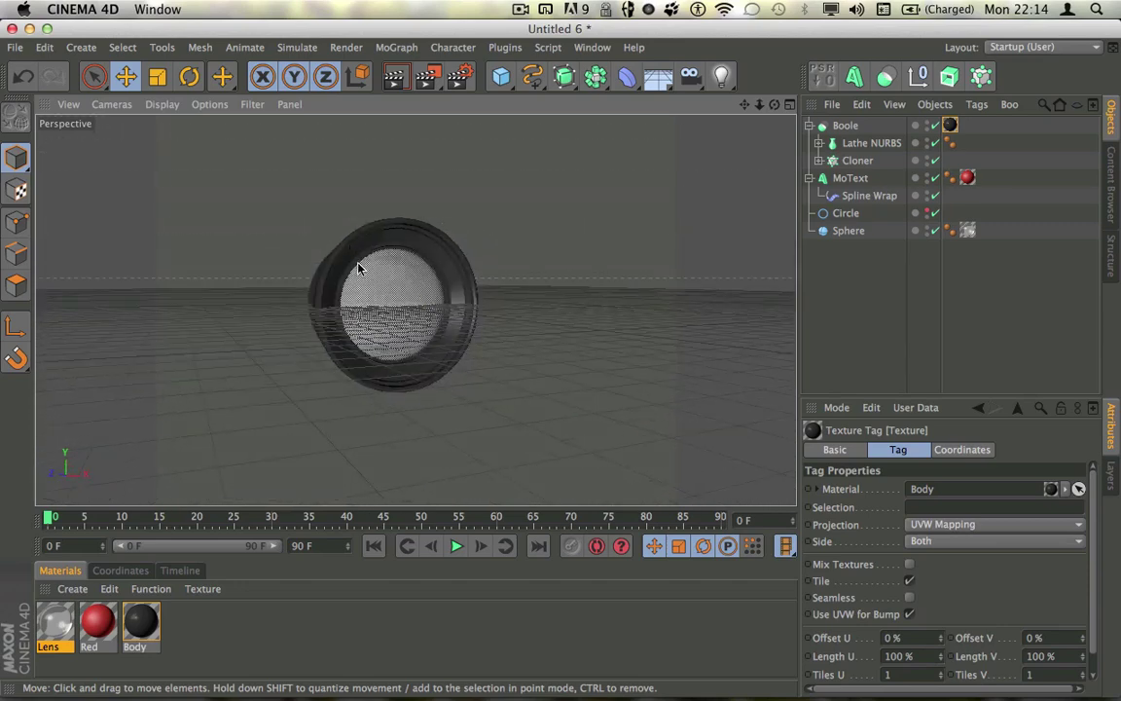
scroll(383, 230, "up", 3)
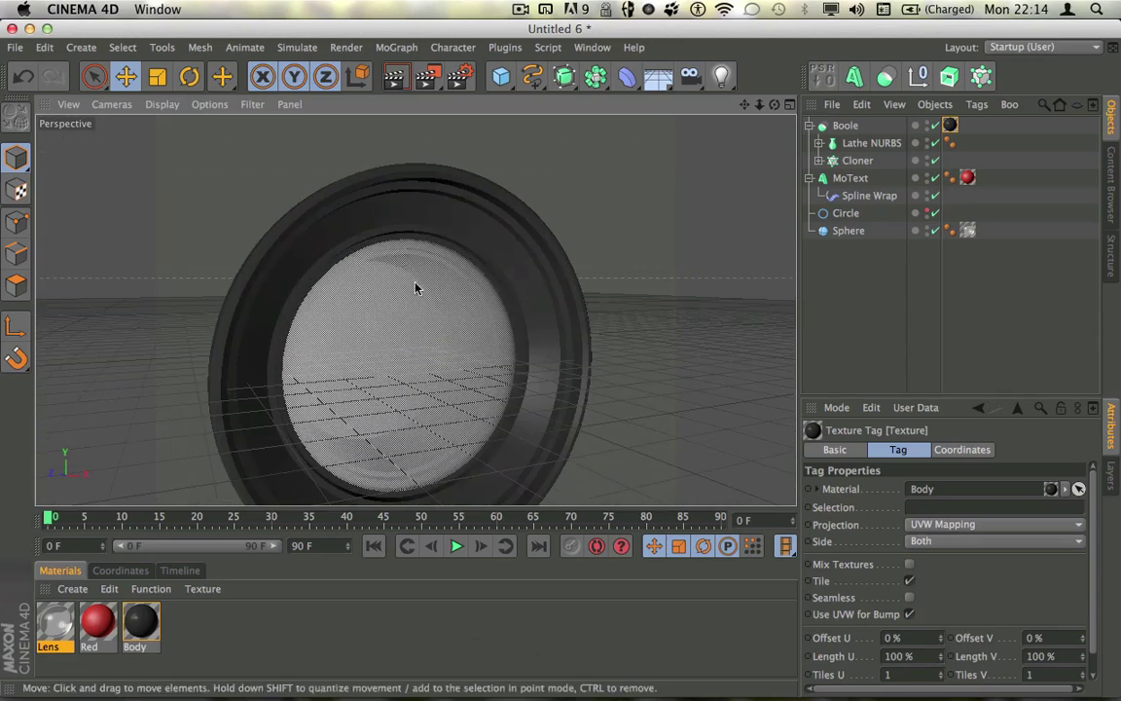
Add the Ambient Occlusion effect to the render settings
left_click_drag(415, 288, 478, 300, "alt")
scroll(477, 314, "down", 4)
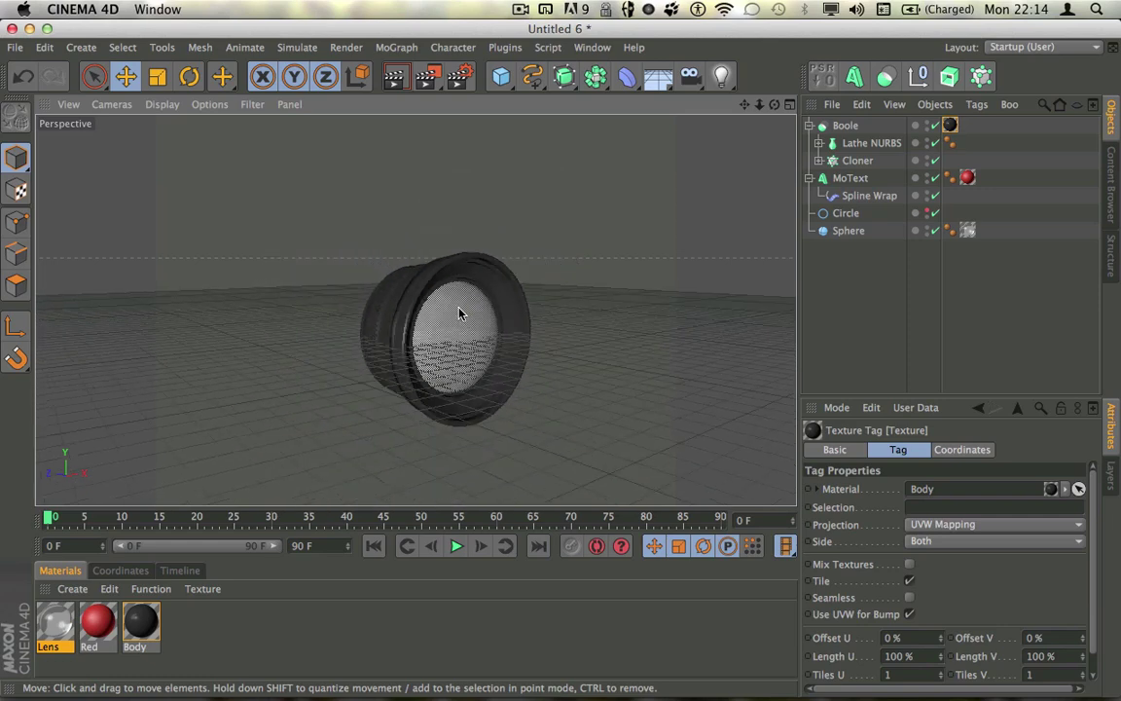
middle_click_drag(461, 313, 452, 263, "alt")
left_click(457, 78)
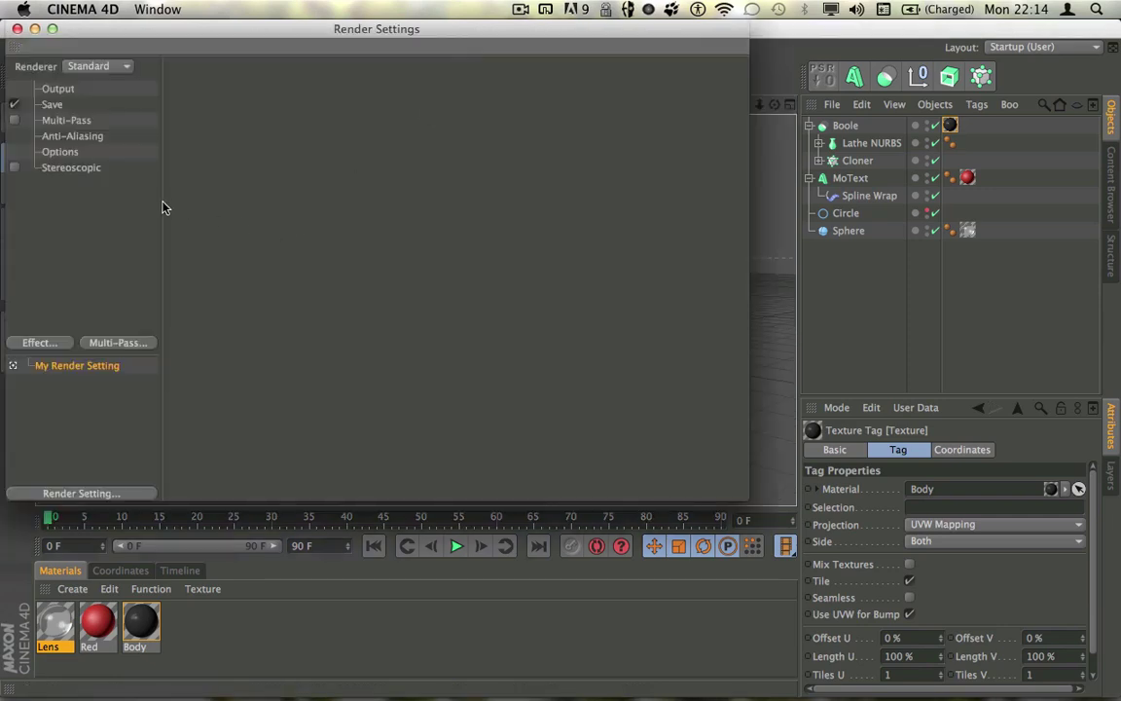
right_click(69, 307)
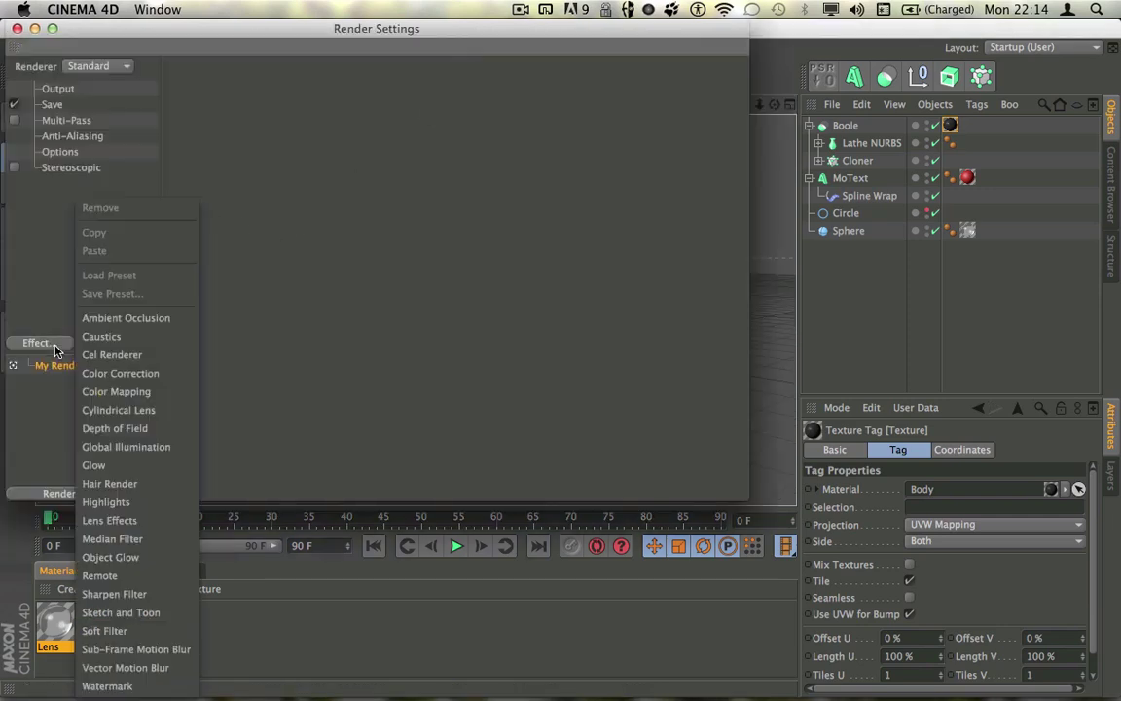
left_click(101, 321)
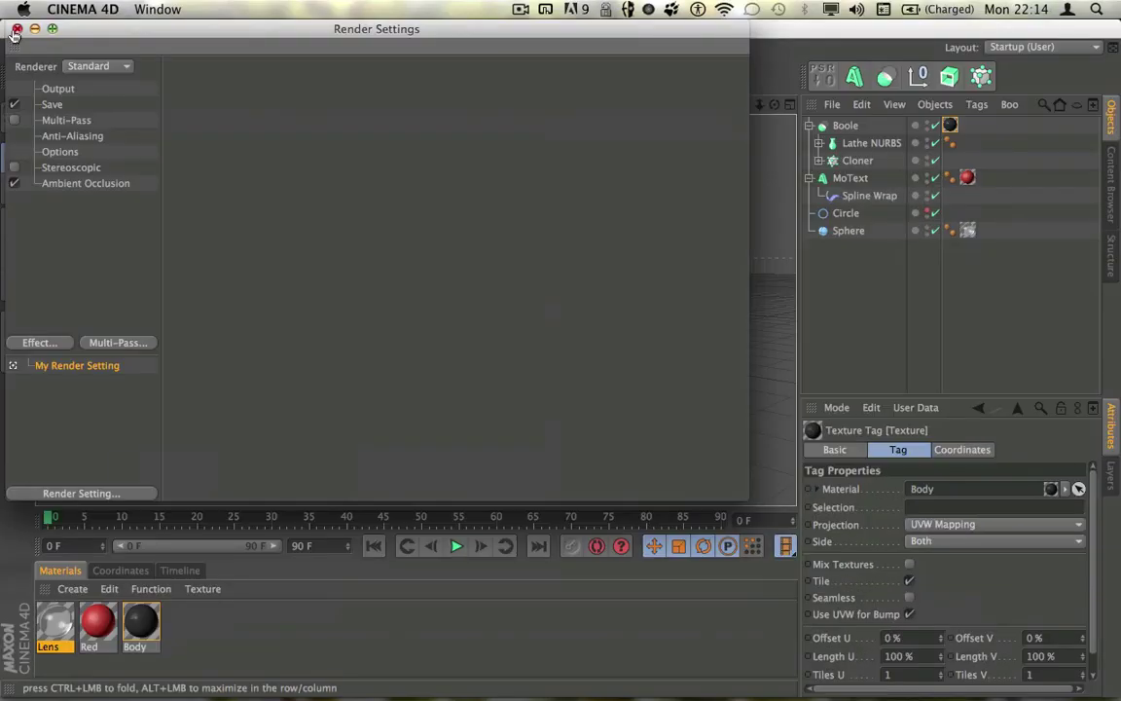
left_click(15, 29)
Render the lens in the active view from a low front angle and again from above with the red lettering in view
scroll(435, 329, "up", 5)
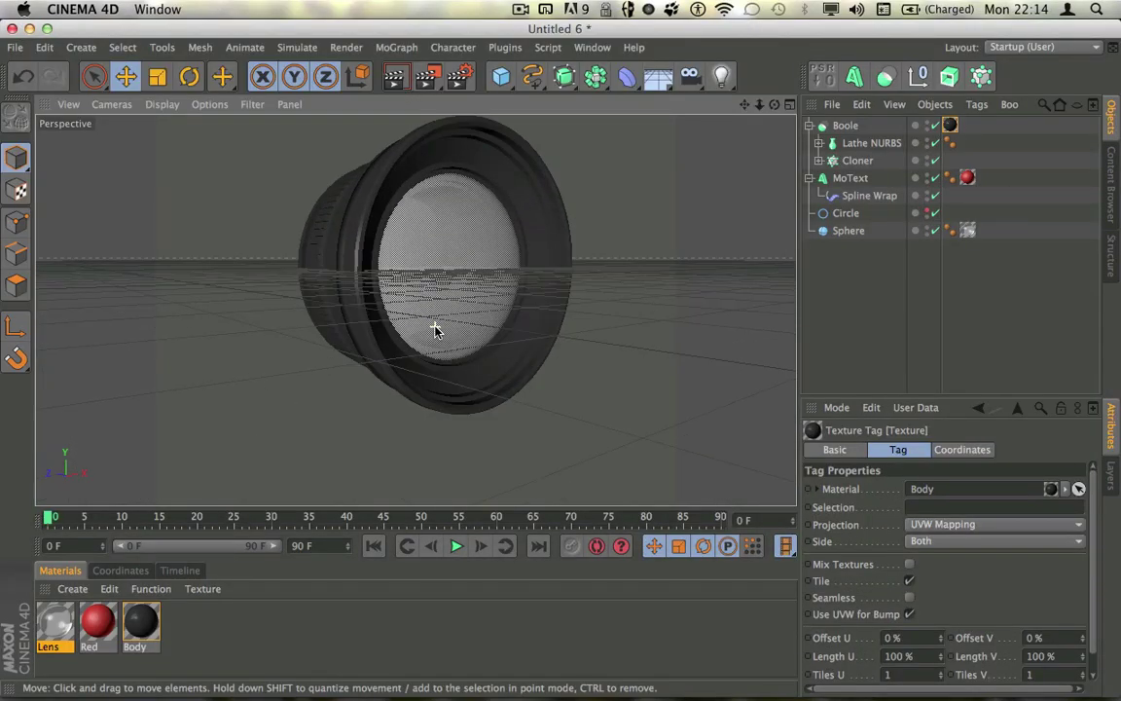
left_click(394, 78)
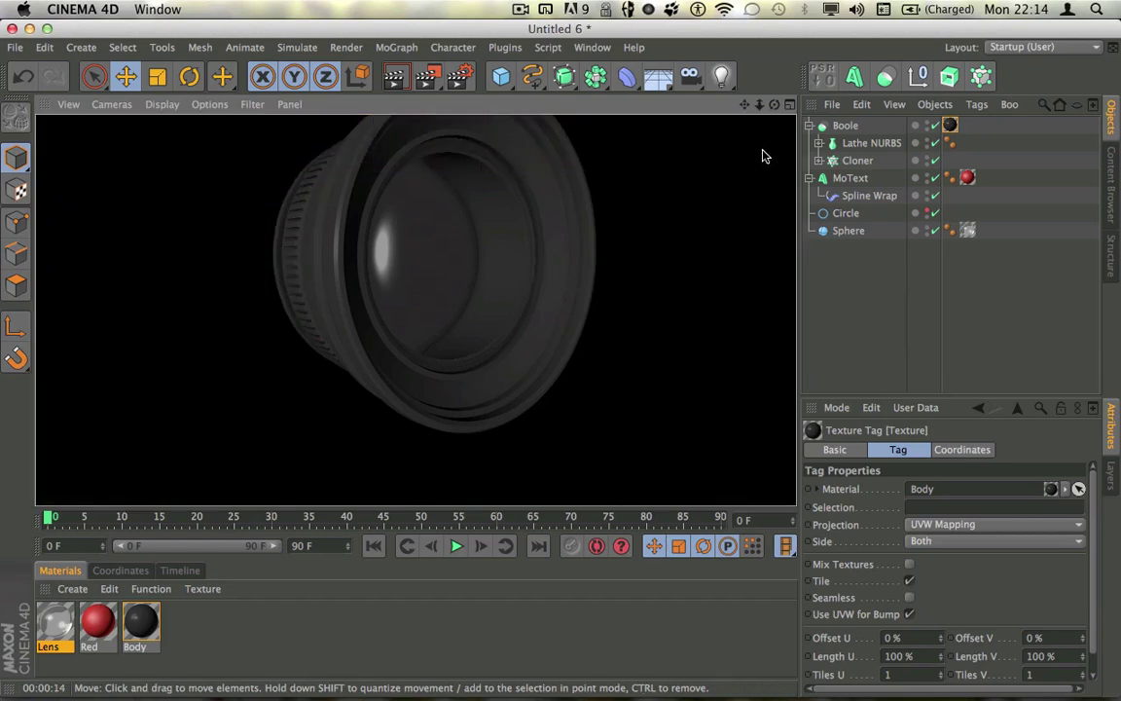
left_click_drag(774, 104, 645, 78)
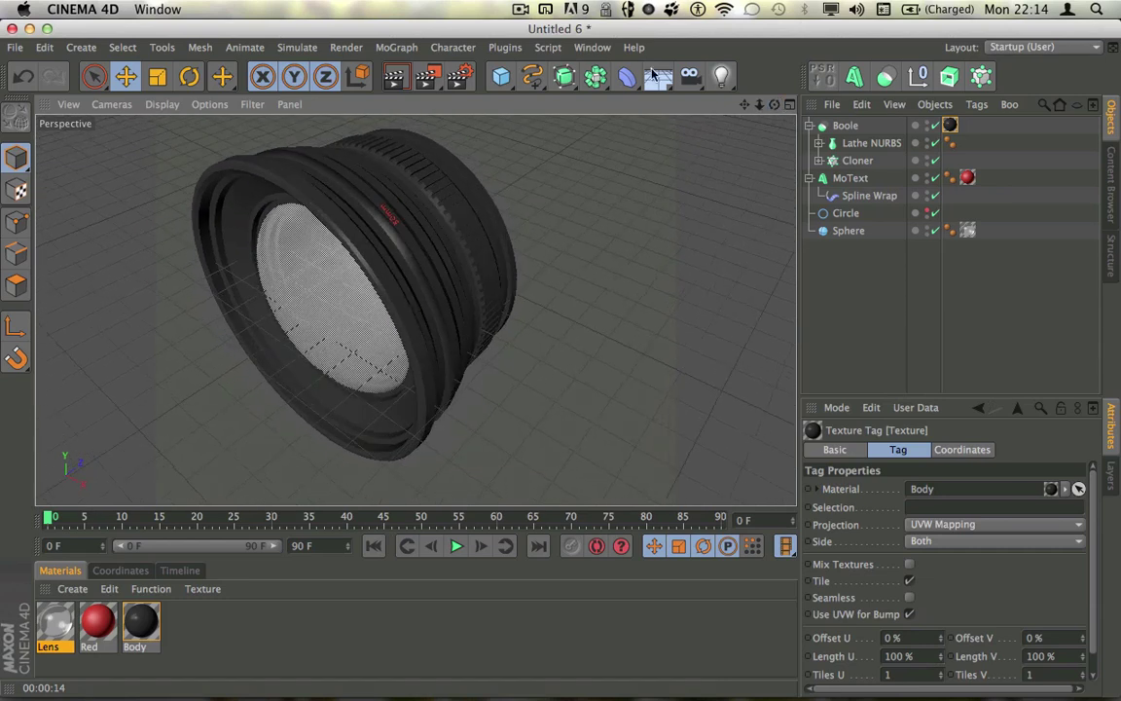
left_click(396, 75)
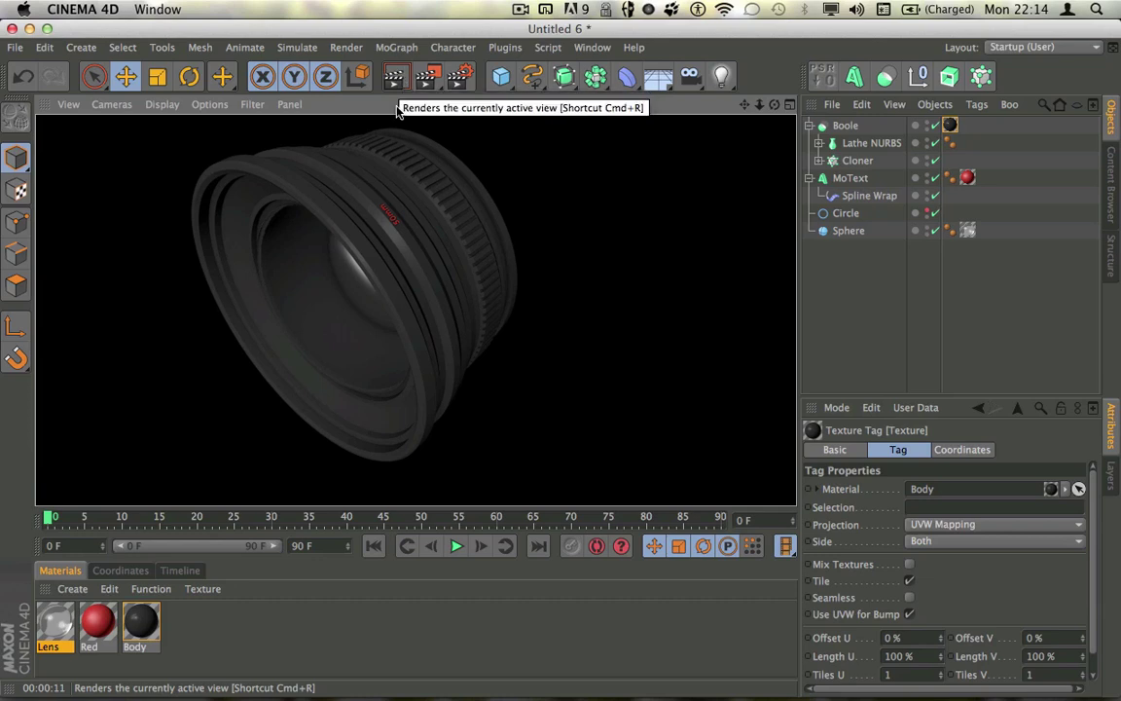
left_click(902, 253)
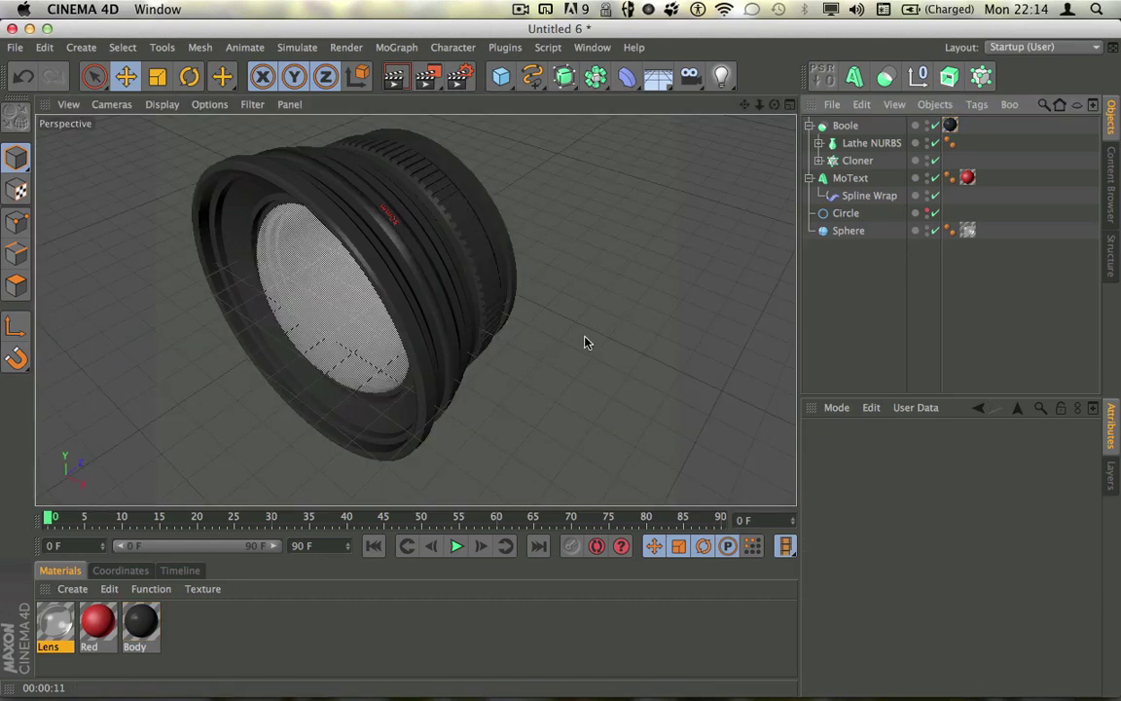
Set the Lens material's transparency brightness to 89 % and finish editing the material
double_click(49, 628)
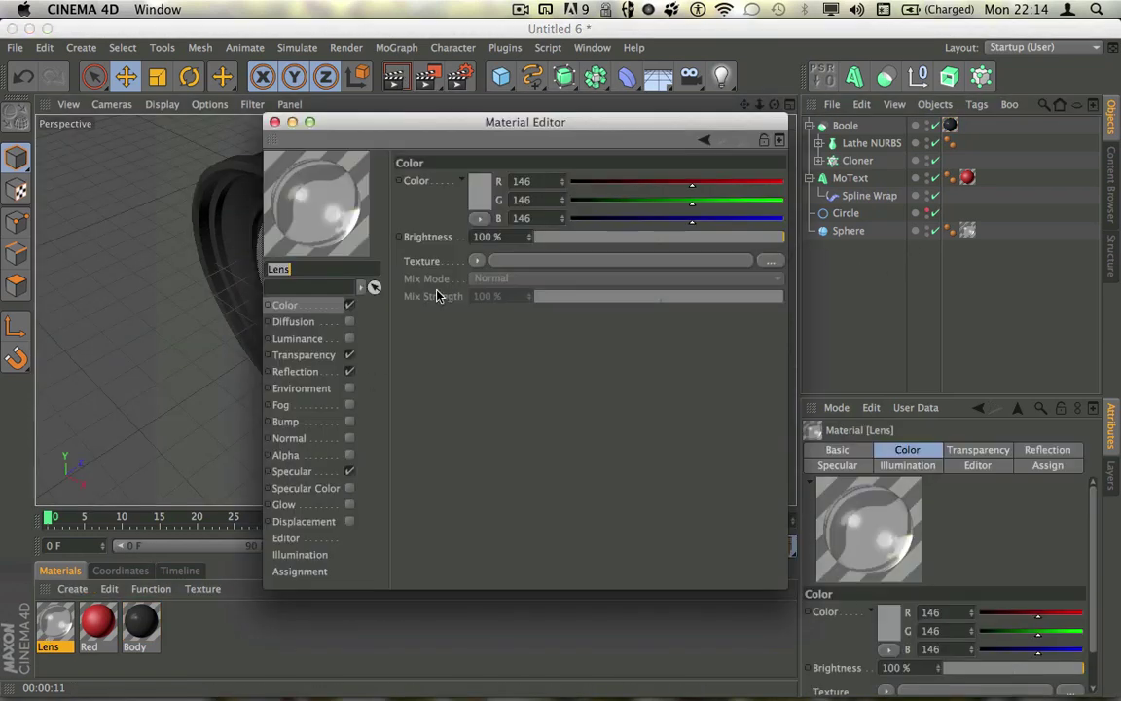
left_click(316, 355)
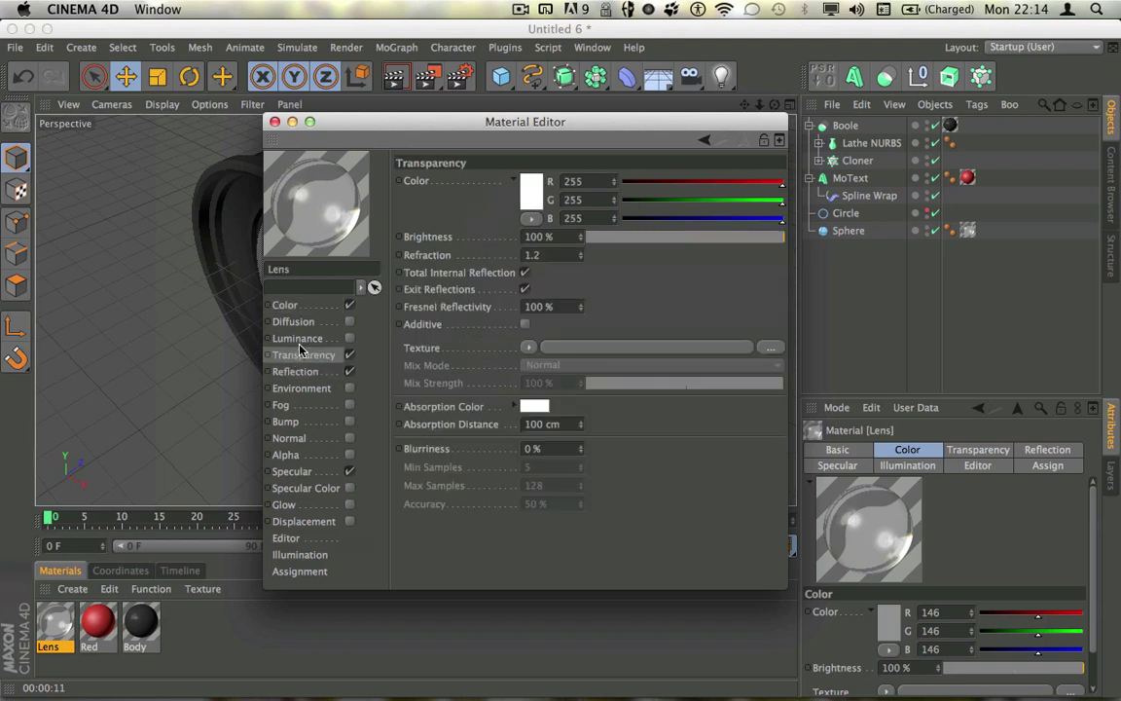
left_click(695, 237)
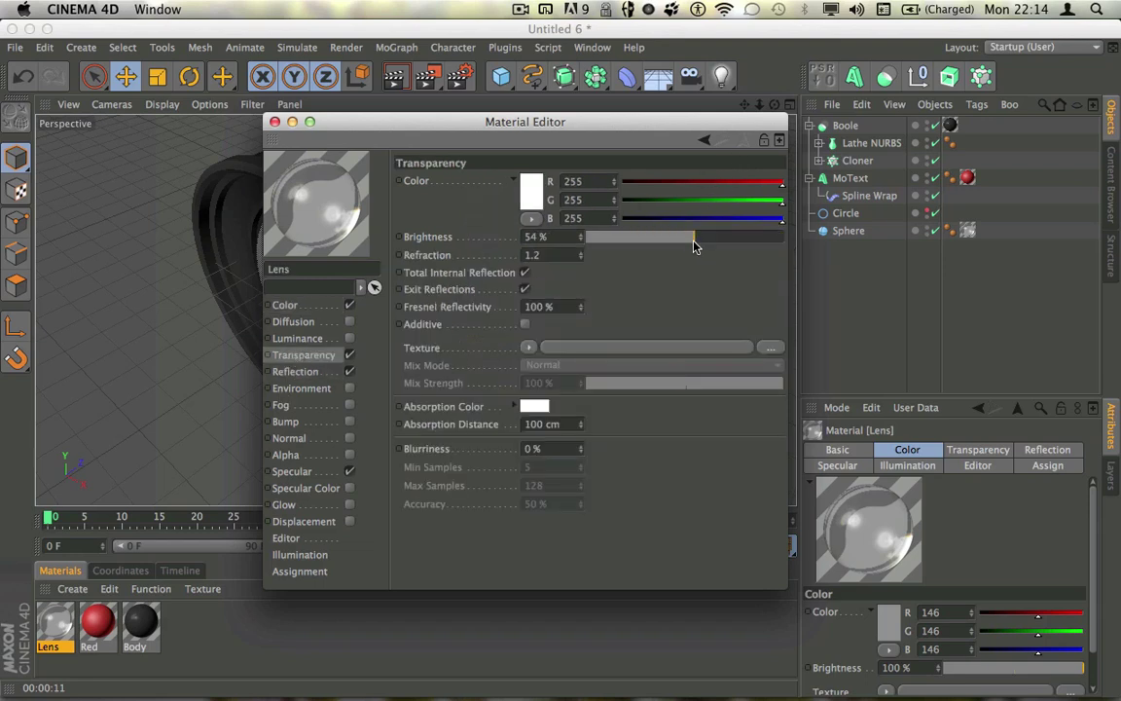
left_click(765, 235)
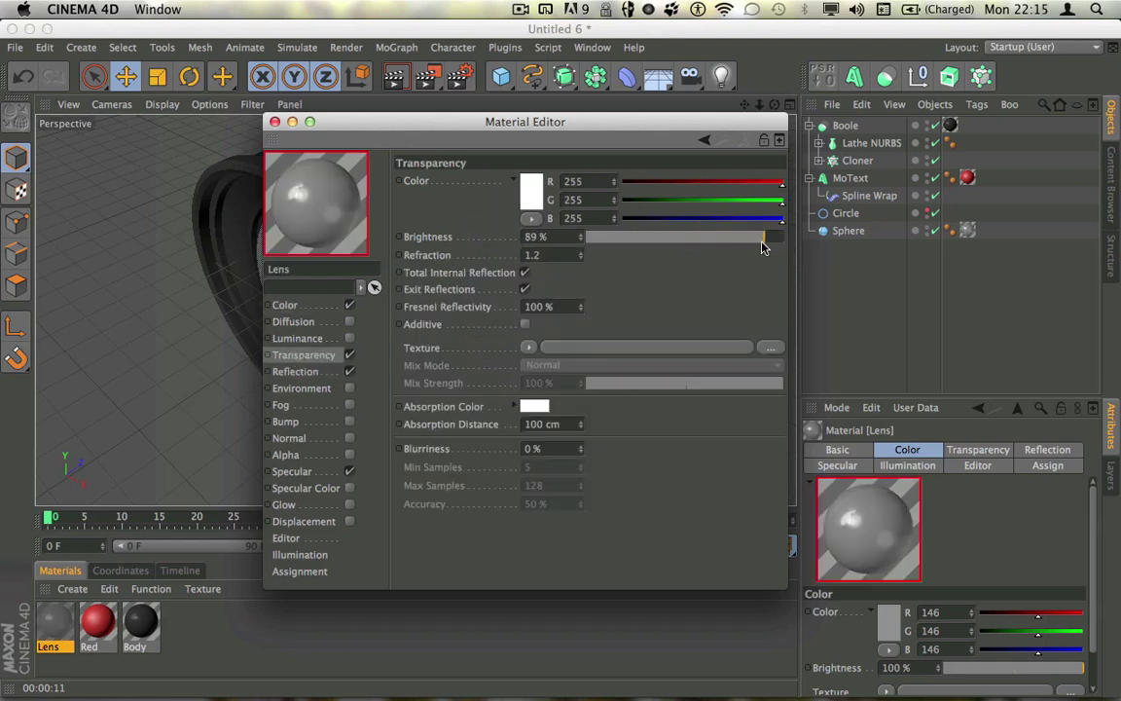
left_click(274, 121)
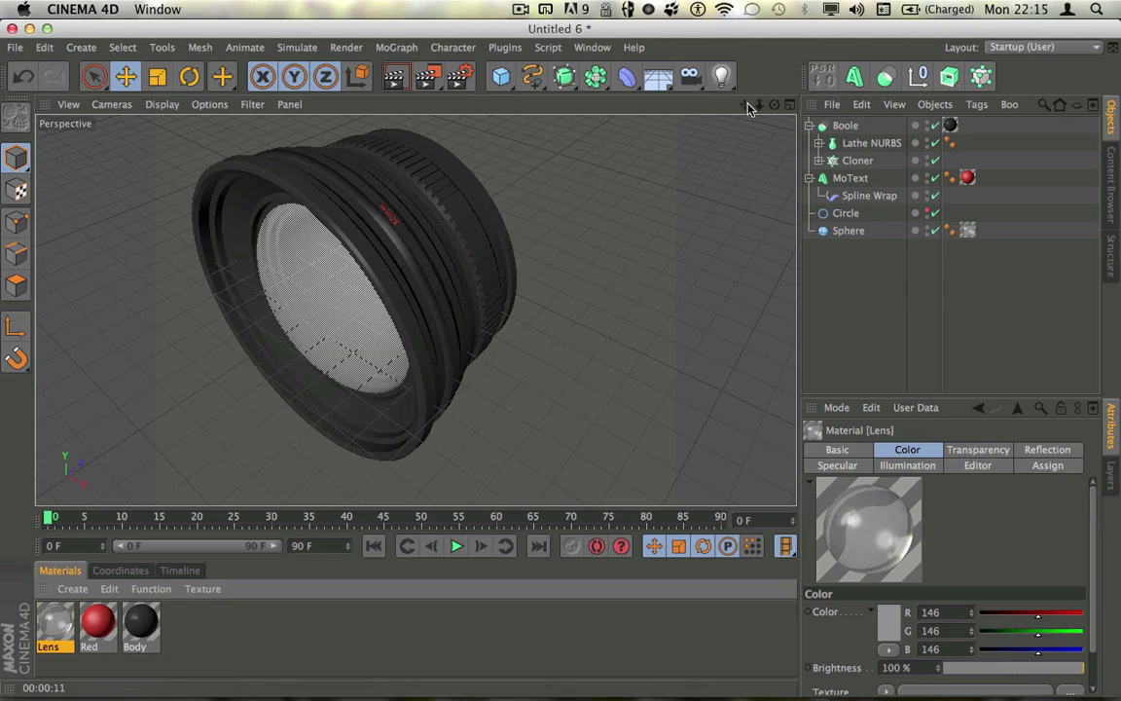
Switch to the Untitled 5 document and undo its recent edits to restore the separate Boole, MoText, Sphere and Circle objects
left_click_drag(744, 104, 1056, 47)
left_click_drag(415, 309, 414, 309)
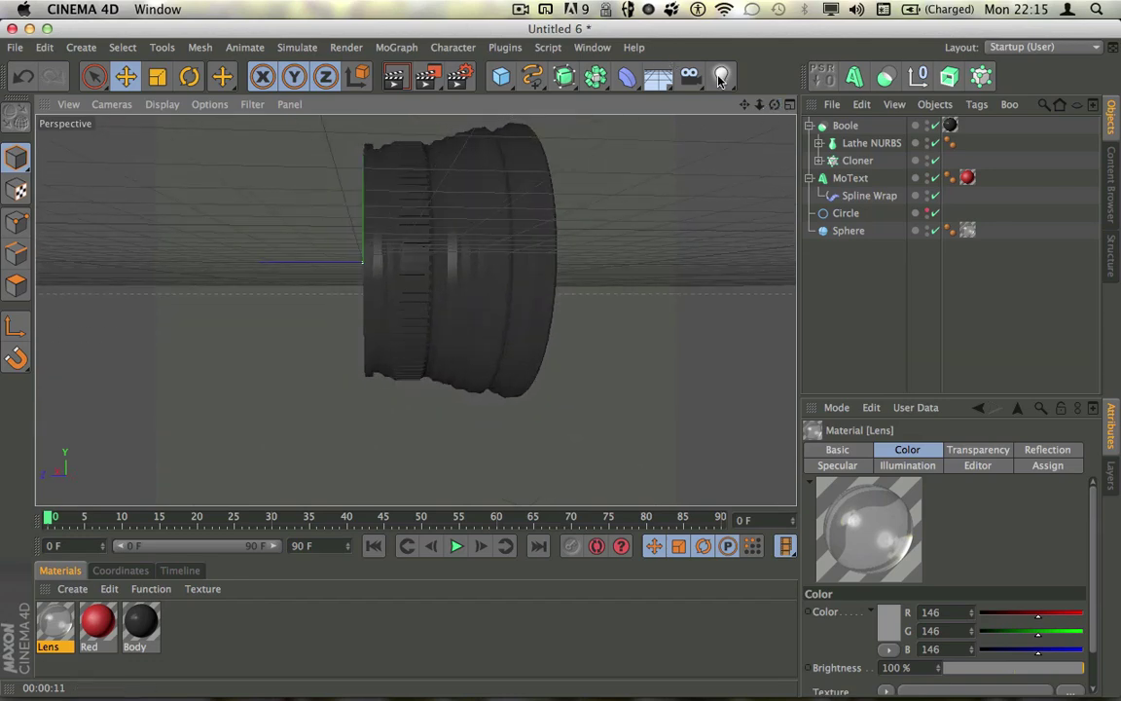
left_click(592, 47)
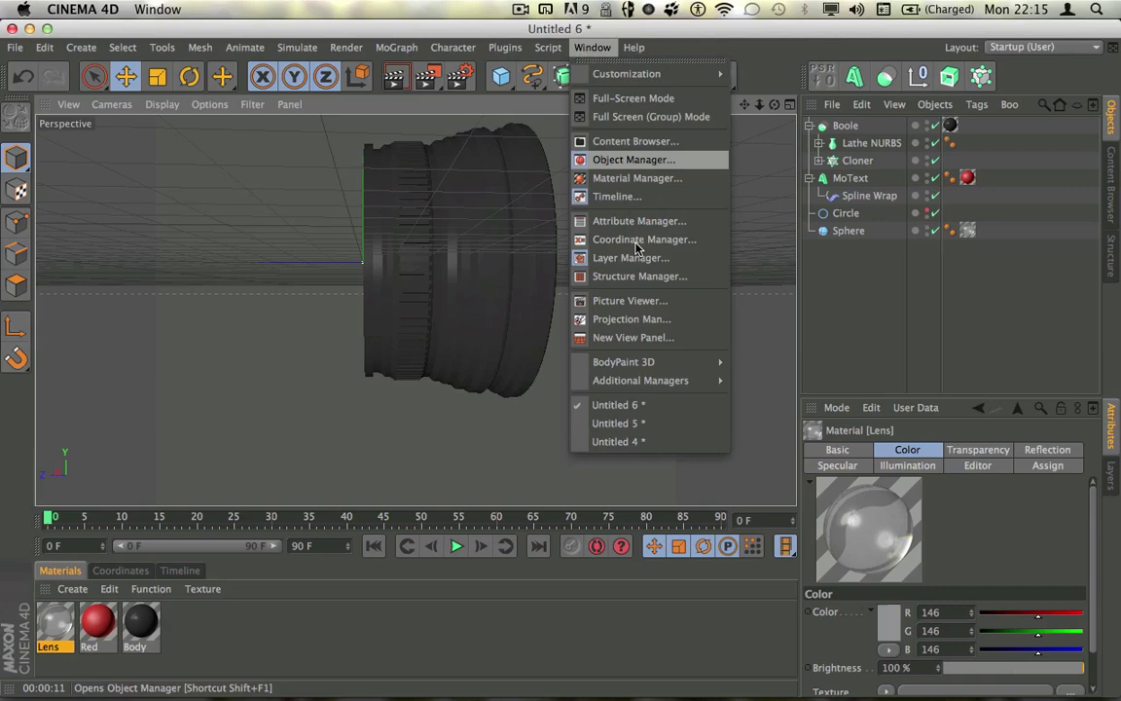
left_click(623, 423)
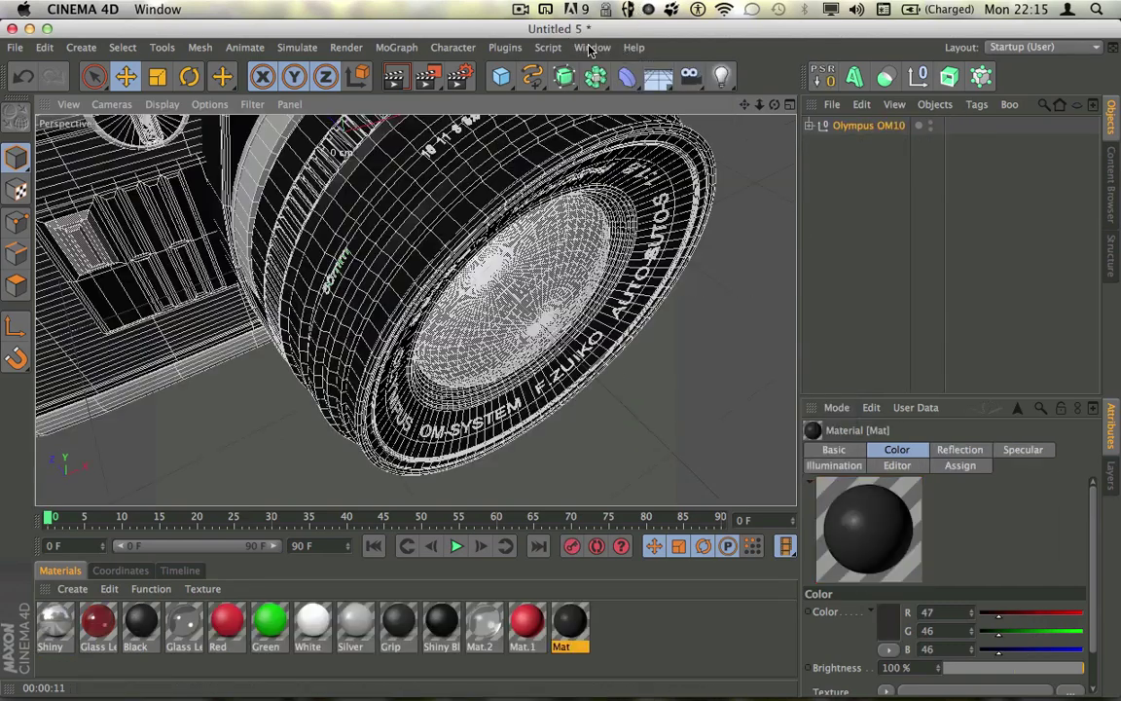
left_click(592, 47)
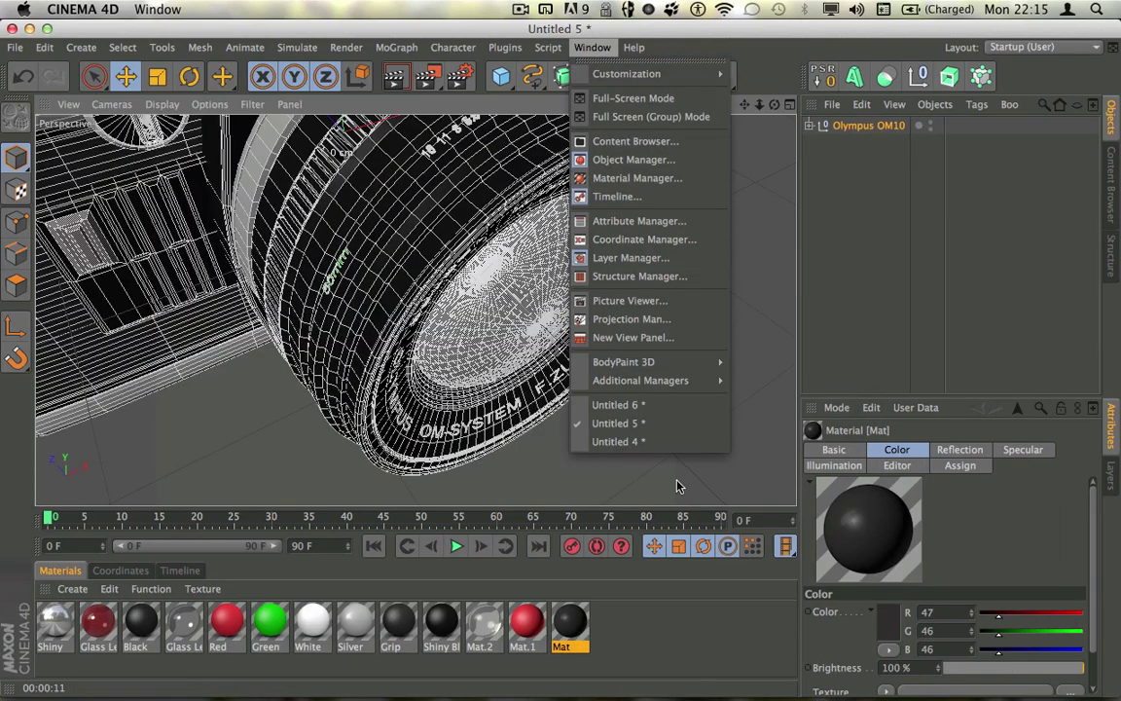
left_click(653, 422)
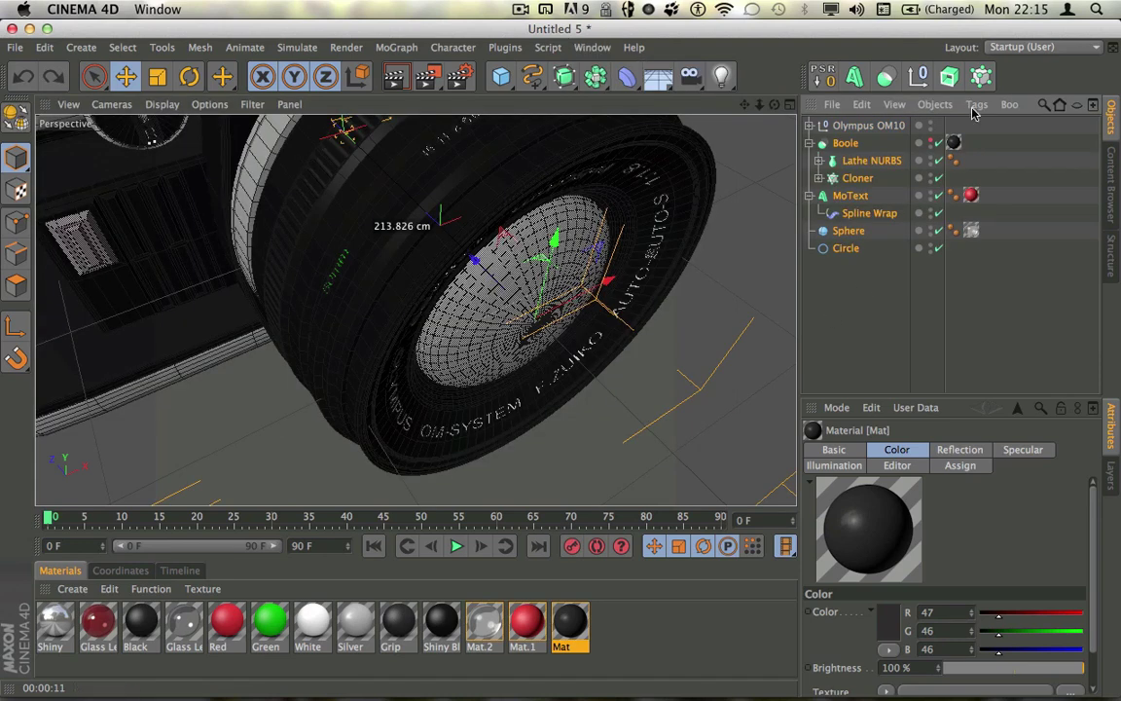
Delete the Olympus OM10 object and turn the Boole's visibility back on to show the whole lens
left_click(866, 125)
key("Delete")
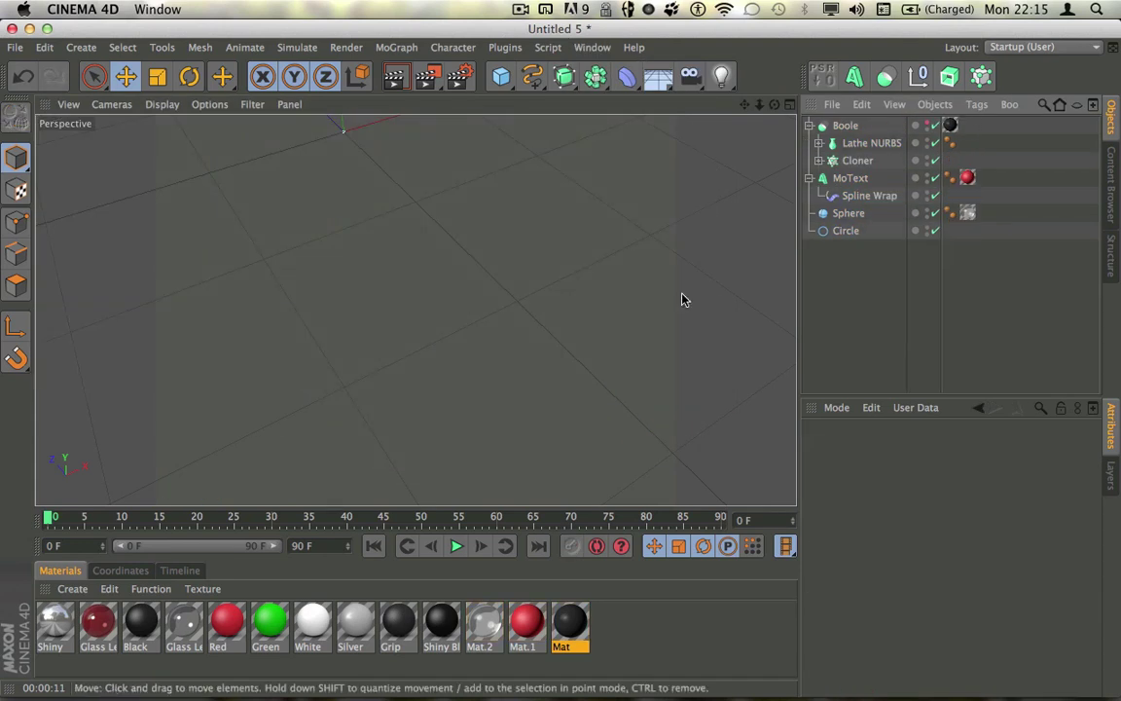
scroll(612, 282, "down", 3)
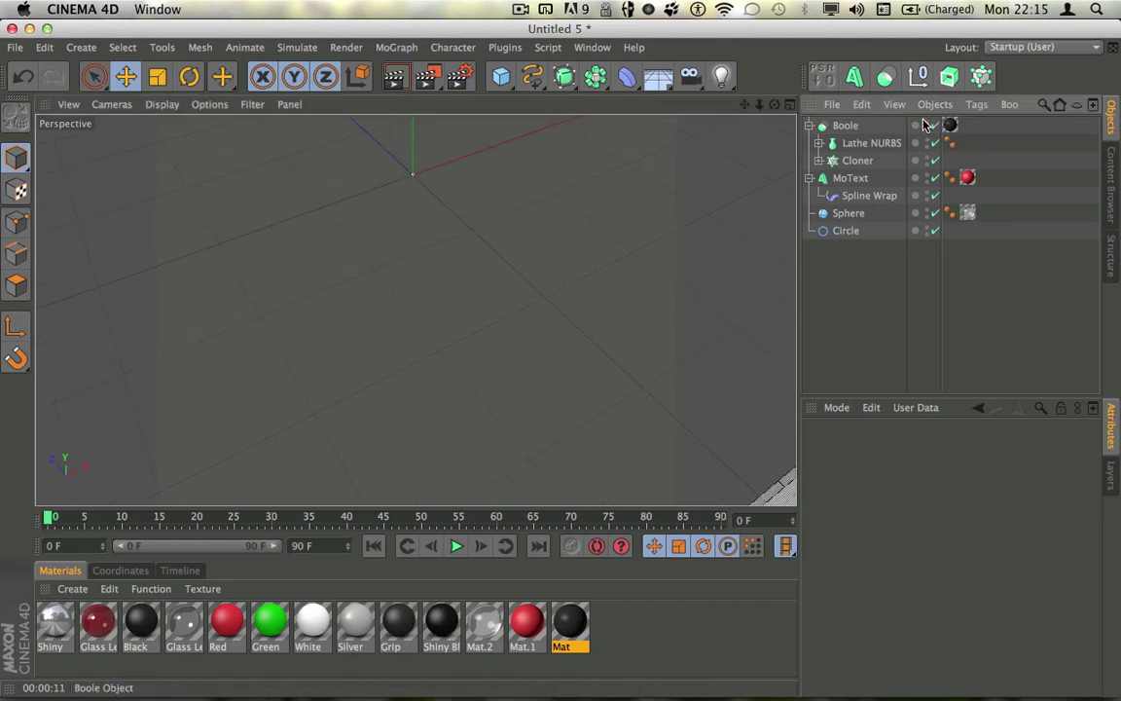
left_click(930, 125)
scroll(528, 297, "down", 10)
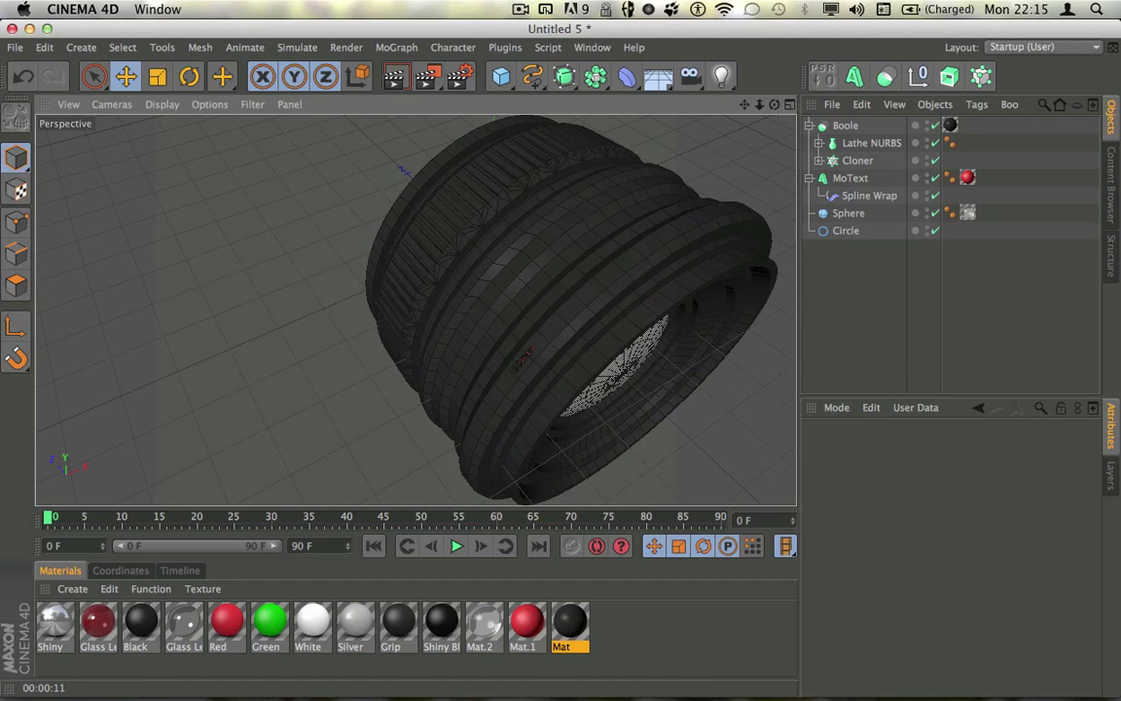
Render the Untitled 5 lens in the active view from a front three-quarter angle
left_click_drag(775, 104, 334, 293)
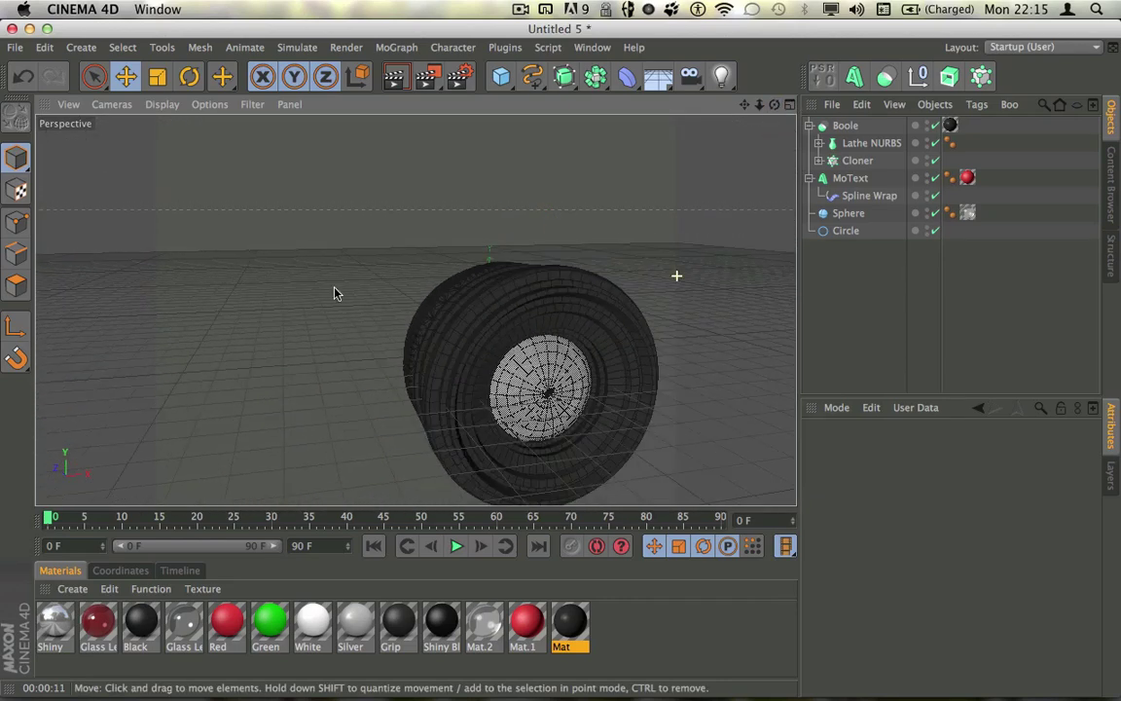
scroll(583, 468, "up", 3)
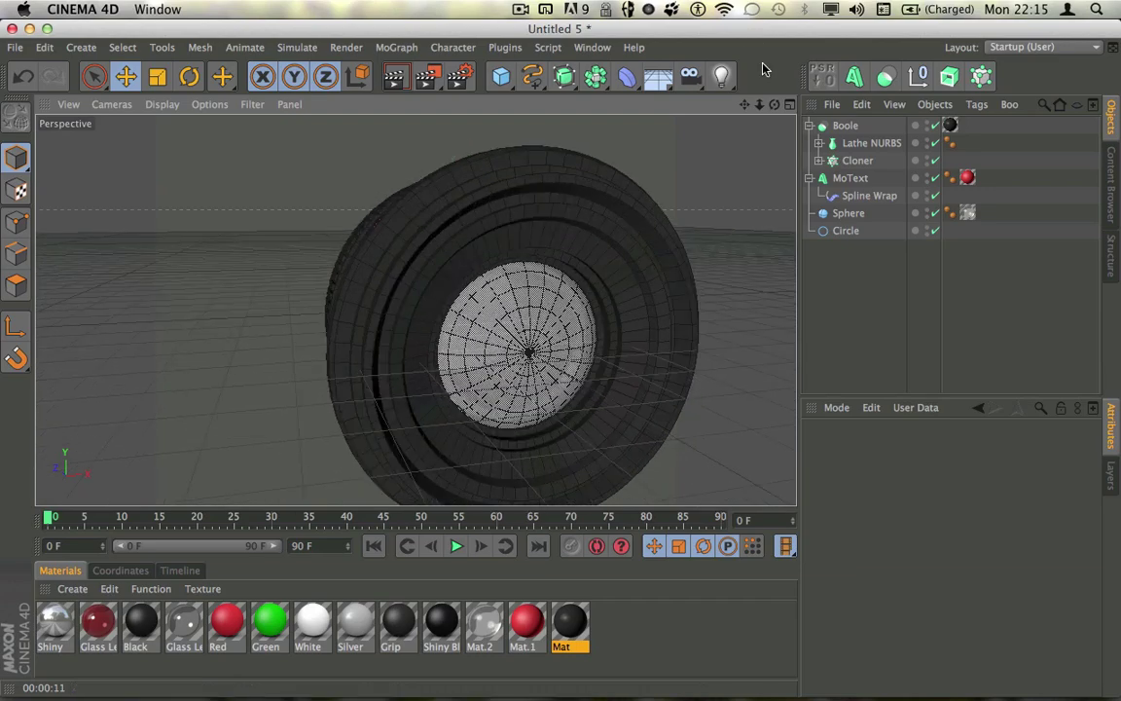
left_click_drag(772, 105, 413, 307)
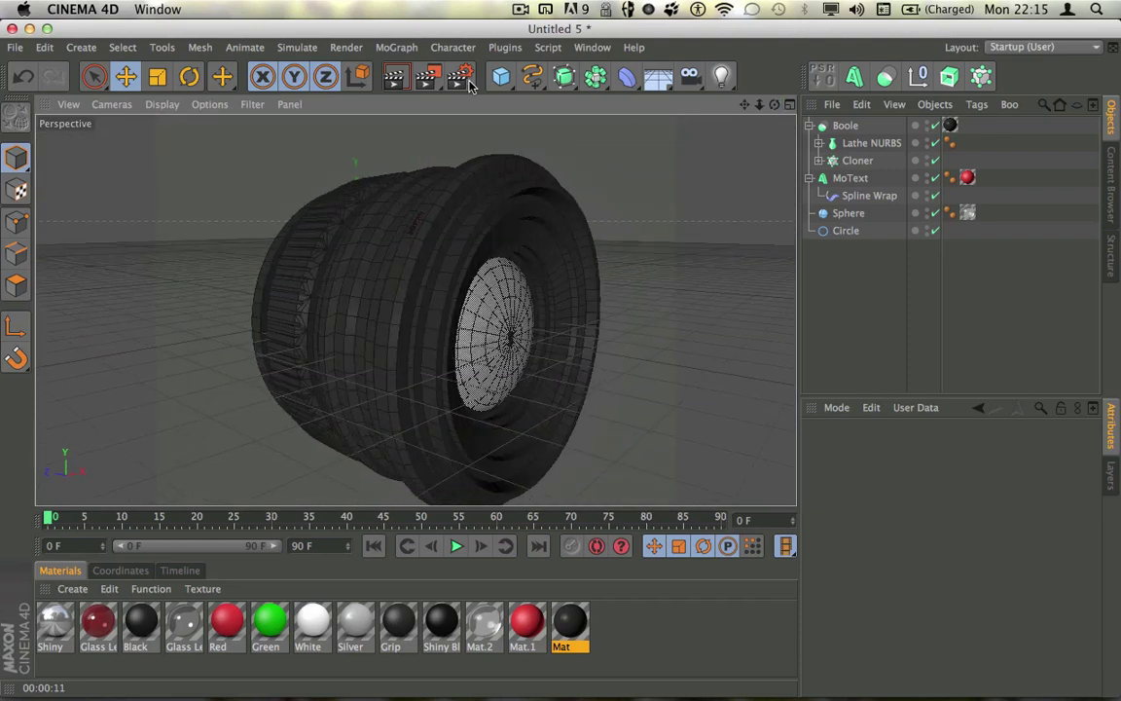
left_click(393, 80)
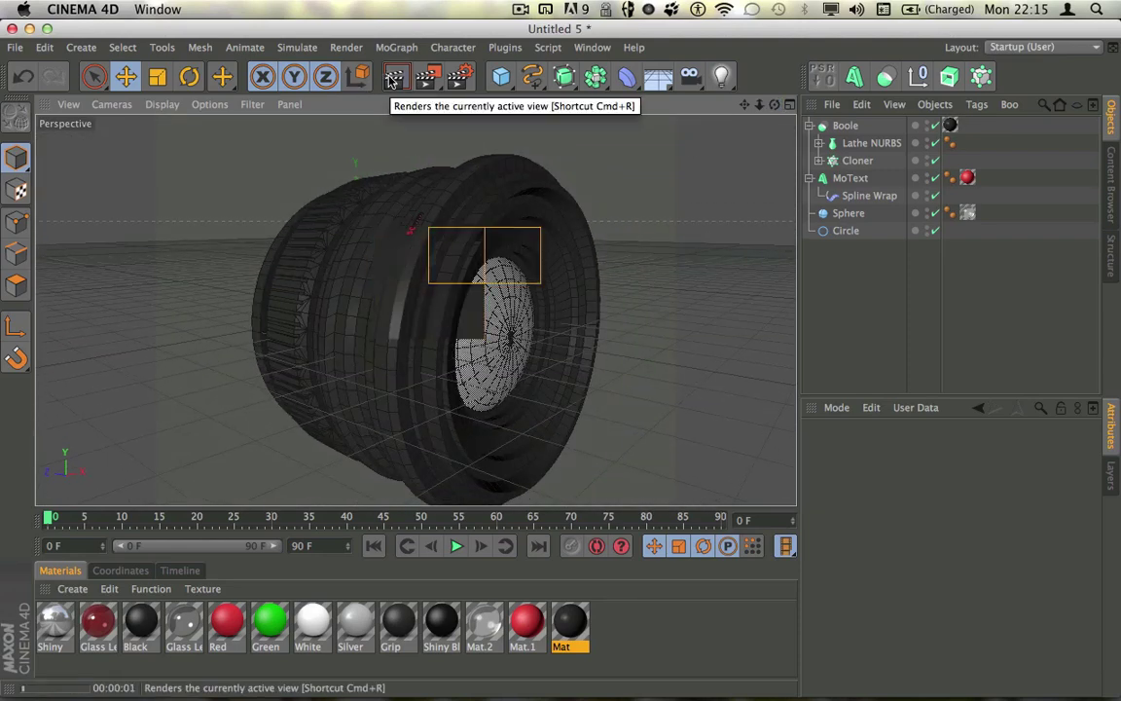
left_click(389, 80)
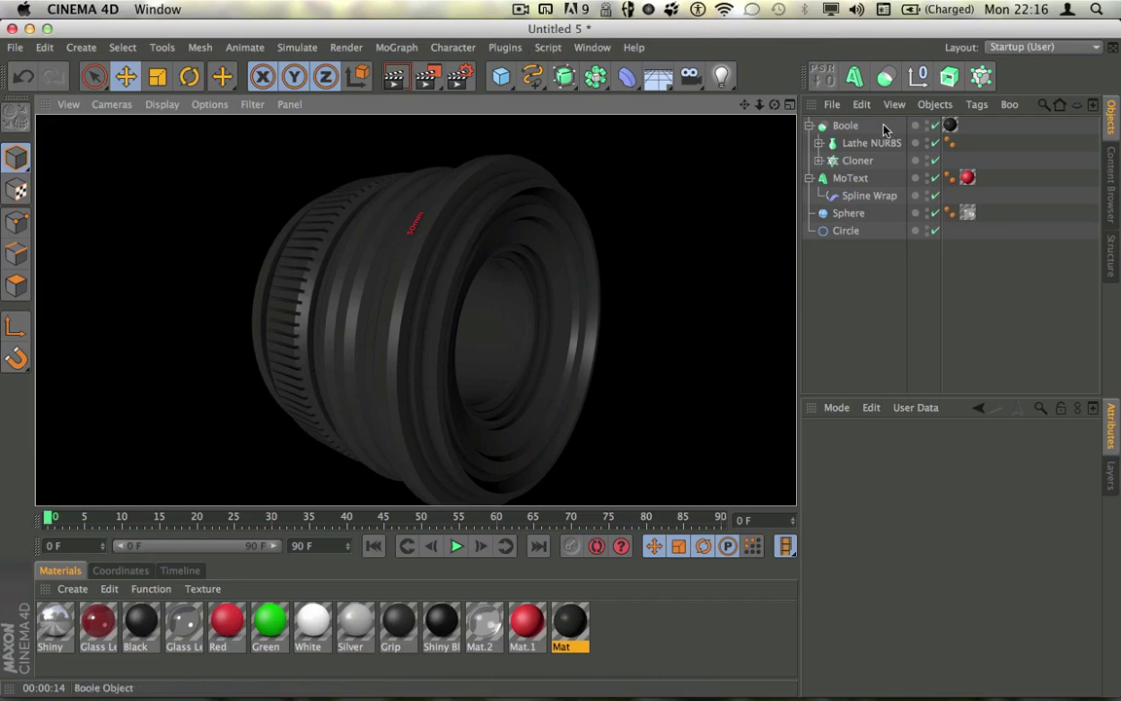
left_click(845, 126)
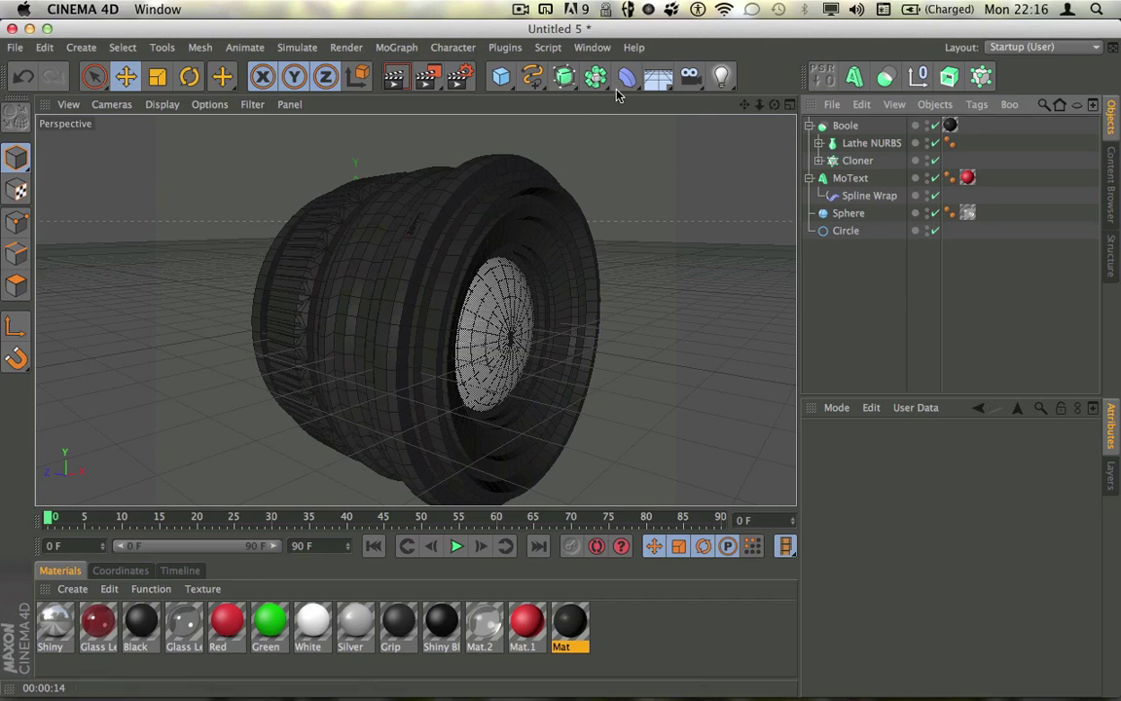
left_click(521, 10)
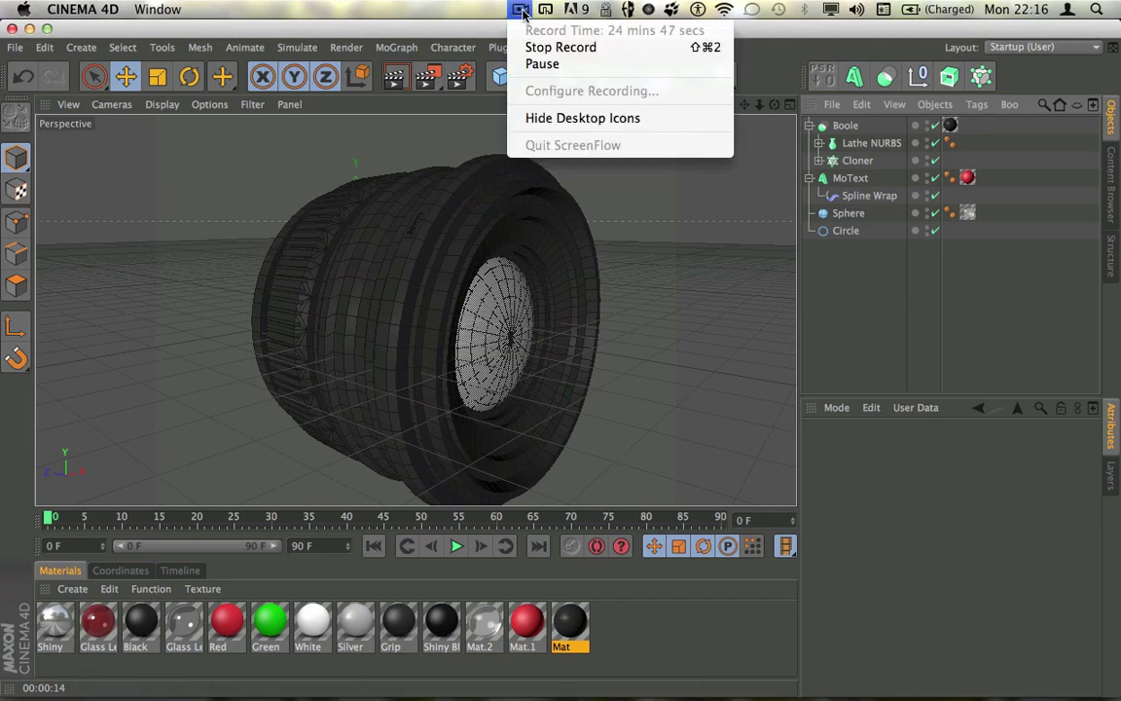